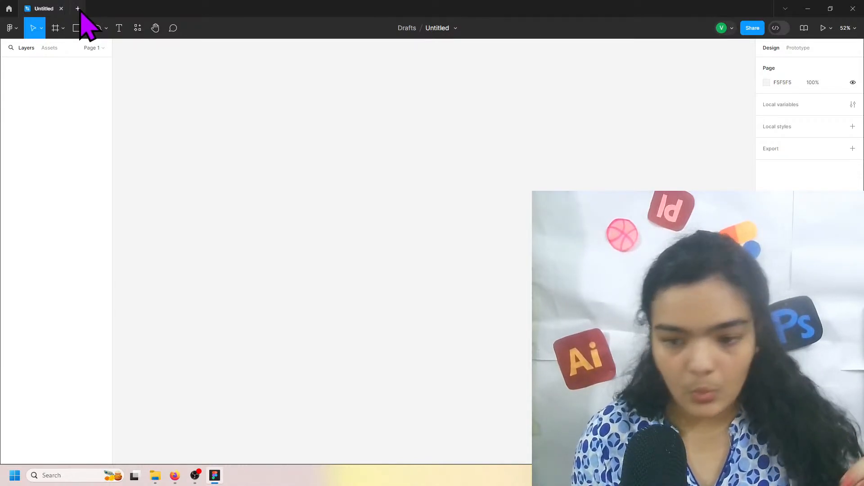
Step: Close the open untitled file and create a new blank design file
click(61, 9)
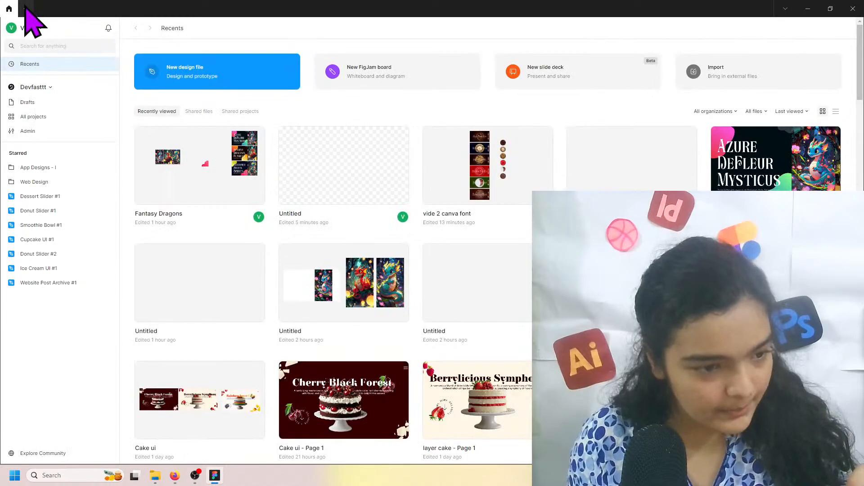
click(25, 9)
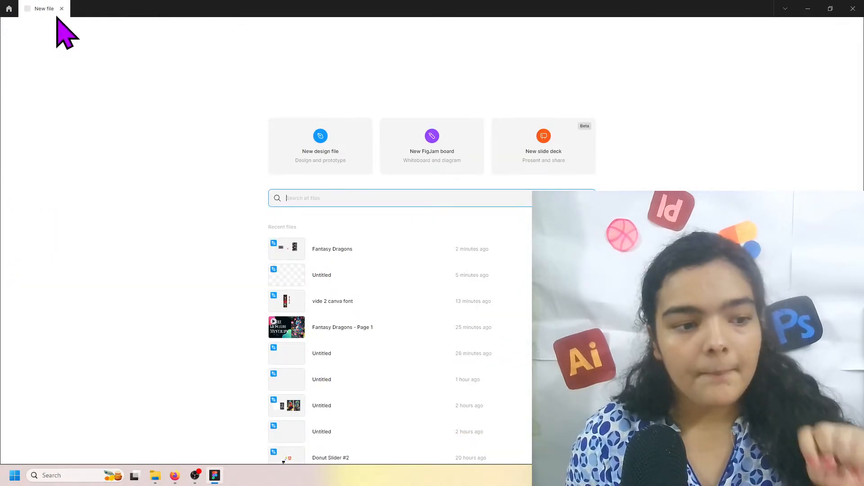
click(296, 156)
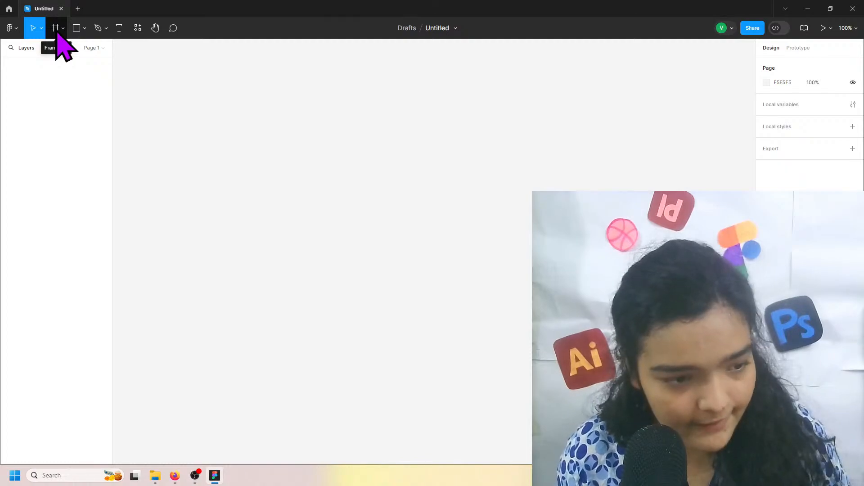
Step: Draw a frame on the empty canvas and set its size to 1920 wide by 1080 high
click(57, 33)
drag(132, 90, 715, 400)
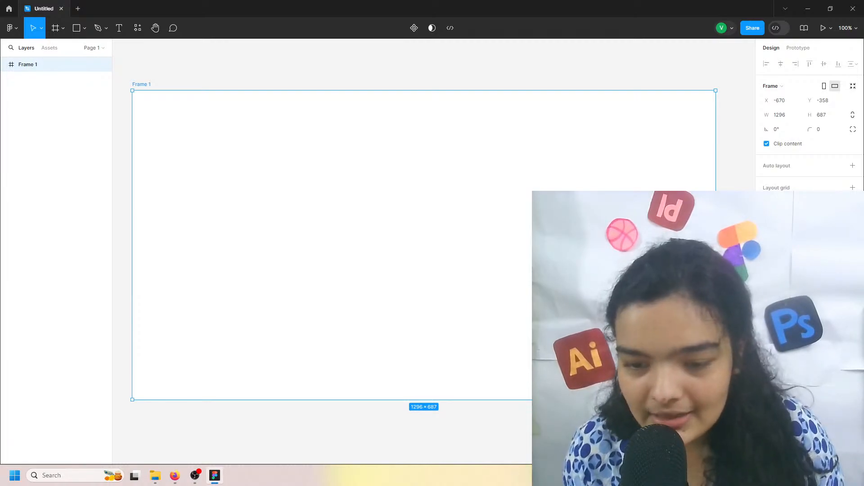
click(785, 117)
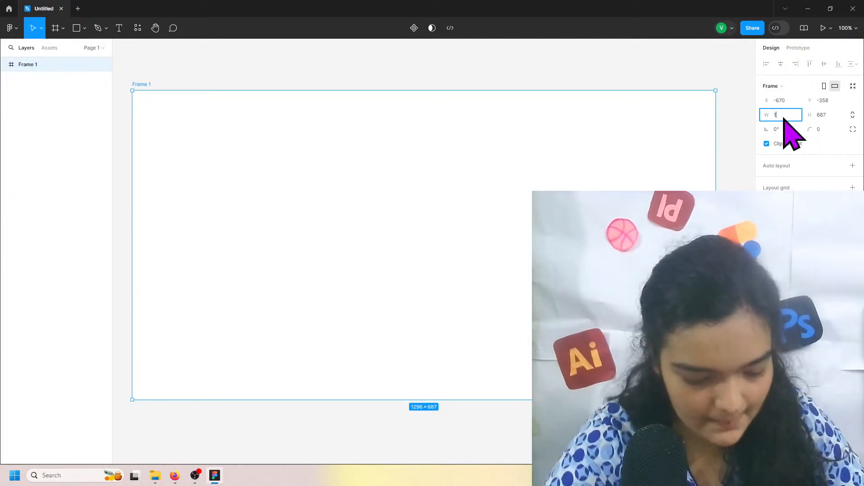
click(838, 119)
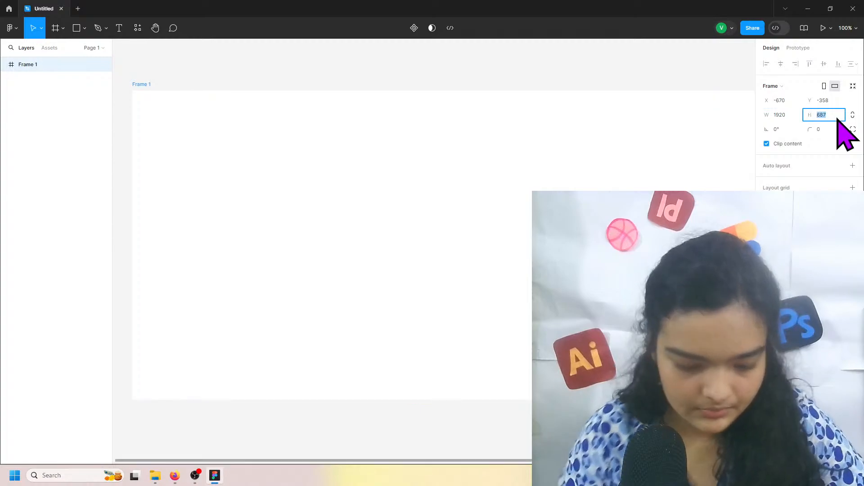
key(Return)
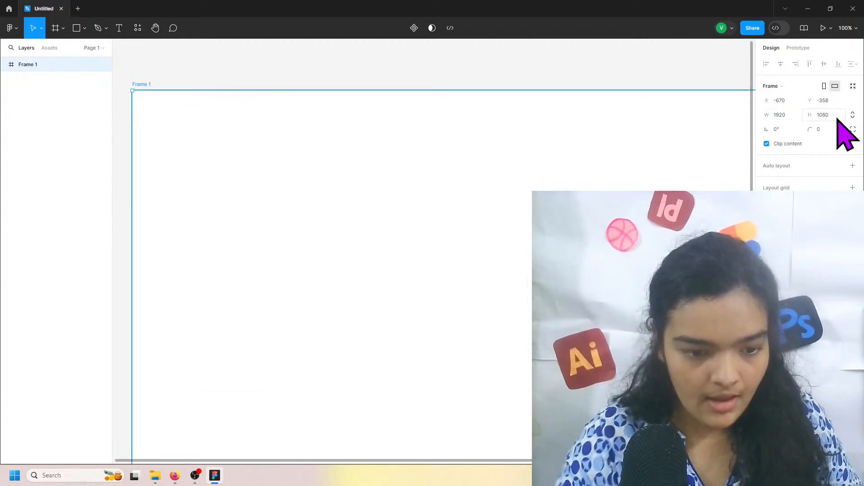
key(shift+1)
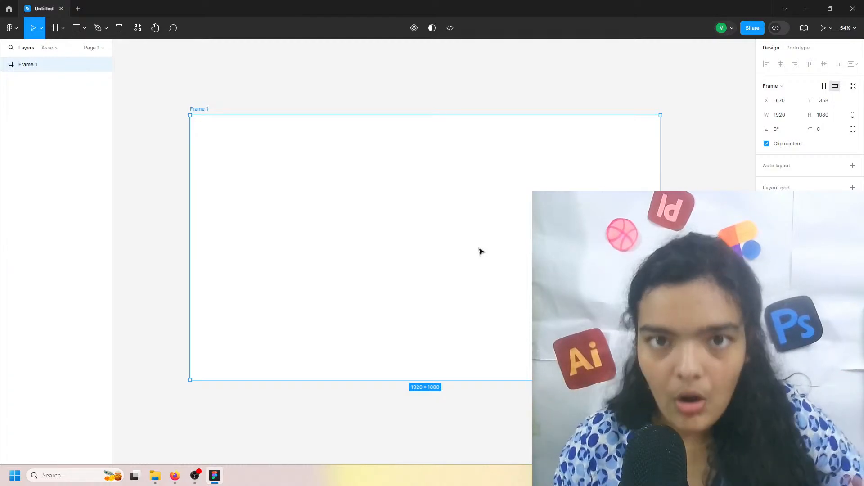
scroll(466, 249, left, 2)
scroll(383, 166, up, 1)
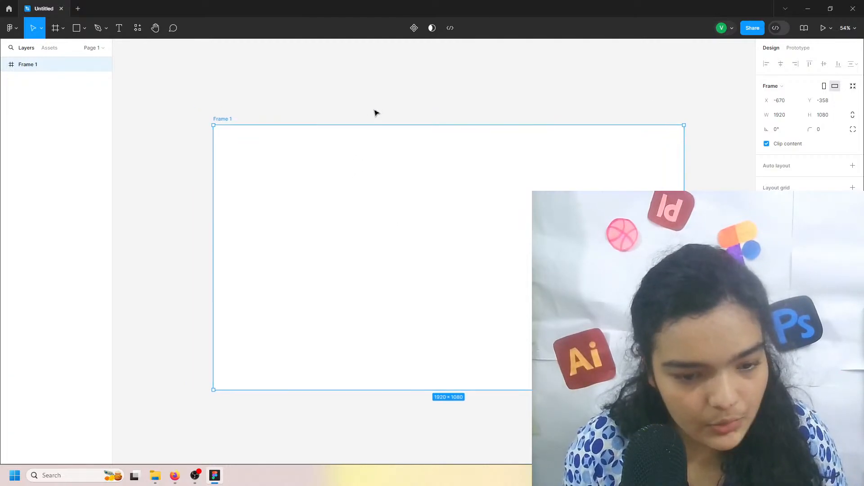
click(376, 113)
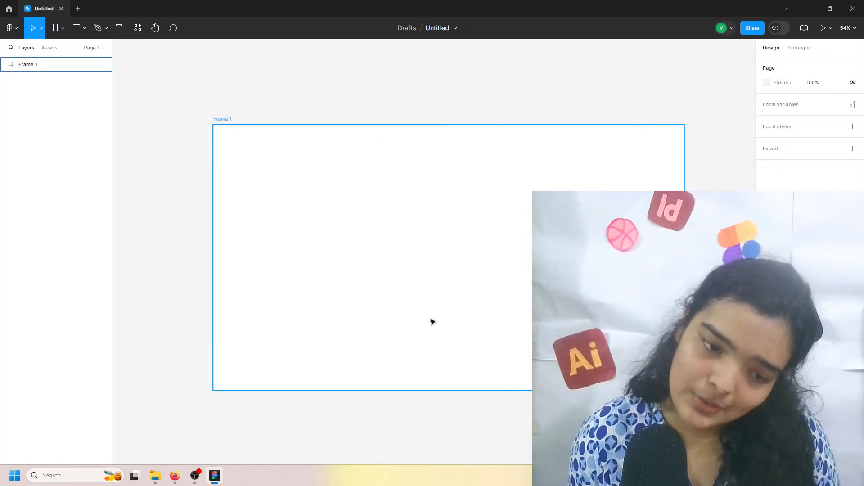
scroll(411, 247, right, 1)
scroll(411, 247, down, 1)
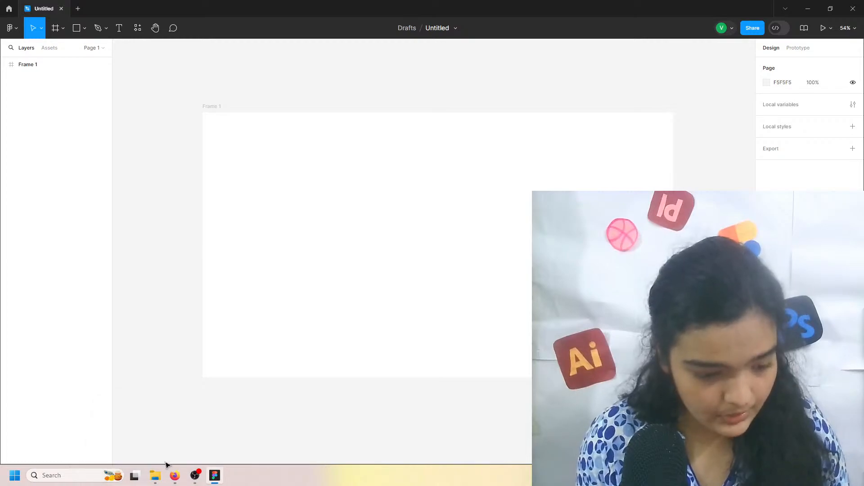
Step: Look through the dragon PNG files in the Dragon UI folder in File Explorer, then close the folder window
mouse_move(161, 480)
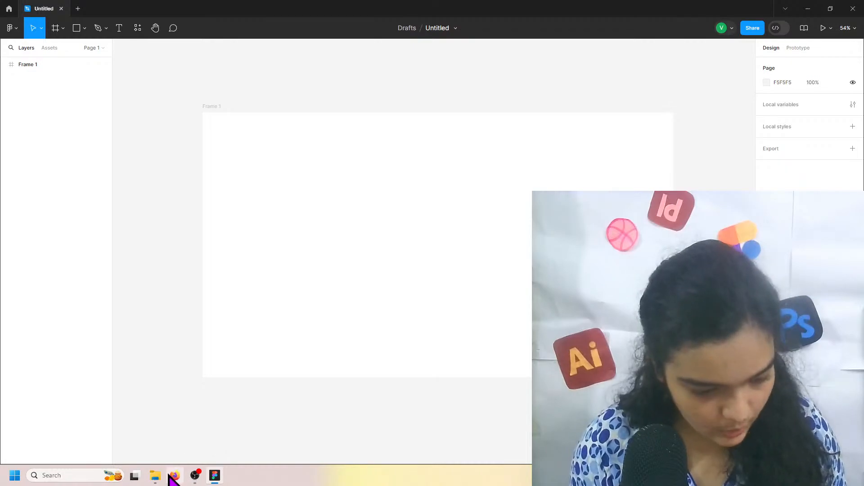
click(155, 476)
drag(228, 378, 248, 360)
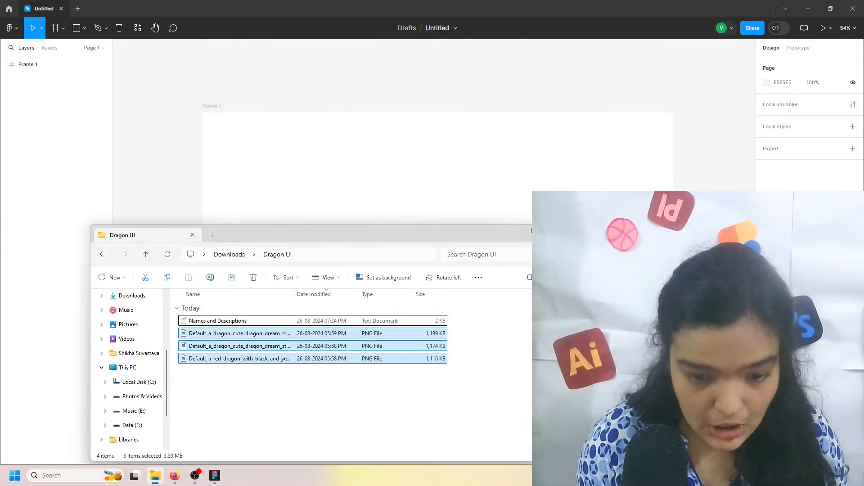
click(555, 231)
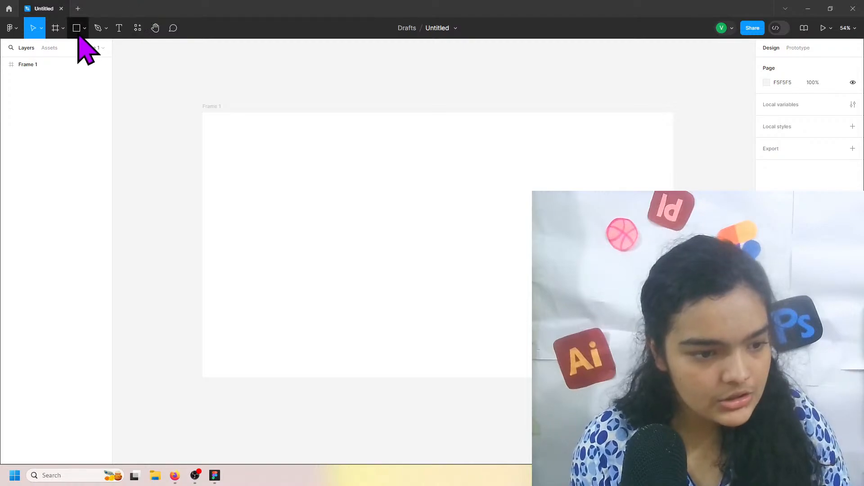
Step: Import the three dragon PNGs from the Dragon UI folder in Downloads and position them beside Frame 1
click(63, 29)
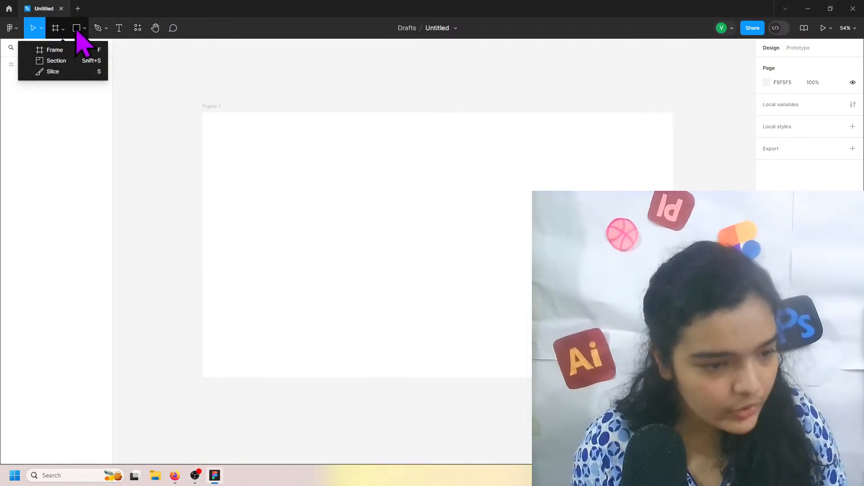
click(84, 28)
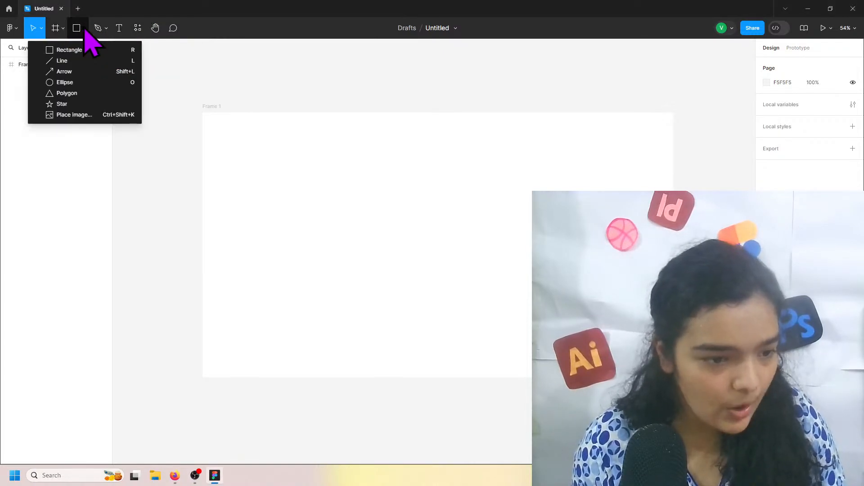
click(84, 117)
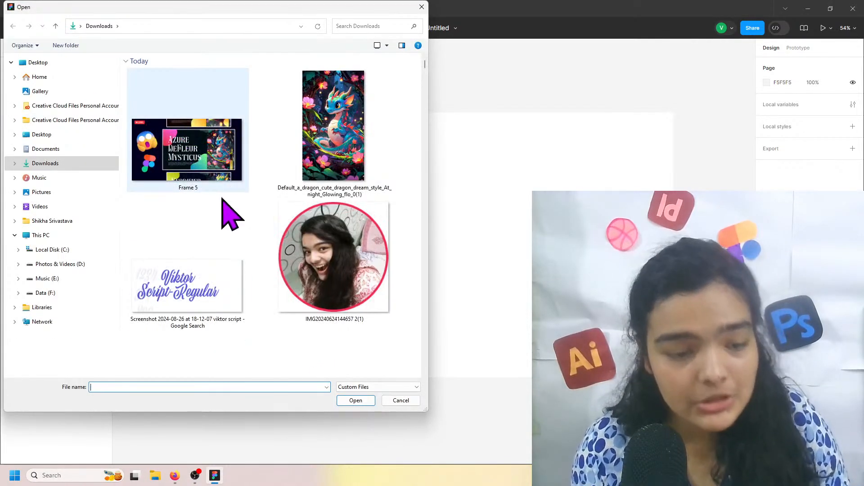
scroll(221, 280, down, 3)
scroll(219, 277, down, 5)
scroll(209, 149, up, 2)
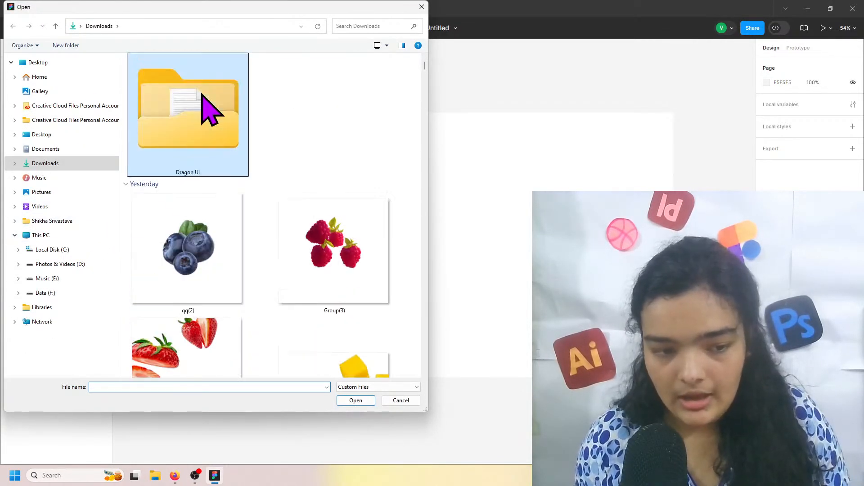
double_click(216, 121)
drag(245, 131, 251, 61)
drag(227, 96, 572, 145)
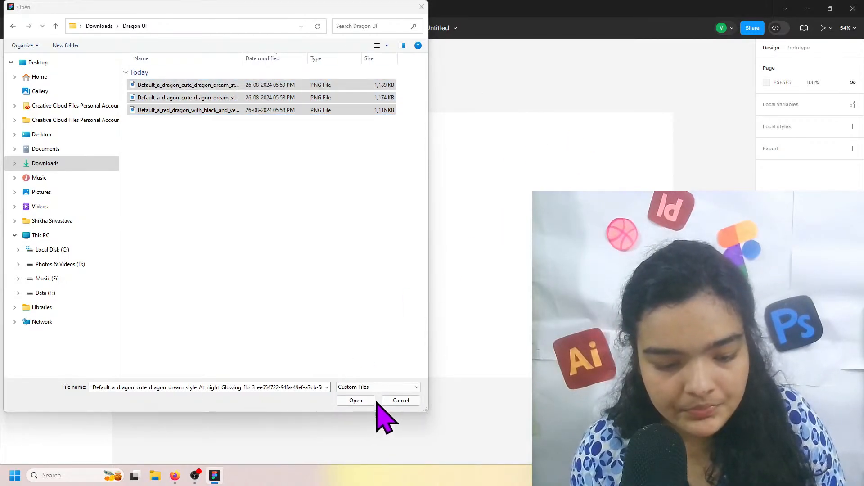
click(421, 7)
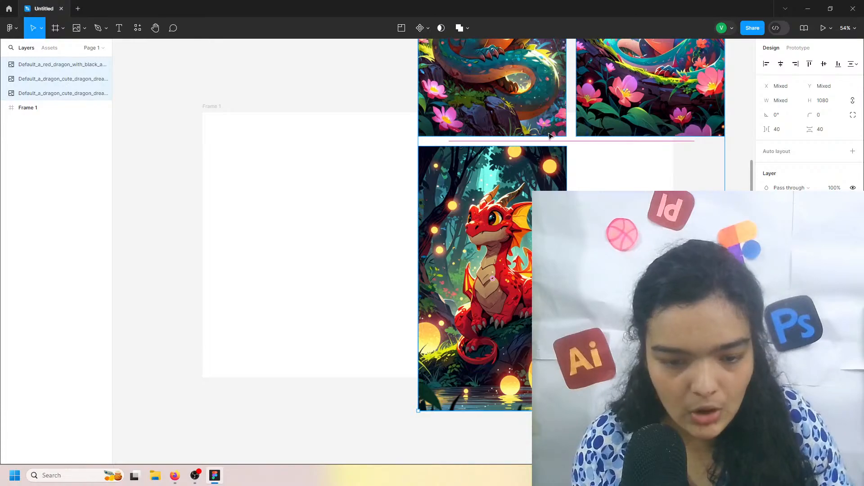
scroll(550, 135, down, 3)
drag(488, 114, 620, 218)
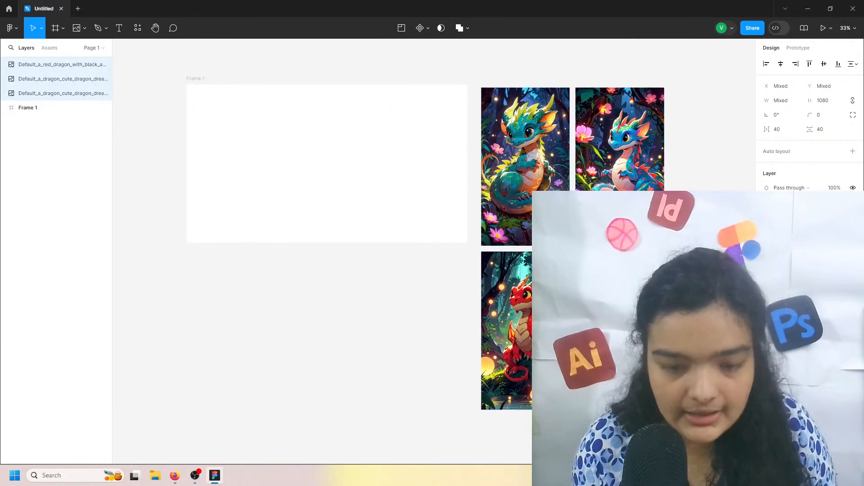
Step: Move the blue dragon image with pink flowers into the right part of Frame 1, at about X 1083, Y 0
click(623, 191)
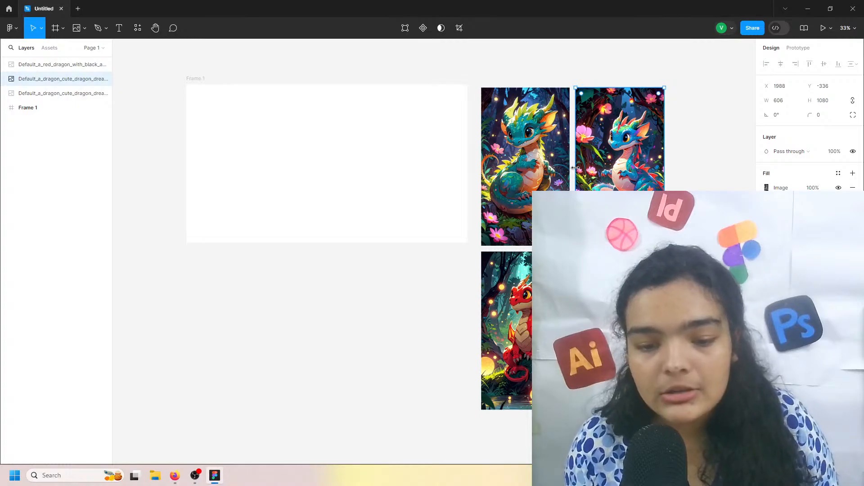
scroll(576, 168, up, 5)
drag(664, 149, 290, 142)
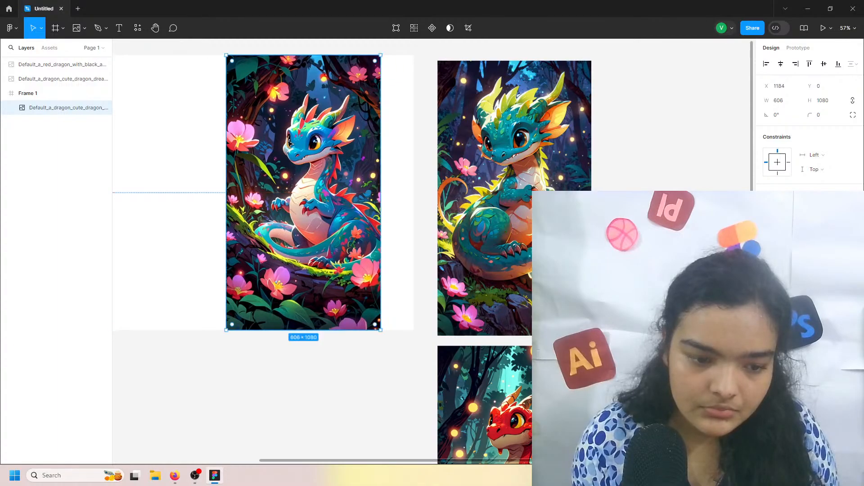
scroll(290, 144, left, 6)
drag(533, 166, 507, 168)
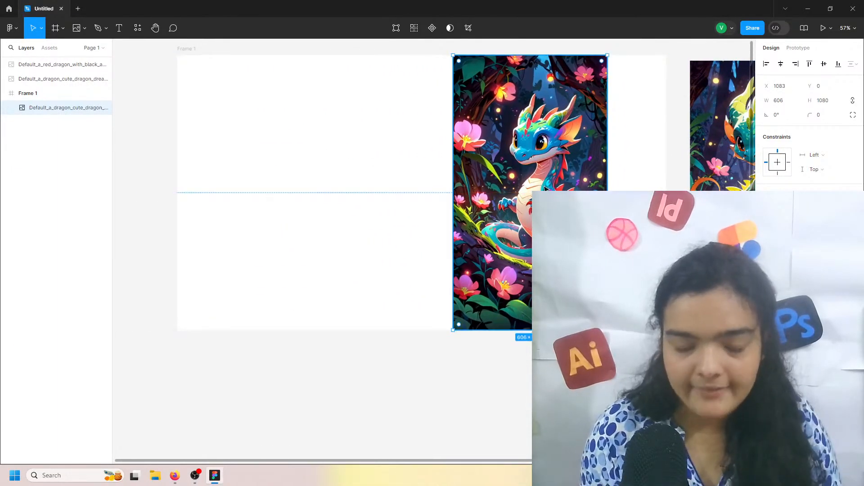
Step: Move the teal dragon image with yellow spikes into Frame 1, overlapping the blue dragon, at about X 1196, Y 0
scroll(545, 188, right, 5)
scroll(585, 183, down, 1)
click(536, 178)
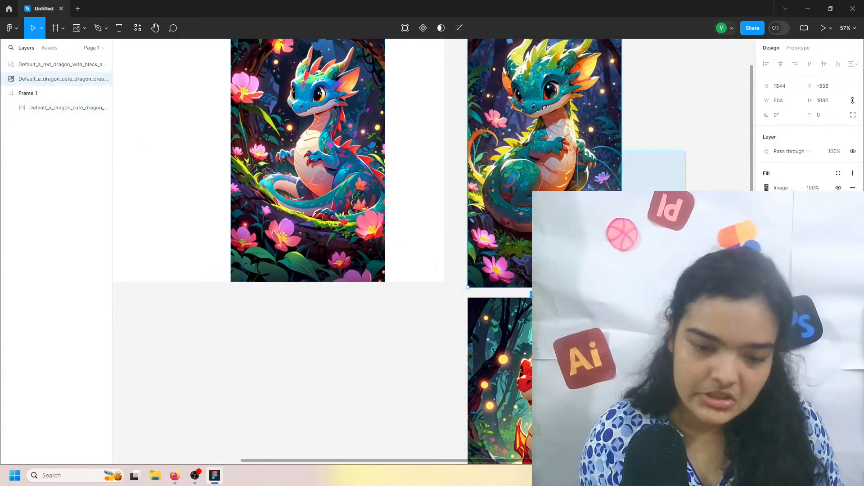
drag(536, 179, 314, 169)
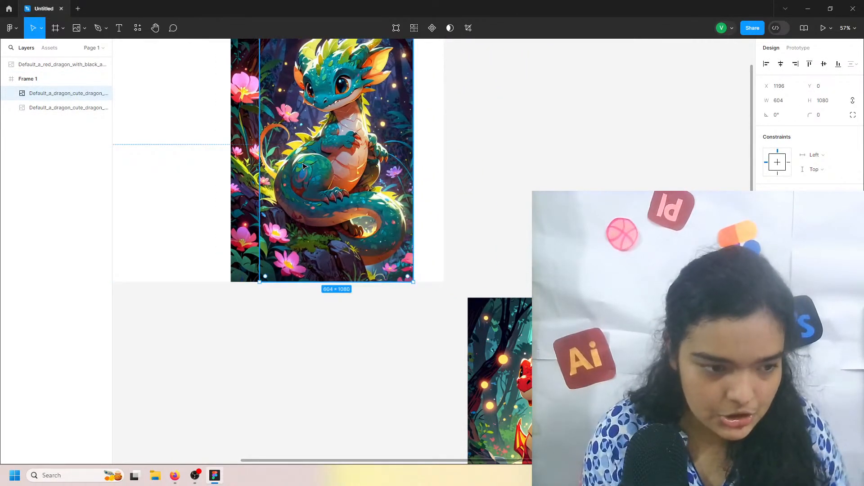
scroll(304, 167, left, 1)
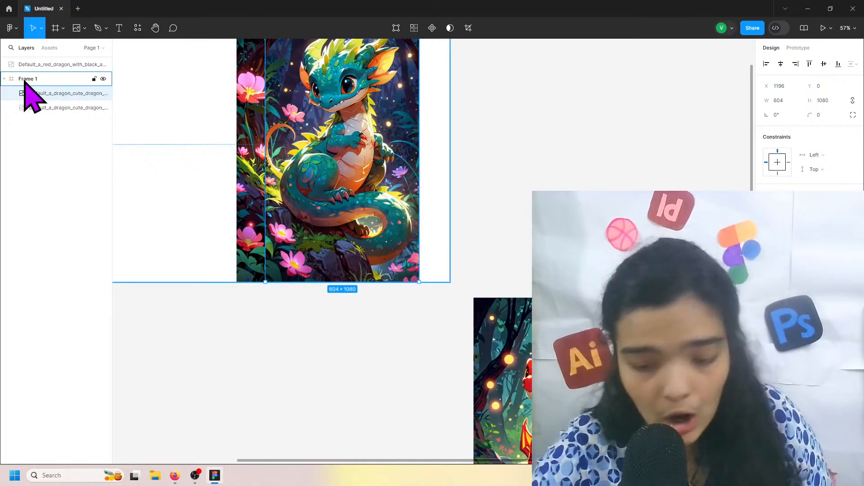
Step: Send the teal dragon image to the back inside Frame 1, behind the blue dragon, and select the blue dragon image
mouse_move(45, 65)
mouse_down()
mouse_move(54, 67)
mouse_move(48, 81)
mouse_move(56, 89)
mouse_move(40, 57)
mouse_up()
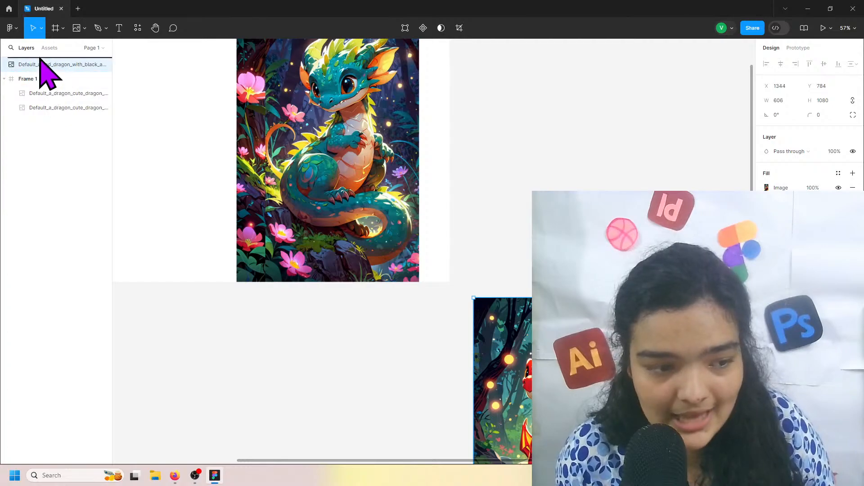
click(42, 93)
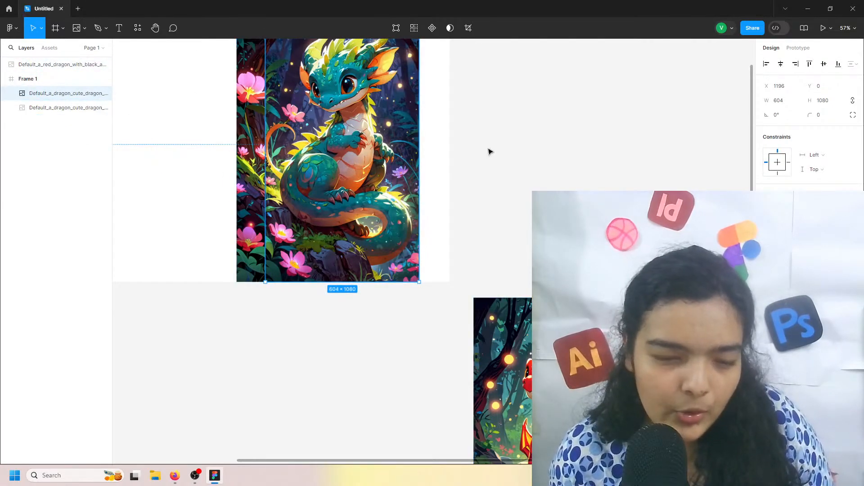
right_click(339, 134)
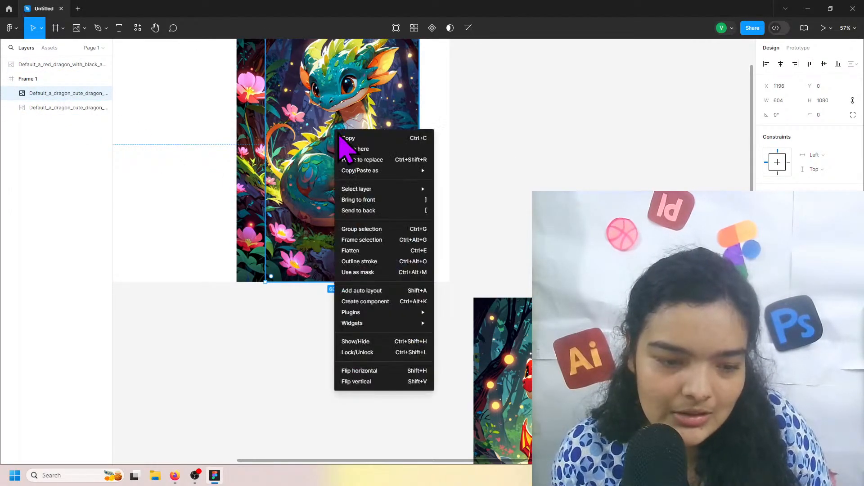
click(356, 211)
click(297, 136)
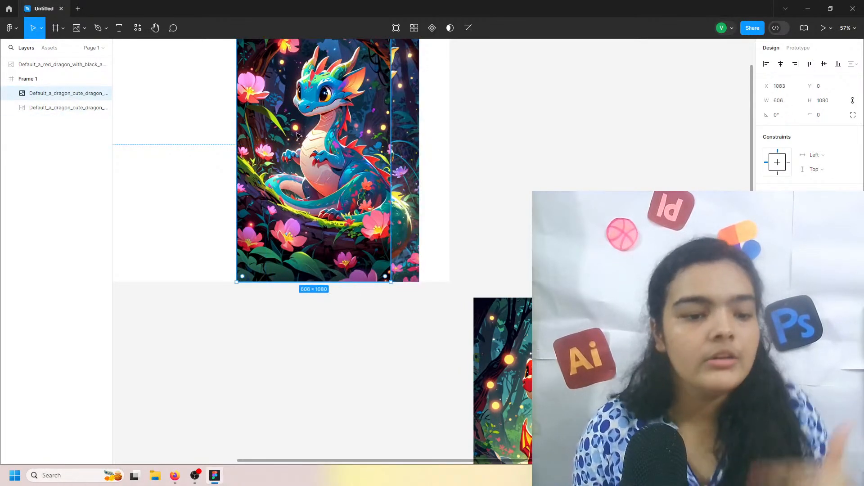
Step: Move the red dragon image into Frame 1 at about X 1314, Y 0 and send it behind the other two dragons
scroll(295, 147, left, 5)
scroll(294, 149, up, 2)
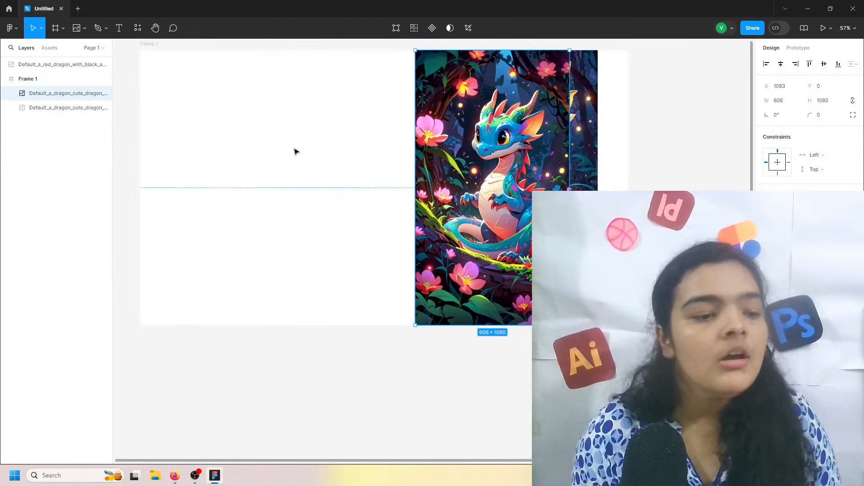
drag(722, 416, 549, 145)
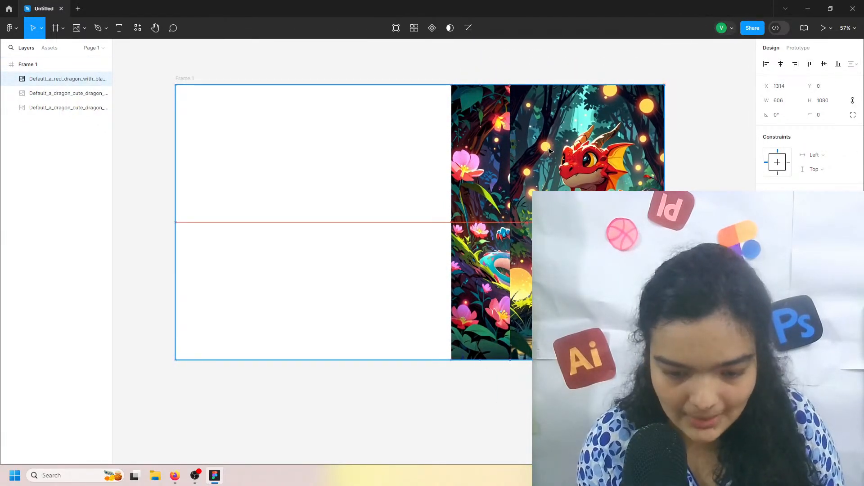
right_click(548, 151)
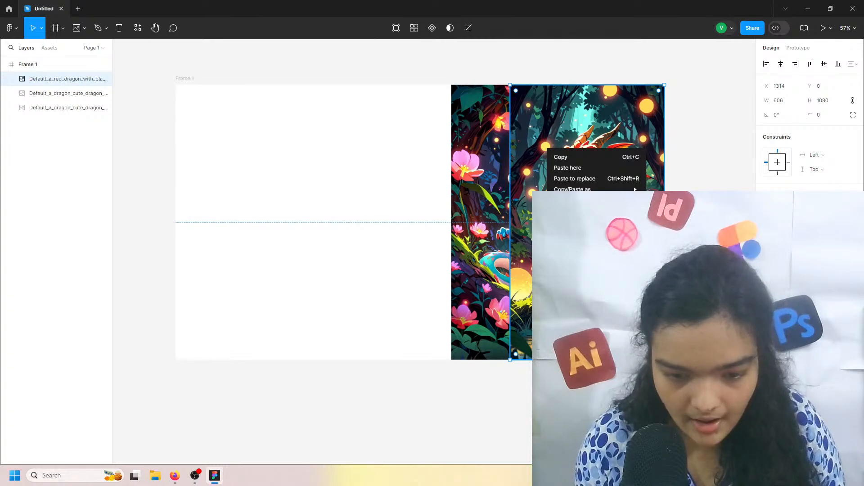
click(568, 230)
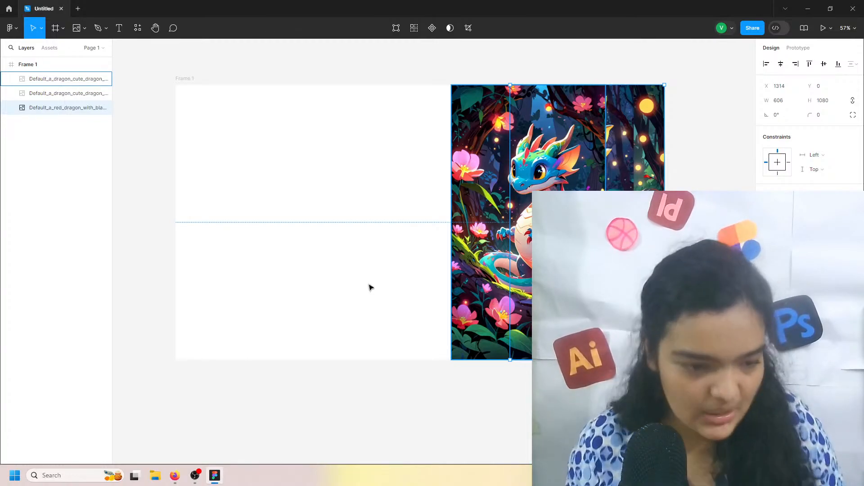
Step: Change Frame 1's fill to a near-black navy, sampling the blue #3076B5 and darkening it
click(183, 91)
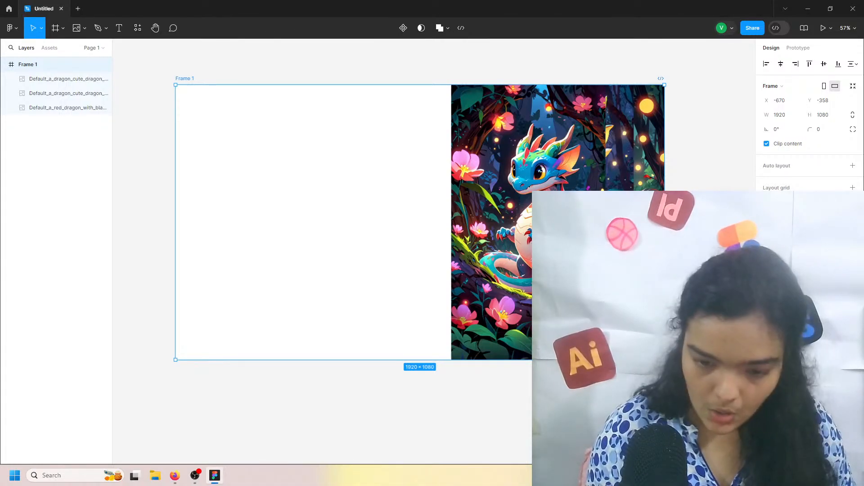
drag(739, 315, 653, 381)
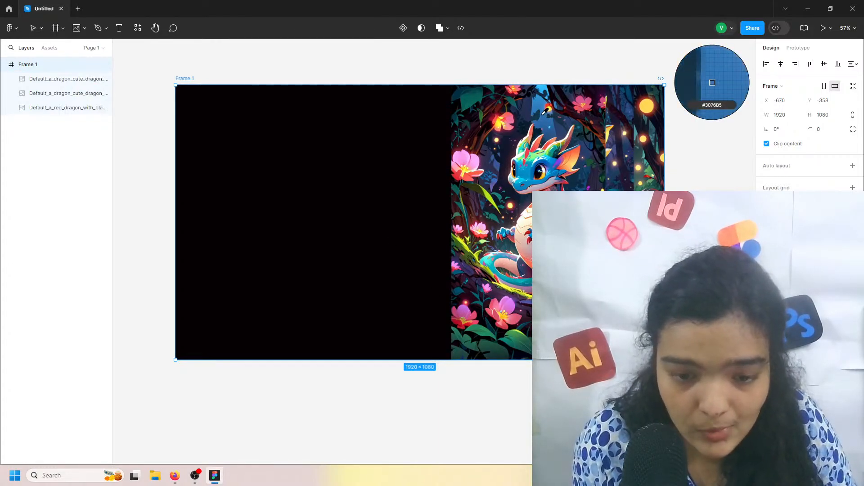
click(713, 82)
drag(727, 320, 756, 376)
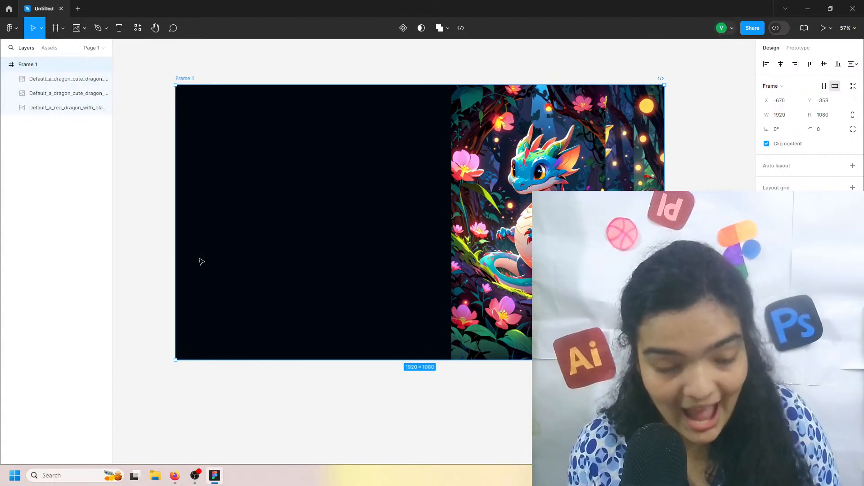
click(118, 27)
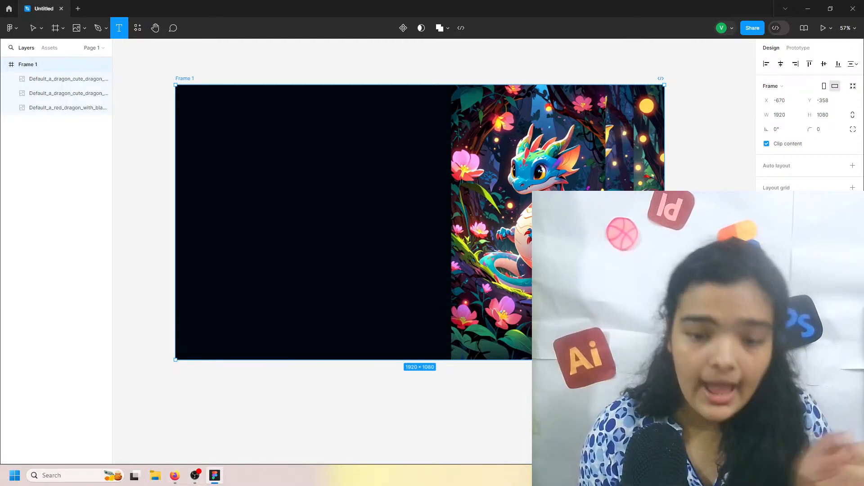
click(33, 27)
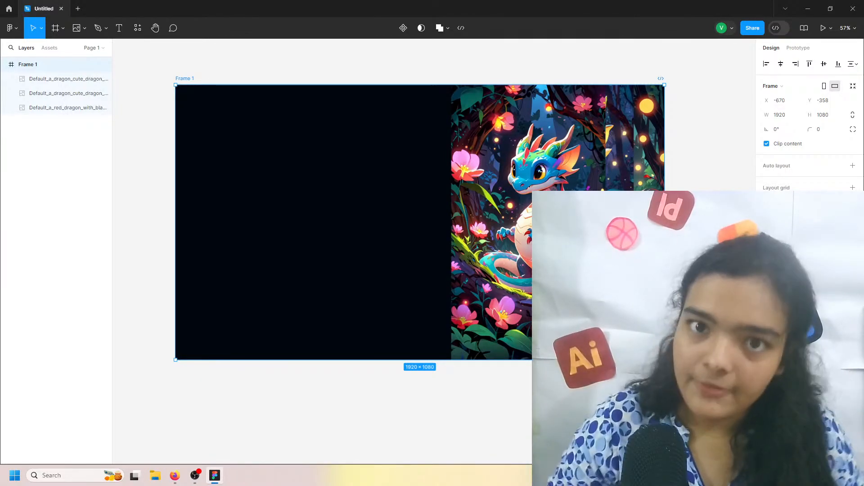
Step: Switch to File Explorer and open the text file of dragon names and descriptions from Downloads > Dragon UI
click(155, 476)
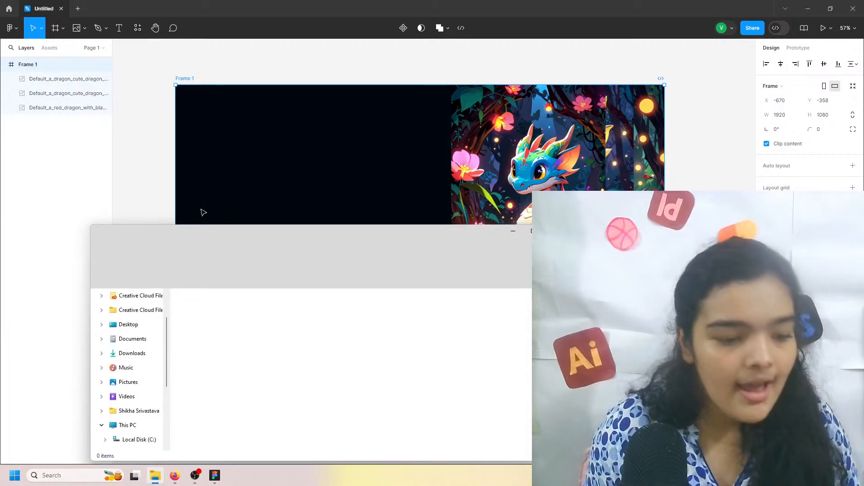
scroll(251, 347, down, 5)
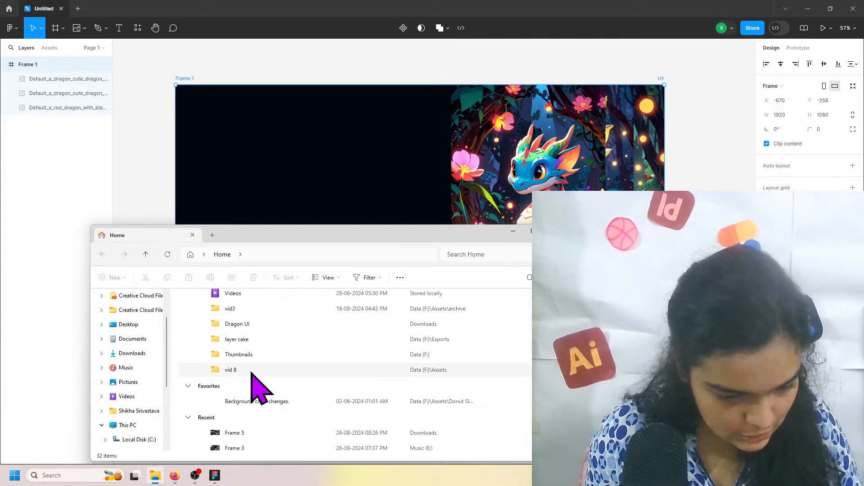
click(135, 340)
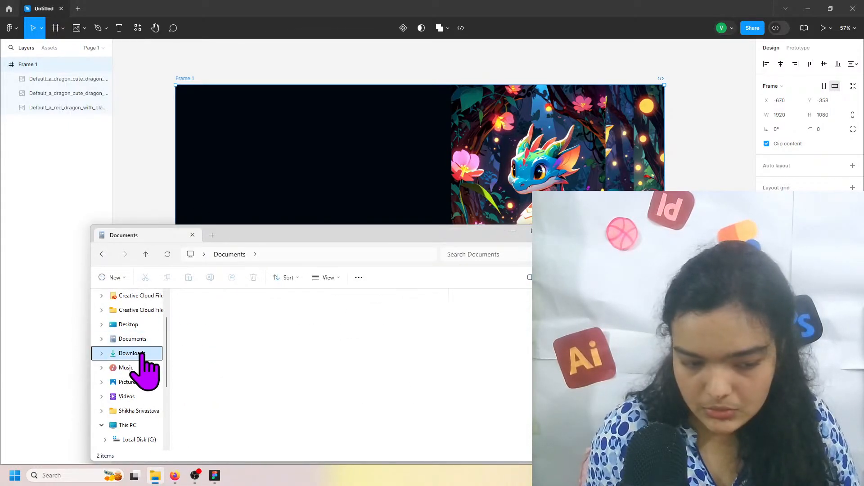
click(135, 353)
scroll(357, 369, down, 2)
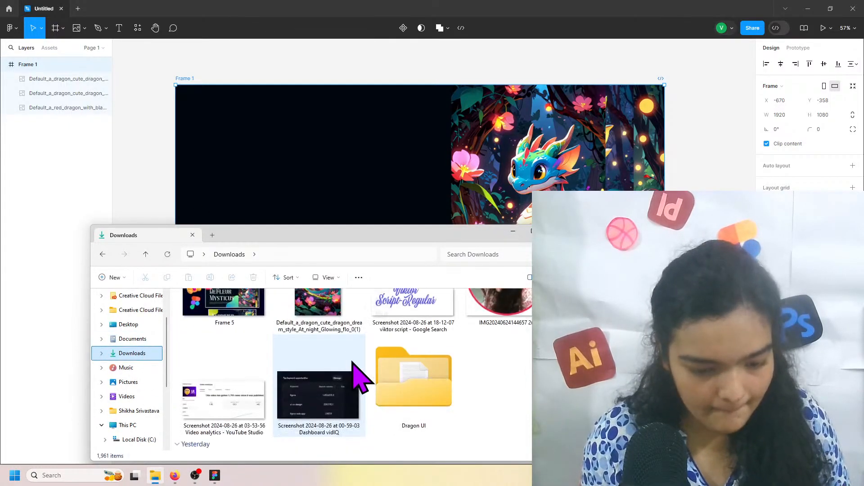
double_click(396, 381)
double_click(244, 320)
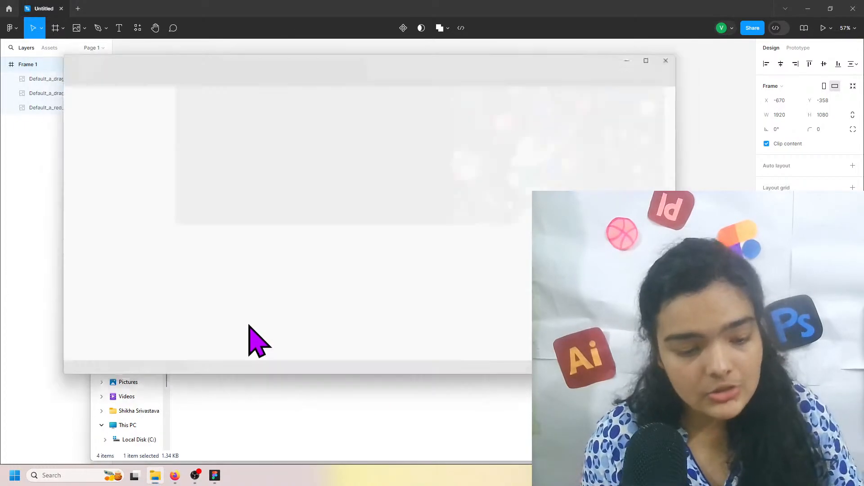
Step: Copy all the dragon names and descriptions, close the text file, and paste them onto the Figma canvas
drag(295, 203, 5, 40)
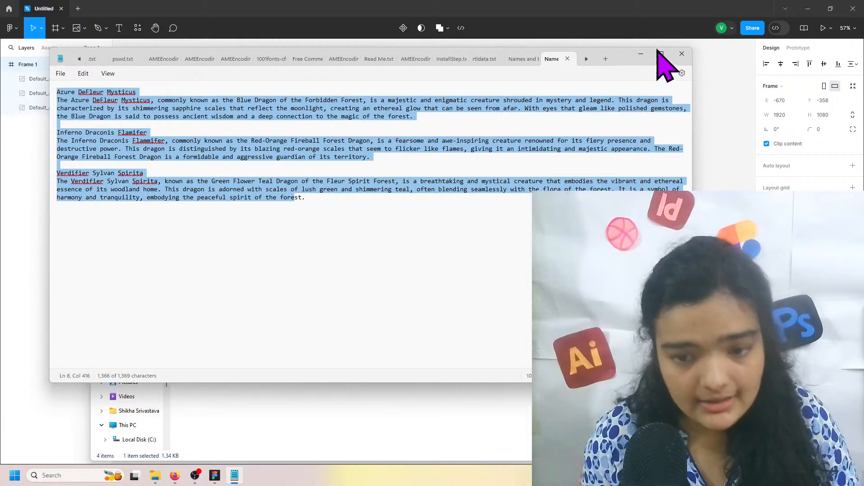
click(682, 53)
click(701, 84)
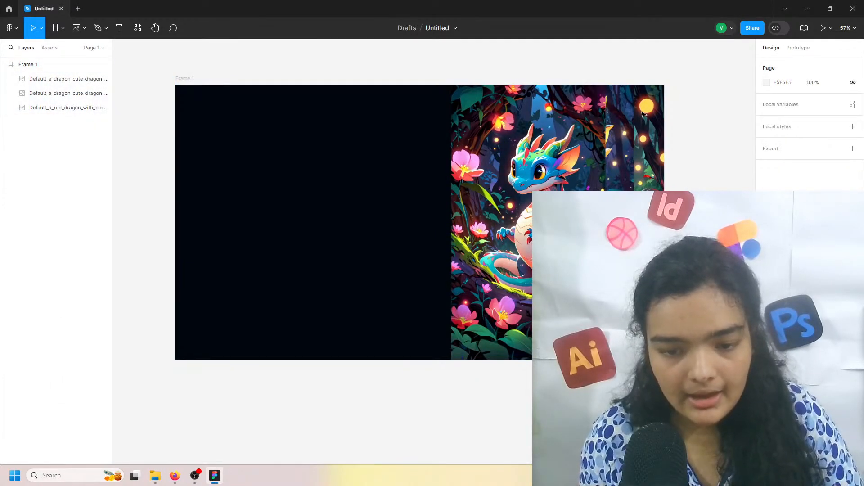
key(ctrl+v)
scroll(550, 179, down, 5)
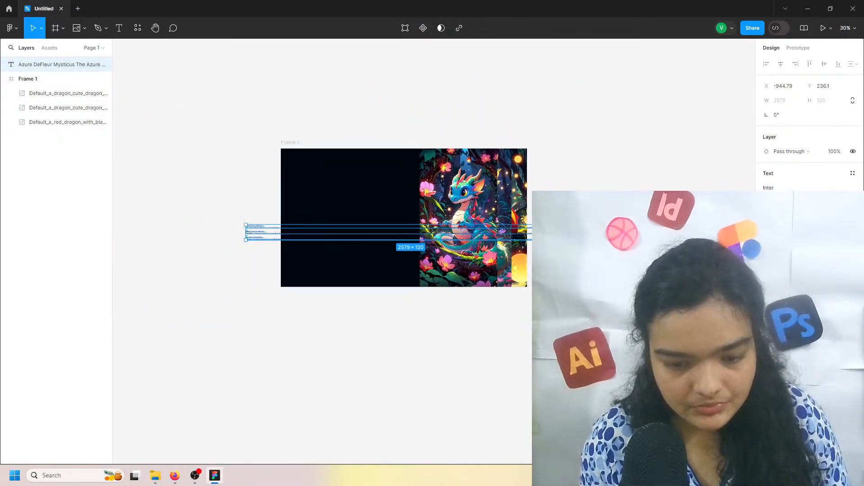
Step: Narrow the pasted text block to about 439 wide and place it beside Frame 1 at about X -1187, Y -370
drag(576, 232, 302, 215)
drag(273, 240, 248, 153)
scroll(247, 153, up, 10)
scroll(243, 135, up, 2)
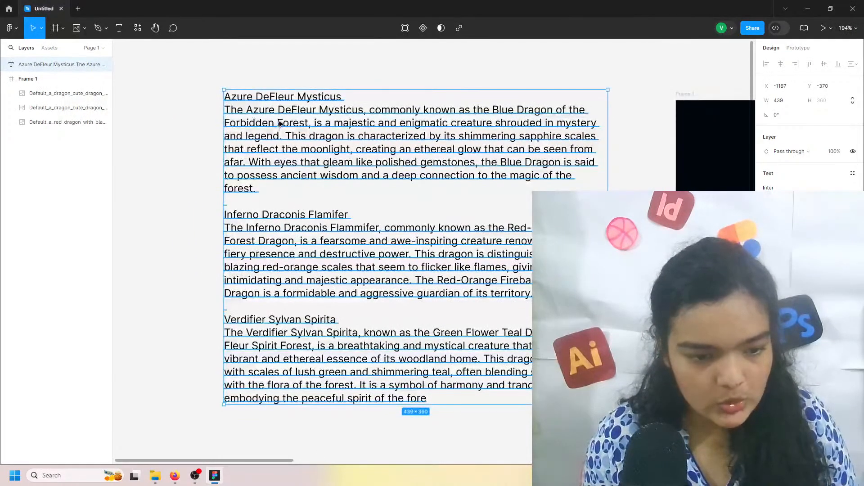
Step: Copy the "Azure DeFleur Mysticus" line from the text block and paste it into Frame 1 as white text at about X 22, Y 423
triple_click(265, 95)
key(ctrl+c)
key(Escape)
scroll(395, 52, down, 3)
scroll(397, 54, right, 2)
scroll(400, 63, right, 4)
scroll(413, 93, down, 1)
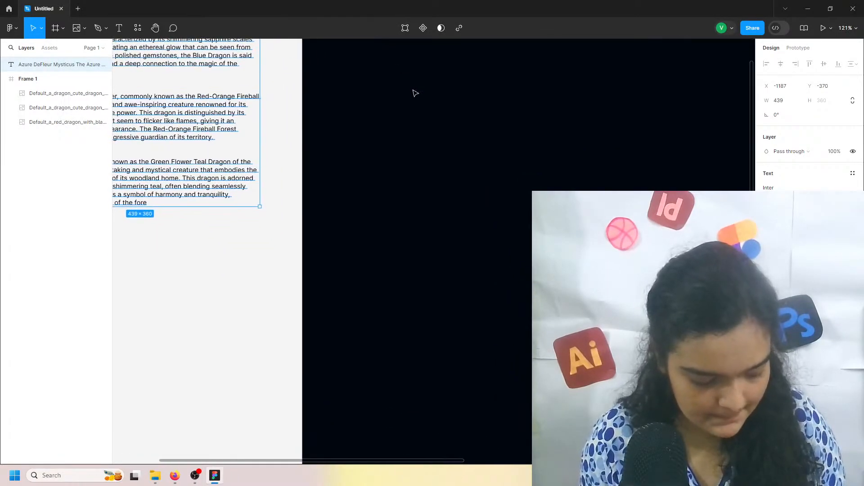
click(437, 144)
key(ctrl+v)
scroll(443, 247, right, 3)
scroll(443, 247, down, 1)
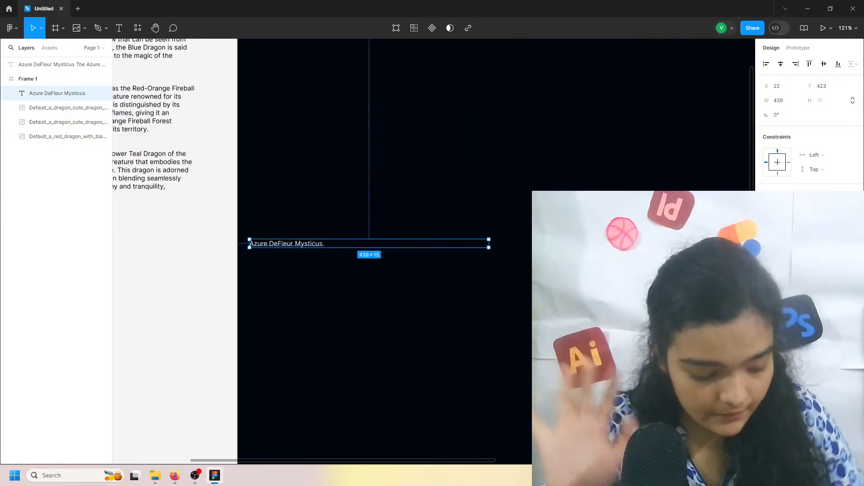
Step: Try several fonts on the "Azure DeFleur Mysticus" heading, ending on a high-contrast serif
text(a)
key(Down)
key(Down)
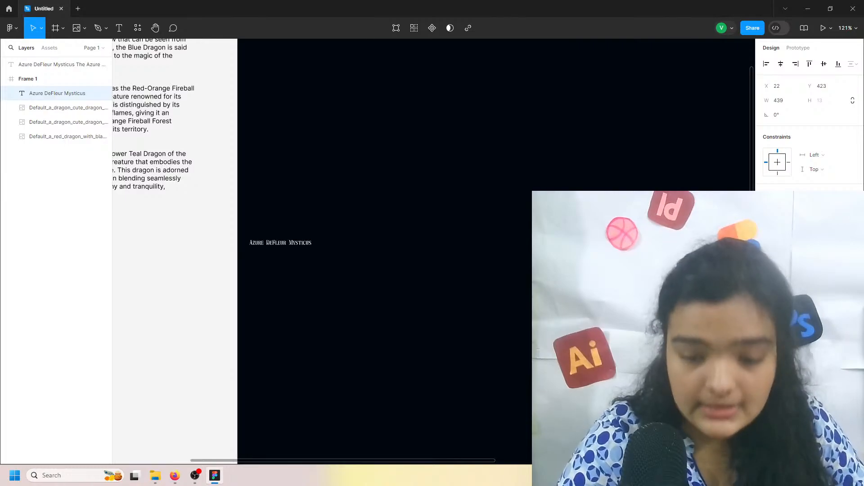
key(Return)
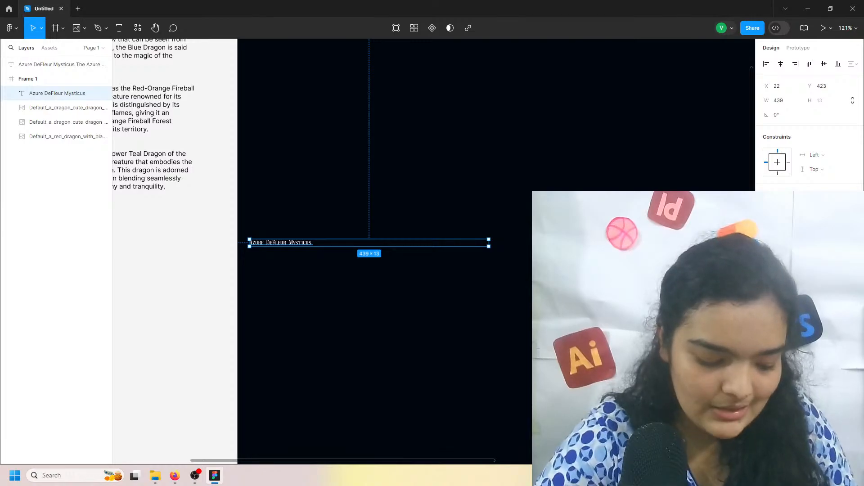
key(Down)
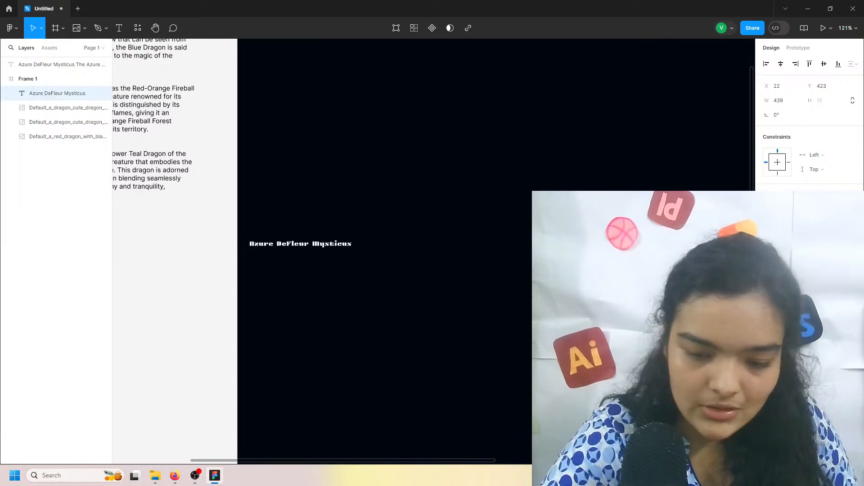
key(Down)
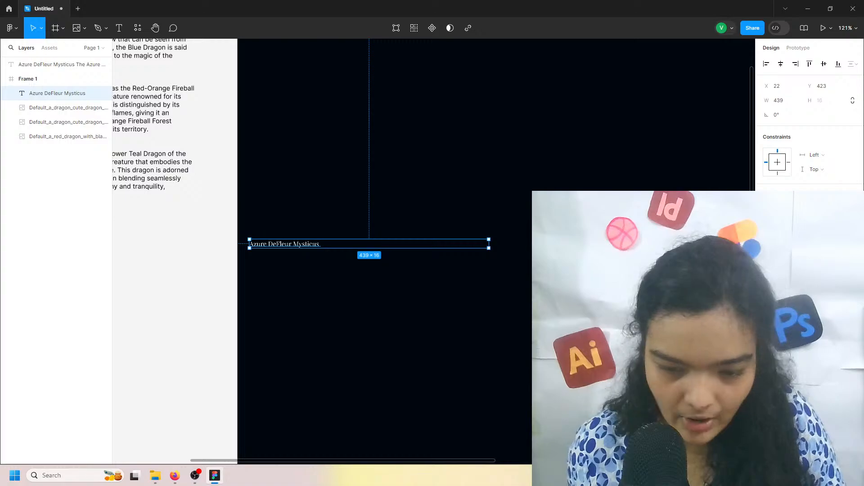
key(Escape)
key(o)
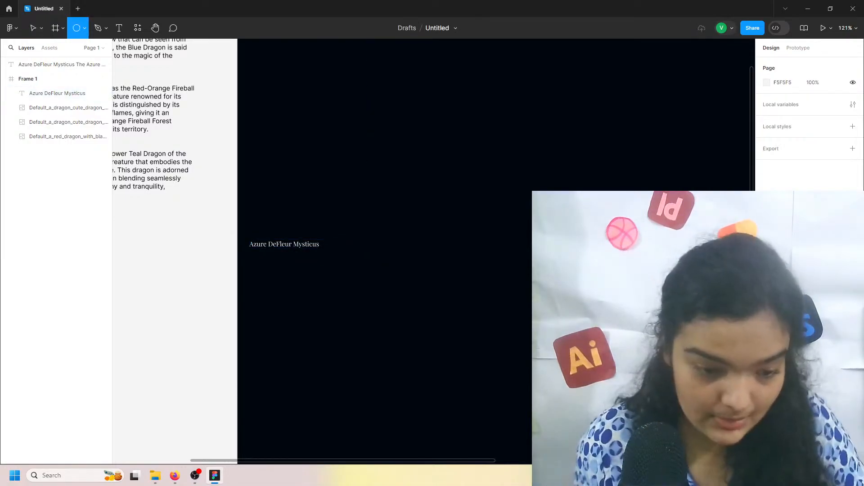
click(35, 28)
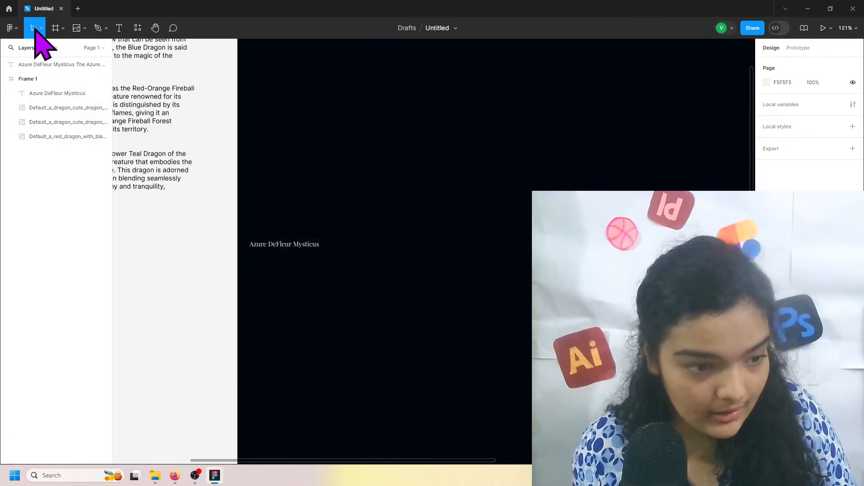
Step: Enlarge the heading to fill three lines and widen its text box to about 1360, placed at about X 57, Y -11
click(284, 246)
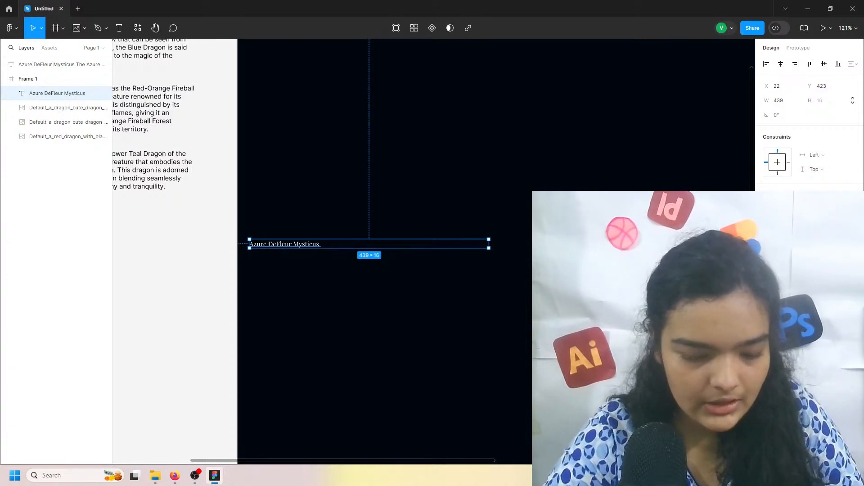
key(Return)
scroll(438, 251, down, 5)
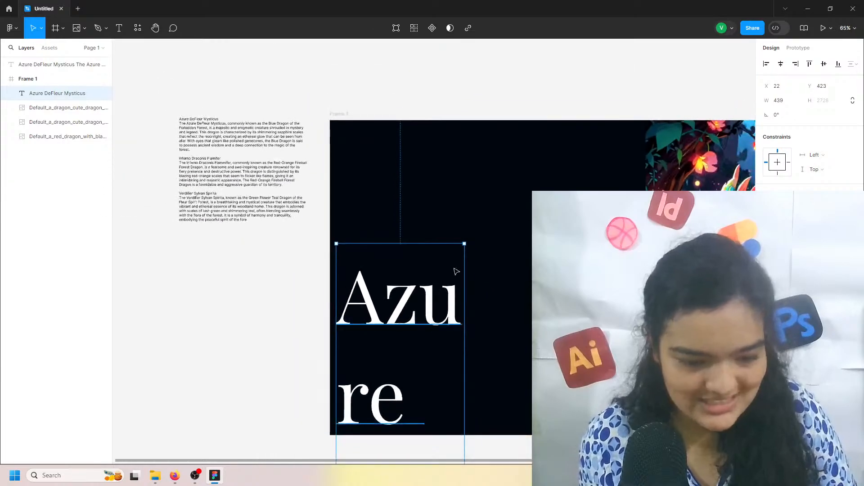
scroll(455, 268, down, 2)
drag(452, 262, 632, 262)
drag(635, 301, 748, 149)
drag(517, 132, 497, 158)
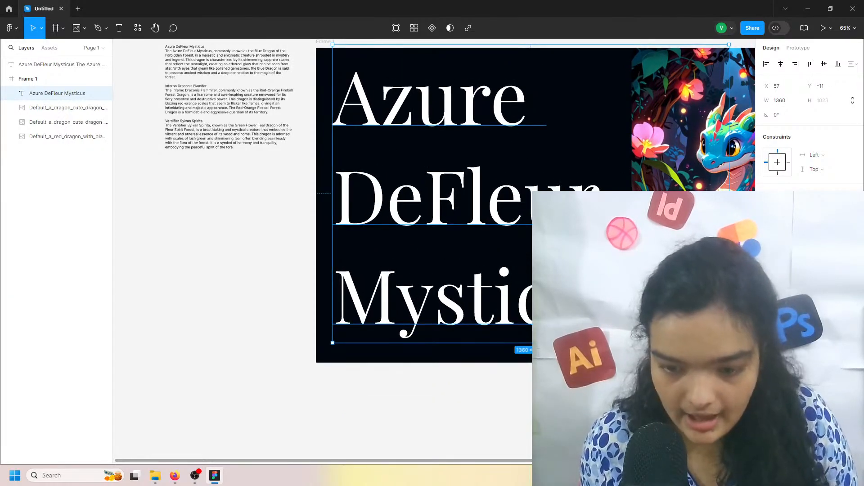
Step: Change the heading's font to a decorative small-caps serif and move it to about X 76, Y 88
text(au)
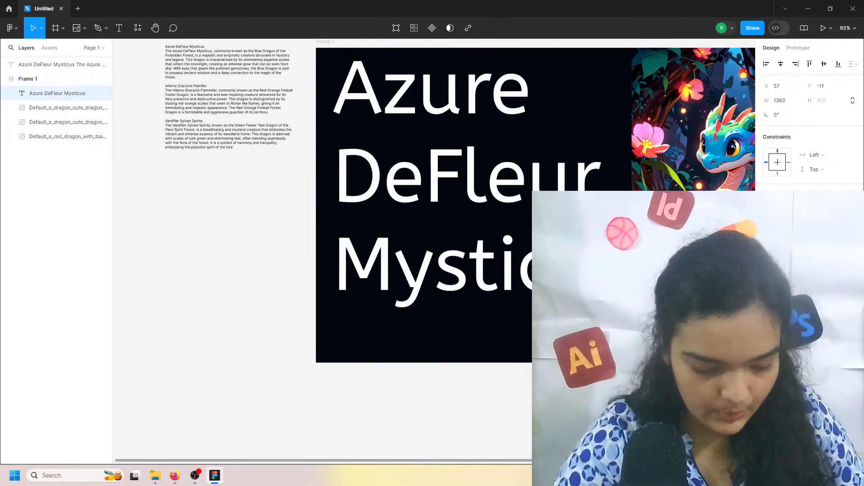
key(Return)
drag(499, 160, 507, 192)
Step: Tighten the heading's line spacing to a text height of about 753 and shift it to about X 67, Y 156
drag(766, 280, 281, 280)
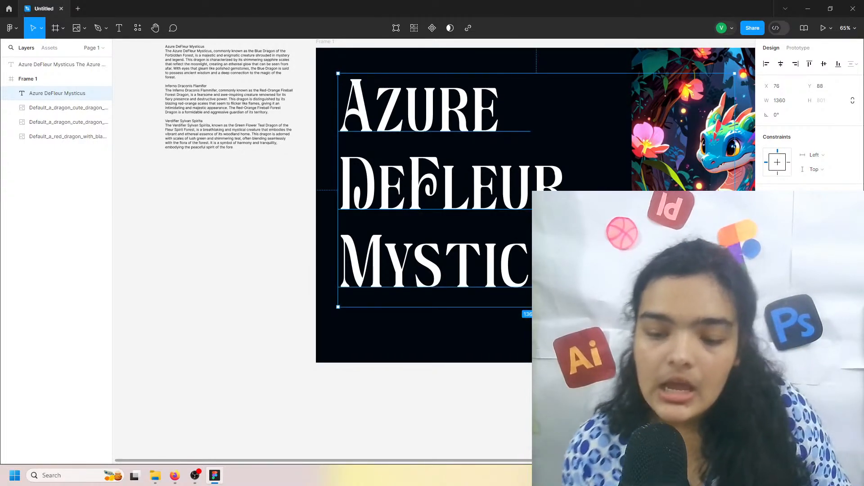
drag(767, 280, 369, 295)
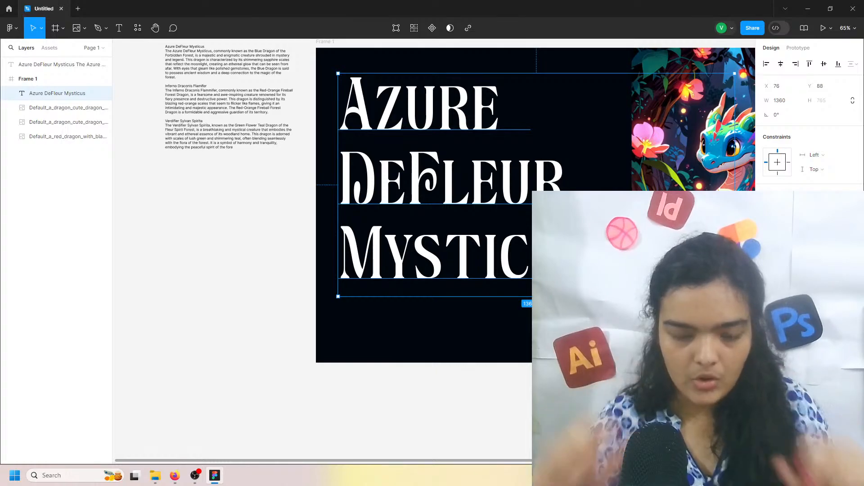
drag(766, 280, 533, 215)
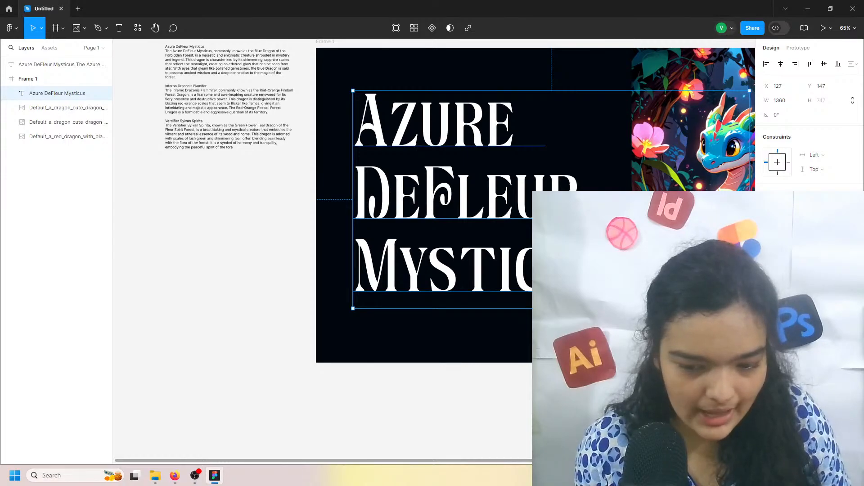
drag(767, 280, 769, 280)
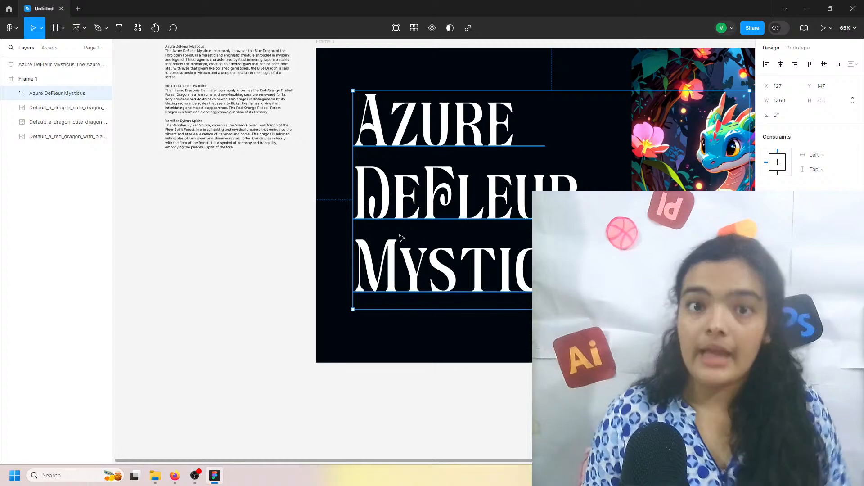
drag(586, 252, 567, 255)
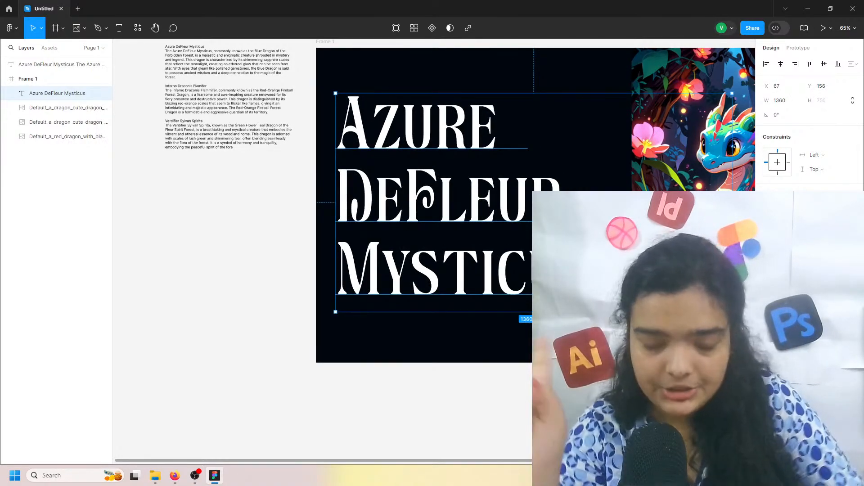
key(alt+shift+period)
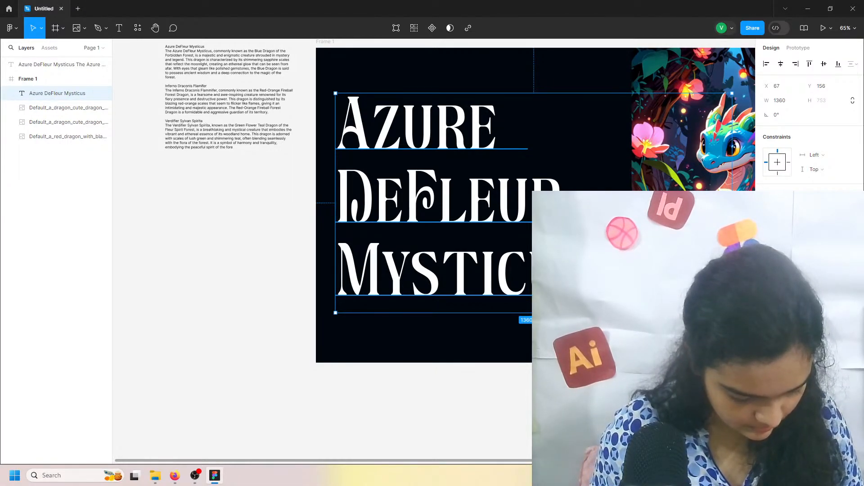
Step: Move the heading to about X 103, Y 154 and narrow its text box to about 971 wide
drag(457, 221, 475, 221)
drag(744, 166, 629, 155)
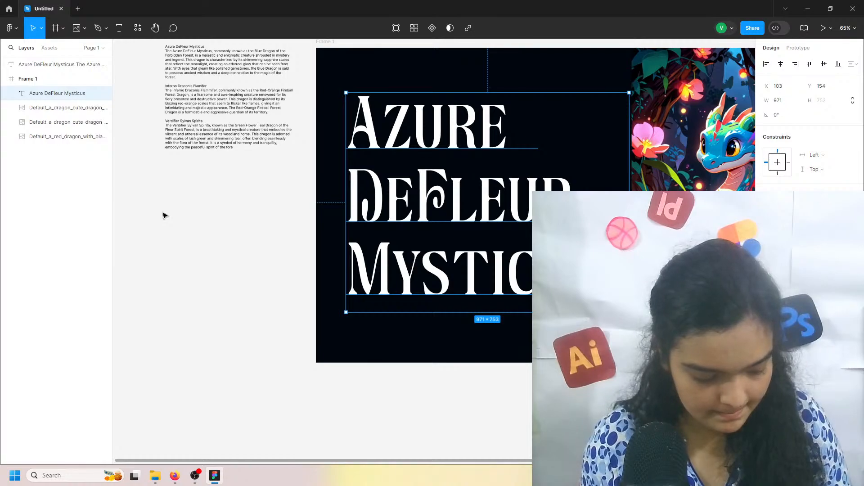
Step: Copy the Azure DeFleur Mysticus description paragraph from the reference text and paste it beneath the heading at about X 112, Y 895
scroll(163, 216, left, 8)
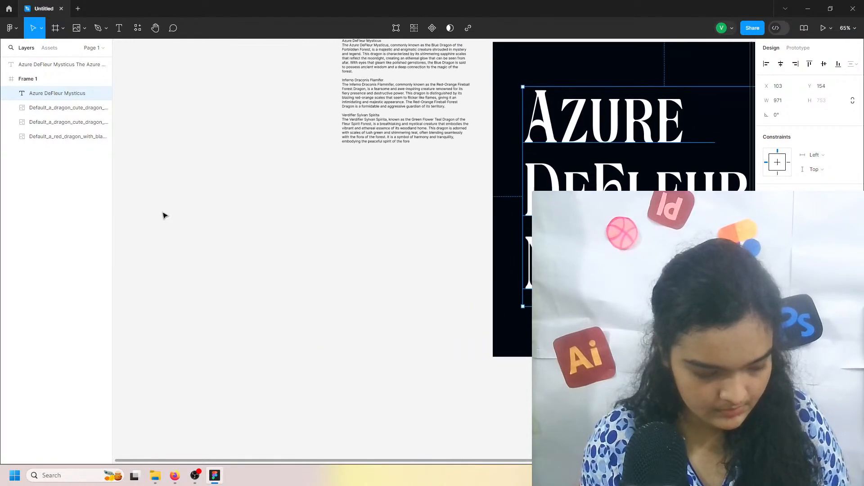
click(349, 126)
scroll(384, 96, up, 3)
scroll(413, 151, up, 3)
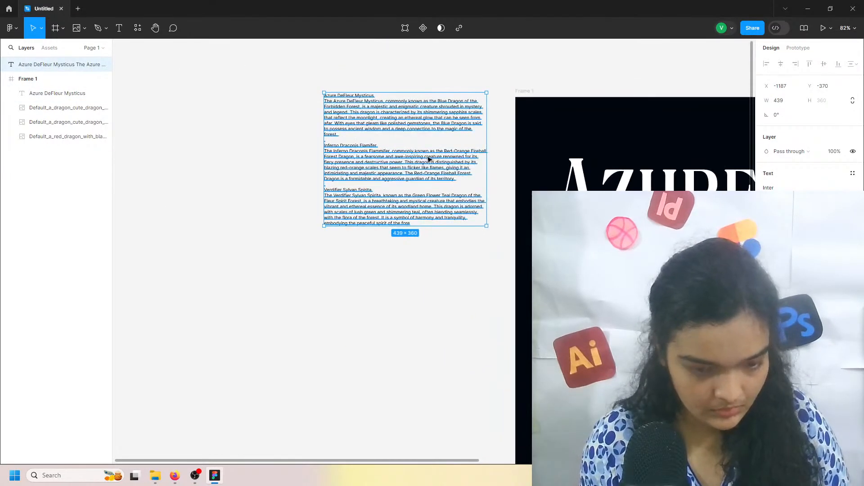
double_click(419, 118)
triple_click(419, 119)
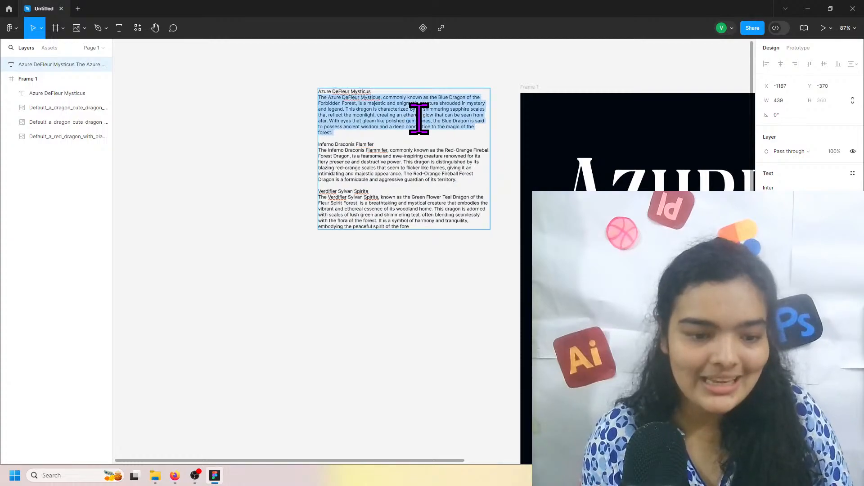
scroll(454, 172, down, 4)
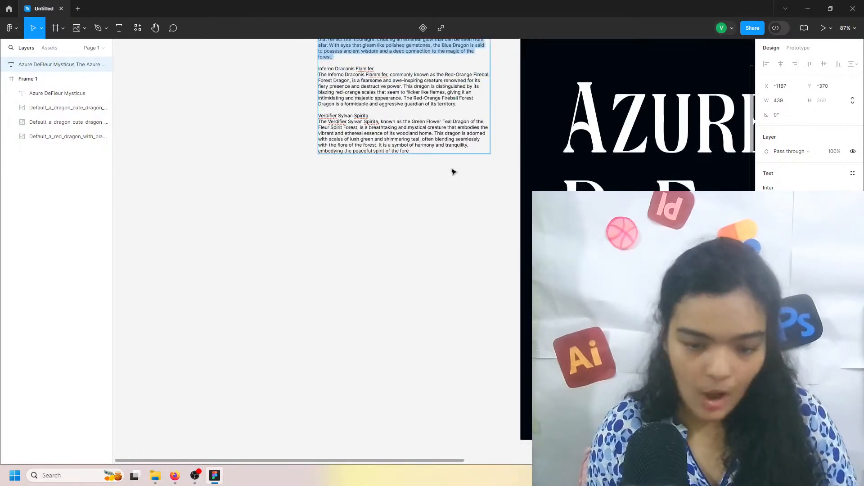
scroll(451, 221, right, 6)
click(381, 309)
click(407, 239)
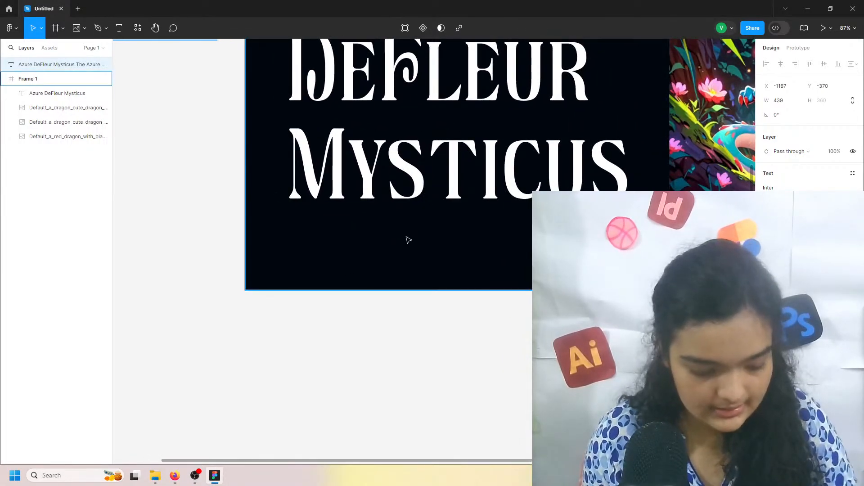
key(ctrl+v)
drag(403, 259, 345, 246)
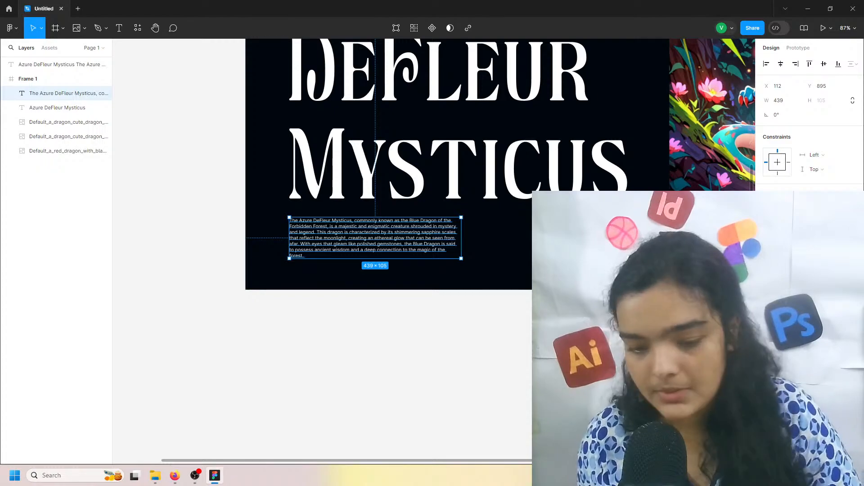
Step: Change the pasted description's font to a decorative script typeface and set its size to 22
key(Return)
key(Down)
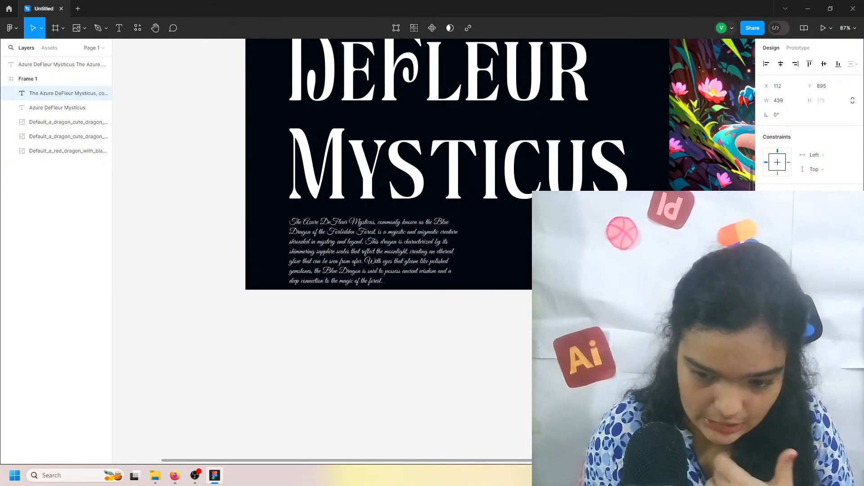
text(22)
key(Return)
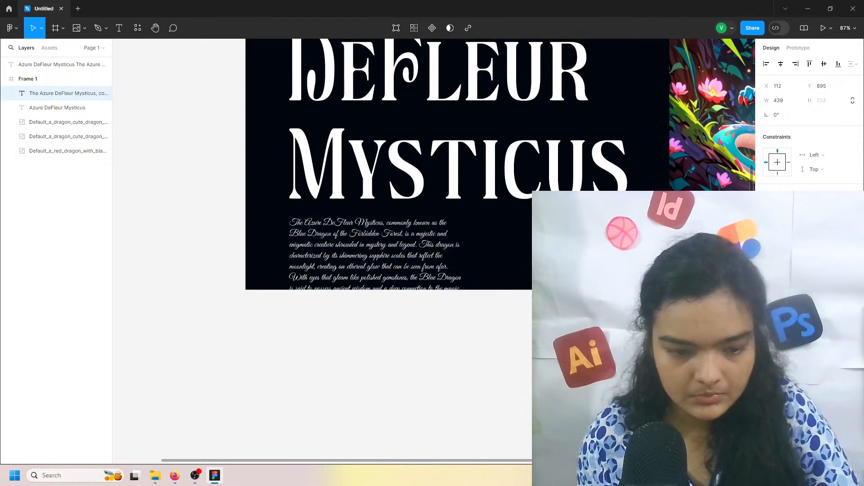
Step: Move the heading to about X 106, Y 142, and widen the description box to about 890, placed at about X 106, Y 867
scroll(444, 252, up, 4)
click(445, 255)
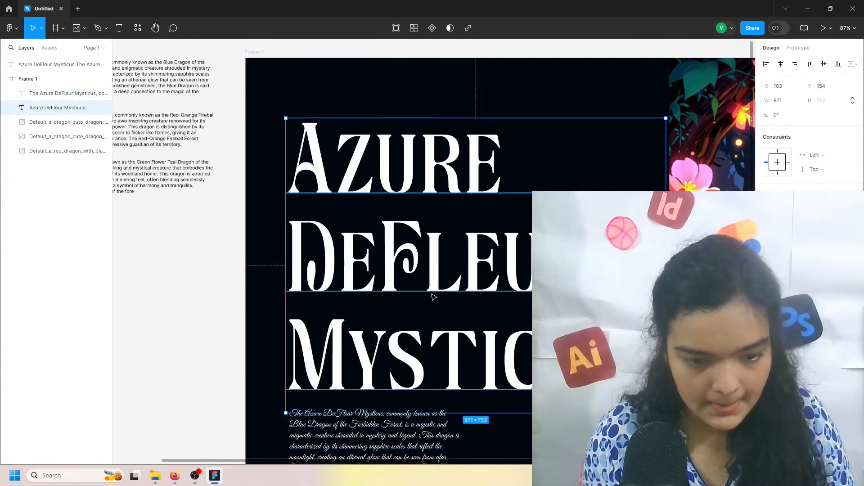
scroll(431, 297, down, 3)
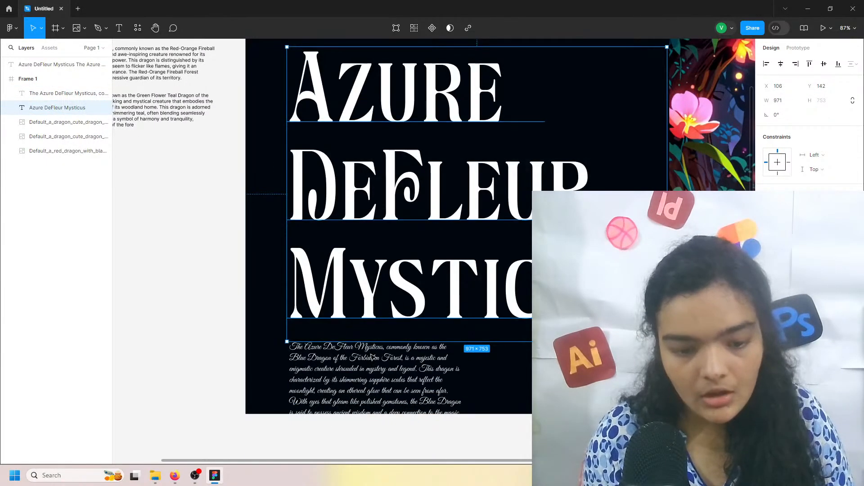
click(383, 370)
drag(461, 363, 637, 363)
drag(487, 369, 484, 358)
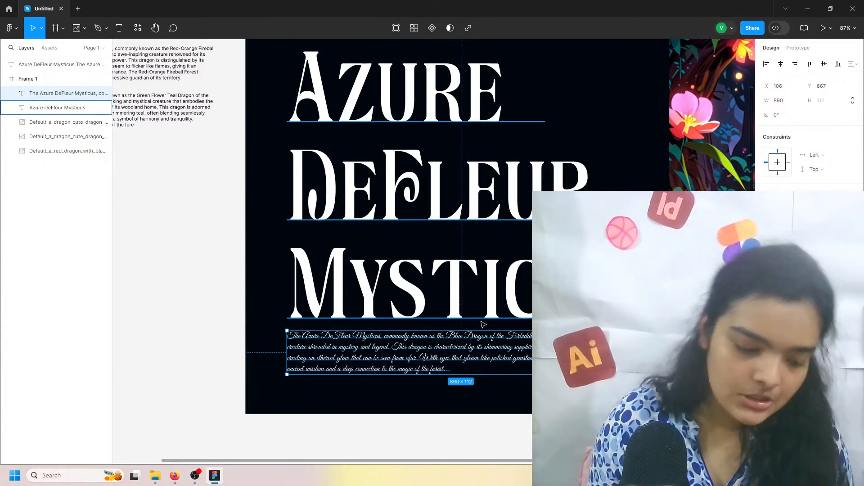
Step: Tighten the heading's line spacing to a text height of about 660 and lower the heading to about Y 158
scroll(449, 234, up, 2)
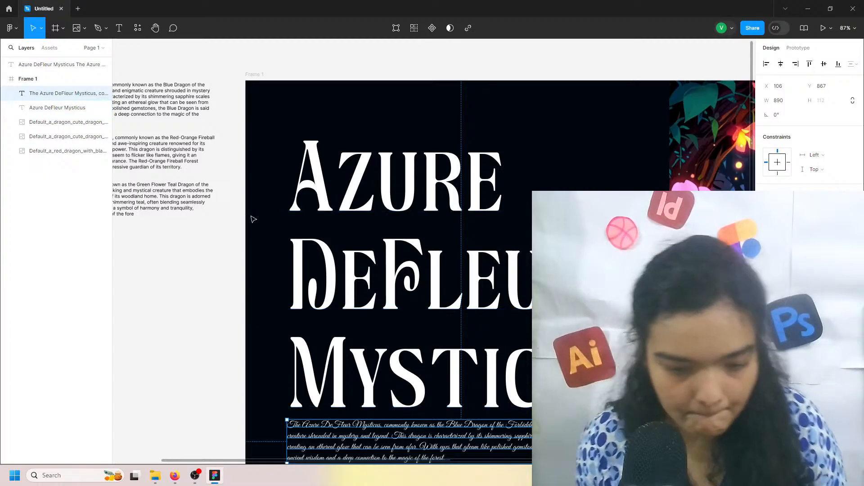
scroll(252, 228, down, 5)
scroll(289, 229, left, 4)
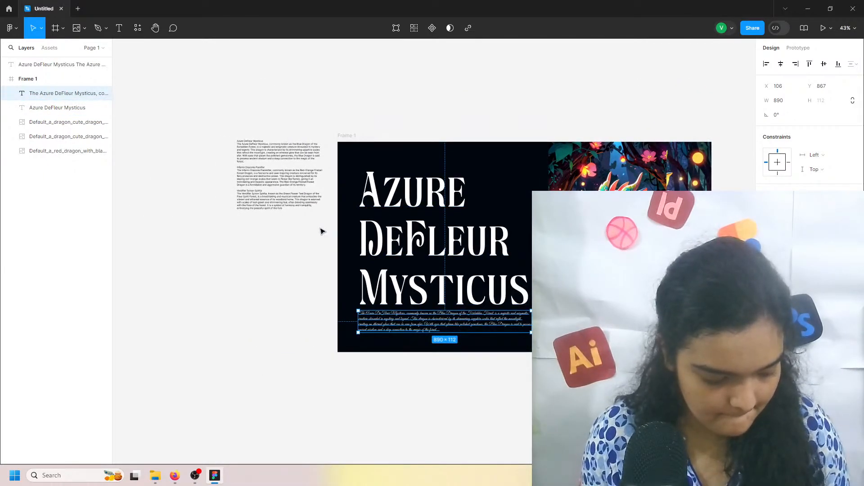
click(406, 252)
scroll(415, 256, up, 5)
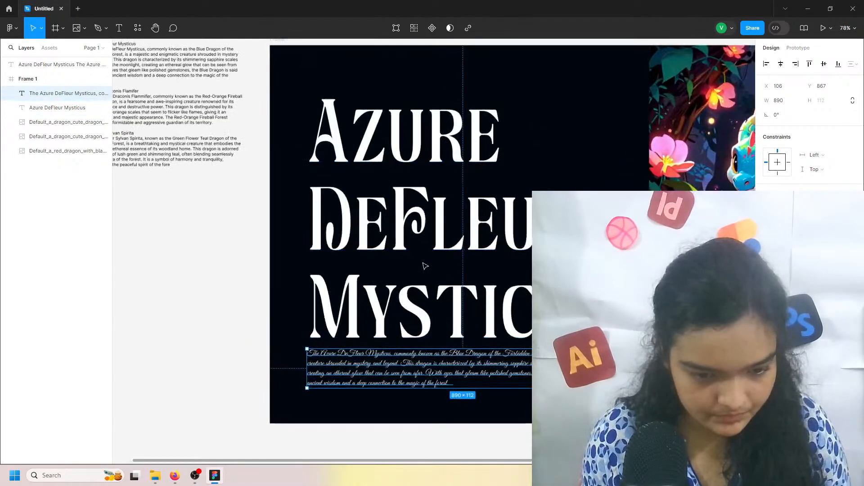
scroll(407, 276, down, 2)
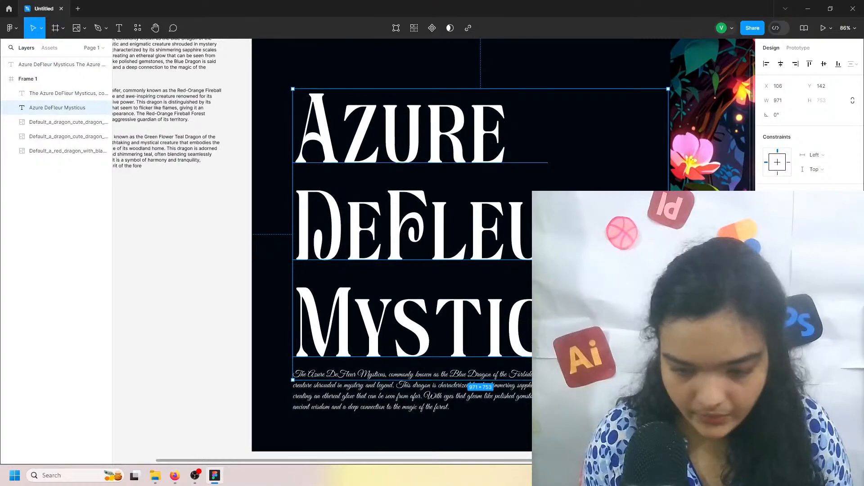
mouse_move(766, 271)
mouse_down()
mouse_move(490, 271)
mouse_move(771, 271)
mouse_move(665, 271)
mouse_move(761, 271)
mouse_move(740, 271)
mouse_move(751, 271)
mouse_up()
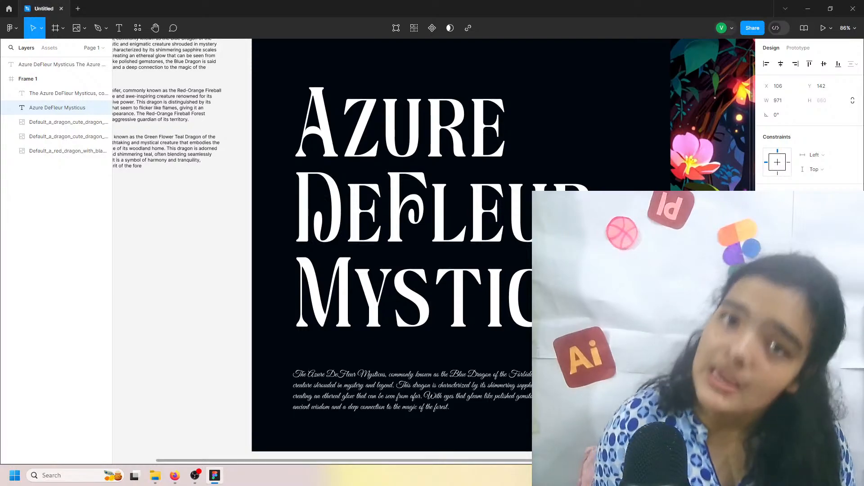
scroll(362, 247, down, 1)
scroll(392, 265, up, 3)
scroll(393, 265, down, 1)
drag(394, 267, 394, 274)
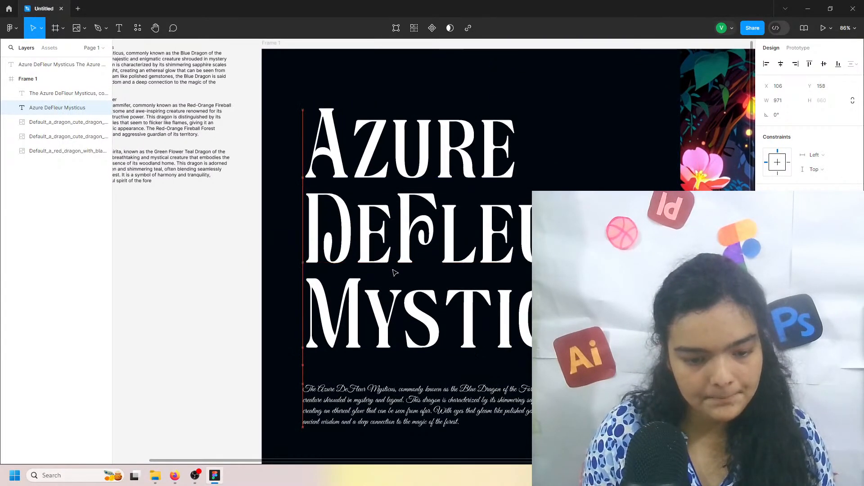
Step: Move the description up to about X 112, Y 802, and narrow its text box to about 835 wide
click(362, 416)
mouse_move(346, 400)
mouse_down()
mouse_move(345, 426)
mouse_move(347, 391)
mouse_up()
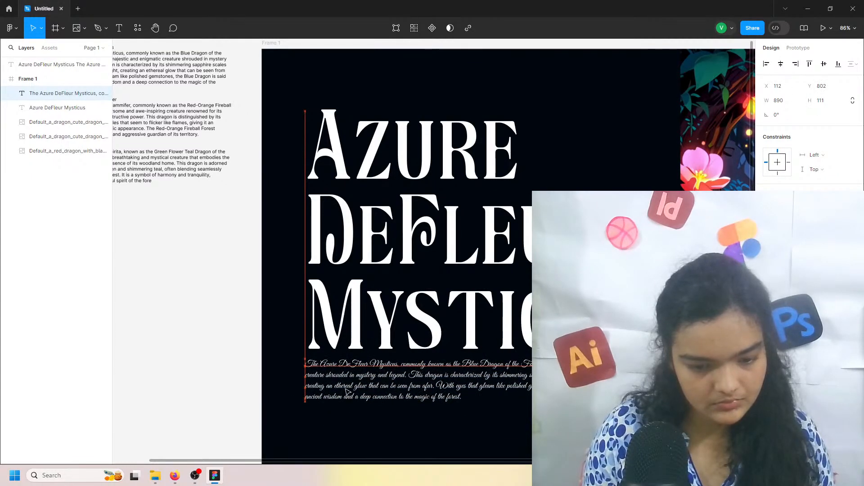
drag(649, 380, 628, 380)
scroll(628, 351, down, 1)
scroll(628, 351, right, 1)
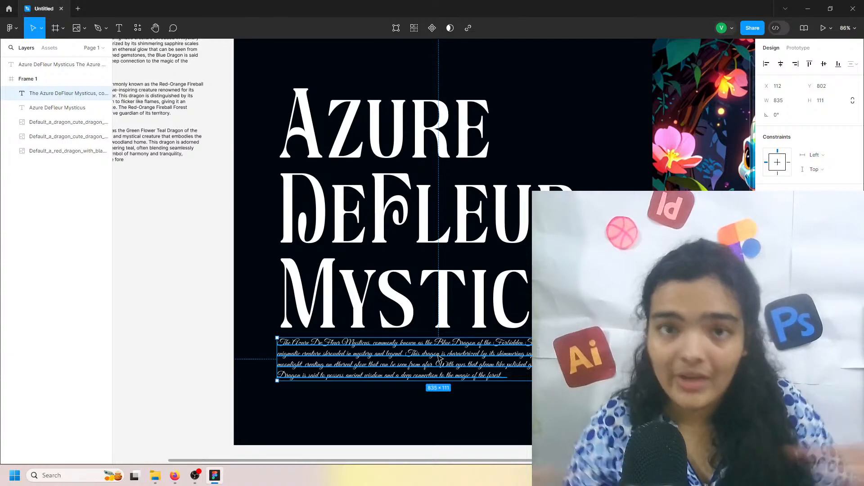
Step: Try auto-width resizing on the description's text box and undo the resulting changes
click(812, 289)
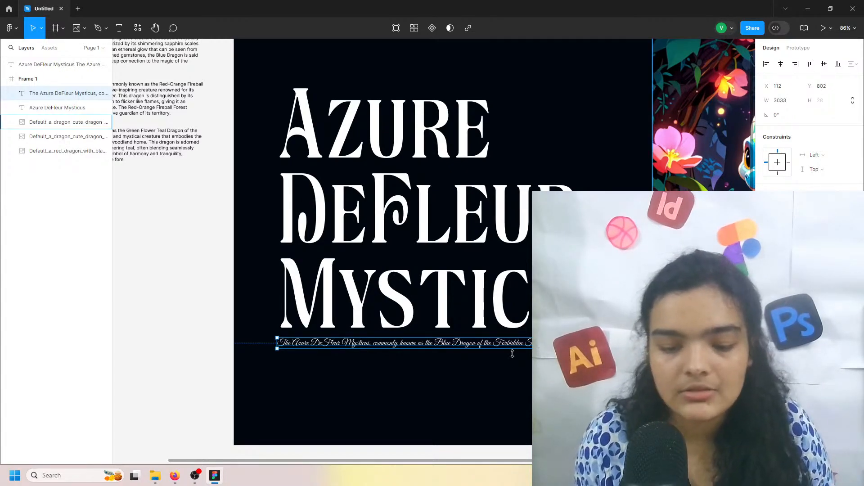
drag(507, 348, 477, 298)
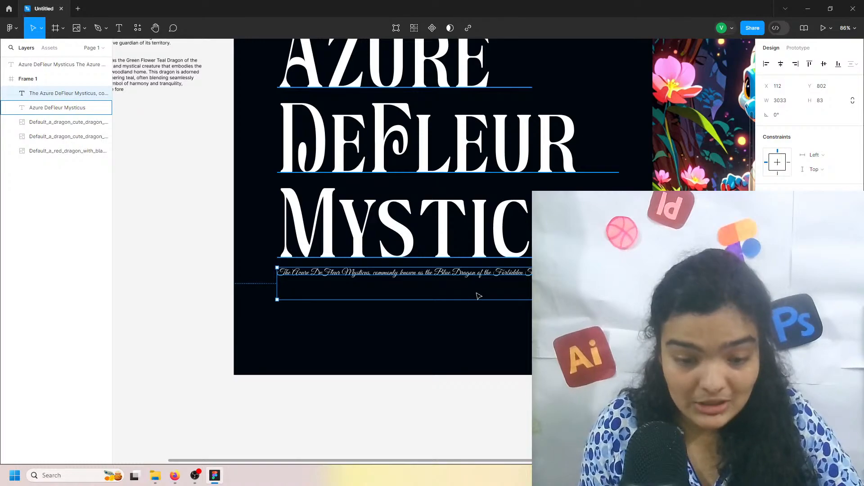
key(Delete)
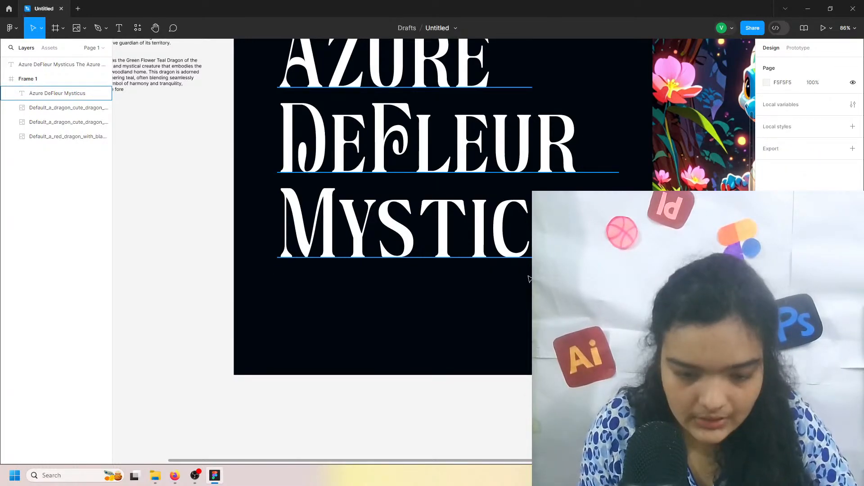
key(ctrl+z)
scroll(590, 265, down, 2)
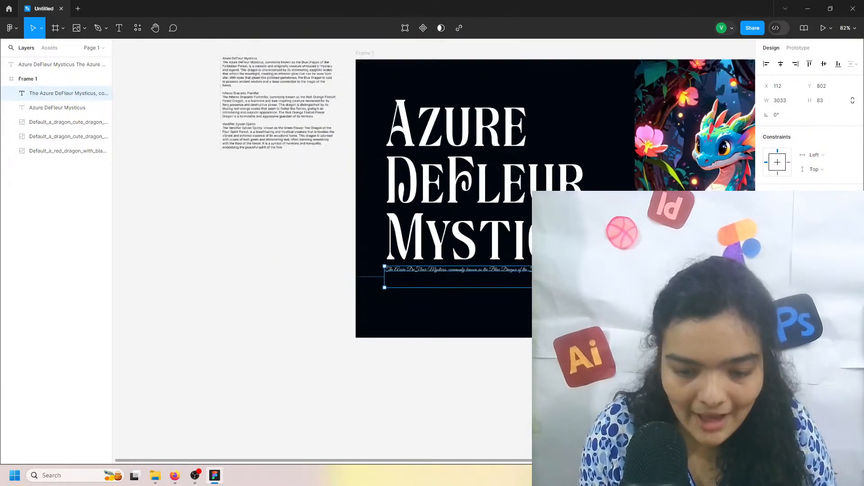
scroll(590, 265, right, 2)
key(ctrl+z)
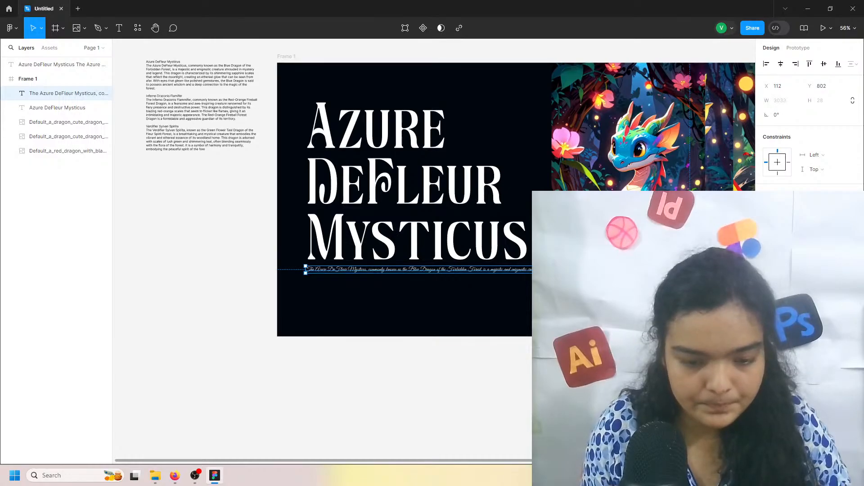
key(ctrl+z)
Step: Select the heading and description together and shift both slightly to the right within the frame
scroll(306, 270, up, 3)
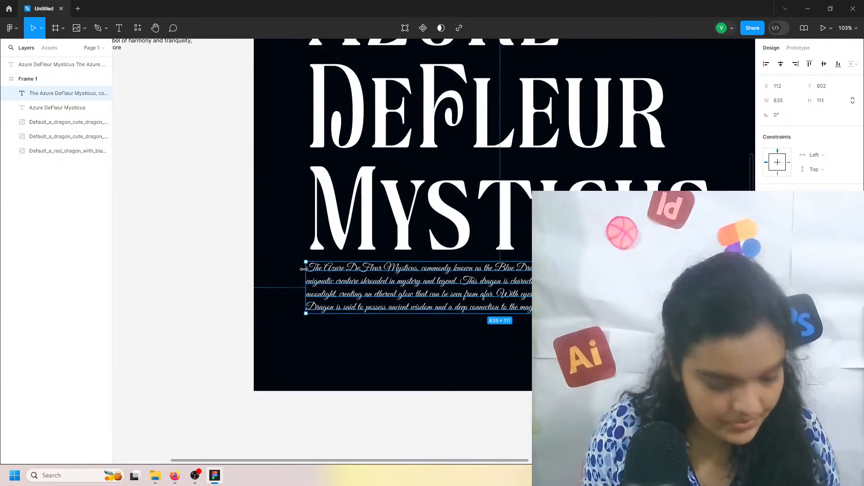
scroll(276, 104, up, 5)
scroll(311, 135, down, 4)
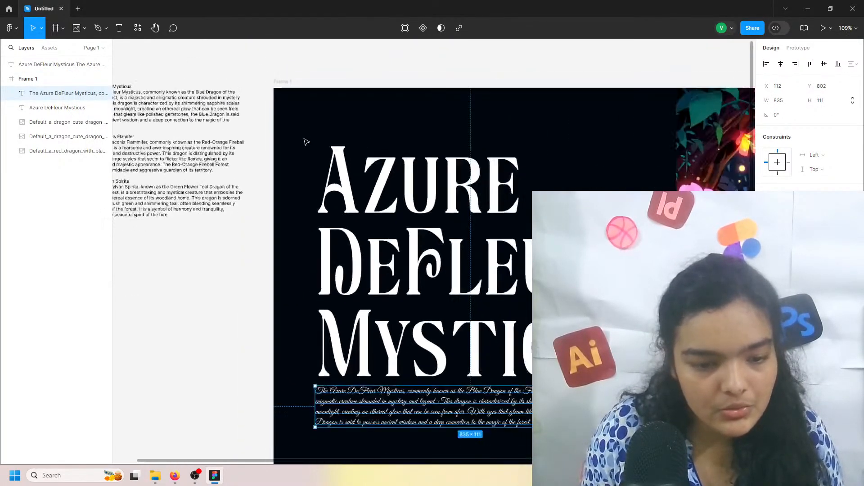
click(284, 174)
click(360, 277)
shift+click(362, 413)
mouse_move(350, 361)
mouse_down()
mouse_move(363, 363)
mouse_move(355, 361)
mouse_up()
Step: Move the reference text block farther away from the frame, to about X -1295, Y -370
click(232, 108)
click(223, 68)
drag(198, 110, 157, 111)
Step: Draw a closed wavy shape about 436 wide and 360 high in the frame's upper-left corner with the Pen tool
click(97, 28)
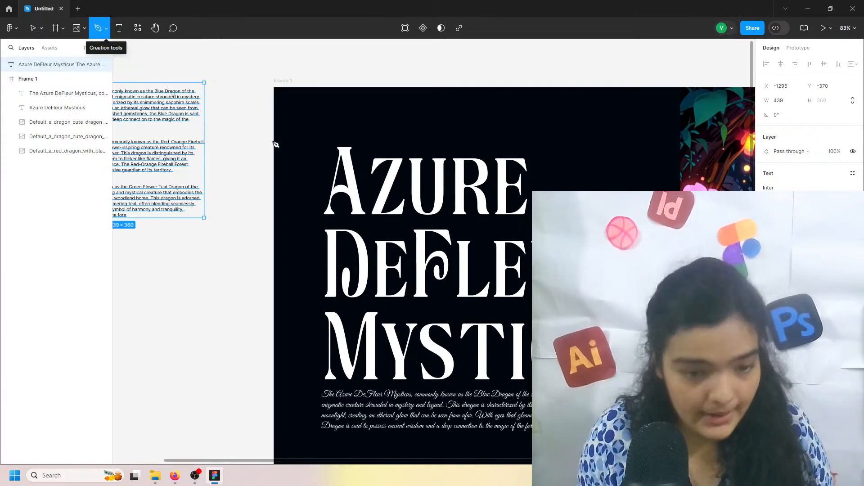
scroll(343, 113, up, 3)
ctrl+scroll(366, 176, up, 5)
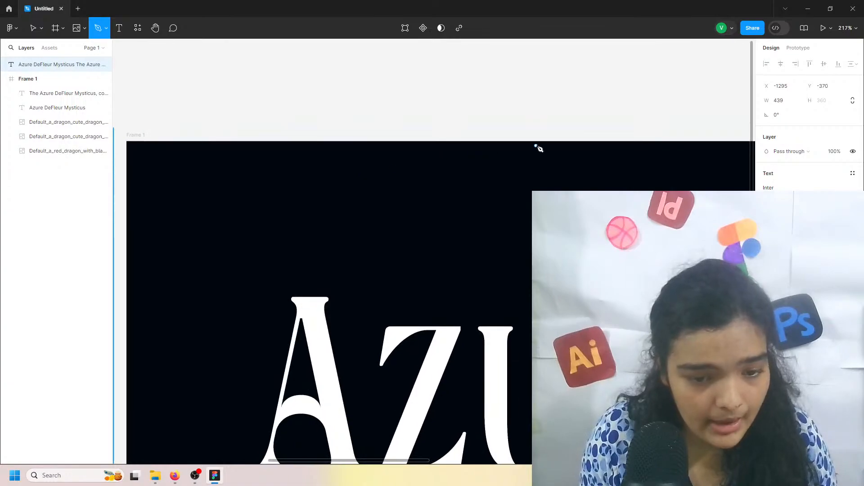
drag(538, 142, 556, 163)
drag(483, 275, 291, 443)
scroll(387, 357, down, 2)
scroll(387, 358, left, 1)
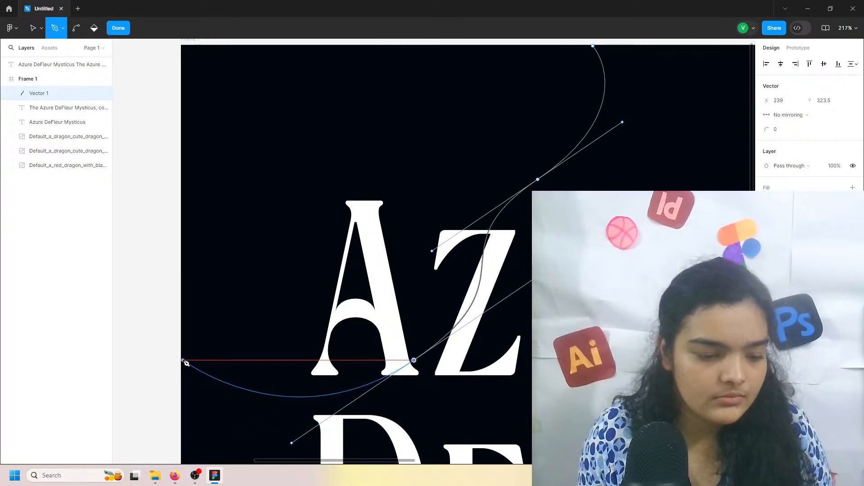
click(181, 361)
scroll(185, 342, up, 5)
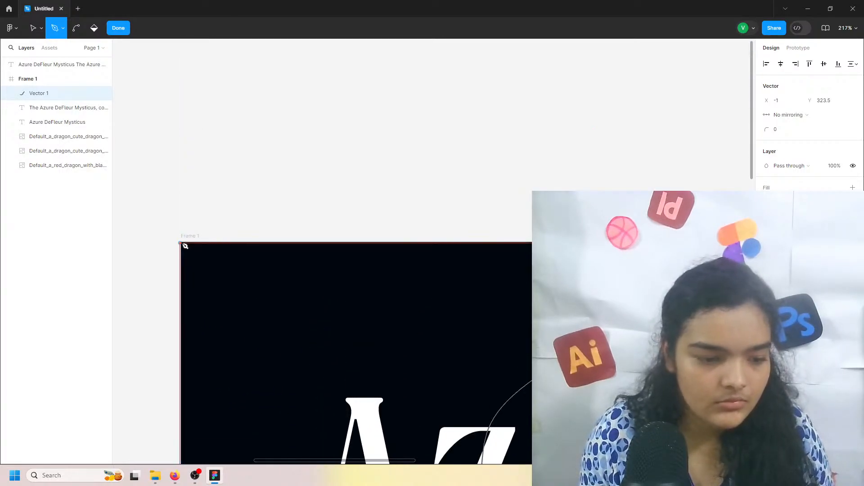
click(181, 243)
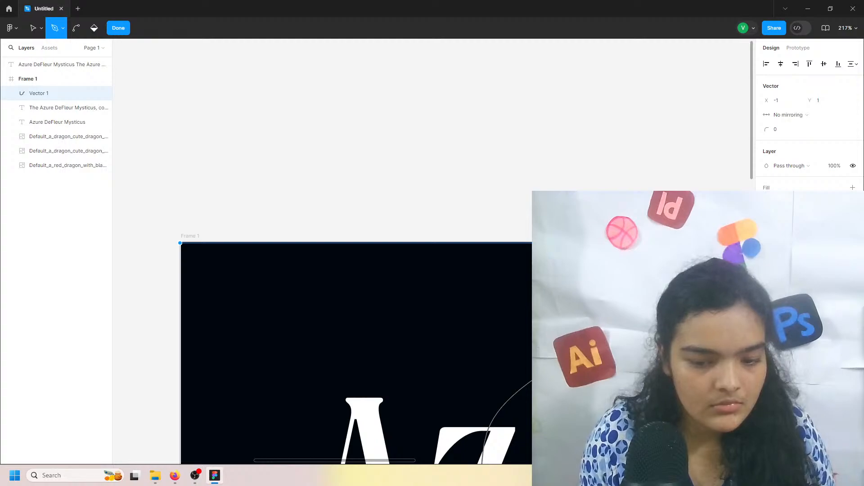
click(608, 243)
Step: Add a light grey fill to the wavy corner shape and extend its top edge to Y 0 for a height of 361
scroll(364, 236, down, 6)
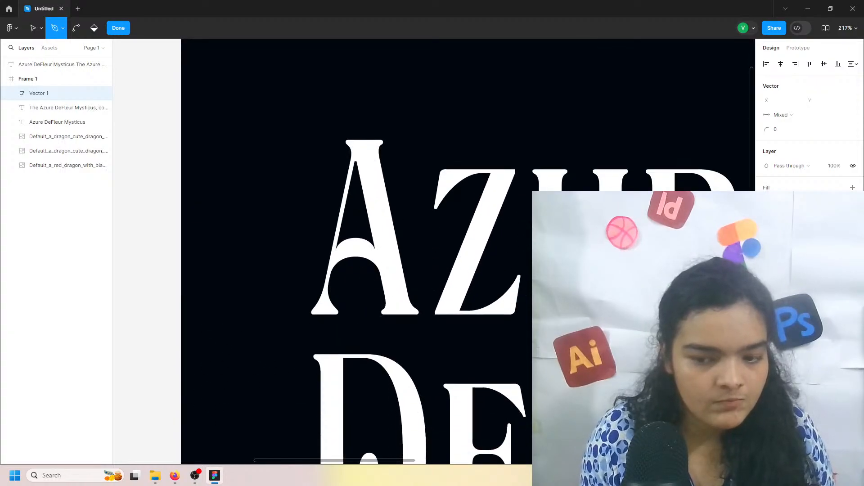
click(853, 187)
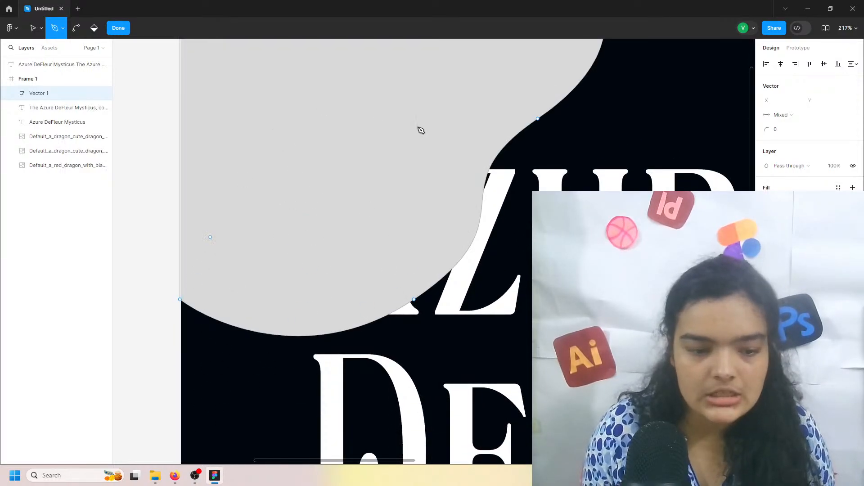
scroll(405, 148, up, 2)
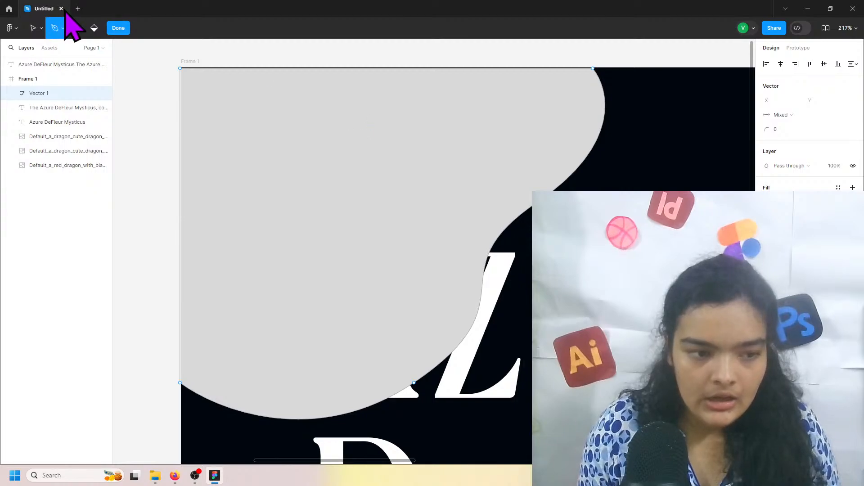
key(Escape)
drag(278, 67, 281, 65)
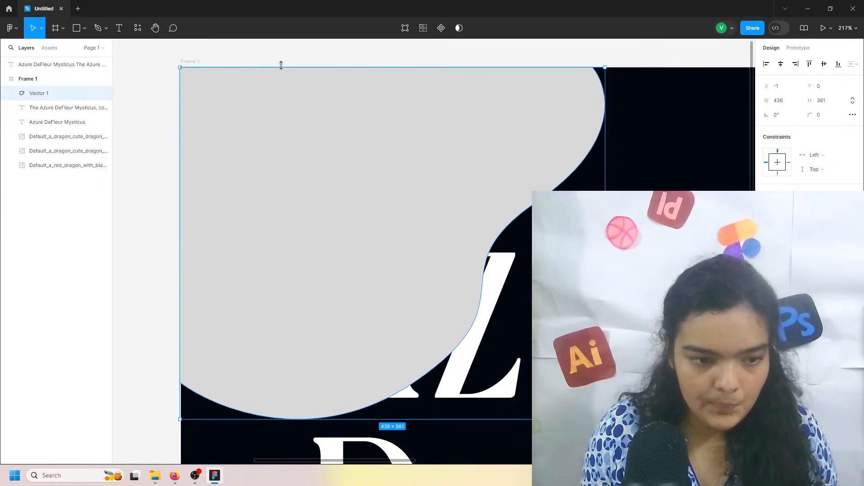
Step: Change the wavy corner shape's fill to a linear gradient running diagonally from the frame's upper-left corner to the shape's lower right
scroll(280, 70, right, 2)
scroll(455, 225, down, 3)
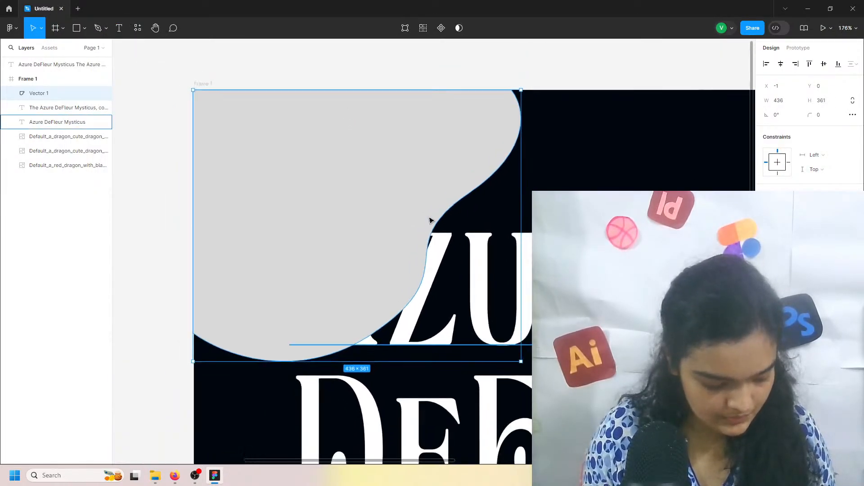
scroll(441, 222, left, 1)
scroll(444, 225, left, 1)
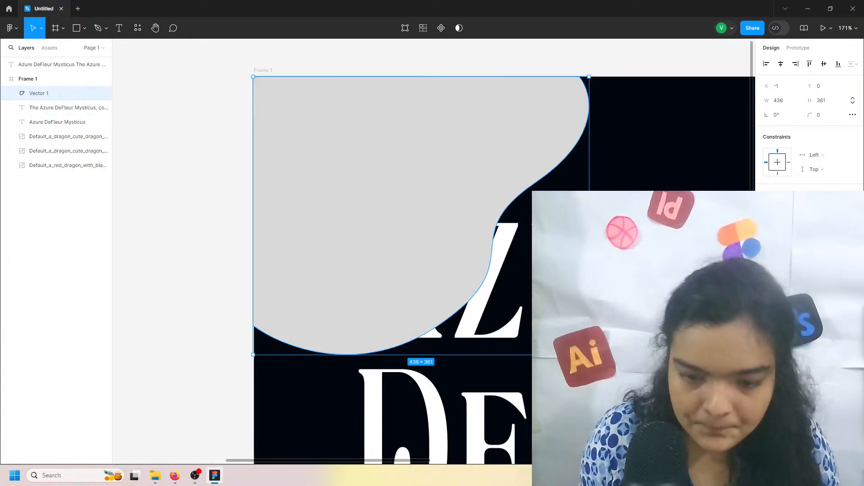
click(670, 257)
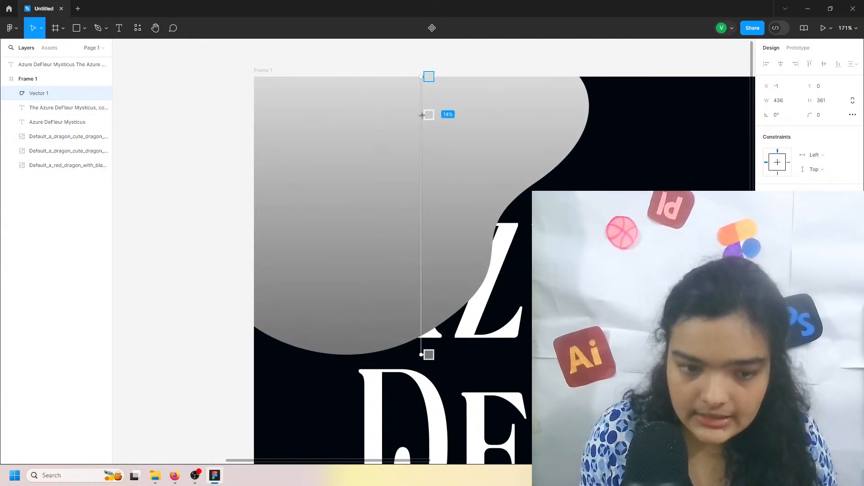
scroll(424, 115, down, 5)
drag(428, 102, 382, 92)
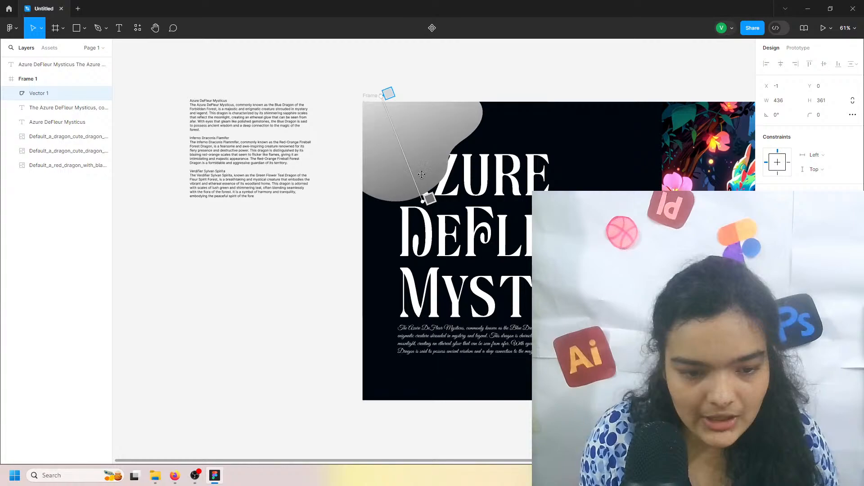
drag(434, 206, 450, 210)
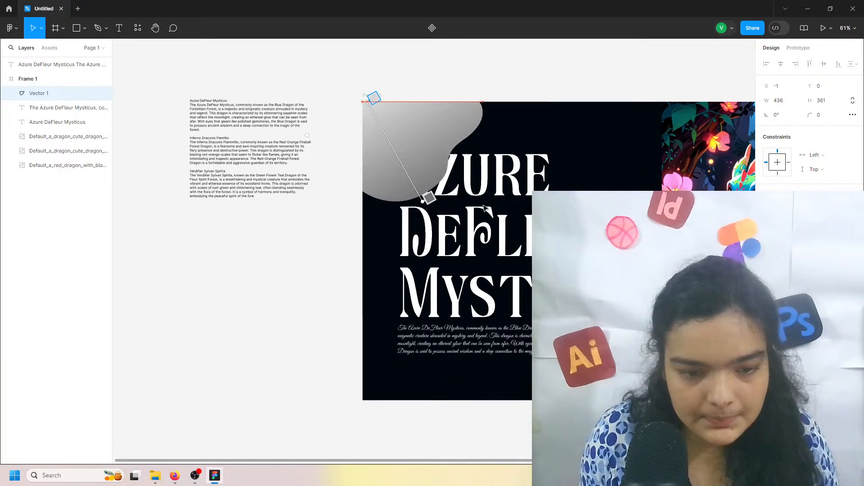
Step: Colour the gradient from vivid pink-purple at its start to pinkish red at its end, sampling colours from the dragon image
scroll(434, 251, right, 1)
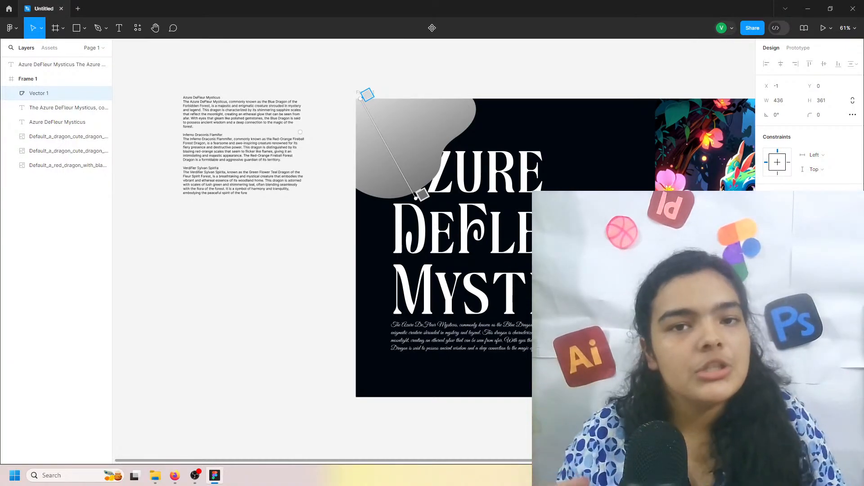
scroll(450, 200, right, 5)
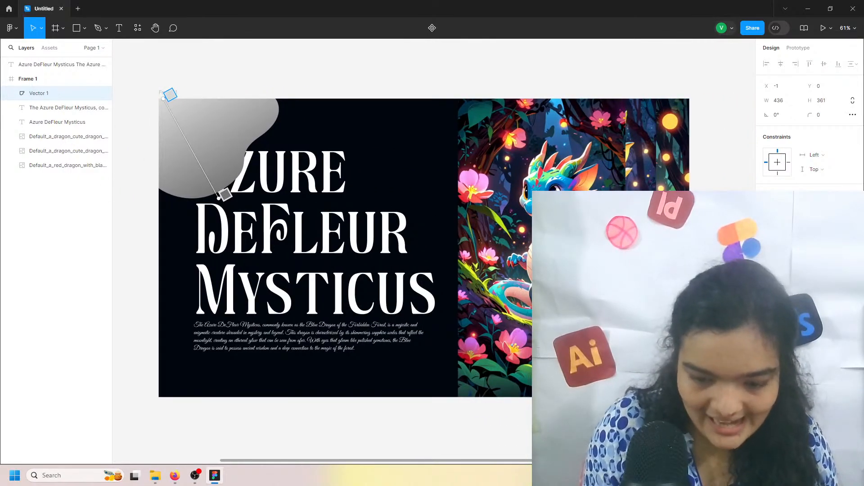
key(i)
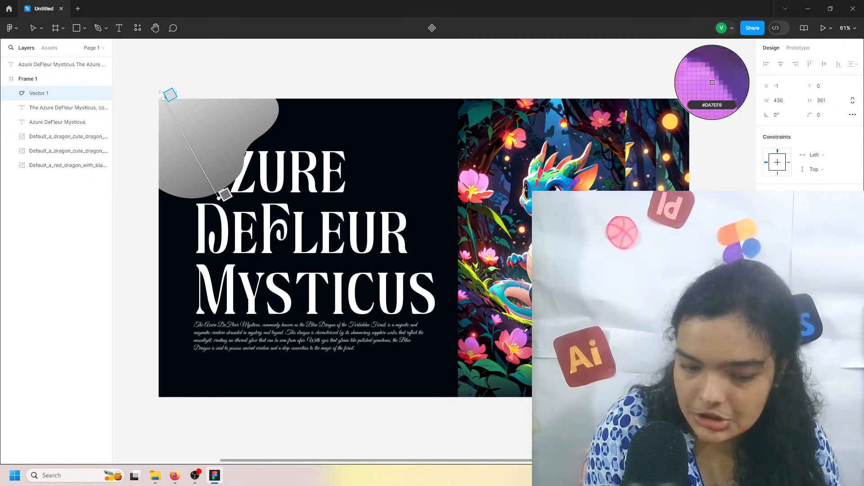
click(523, 340)
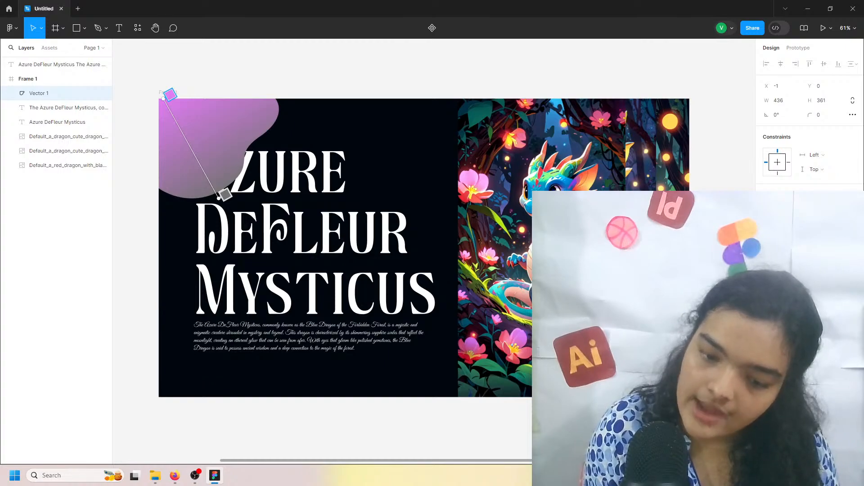
click(226, 195)
key(i)
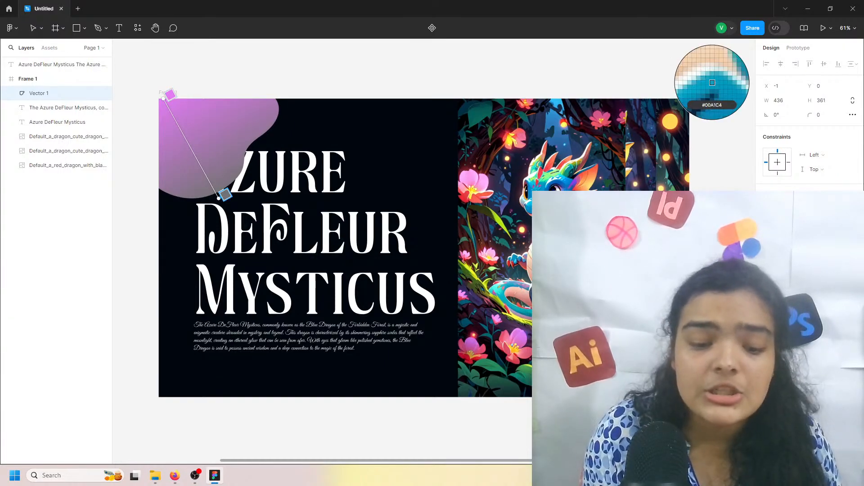
click(512, 363)
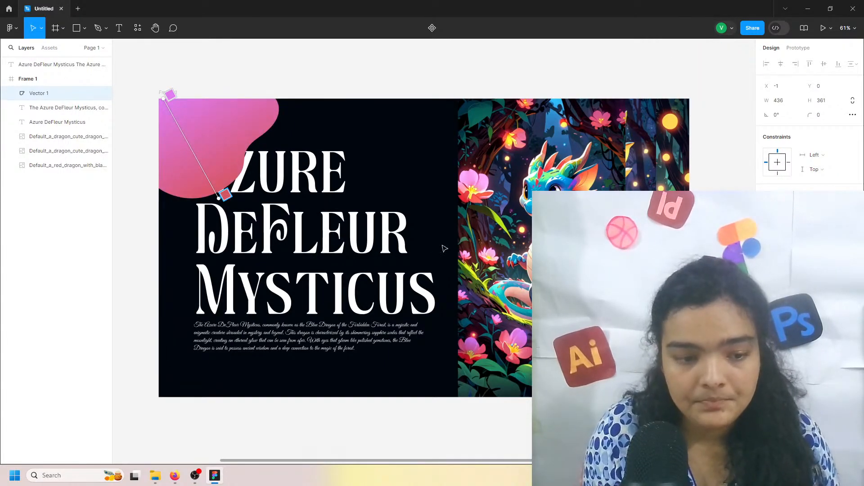
click(749, 276)
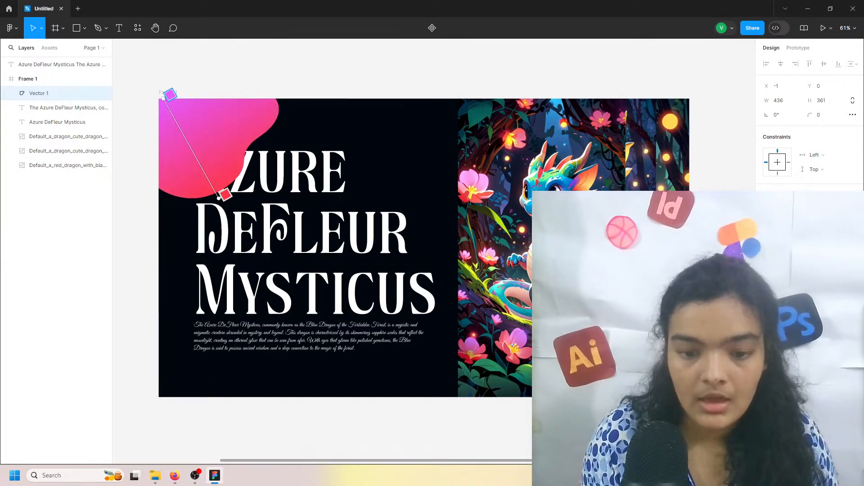
key(Escape)
Step: Send the gradient corner shape to the back, behind the heading, and deselect it
right_click(228, 150)
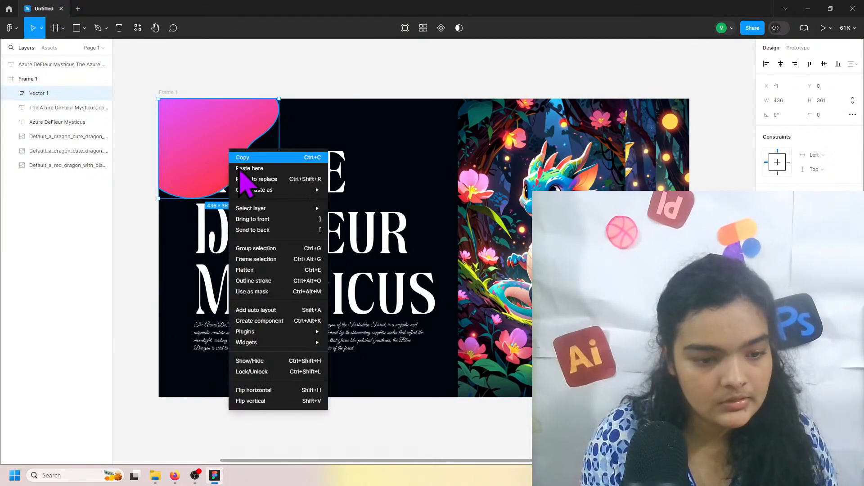
click(252, 230)
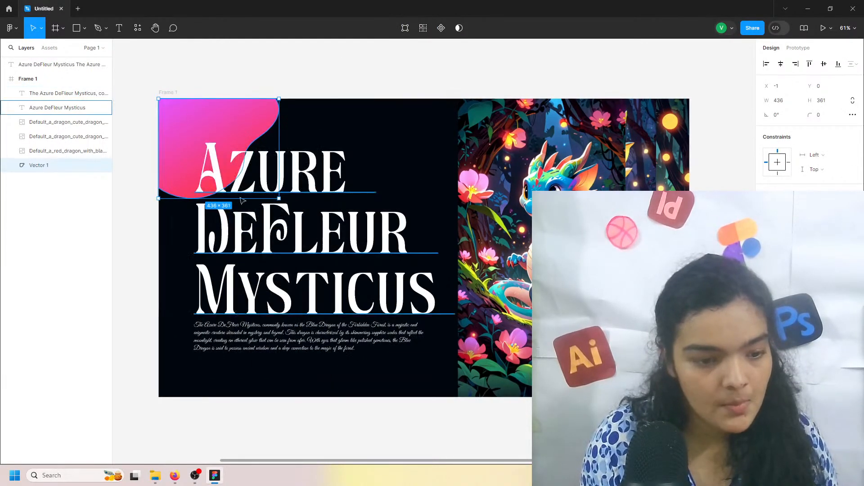
click(318, 85)
scroll(347, 64, left, 3)
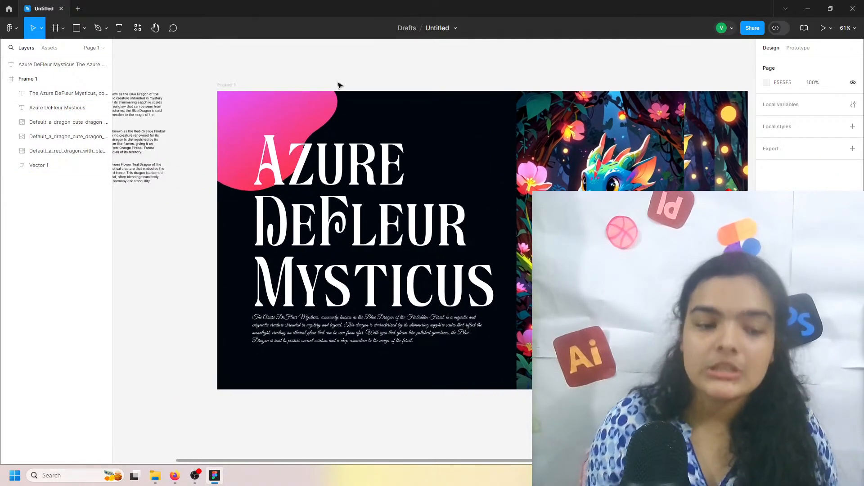
Step: Enlarge the gradient corner shape to about 486 × 402 and align it with the frame's left edge
click(322, 118)
drag(316, 195, 317, 206)
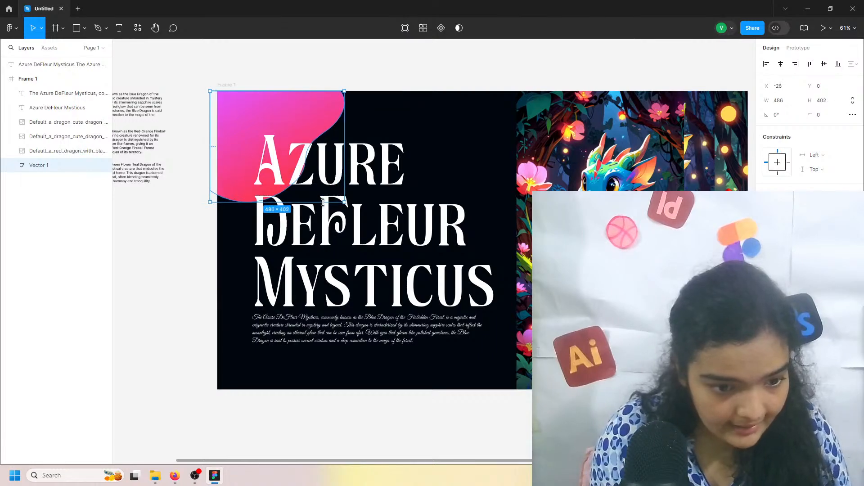
click(279, 75)
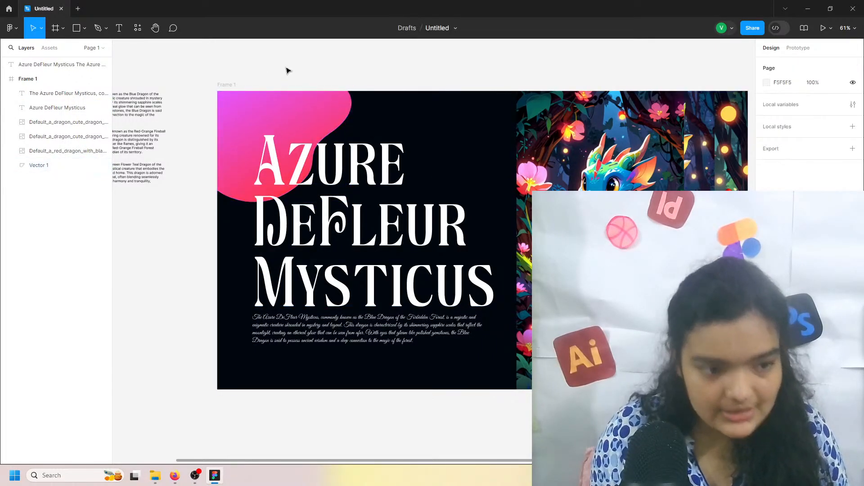
Step: Draw a second closed wavy shape about 599 wide and 406 high at the frame's lower edge, beside the dragon image, with the Pen tool
click(98, 27)
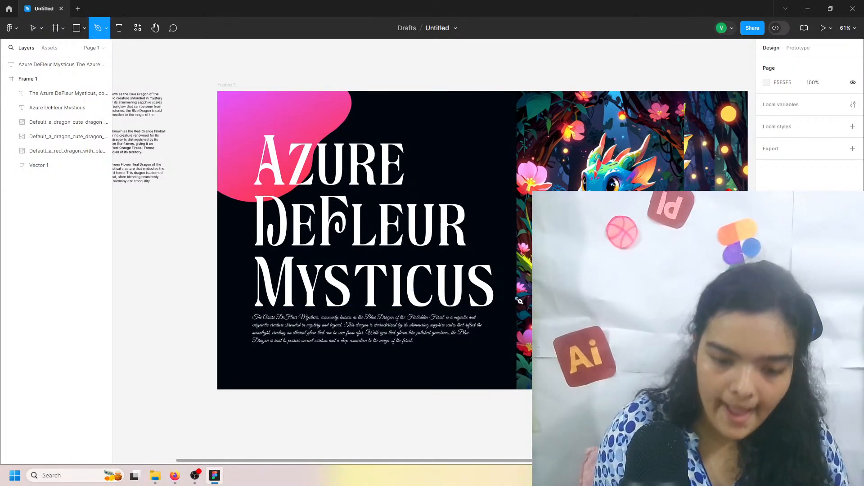
drag(452, 308, 424, 347)
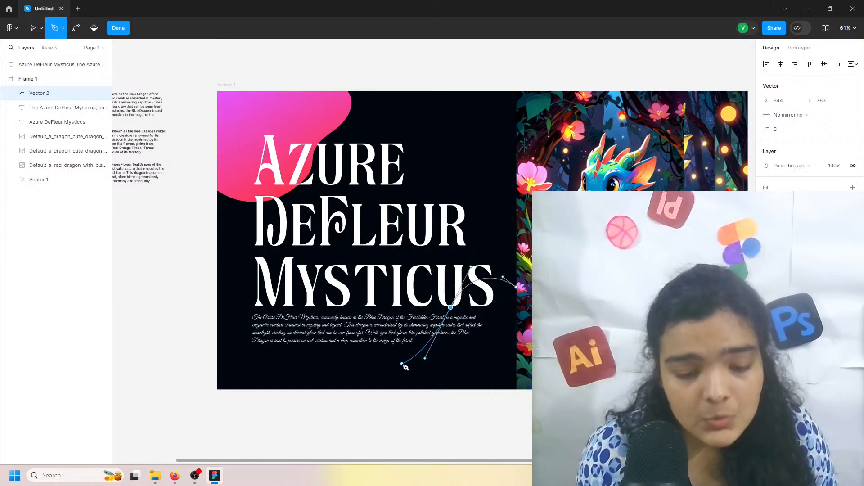
drag(375, 350, 349, 369)
click(354, 390)
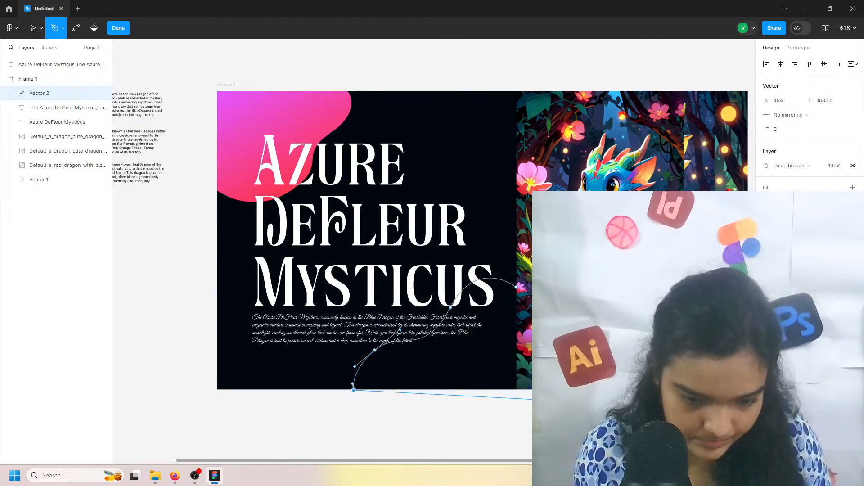
click(519, 390)
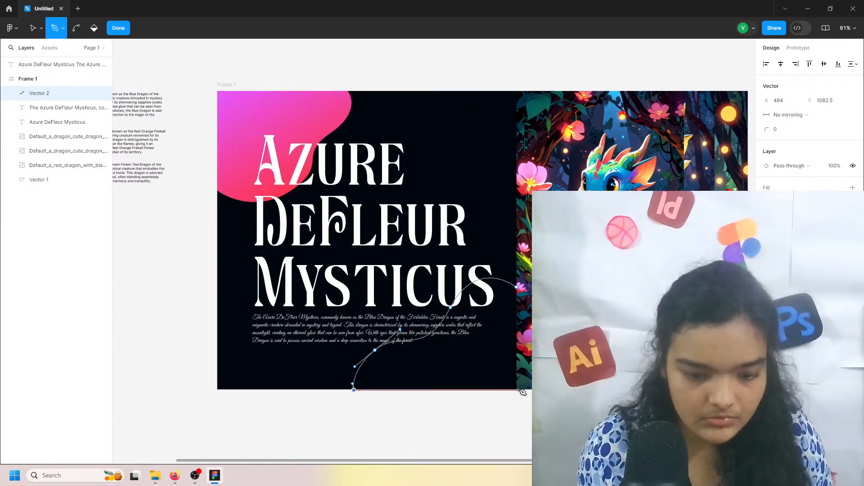
click(518, 287)
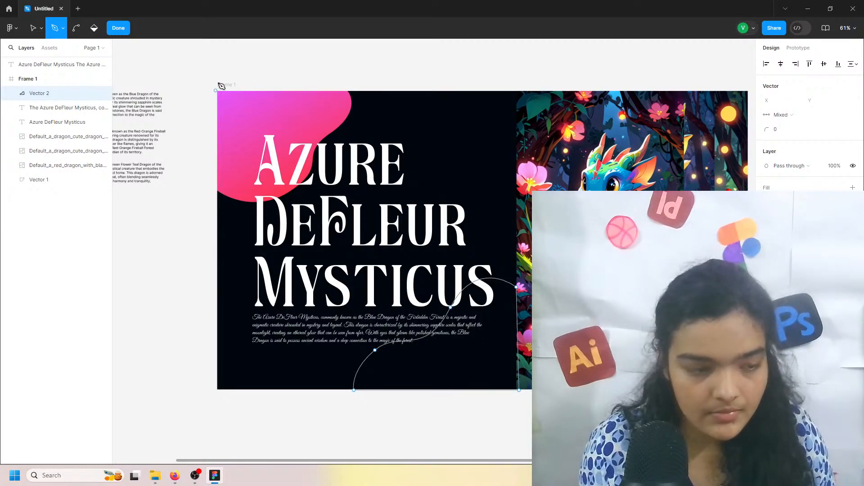
click(119, 28)
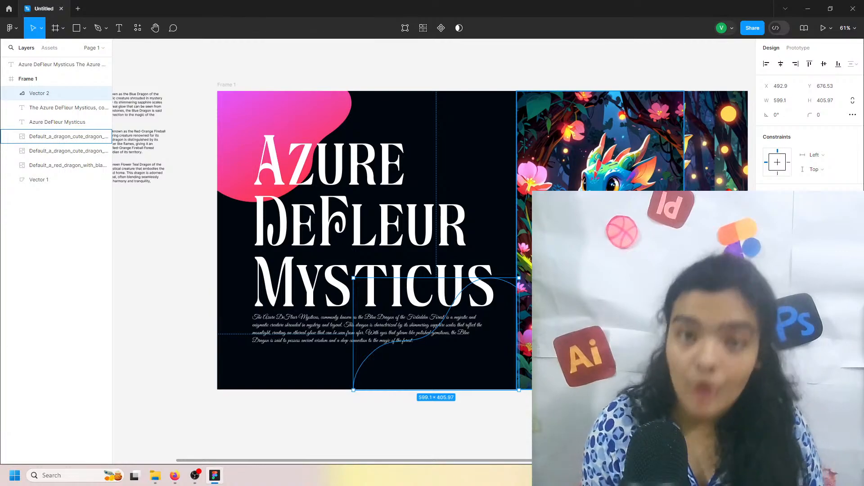
Step: Remove the stroke from the lower wavy shape and give it a light grey fill
scroll(466, 256, right, 1)
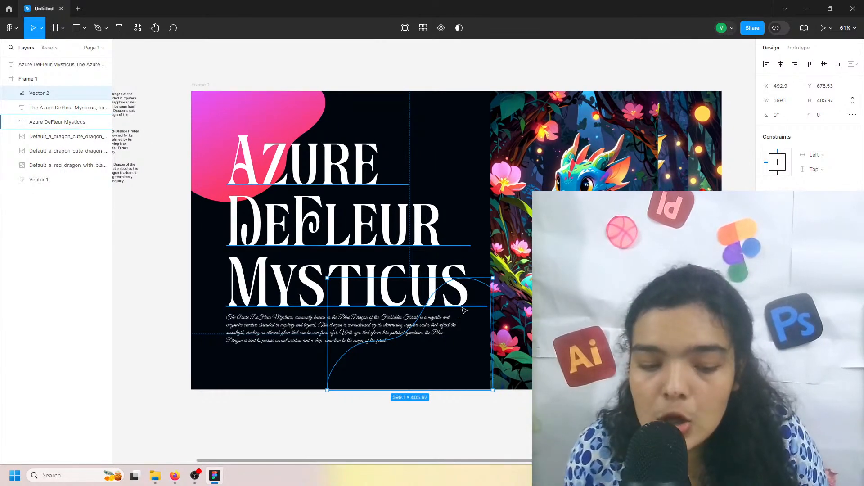
click(484, 295)
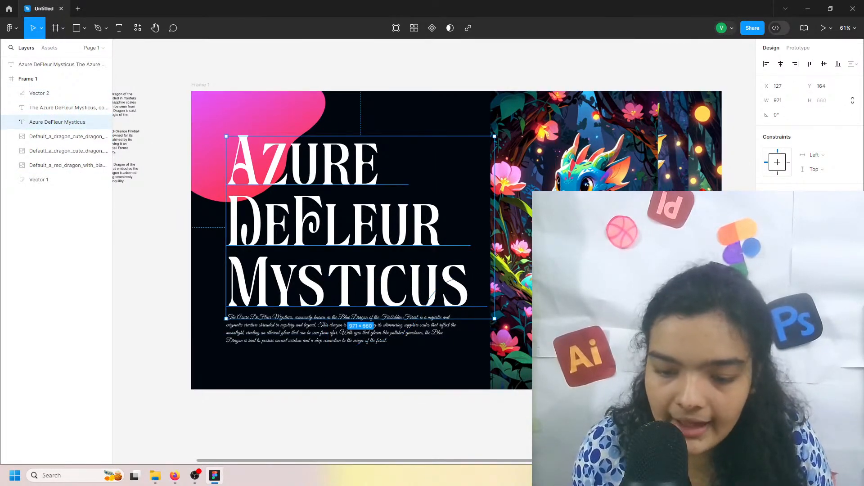
click(408, 347)
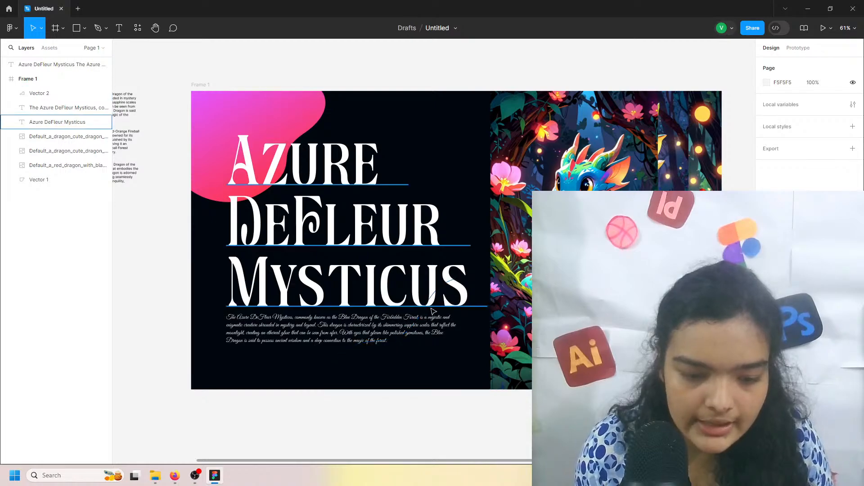
click(399, 335)
click(853, 268)
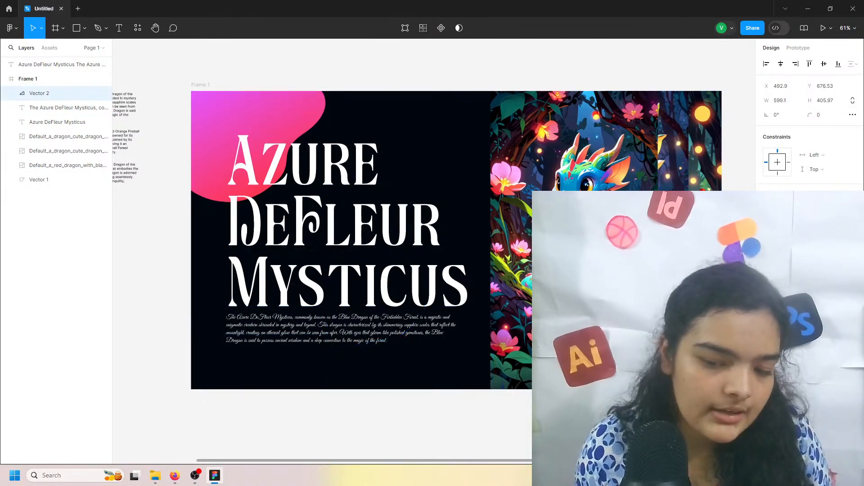
click(853, 232)
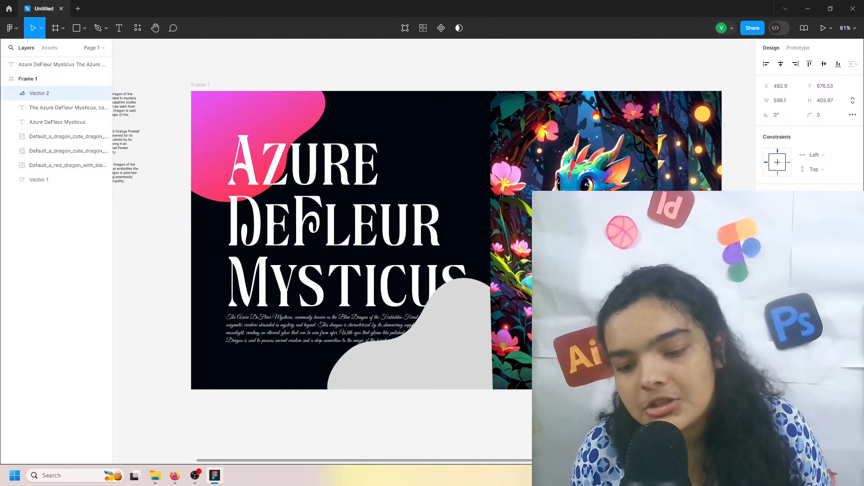
Step: Change the lower wavy shape's fill to a linear gradient running diagonally from the end of the heading to the shape's lower-right corner
click(768, 246)
click(670, 266)
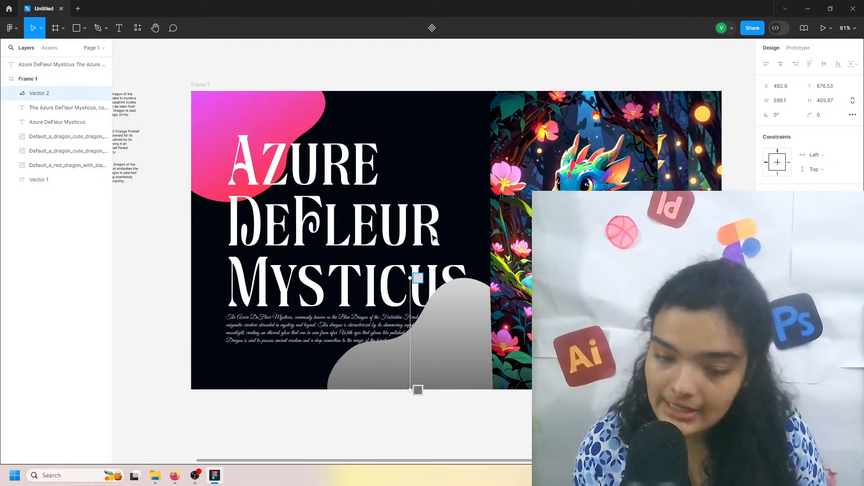
drag(410, 279, 497, 289)
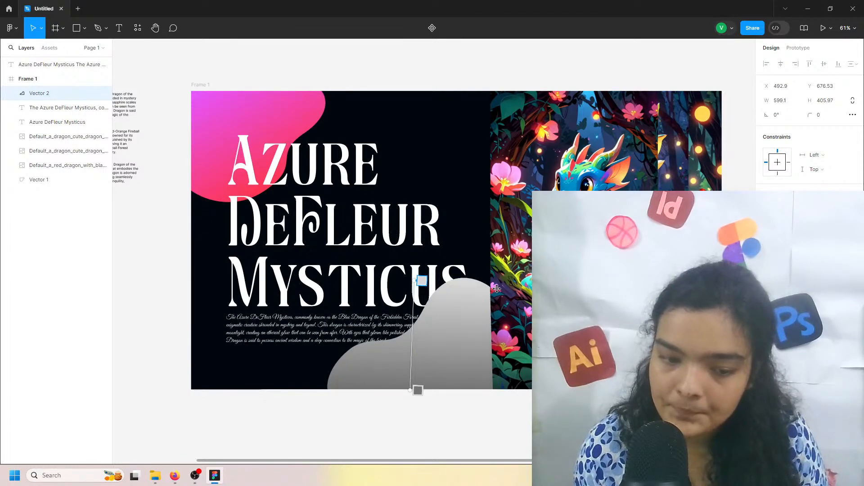
drag(427, 285, 502, 294)
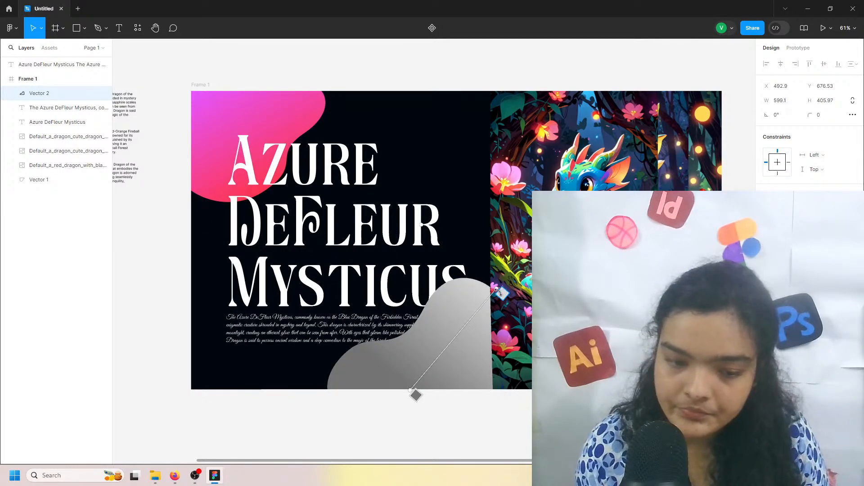
drag(503, 293, 479, 322)
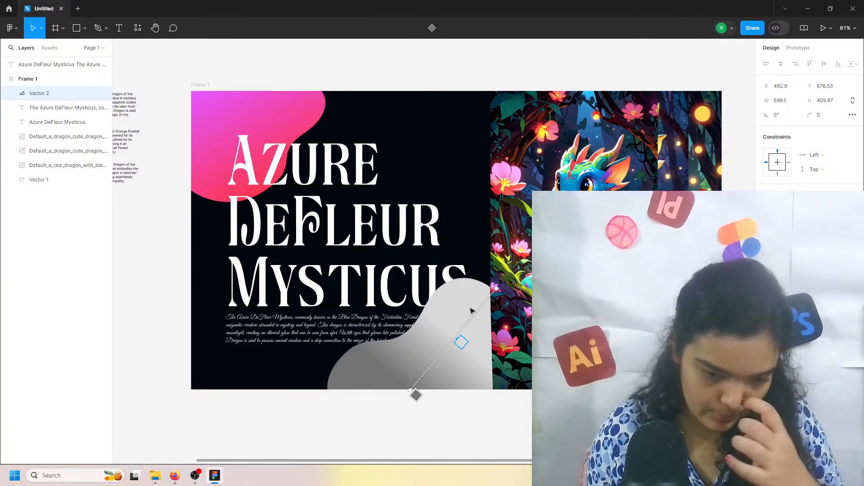
drag(497, 289, 379, 296)
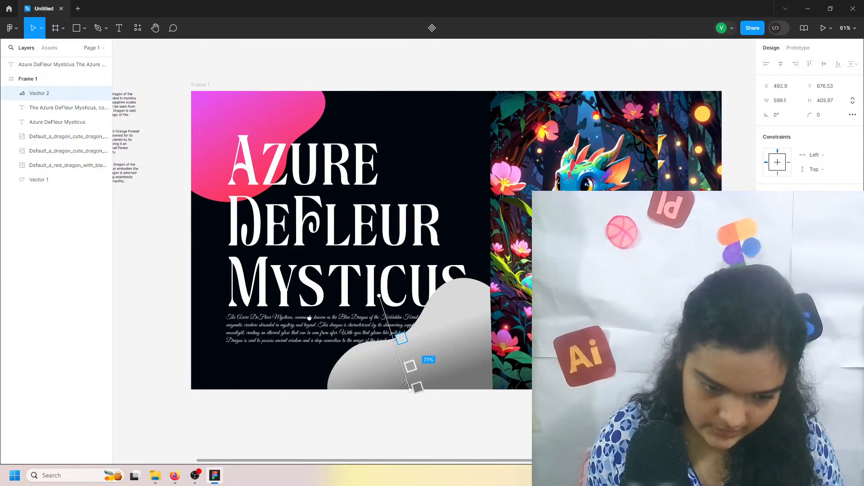
mouse_move(412, 391)
mouse_down()
mouse_move(483, 383)
mouse_move(506, 393)
mouse_up()
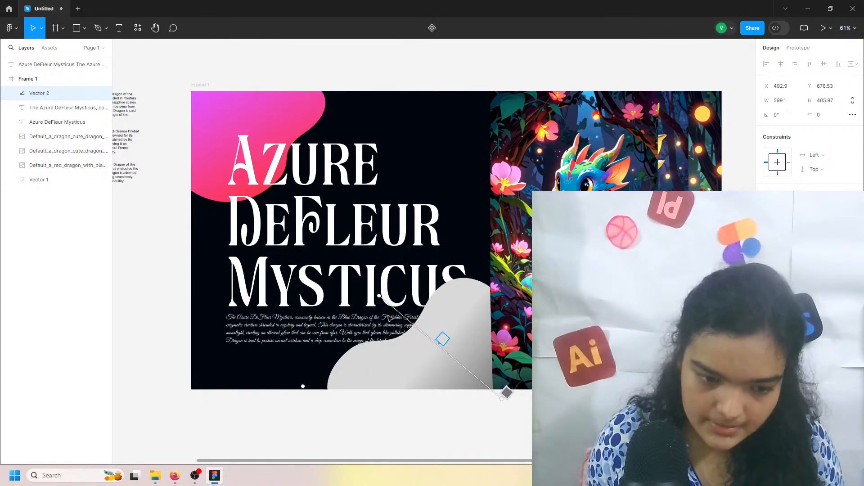
drag(380, 296, 385, 291)
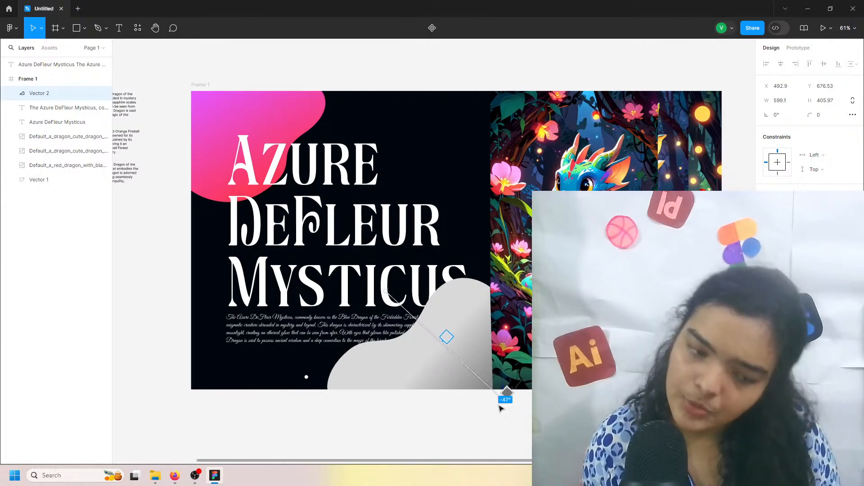
Step: Recolour the lower wavy shape's gradient stops to light blue at the start and light green at the end
click(505, 394)
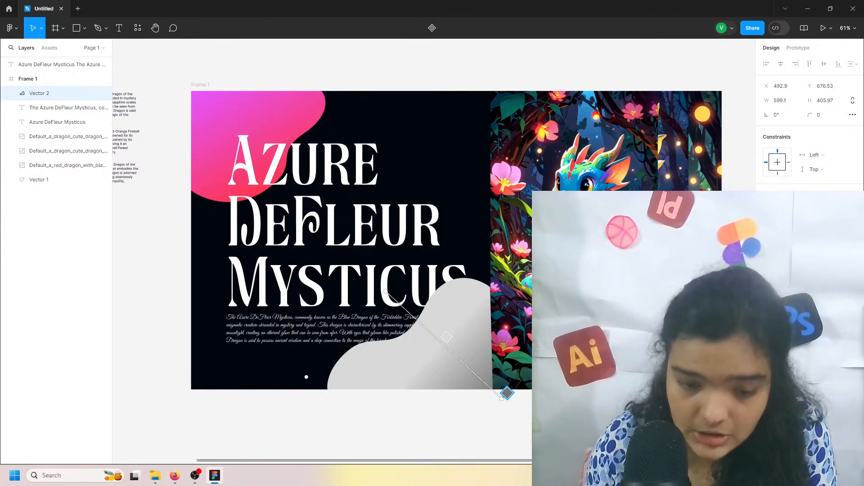
key(i)
click(713, 83)
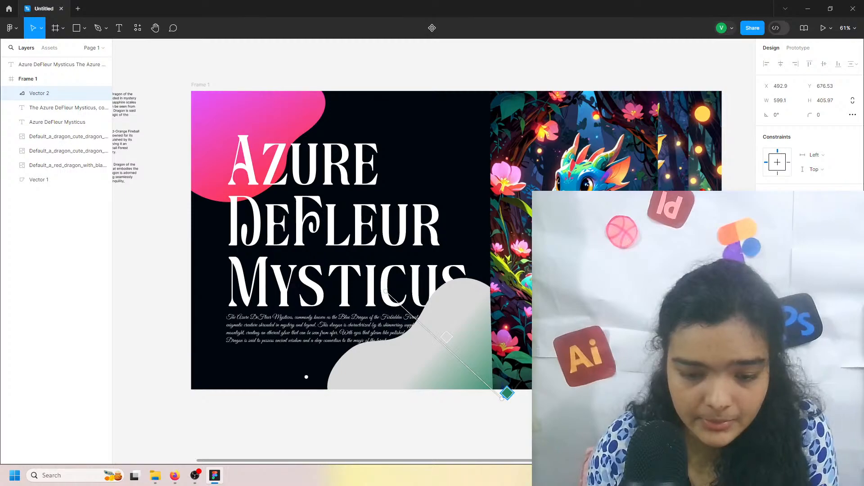
click(739, 293)
click(447, 337)
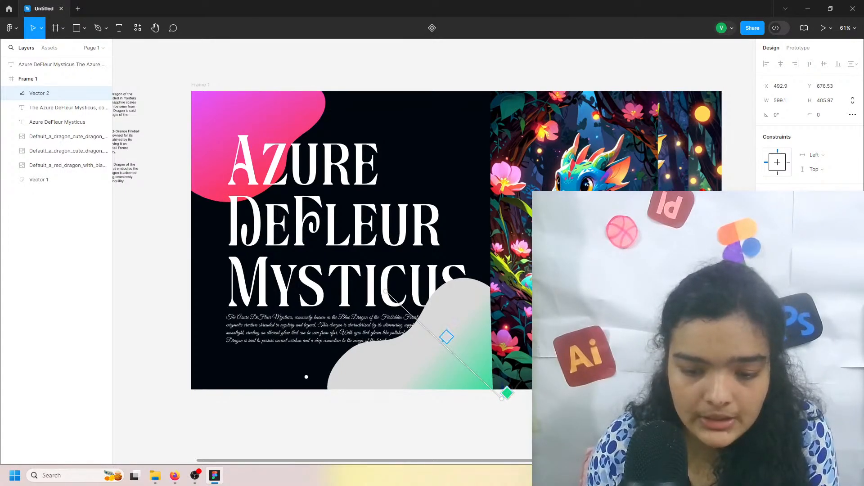
key(i)
click(713, 83)
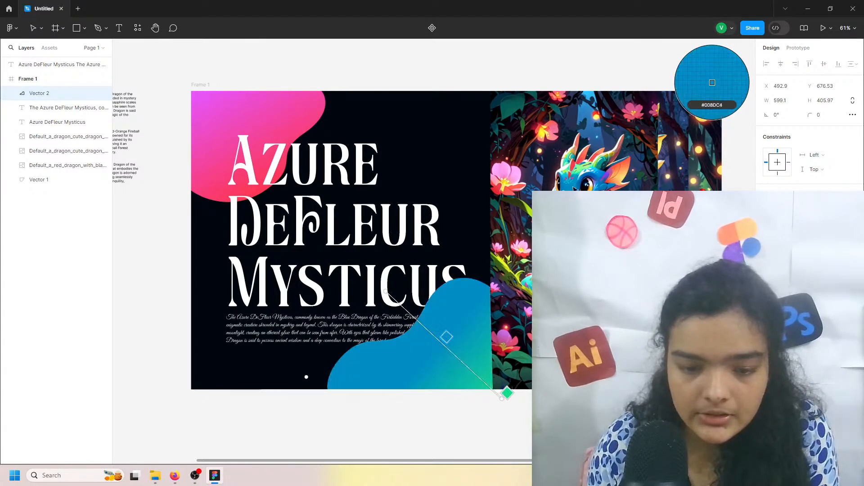
click(717, 283)
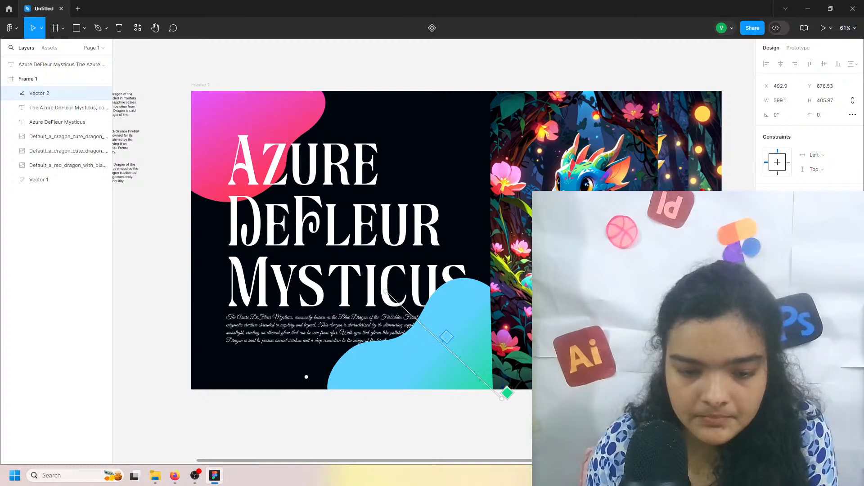
click(507, 393)
key(i)
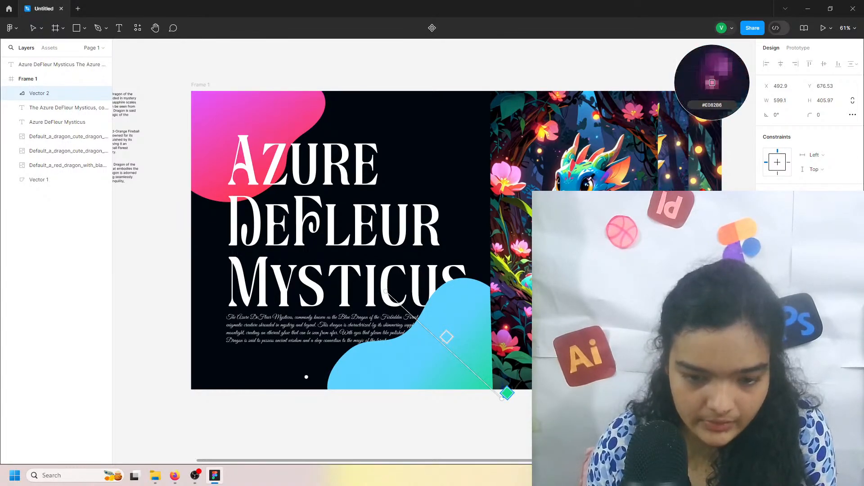
click(713, 82)
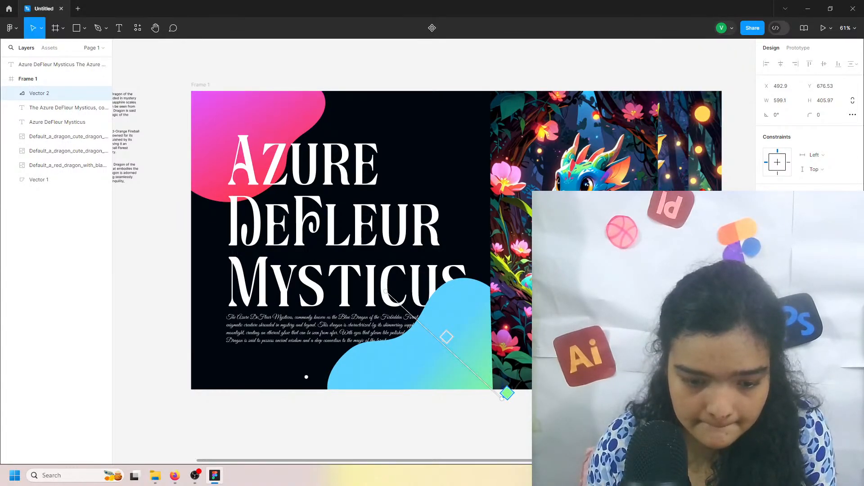
Step: Delete the extra middle gradient stop and move the light blue stop to the gradient line's start near the heading
click(440, 326)
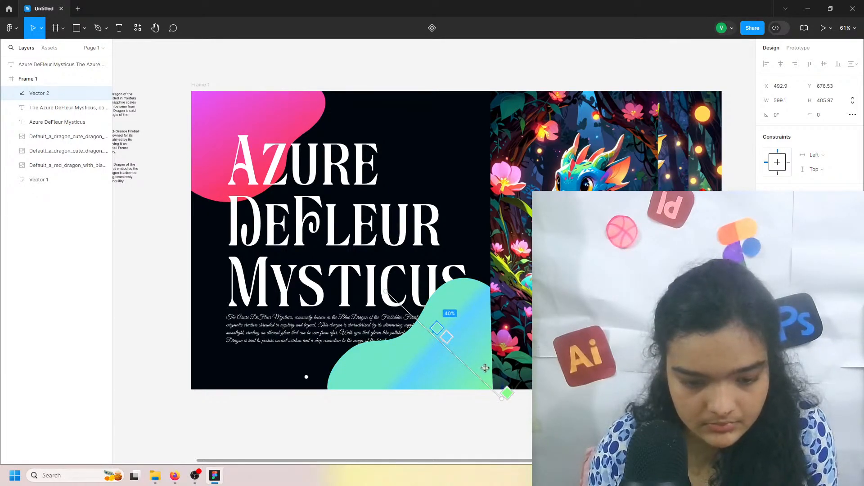
key(Delete)
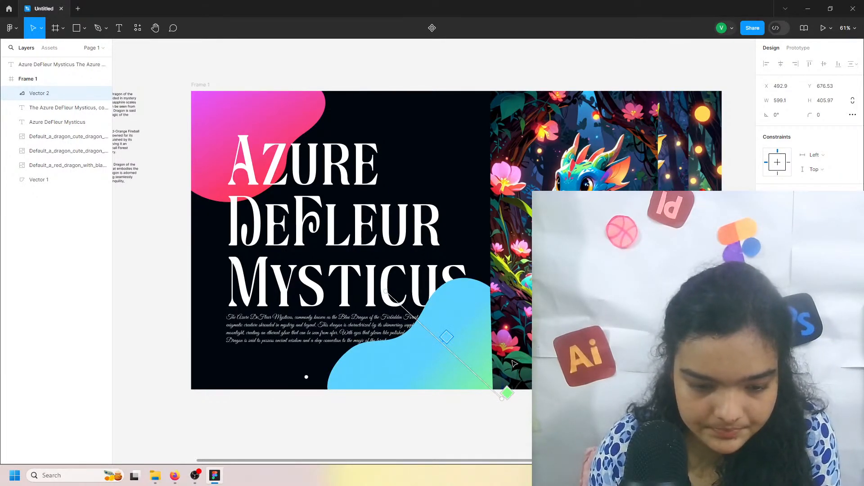
drag(445, 336, 390, 285)
click(471, 364)
click(415, 411)
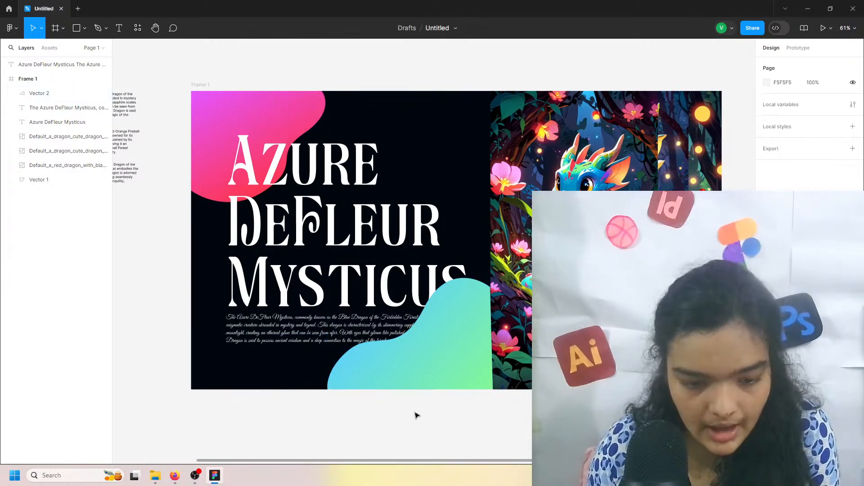
Step: Send the lower wavy shape to the back of the frame, behind the heading, description and dragon images
right_click(423, 366)
mouse_move(446, 218)
click(443, 253)
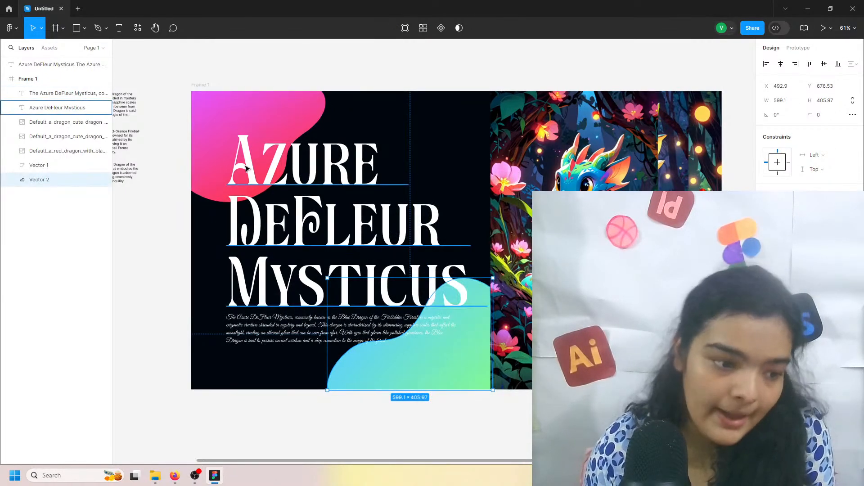
drag(53, 183, 100, 111)
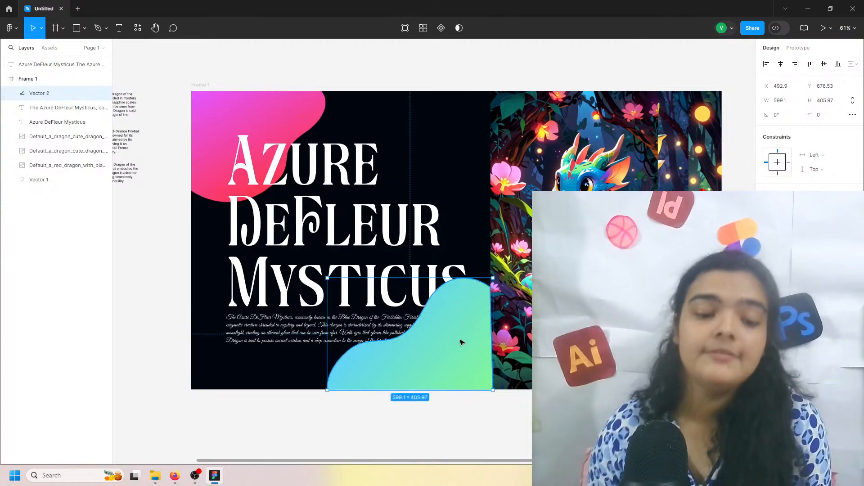
right_click(460, 344)
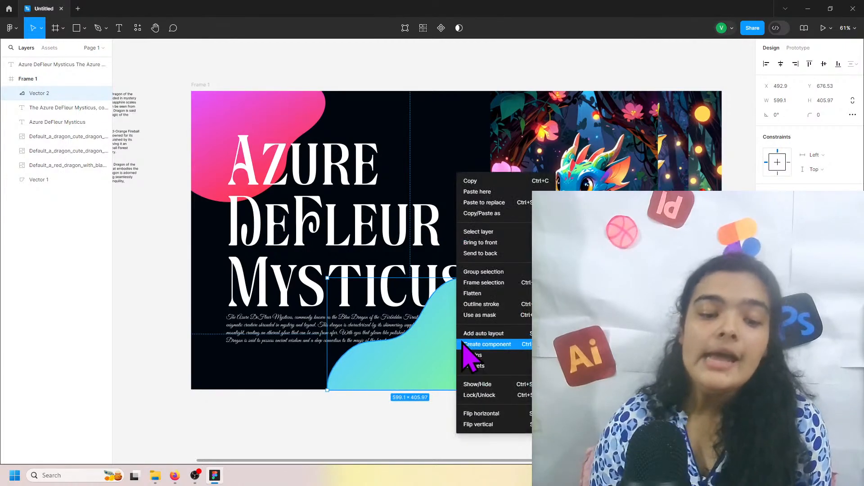
click(475, 253)
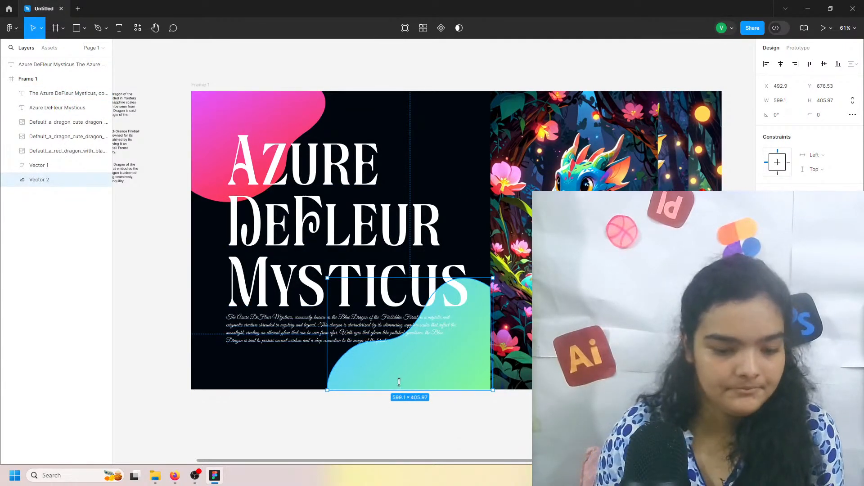
click(392, 412)
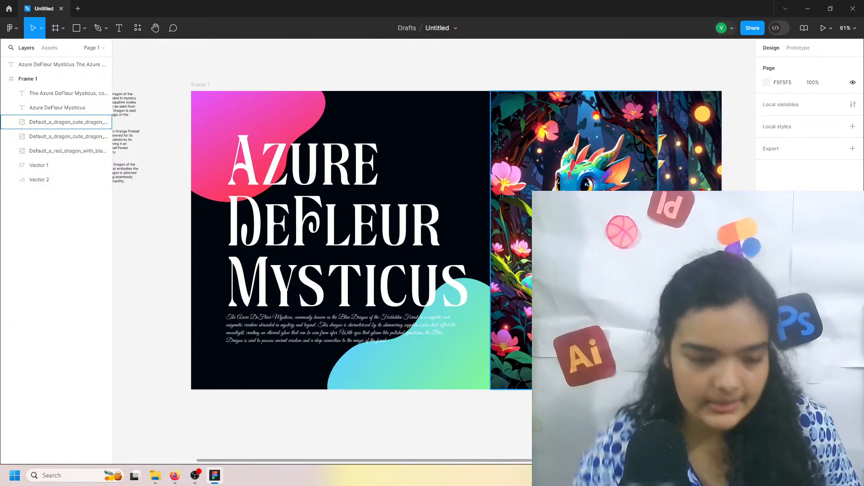
Step: Add a drop shadow effect to the Azure DeFleur Mysticus heading and soften it by increasing its blur
click(684, 174)
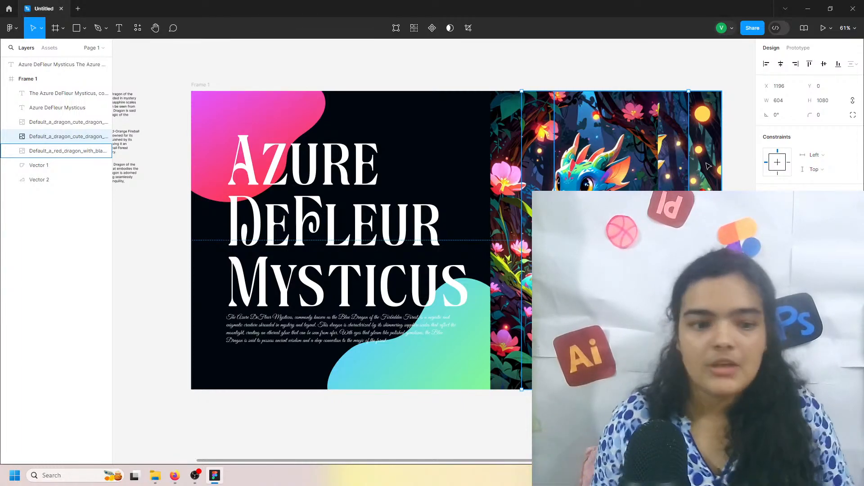
click(286, 216)
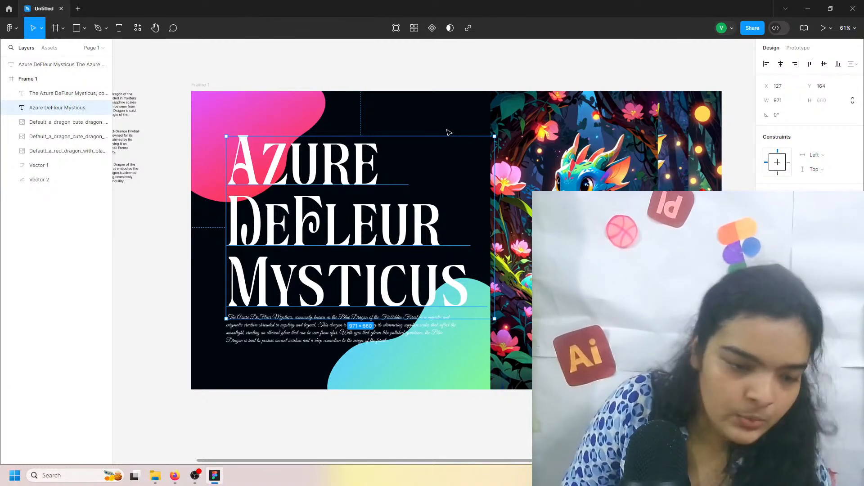
click(853, 382)
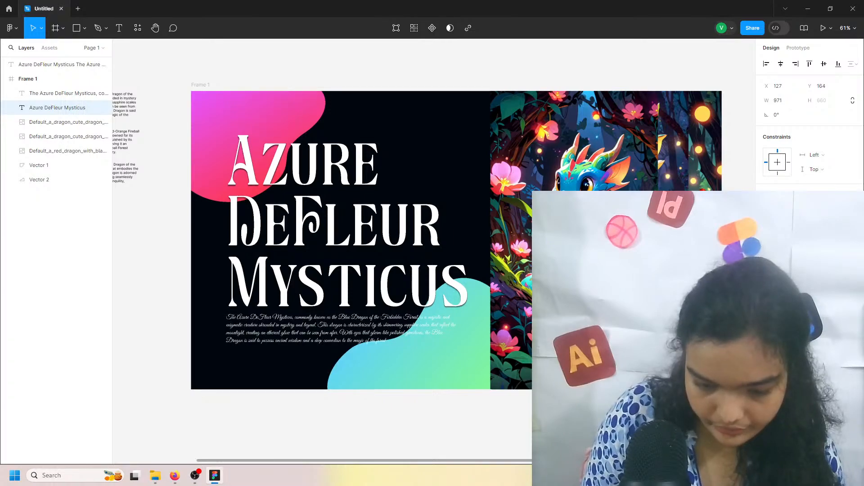
drag(765, 417, 62, 421)
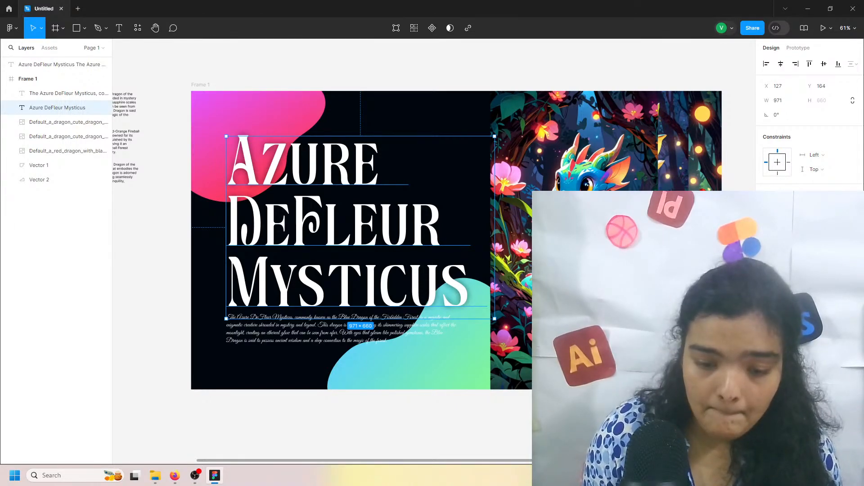
click(359, 421)
click(235, 179)
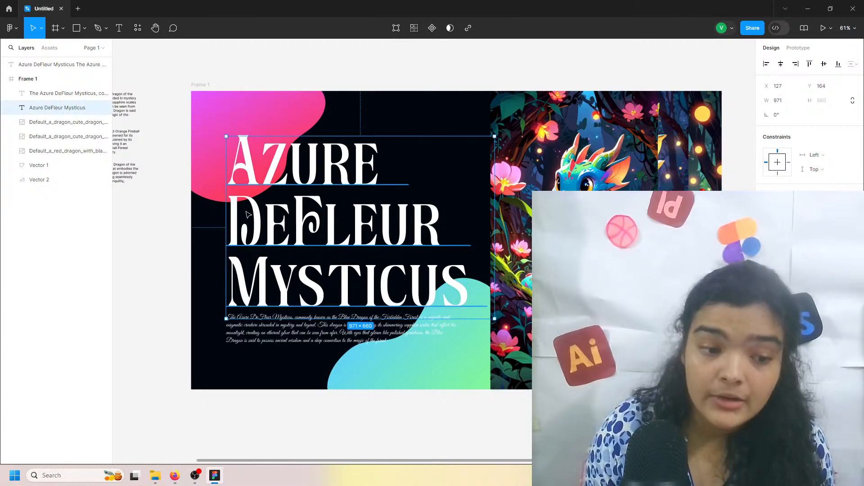
click(170, 191)
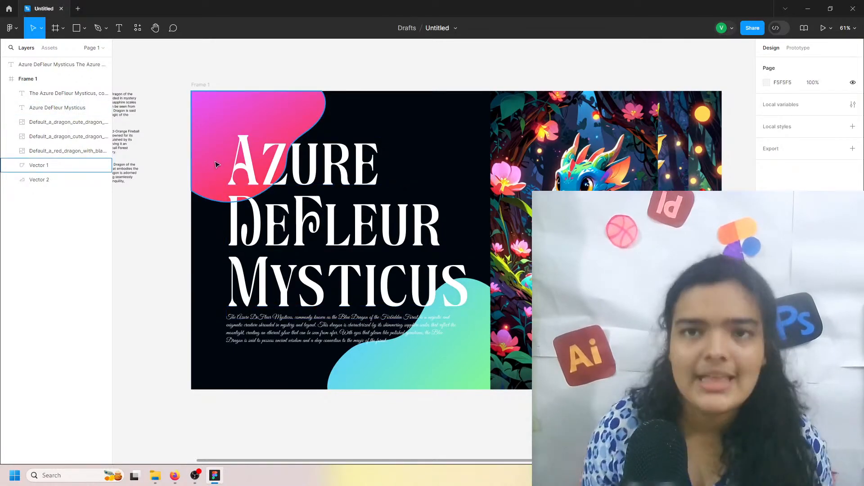
Step: Apply drop shadow effects to the overlapping dragon images to separate their edges from one another
scroll(216, 164, up, 5)
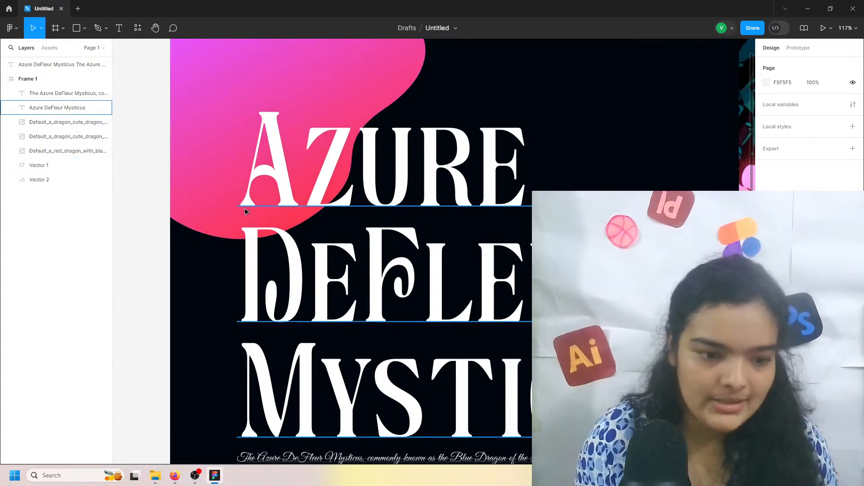
scroll(246, 210, down, 5)
scroll(246, 210, down, 3)
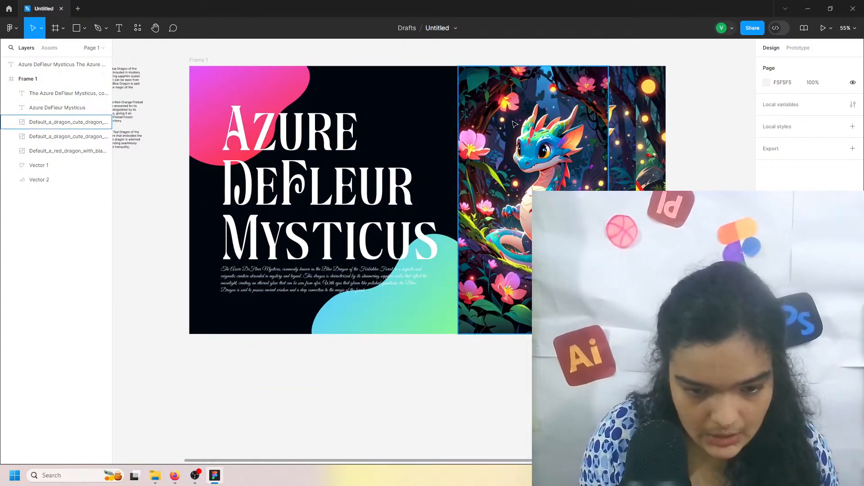
click(628, 103)
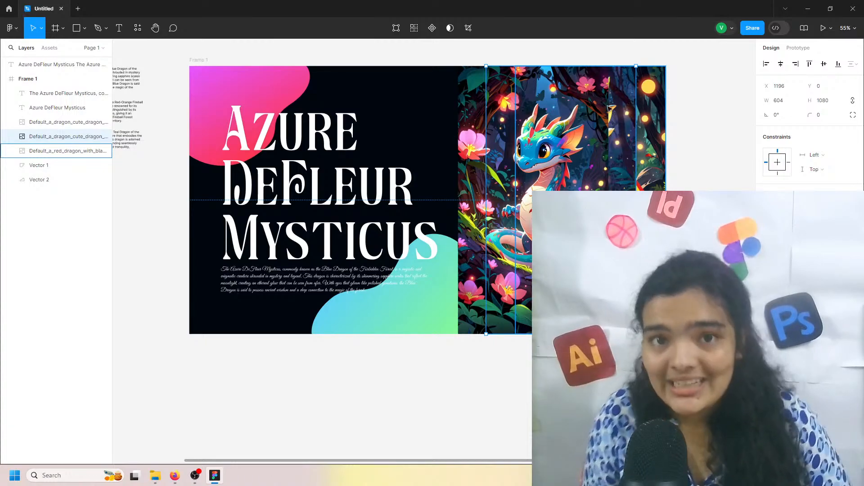
drag(683, 90, 507, 101)
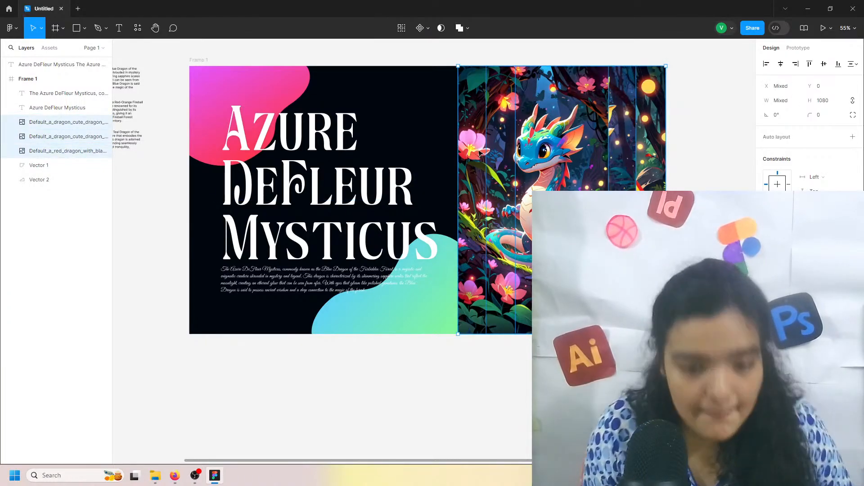
click(470, 158)
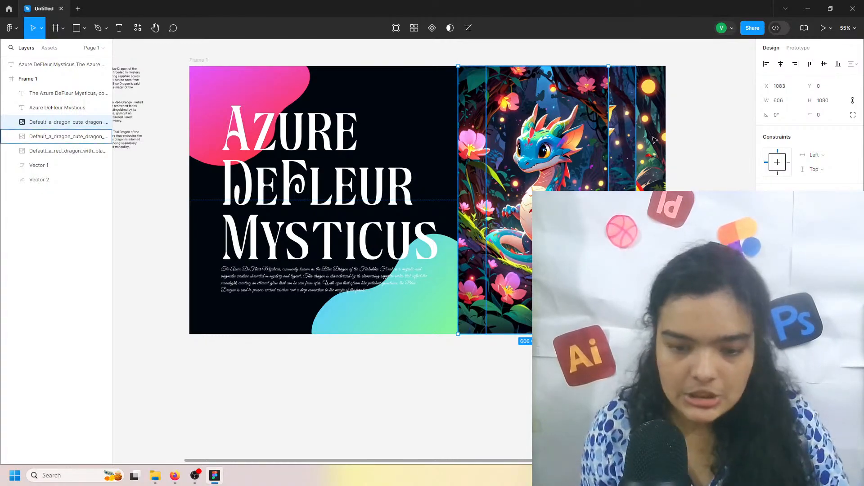
click(620, 120)
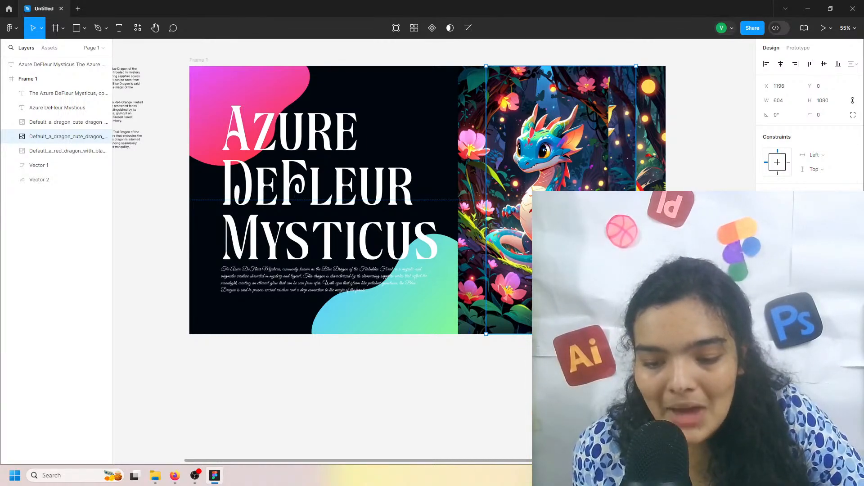
key(Left)
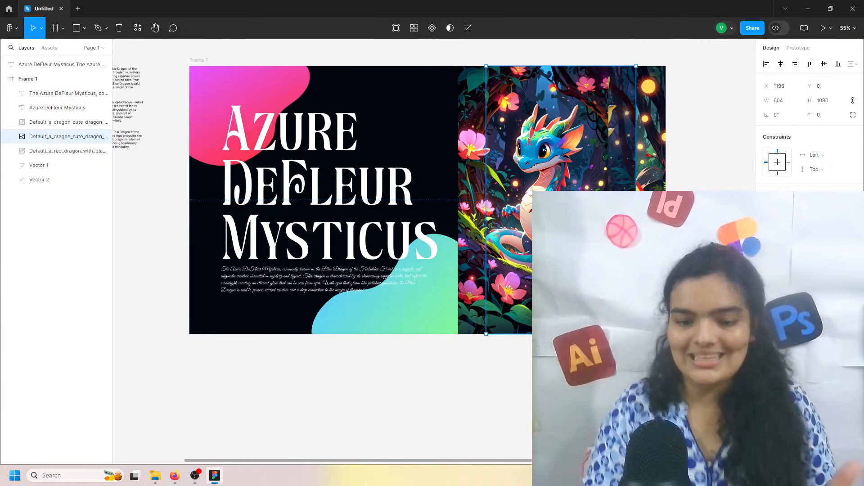
click(651, 252)
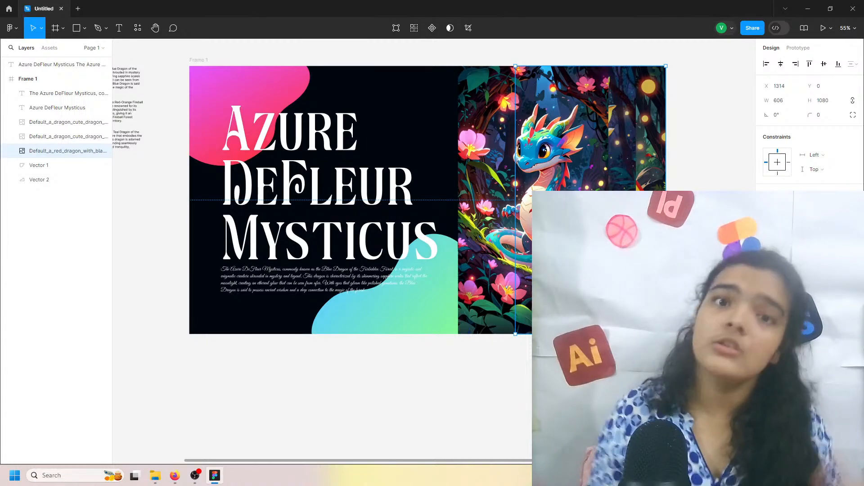
click(711, 188)
drag(712, 207, 483, 67)
click(571, 105)
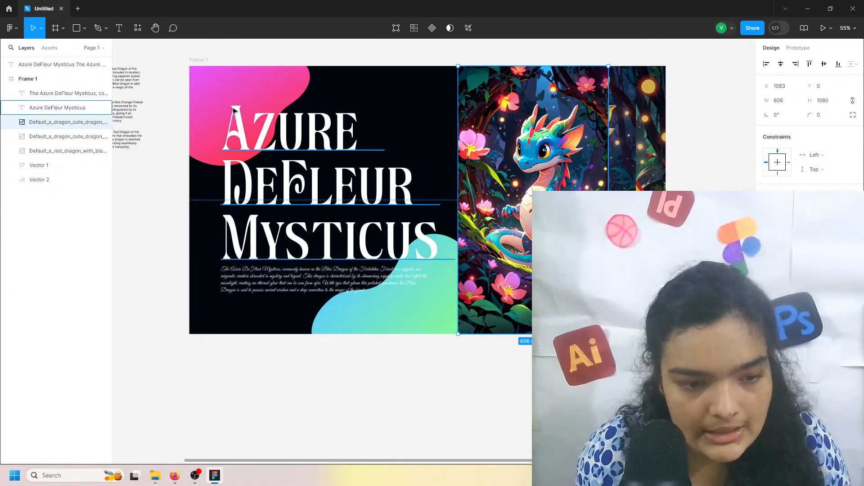
Step: Draw a third closed wavy shape about 586 × 177 along the frame's upper edge, overlapping the dragon image, and fill it light grey
click(101, 28)
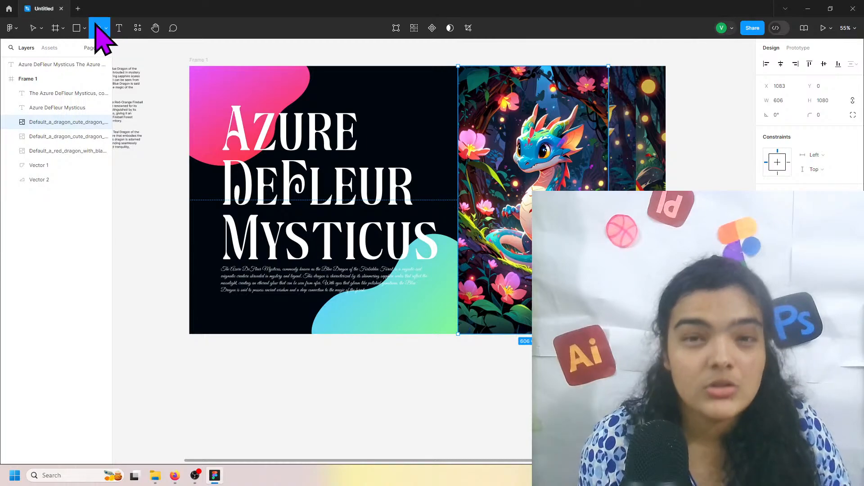
click(399, 68)
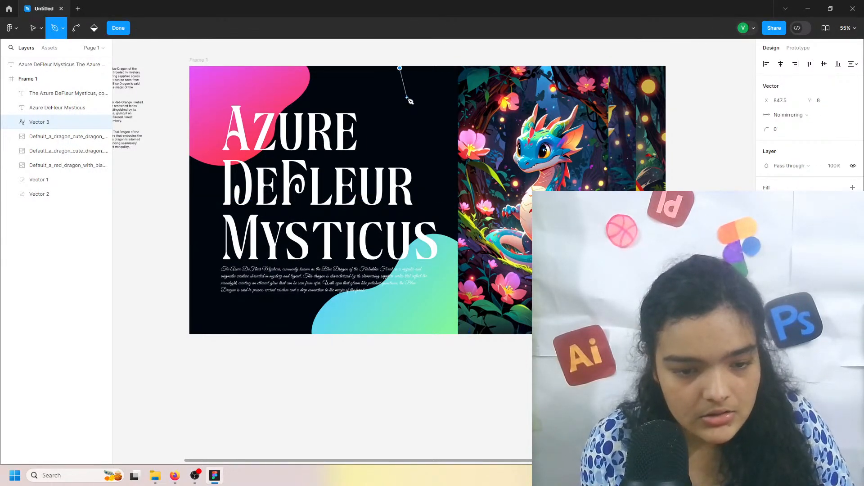
drag(450, 96, 550, 67)
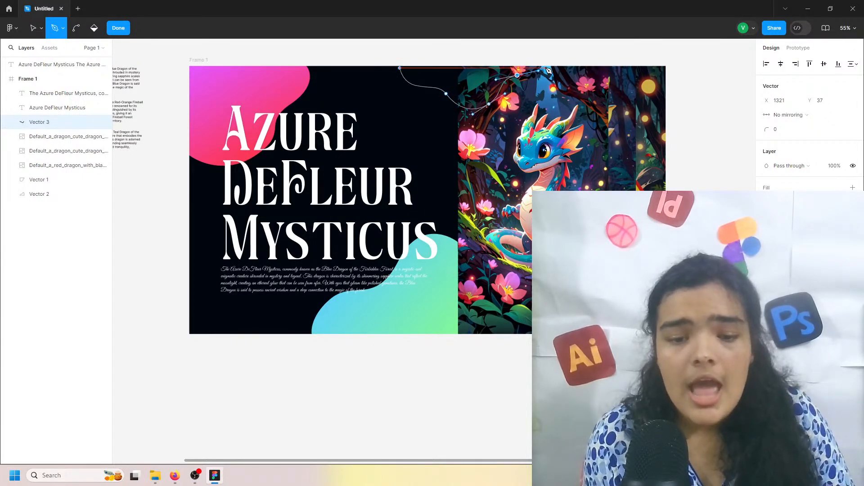
click(401, 68)
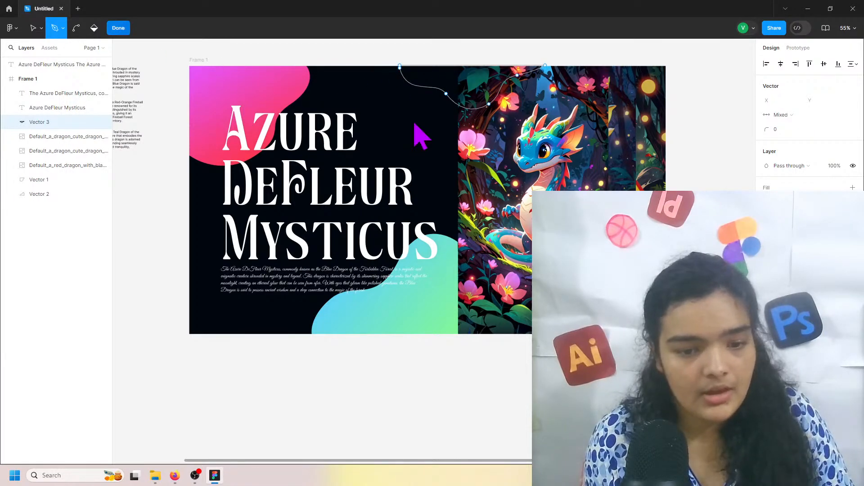
key(Escape)
click(853, 230)
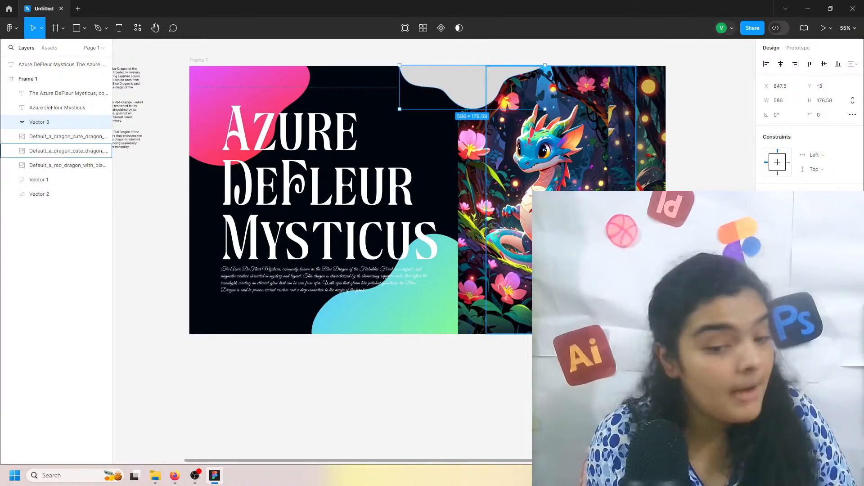
Step: Recolour the upper wavy shape as a faint translucent white and place it against the frame's upper edge at X 837, Y 0
click(770, 245)
drag(581, 223, 476, 150)
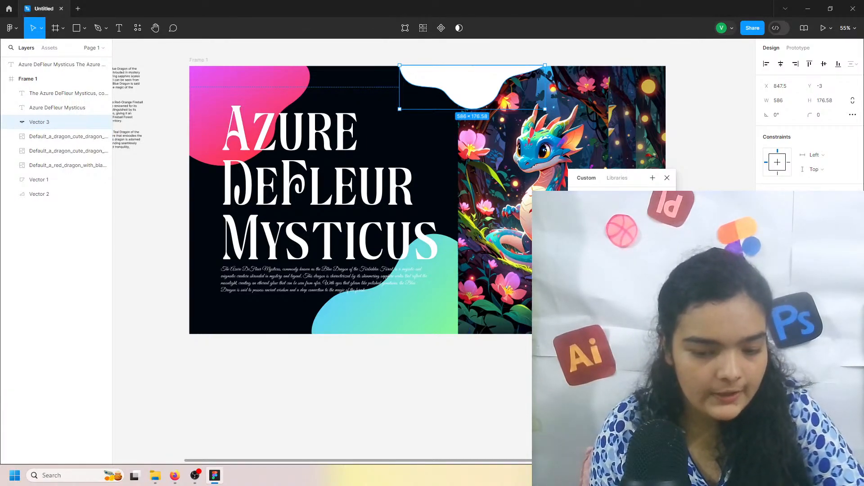
key(Return)
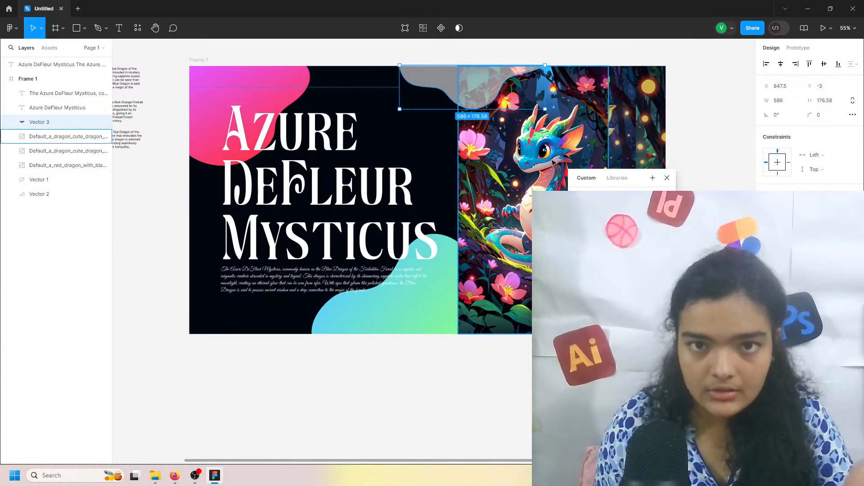
drag(461, 80, 460, 79)
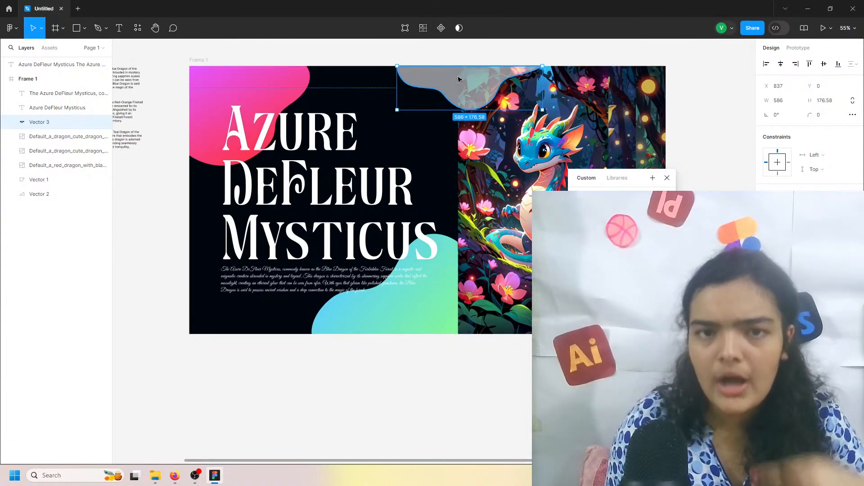
drag(640, 333, 608, 333)
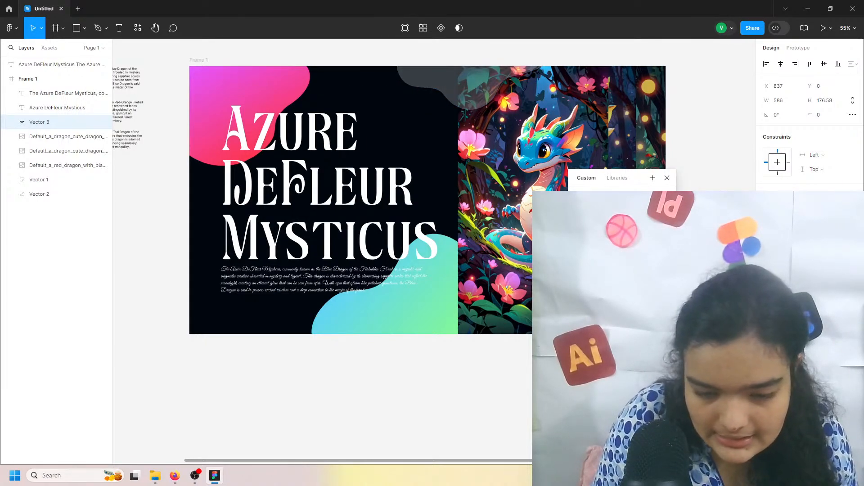
click(559, 379)
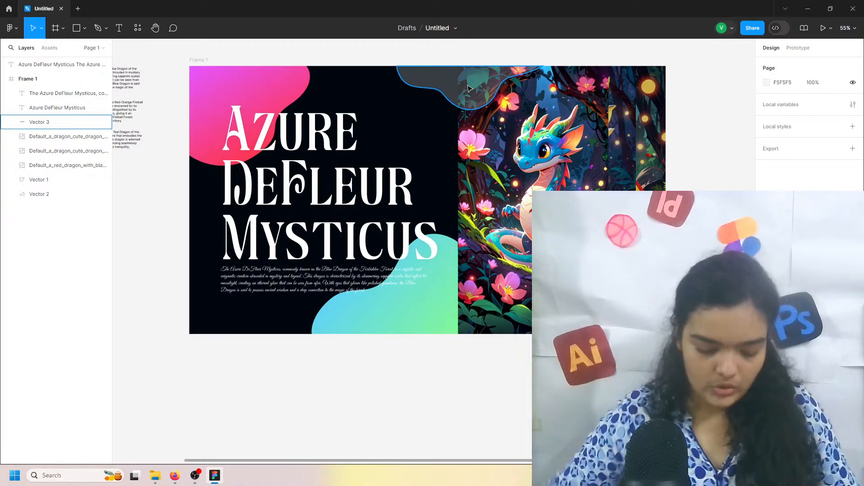
Step: Draw a closed wavy shape about 478.5 × 372 with the Pen tool over the dragon image's lower part, continuing from the blue-green shape's curve
click(409, 307)
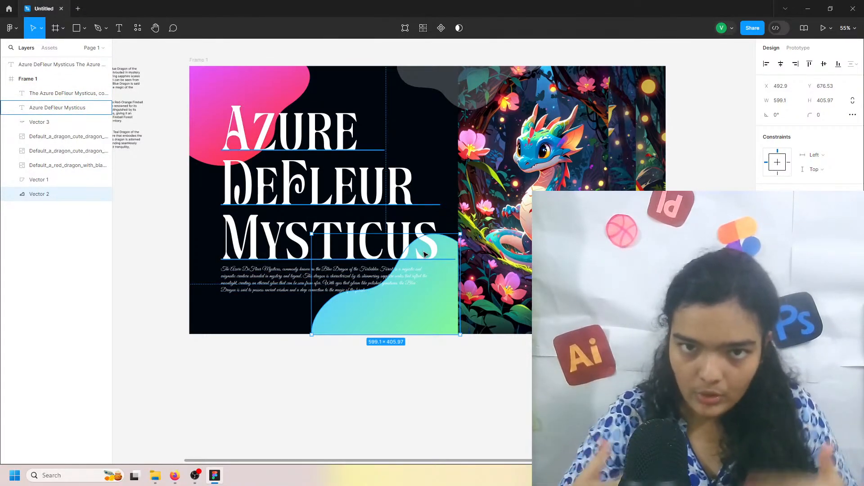
click(98, 28)
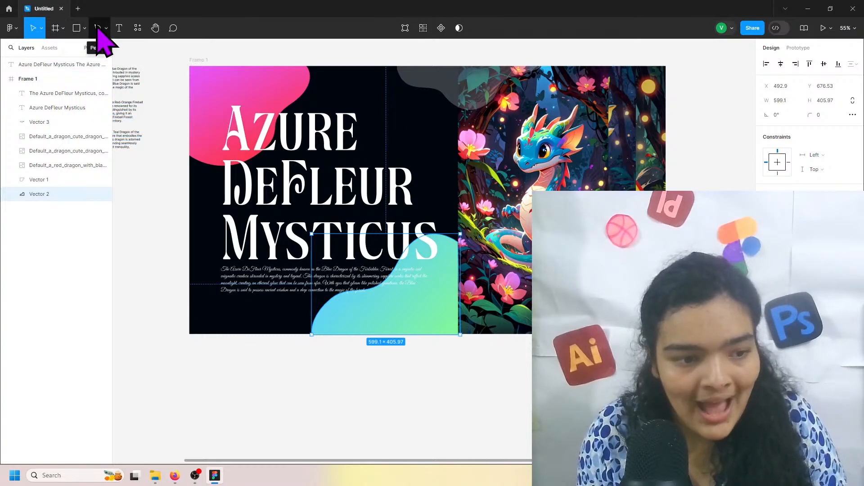
click(459, 243)
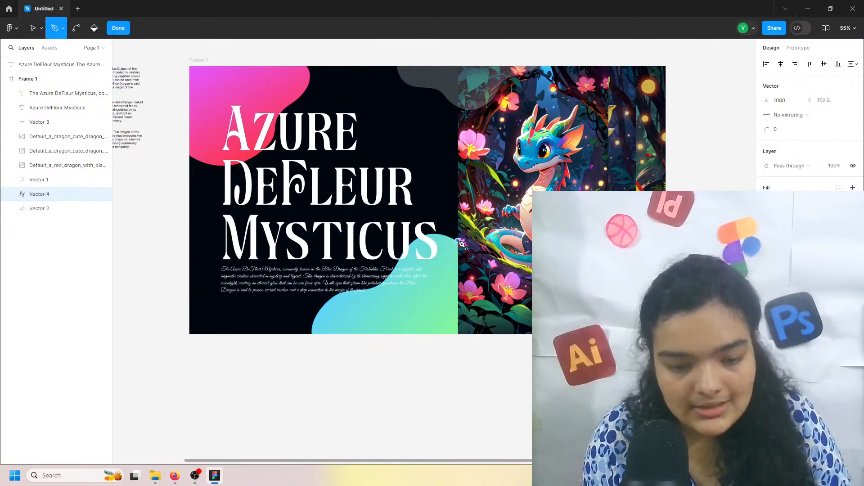
scroll(474, 254, up, 10)
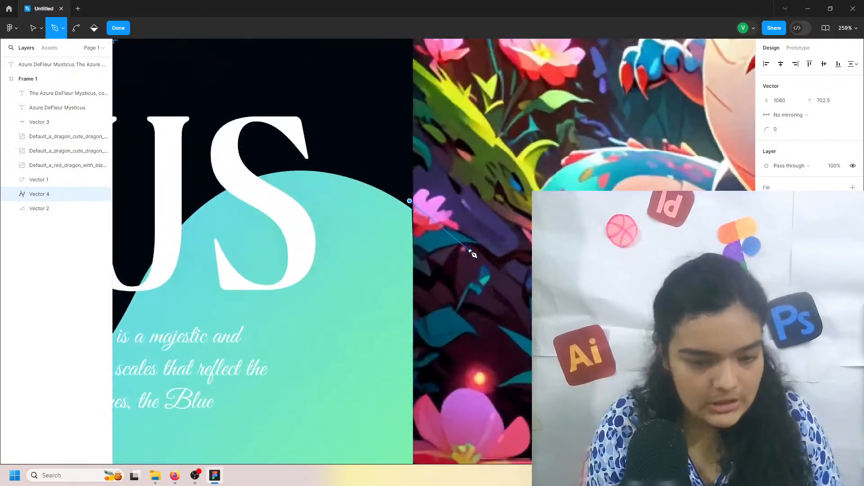
key(ctrl)
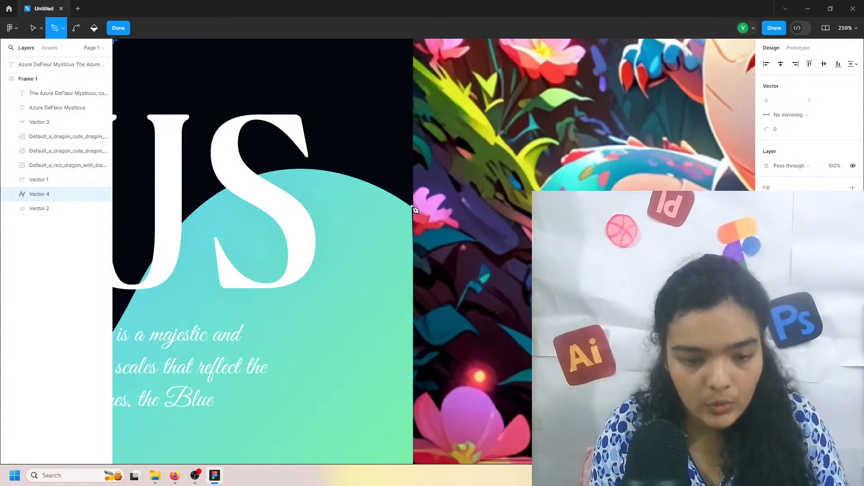
scroll(507, 300, down, 6)
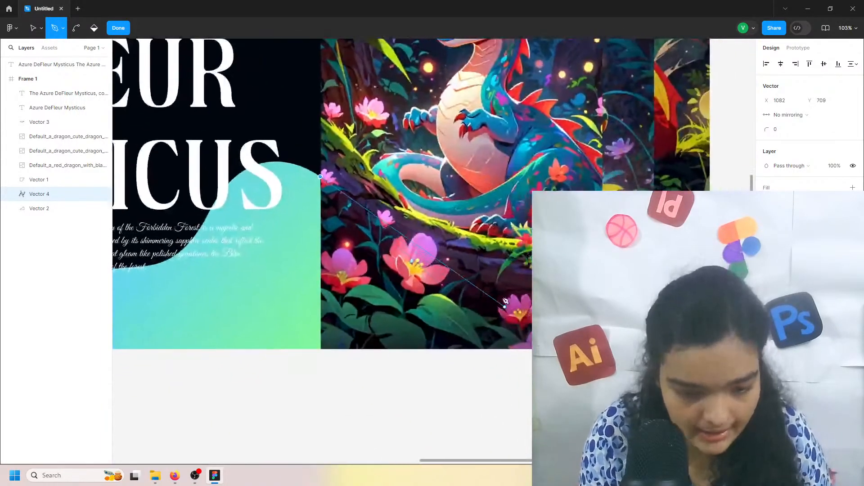
drag(461, 264, 533, 244)
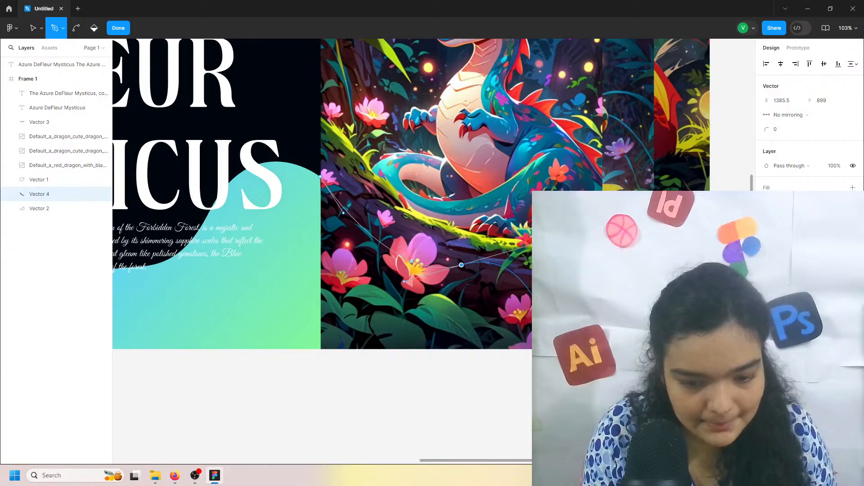
click(321, 350)
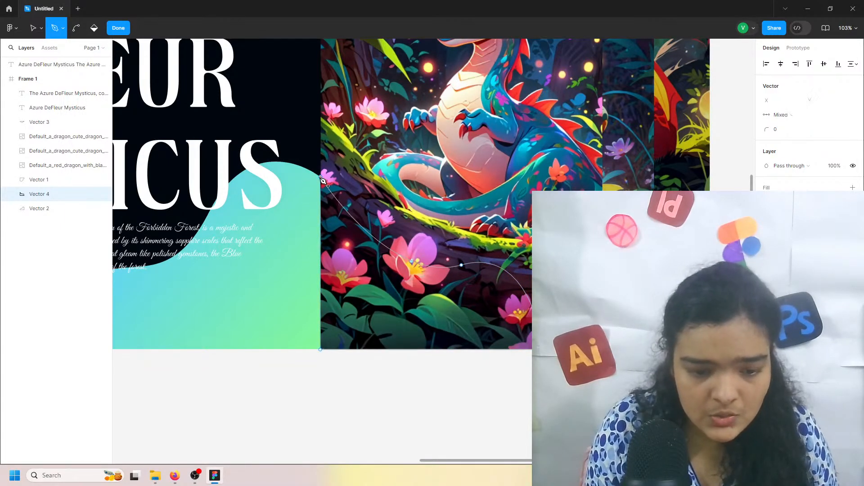
click(119, 28)
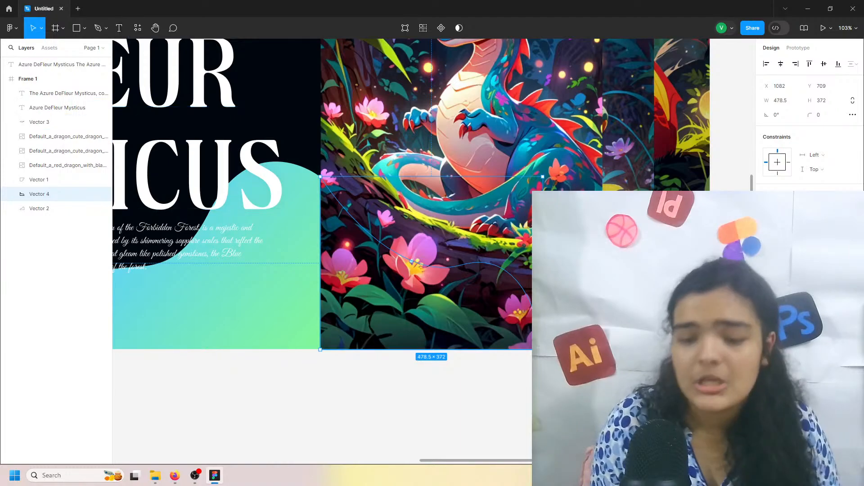
Step: Fill the new lower wavy shape, bring it in front of the dragon images, and make it a faint translucent white
key(i)
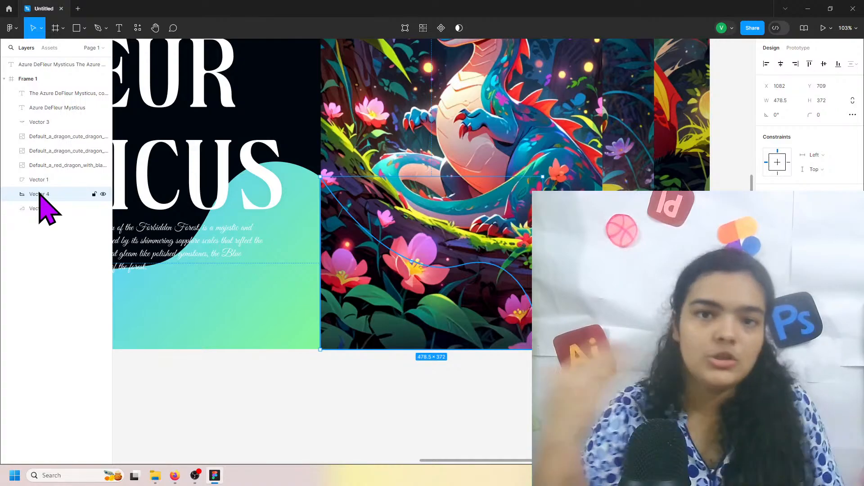
drag(39, 193, 47, 149)
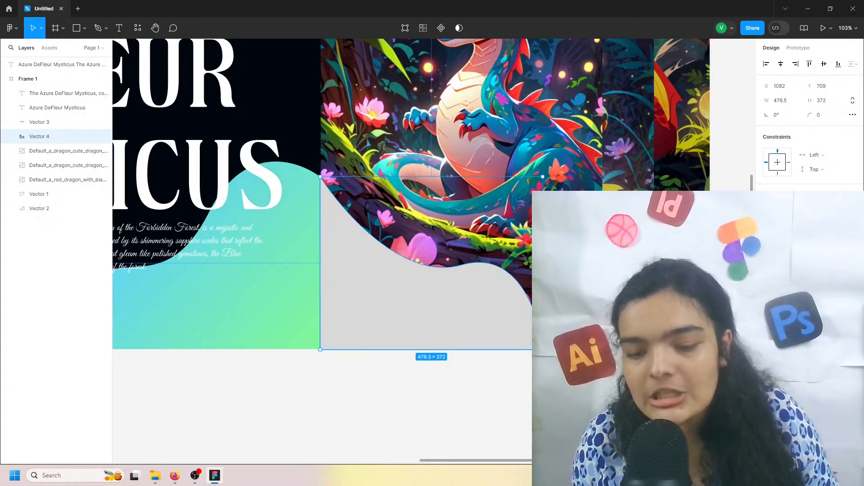
drag(721, 290, 513, 72)
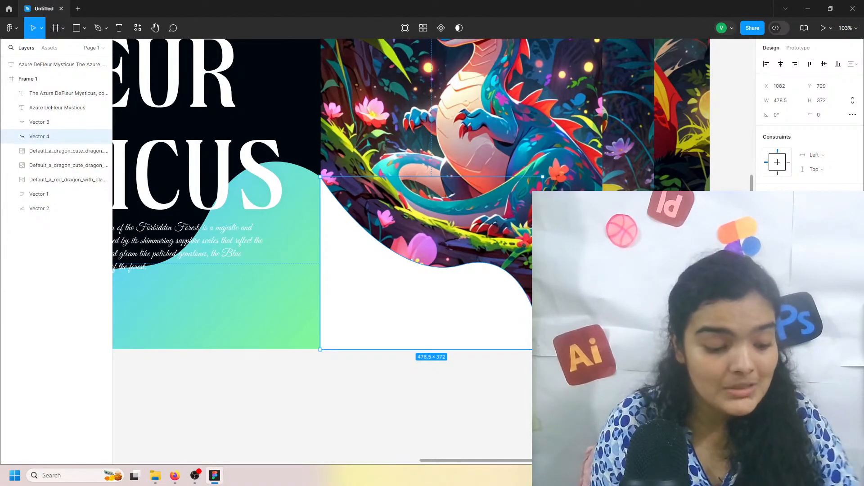
key(Return)
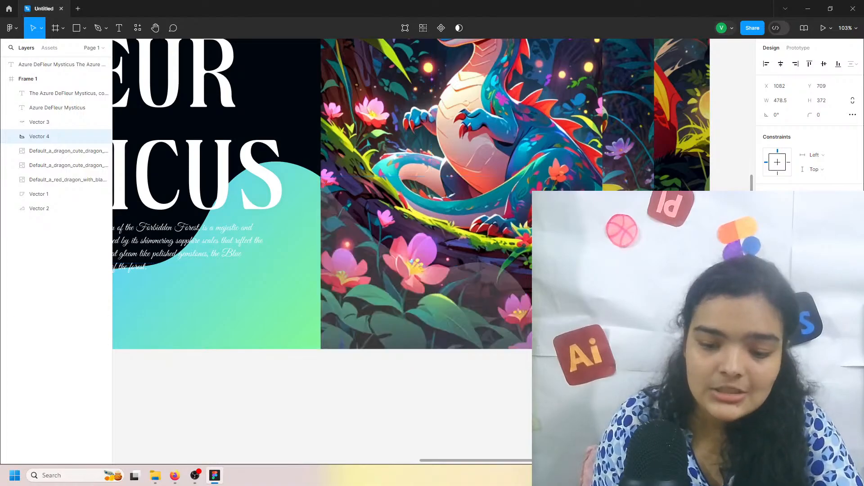
scroll(332, 192, down, 5)
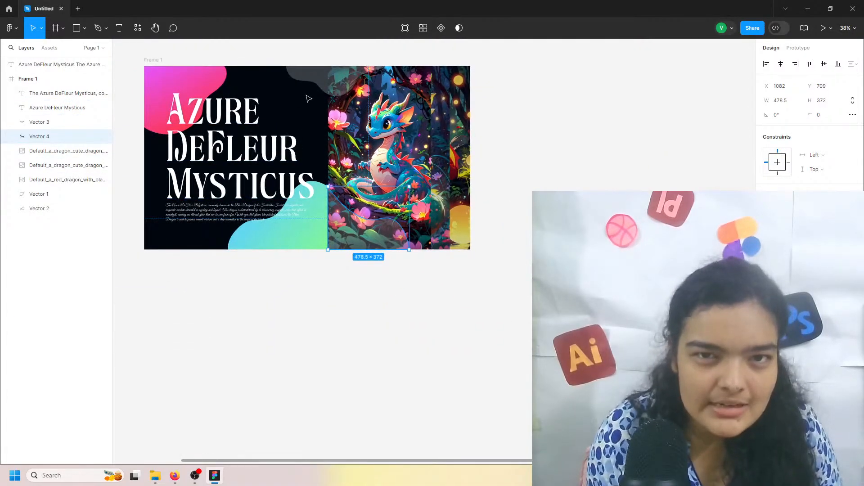
scroll(315, 106, up, 3)
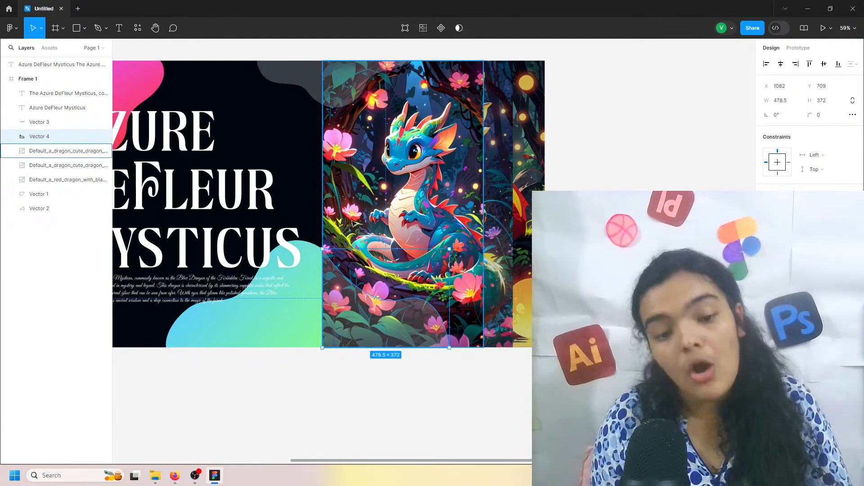
click(292, 74)
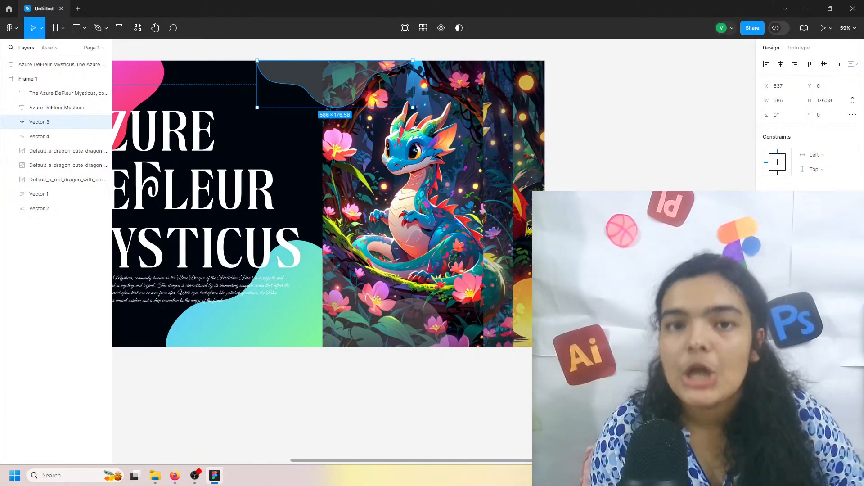
click(385, 320)
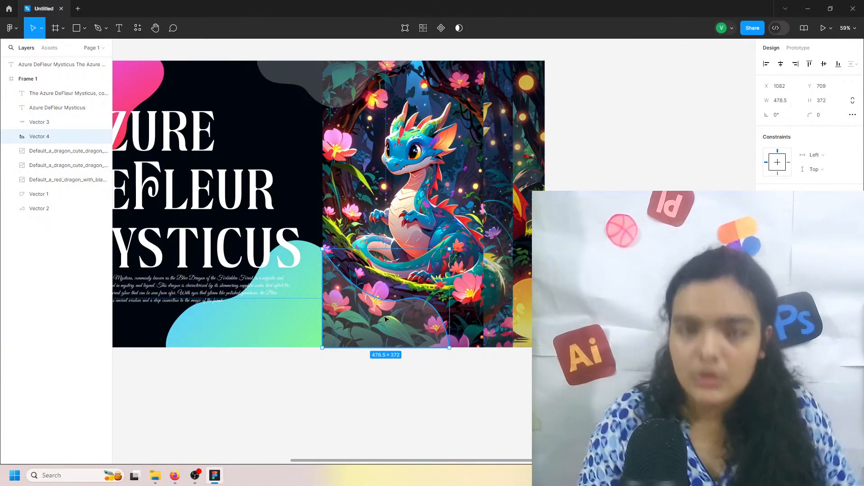
Step: Duplicate the finished dragon frame twice so that three copies stand side by side on the canvas
scroll(384, 319, left, 5)
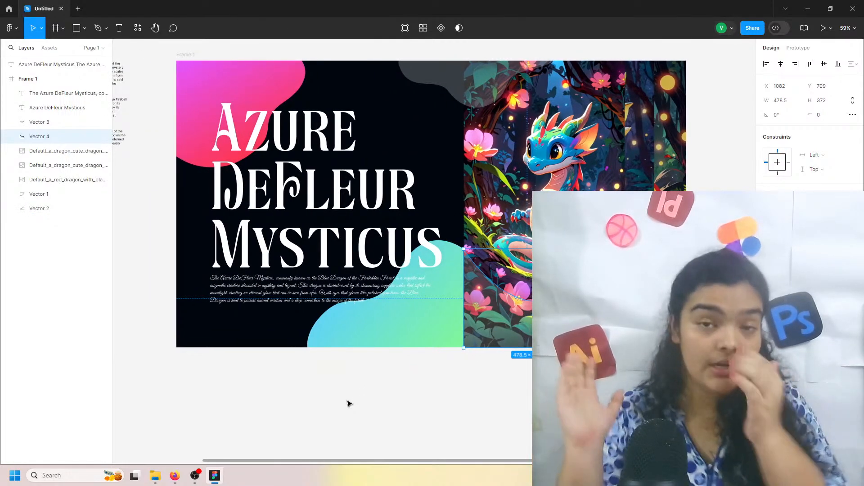
click(181, 55)
key(ctrl+v)
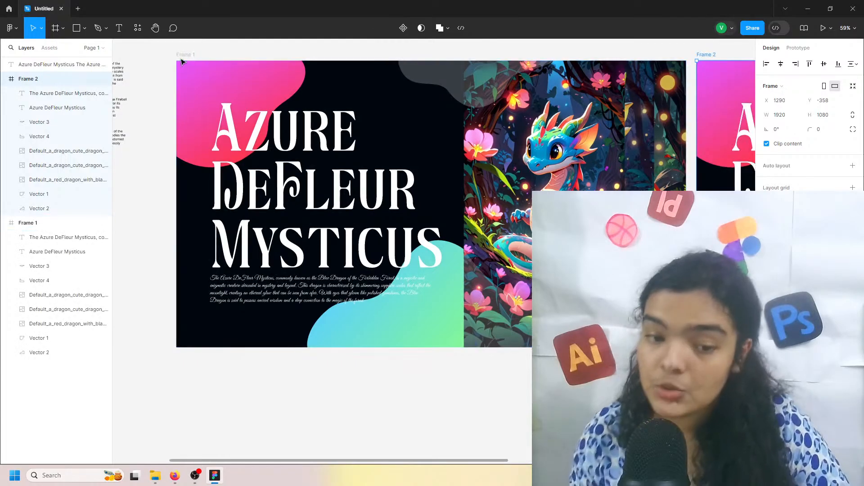
key(ctrl+v)
drag(355, 150, 348, 150)
scroll(347, 150, left, 3)
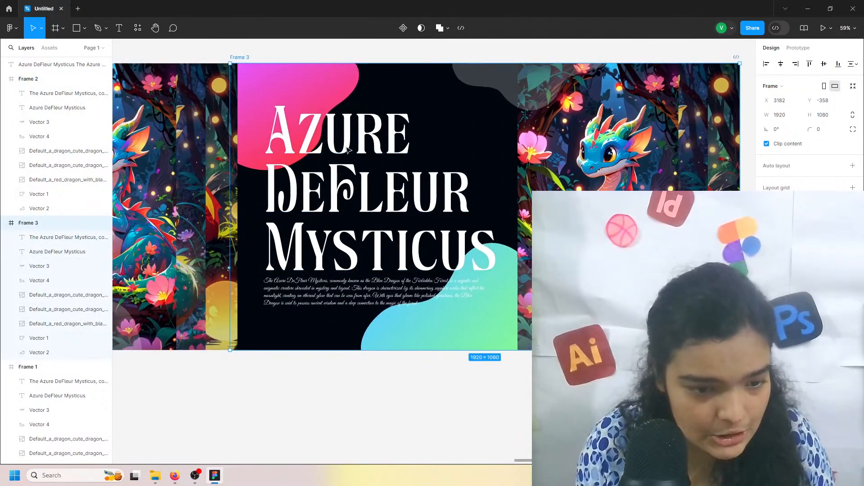
key(ctrl+z)
scroll(348, 150, left, 2)
scroll(348, 150, left, 7)
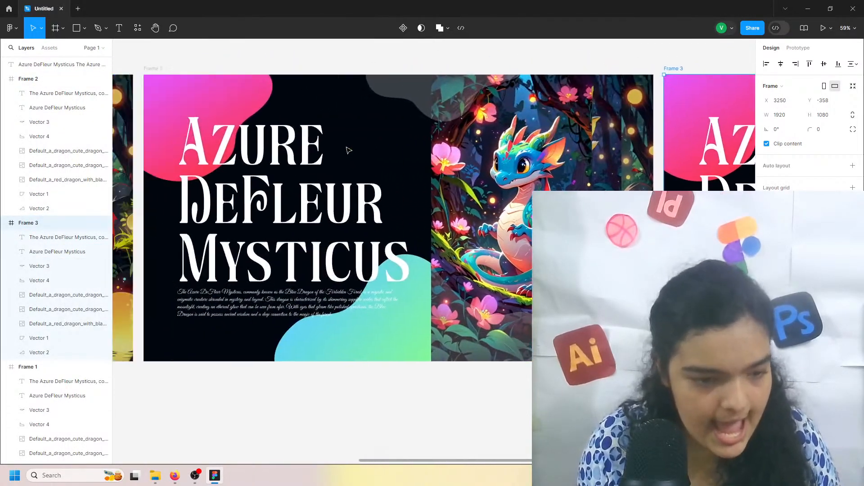
Step: Move the source text block with the dragon names and descriptions to just above the second frame
scroll(348, 150, down, 5)
scroll(347, 150, down, 2)
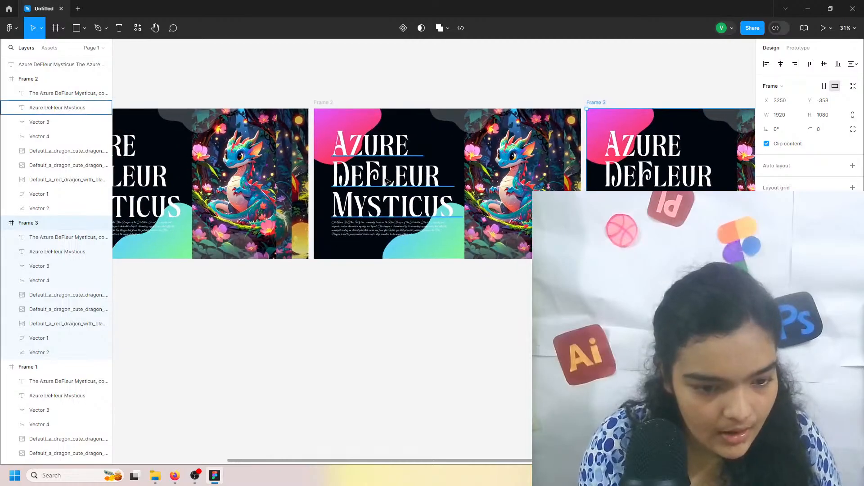
scroll(252, 140, left, 6)
drag(160, 135, 530, 78)
scroll(538, 161, right, 3)
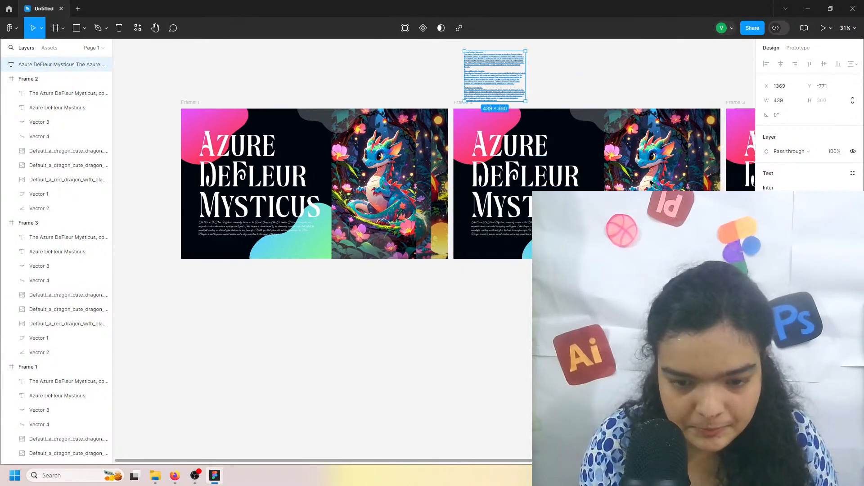
Step: Copy the title line Inferno Draconis Flamifer from the source text block above the second frame
scroll(454, 193, up, 5)
scroll(454, 193, down, 3)
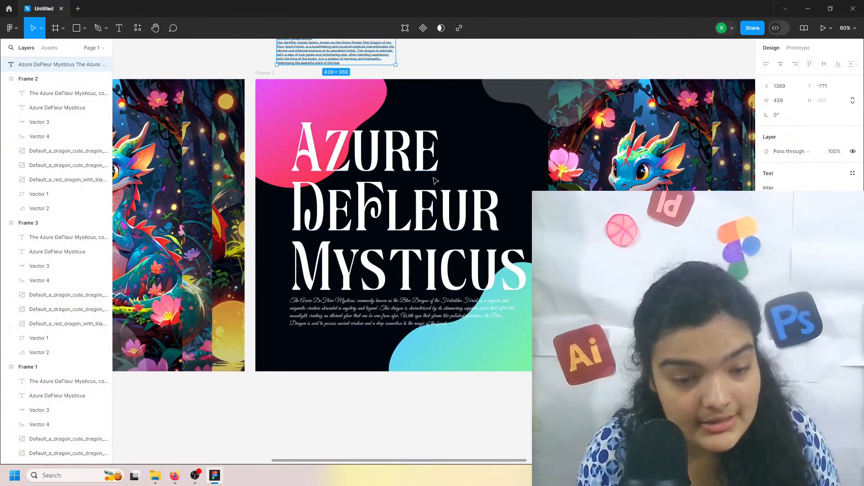
scroll(301, 63, up, 2)
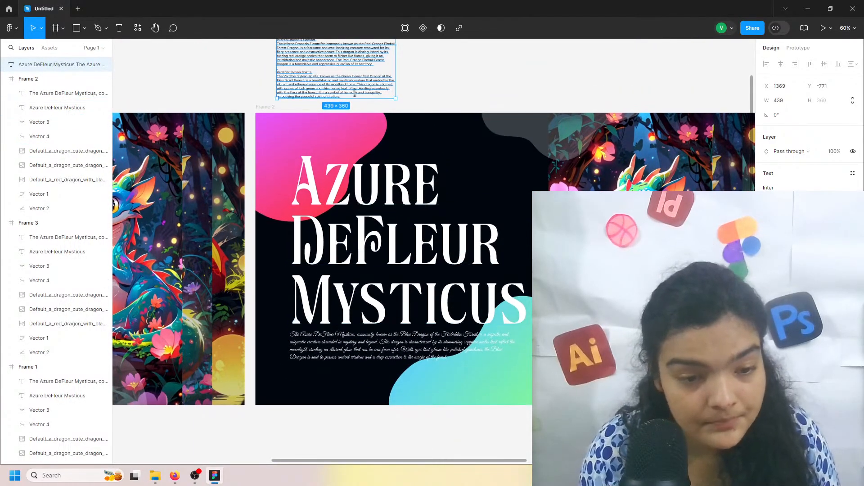
double_click(294, 72)
double_click(306, 70)
scroll(306, 70, up, 5)
triple_click(297, 72)
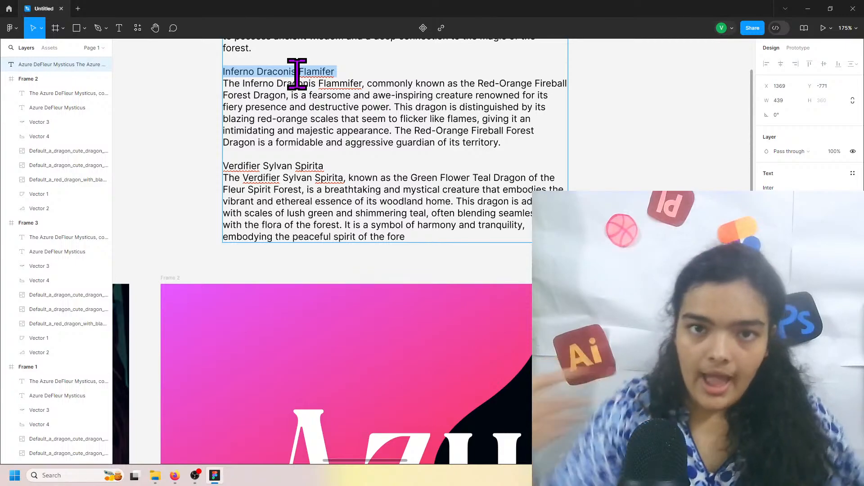
drag(297, 72, 301, 108)
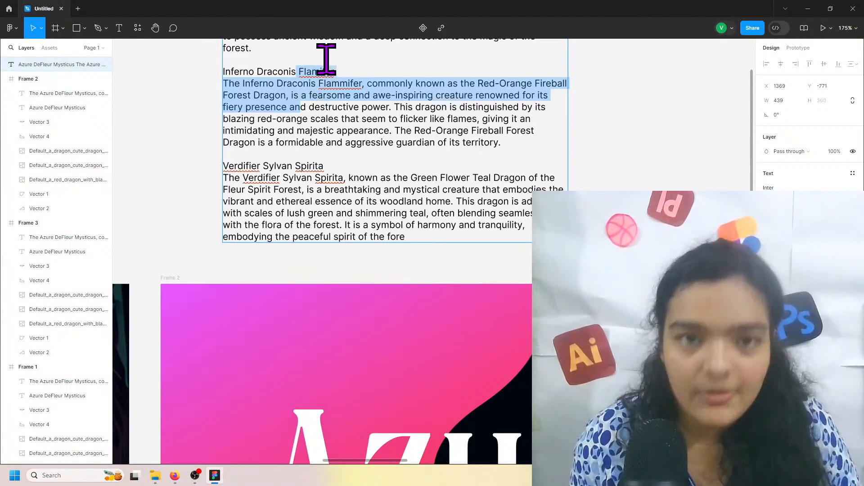
triple_click(296, 74)
key(ctrl+c)
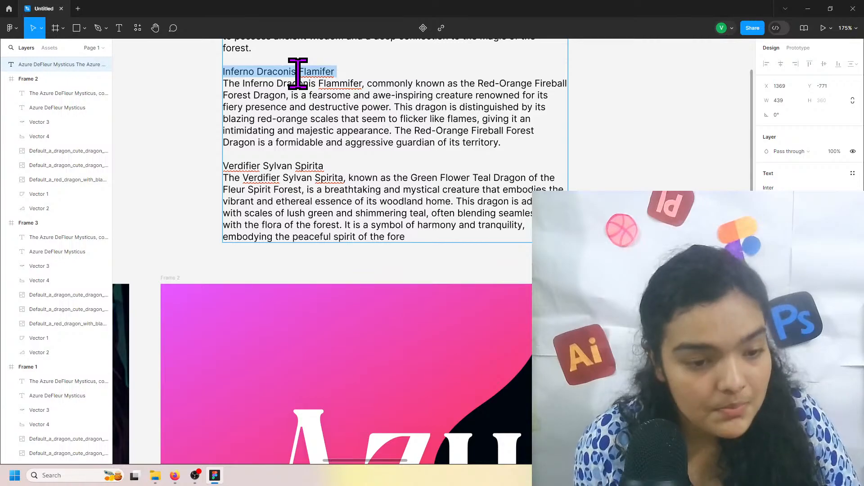
Step: Try to replace the second frame's whole heading with the copied title line Inferno Draconis Flamifer
scroll(297, 73, down, 4)
scroll(293, 126, down, 1)
double_click(309, 189)
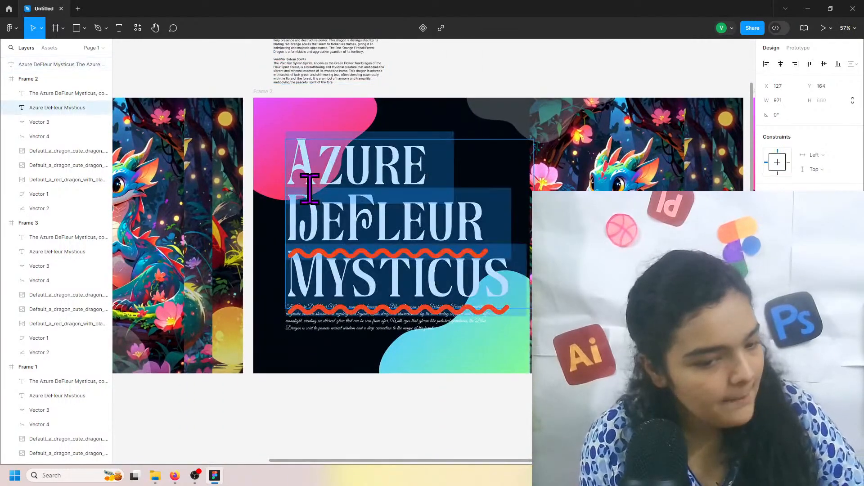
text(Inferno Draconis Flammifer)
key(ctrl+z)
drag(311, 188, 508, 280)
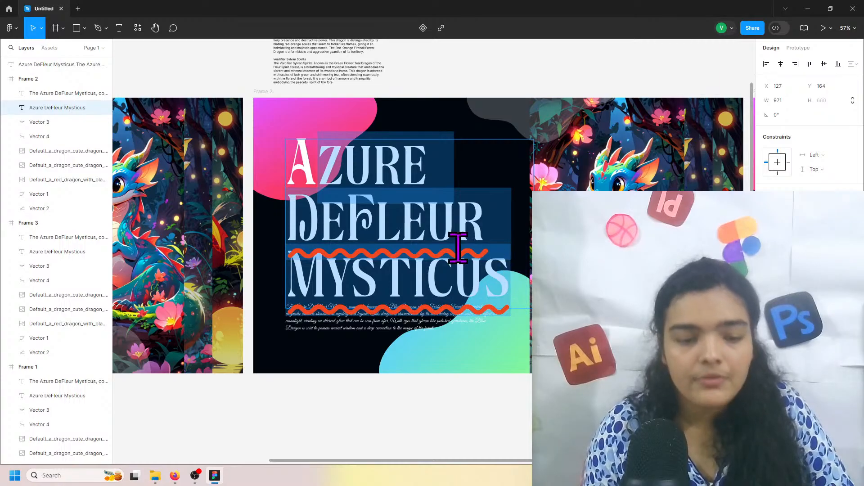
triple_click(458, 248)
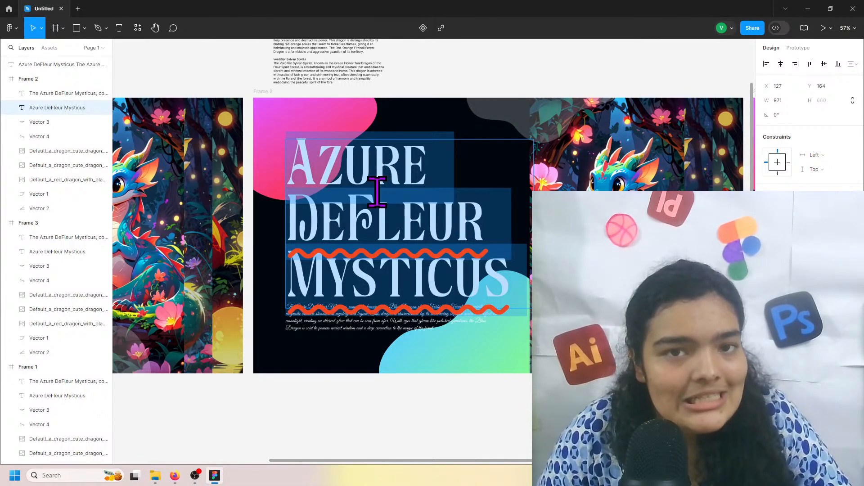
key(ctrl+v)
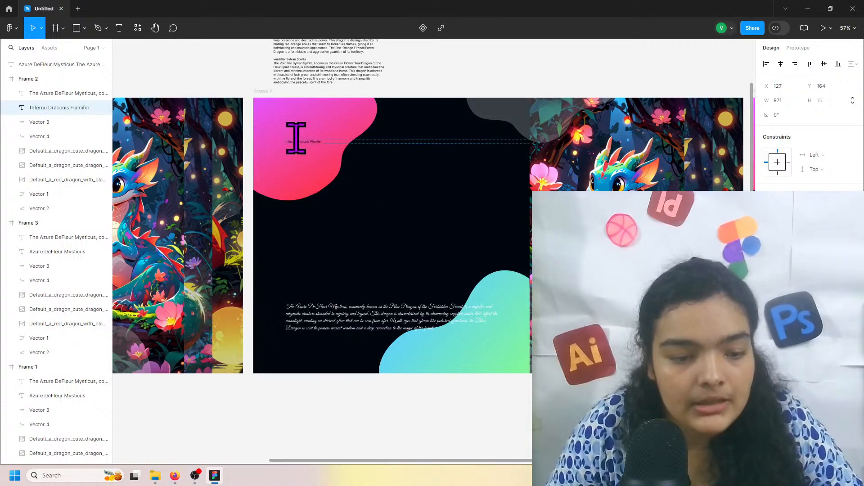
scroll(293, 137, up, 5)
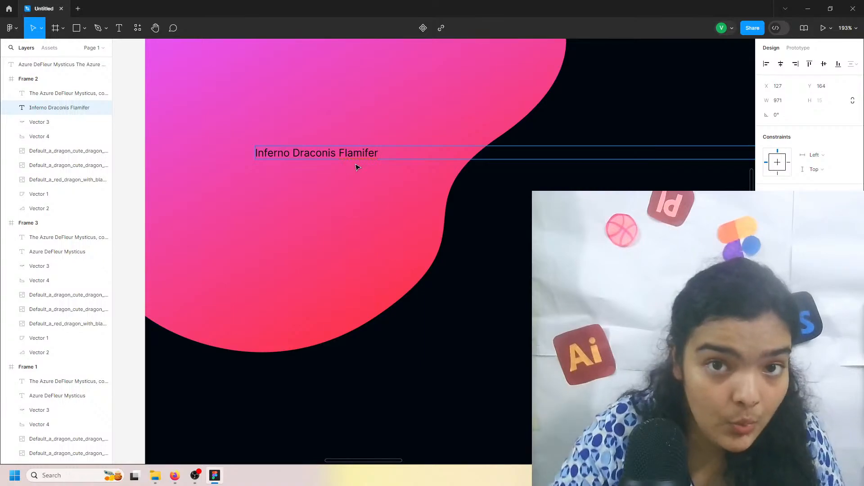
key(ctrl+z)
Step: Replace the second frame's heading with the copied Inferno Draconis Flamifer, keeping the decorative heading font and removing the leftover initial A
scroll(353, 163, down, 5)
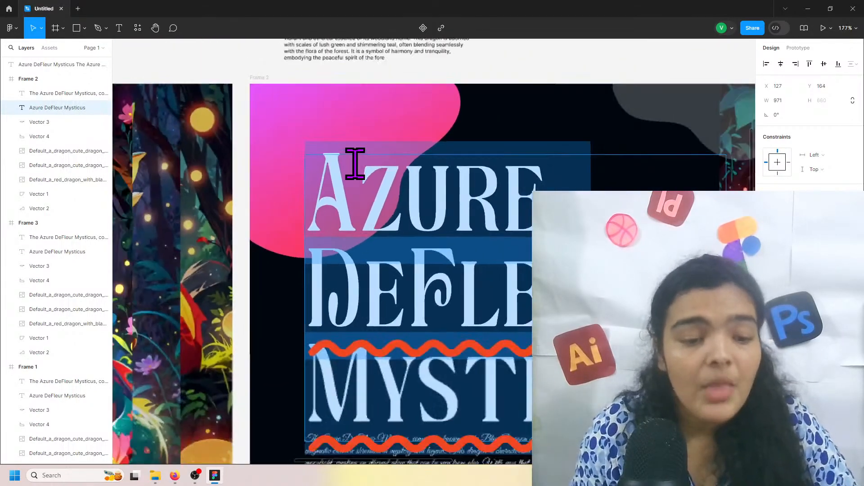
drag(358, 189, 576, 322)
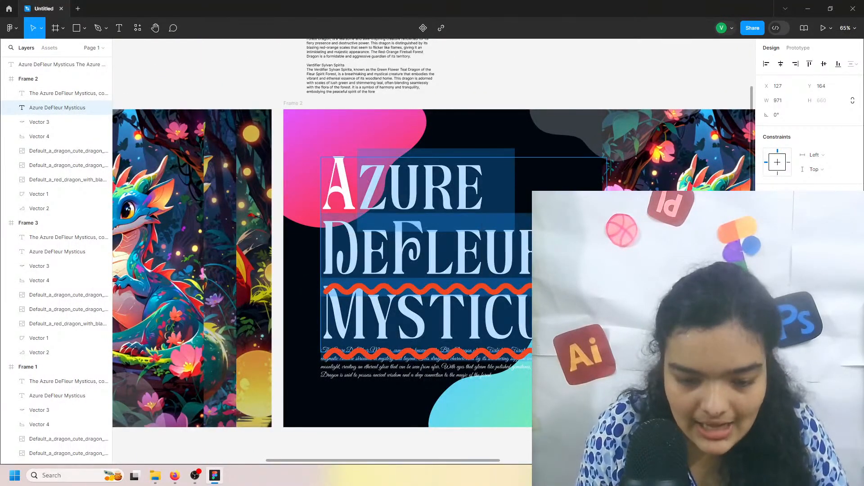
scroll(353, 139, up, 1)
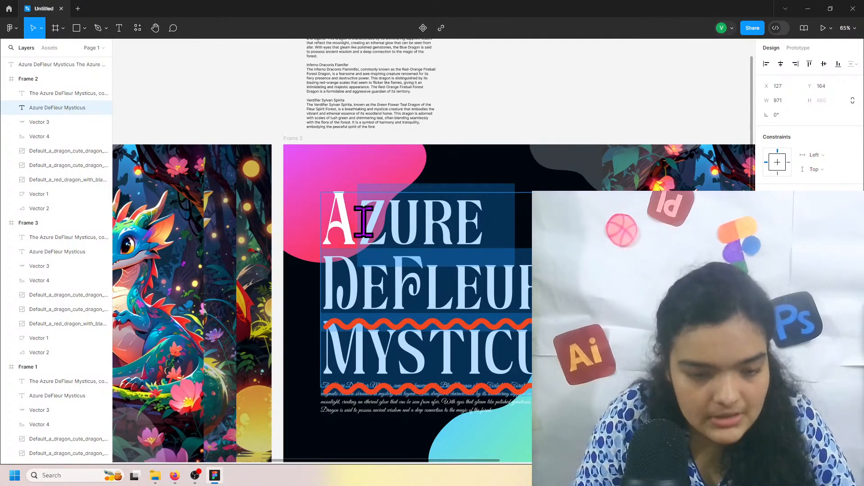
text(Inferno Draconis Flamifer)
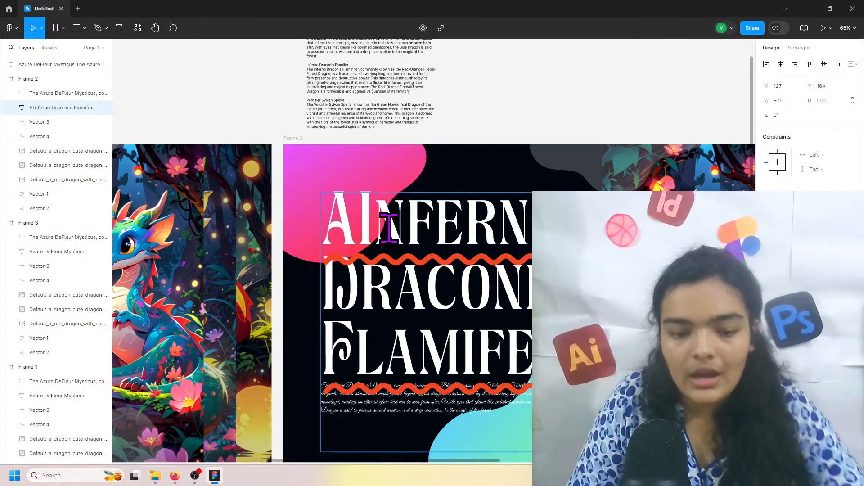
click(359, 231)
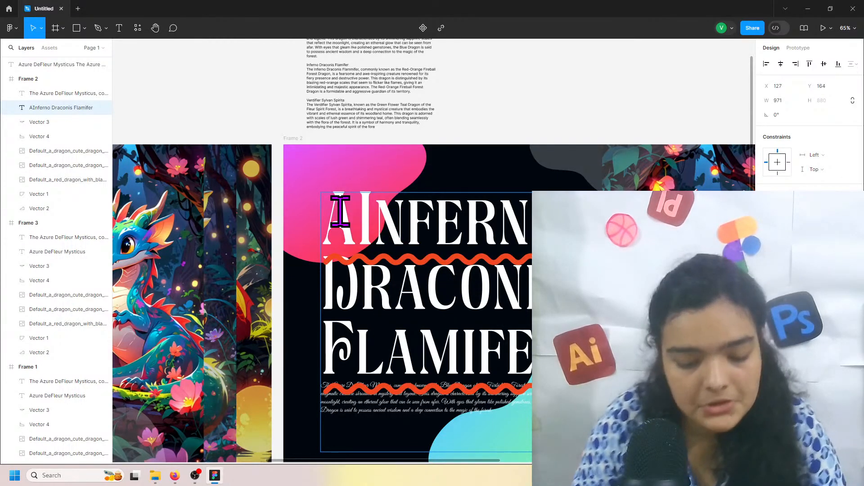
key(BackSpace)
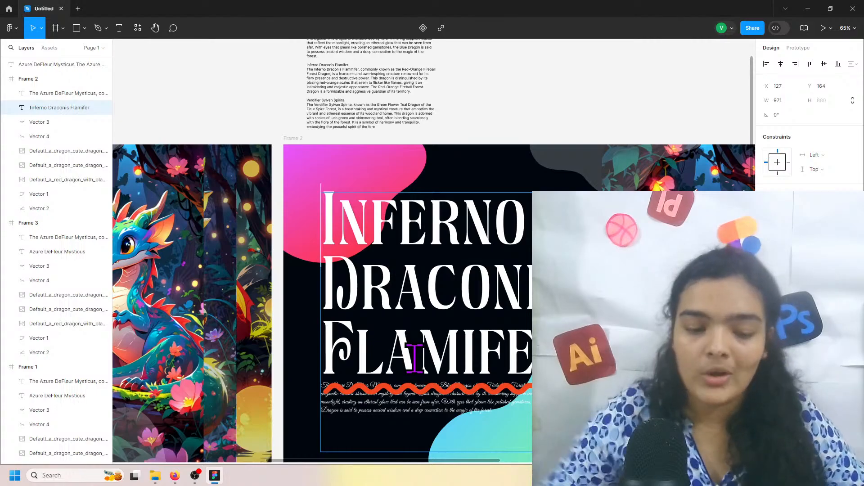
Step: Copy the Inferno Draconis paragraph from the source text and paste it over the second frame's description, keeping the script font
triple_click(355, 83)
key(ctrl+c)
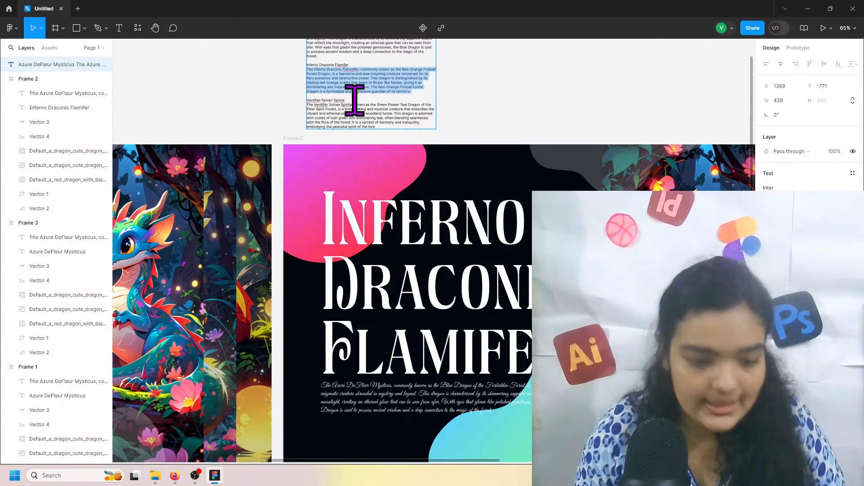
click(380, 407)
double_click(379, 407)
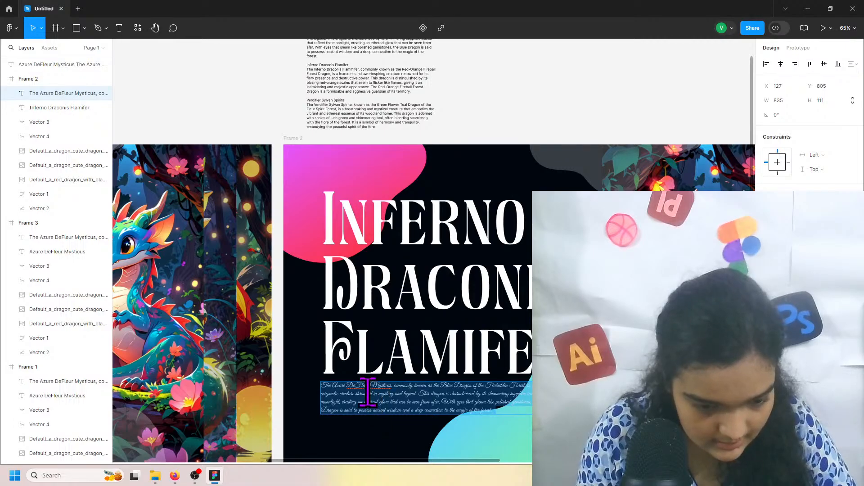
click(335, 388)
drag(334, 387, 491, 411)
key(ctrl+v)
Step: Try to clear the whole description text in the second frame
scroll(326, 391, up, 1)
scroll(325, 392, up, 5)
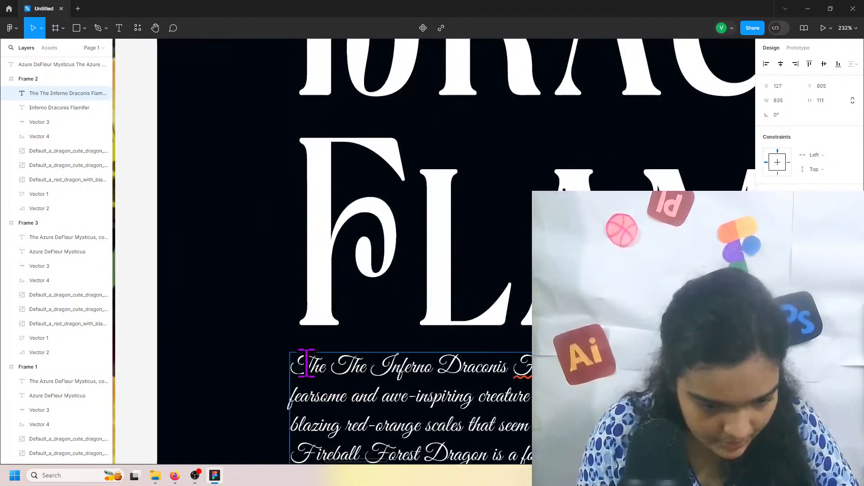
key(ctrl+a)
key(BackSpace)
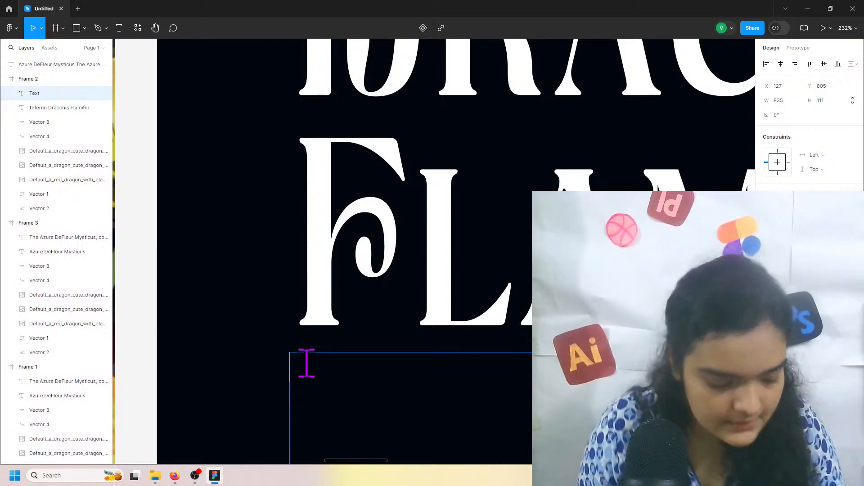
key(ctrl+z)
Step: Remove the duplicate word The from the start of the second frame's description
mouse_move(291, 365)
mouse_down()
mouse_move(331, 366)
mouse_move(287, 365)
mouse_up()
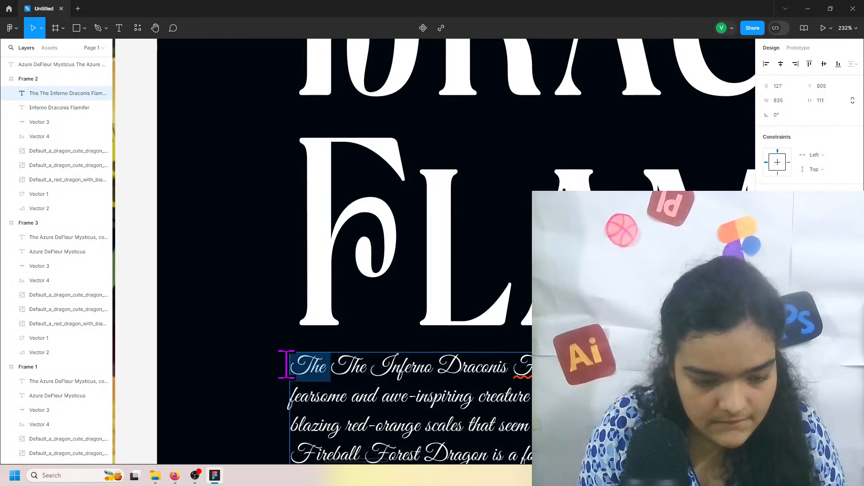
key(BackSpace)
scroll(292, 366, down, 5)
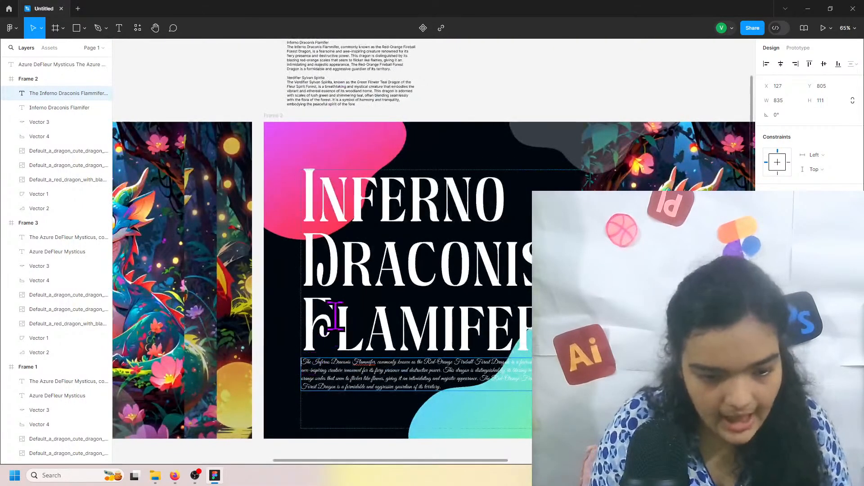
scroll(328, 318, right, 3)
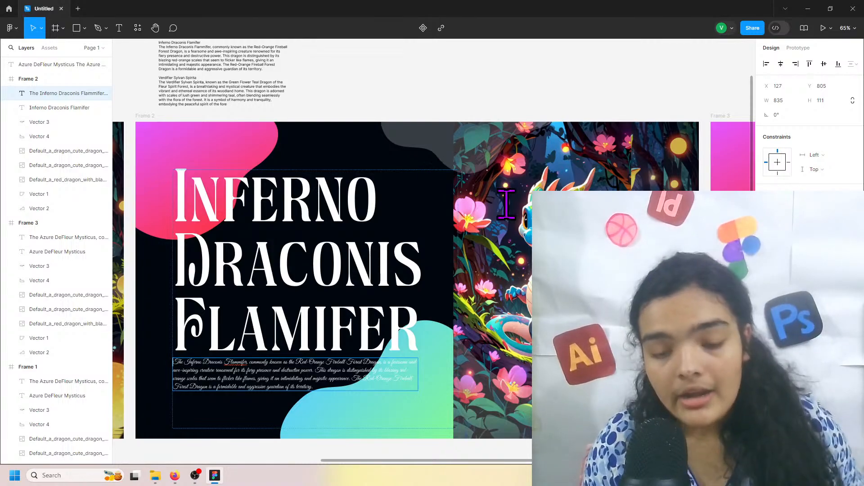
Step: Send the second frame's front blue dragon image to the back and select the green dragon image
click(586, 289)
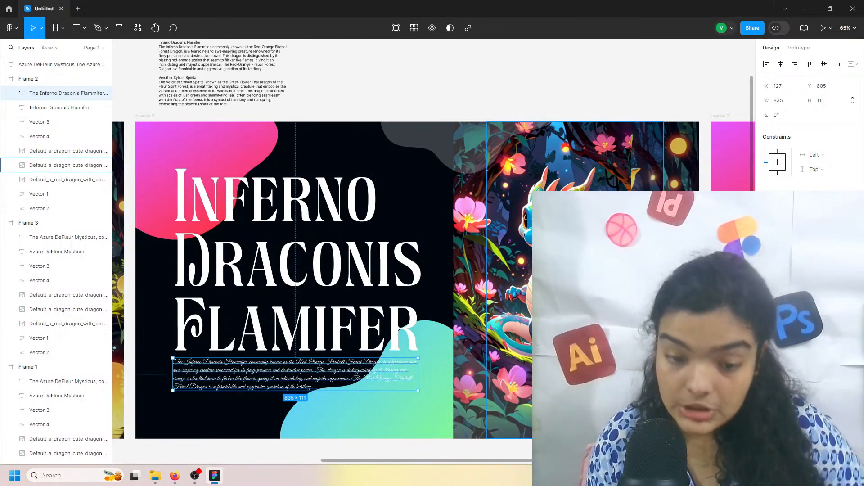
click(585, 288)
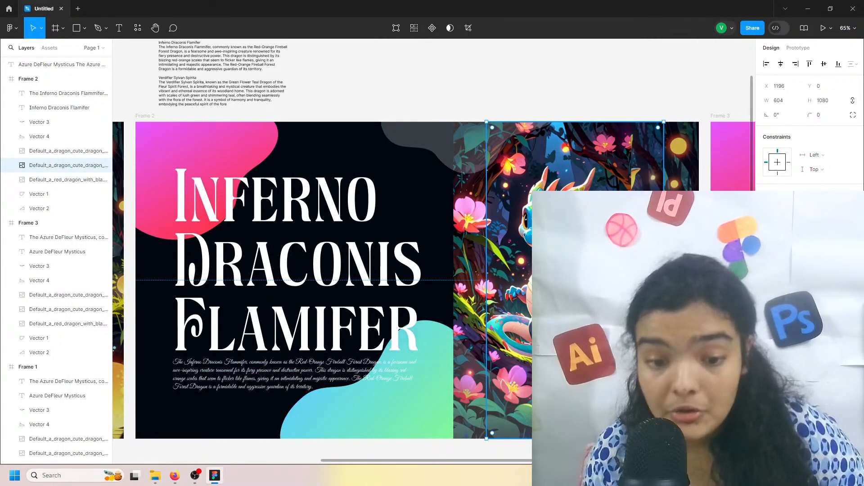
click(470, 205)
right_click(470, 205)
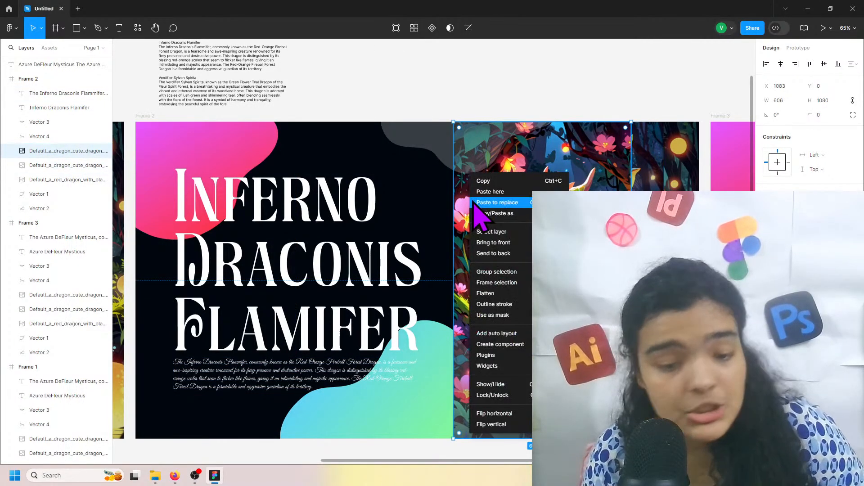
click(513, 253)
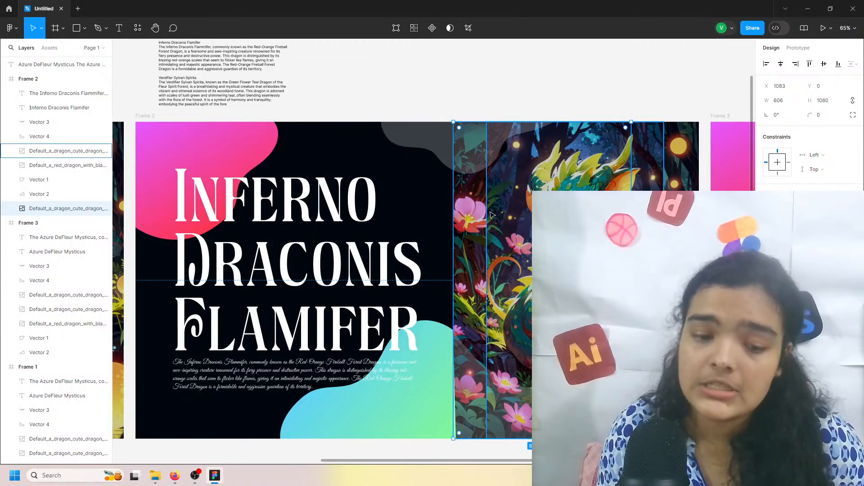
click(530, 213)
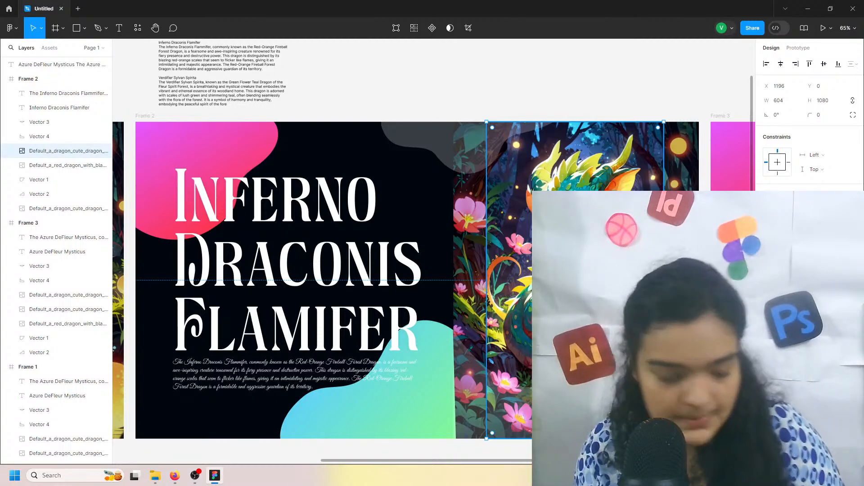
scroll(417, 279, up, 1)
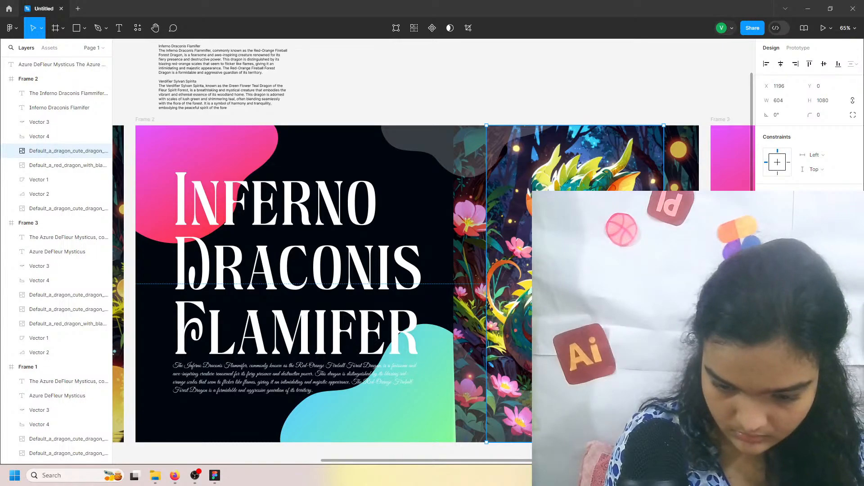
Step: Switch to OBS to check the Audio Input Capture 2 source's device, and return to the Figma canvas with nothing selected
click(194, 476)
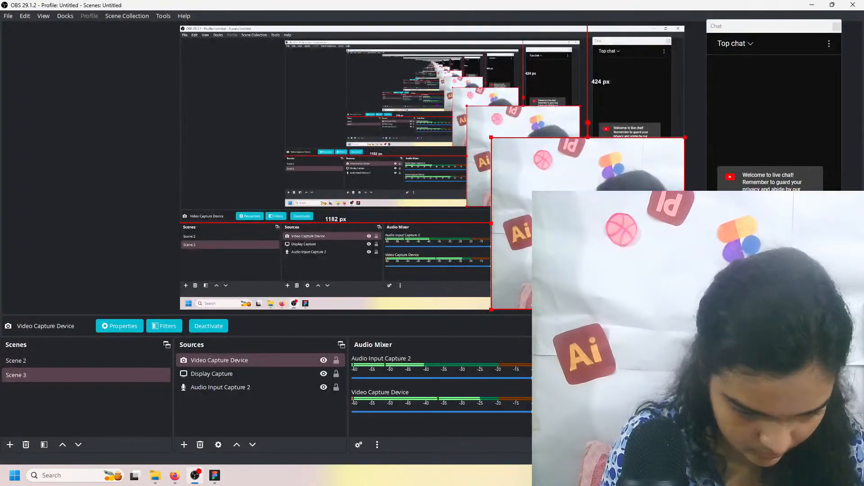
click(289, 372)
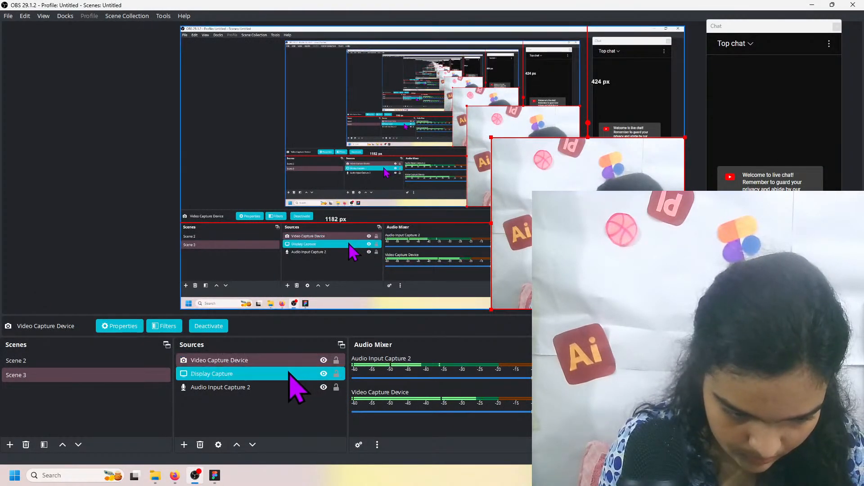
click(283, 387)
click(347, 330)
click(348, 333)
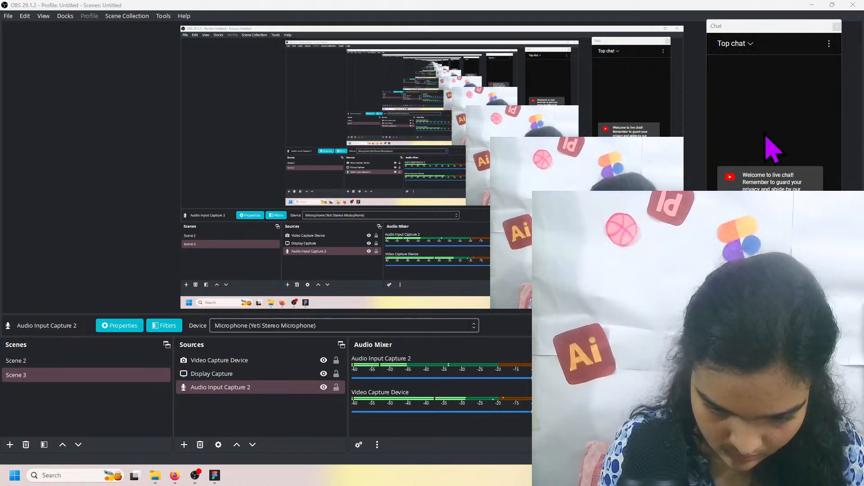
click(812, 5)
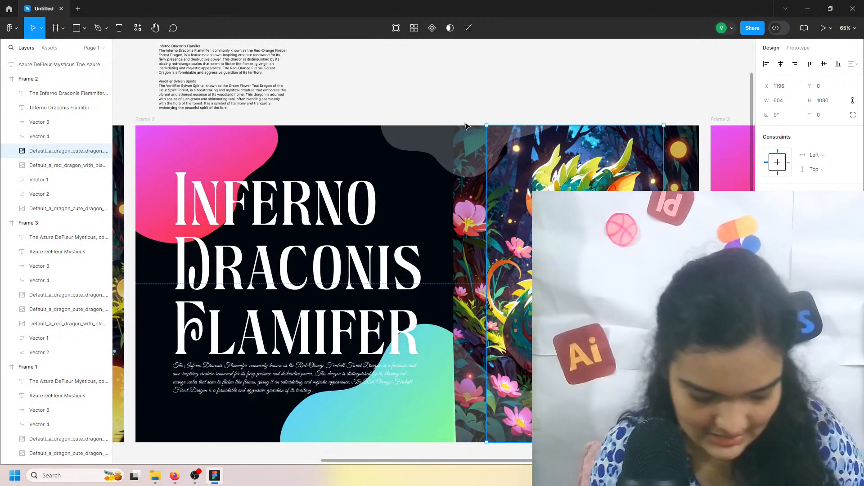
click(469, 109)
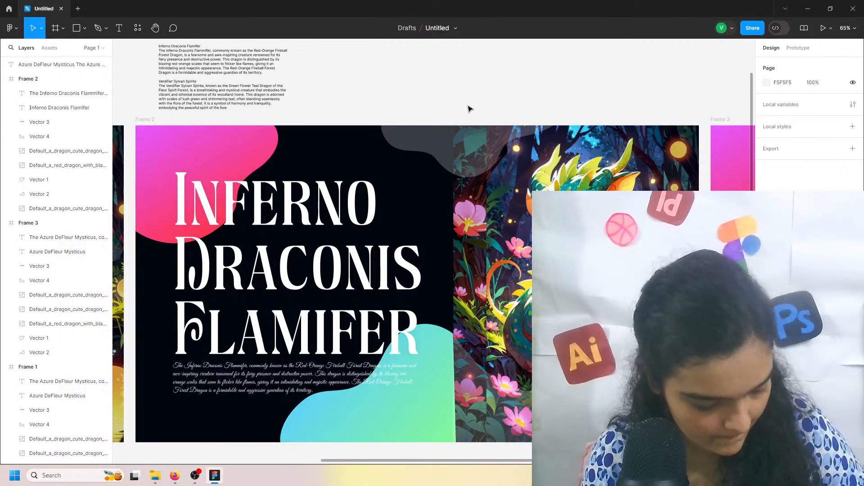
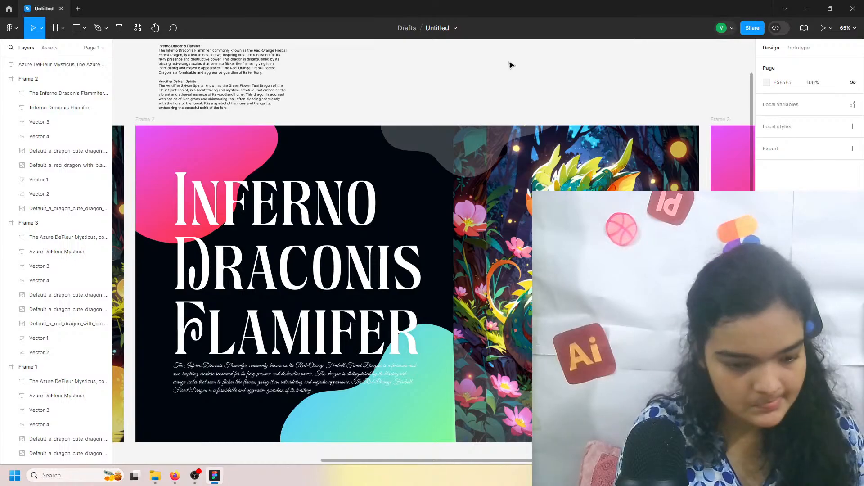
Step: Switch to OBS and set the Audio Input Capture 2 source's device to Microphone (ABWBCM1001 PC WebCam)
click(194, 475)
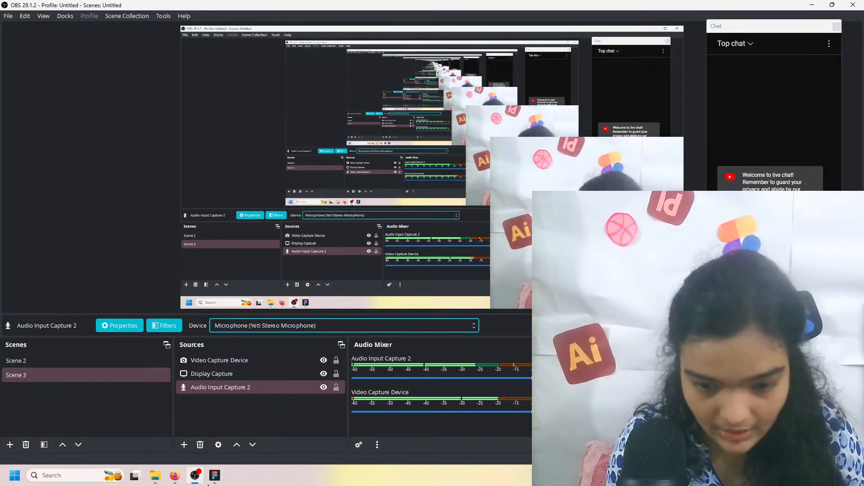
click(293, 374)
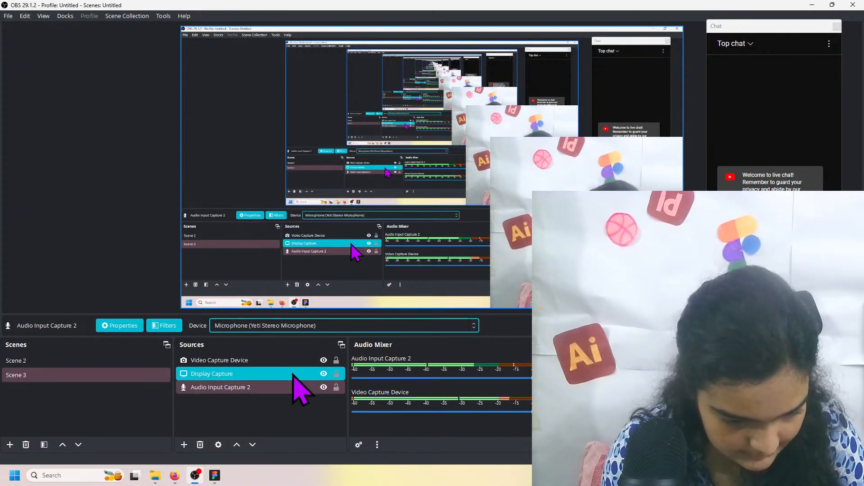
click(317, 328)
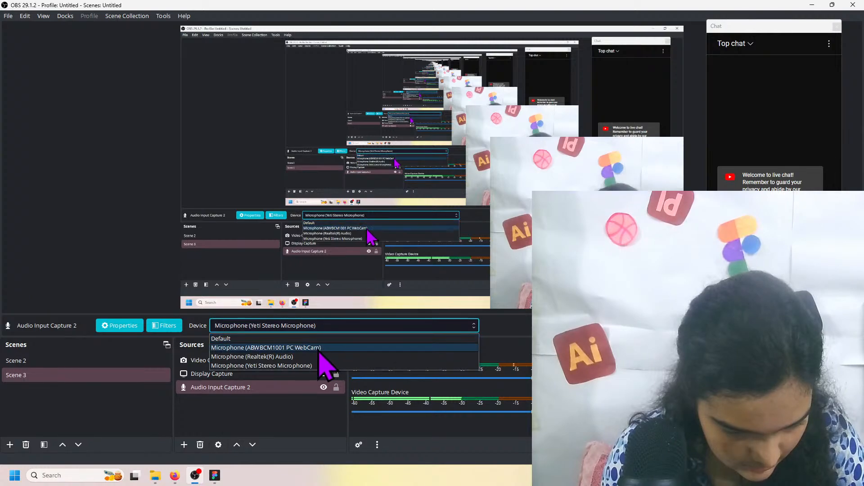
click(310, 348)
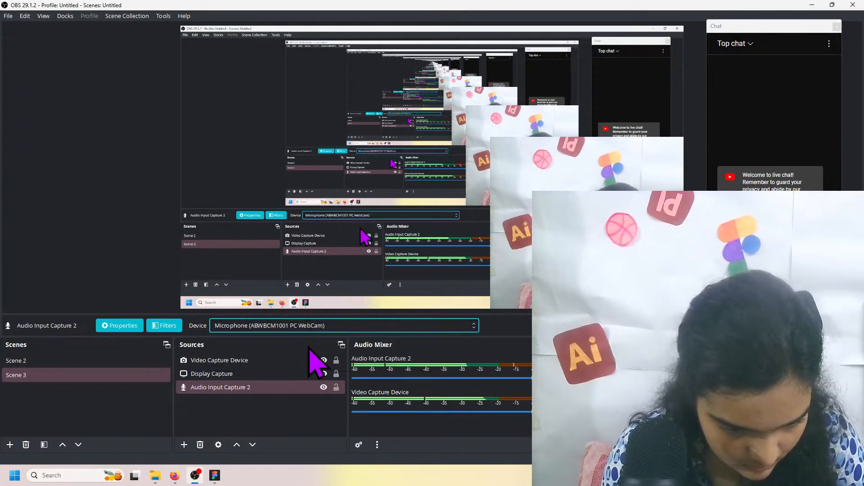
click(311, 326)
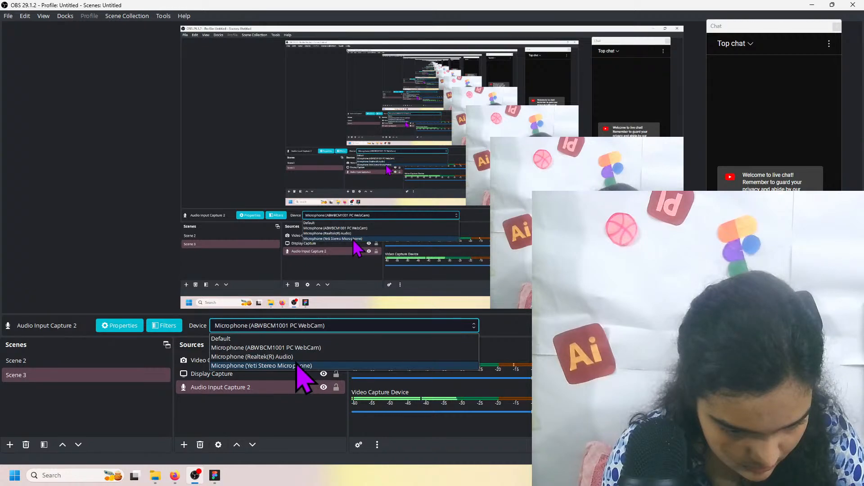
click(300, 351)
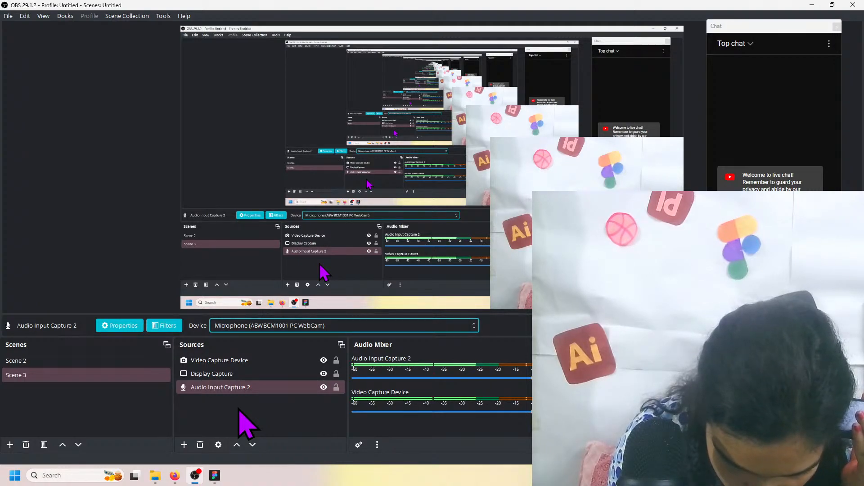
Step: Try a lower Audio Input Capture 2 volume in the audio mixer, then restore it after a brief switch to the Firefox prototype
click(781, 361)
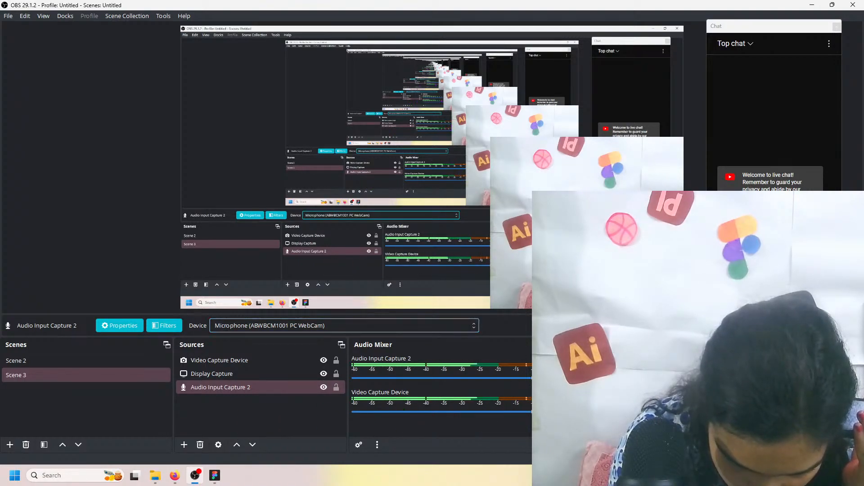
drag(534, 379, 430, 379)
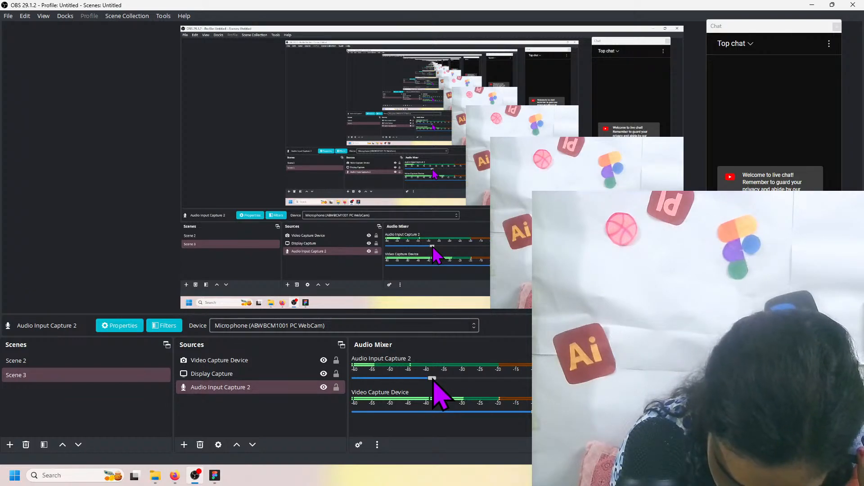
click(175, 478)
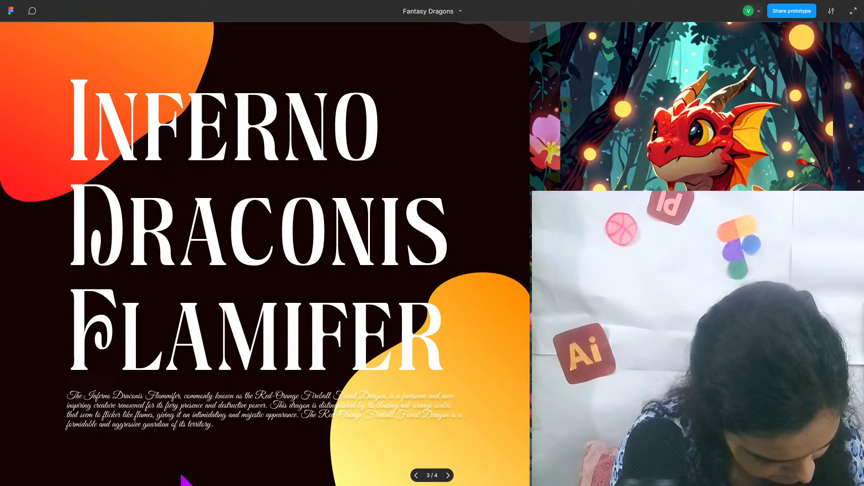
key(super+Tab)
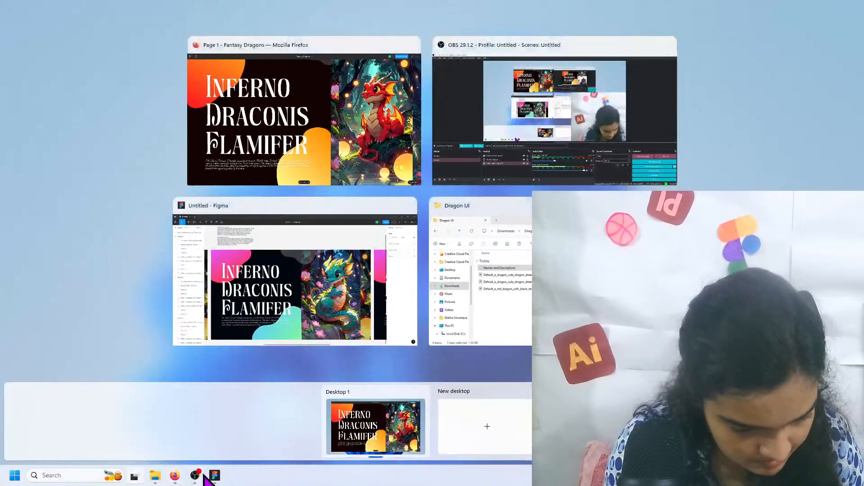
key(super+Tab)
key(super+Tab)
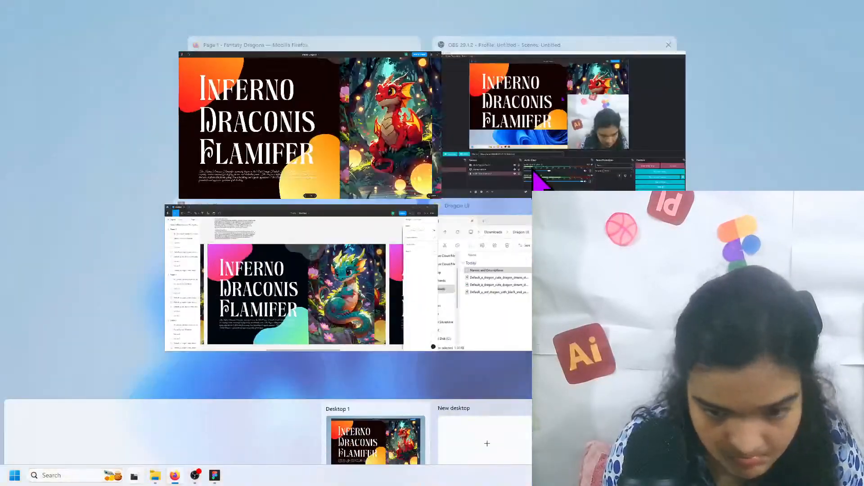
click(569, 144)
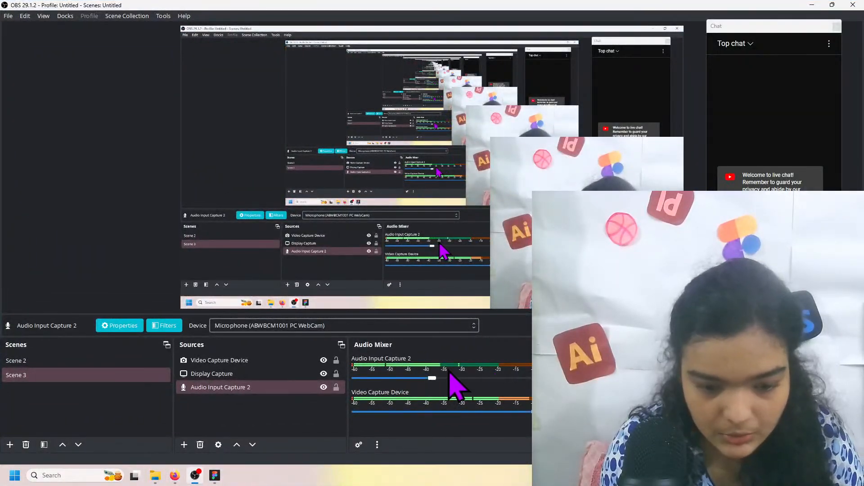
drag(432, 378, 529, 379)
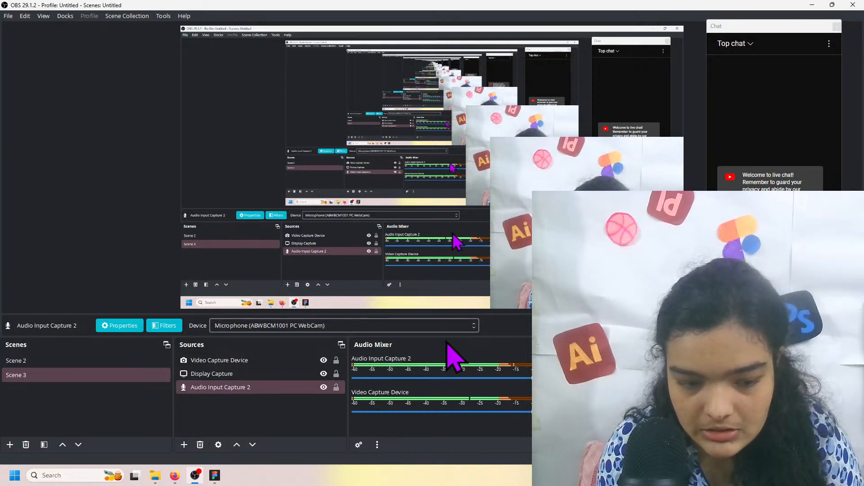
Step: Try the Yeti Stereo Microphone for Audio Input Capture 2, return to the ABWBCM1001 PC WebCam microphone, and deselect the source
click(432, 328)
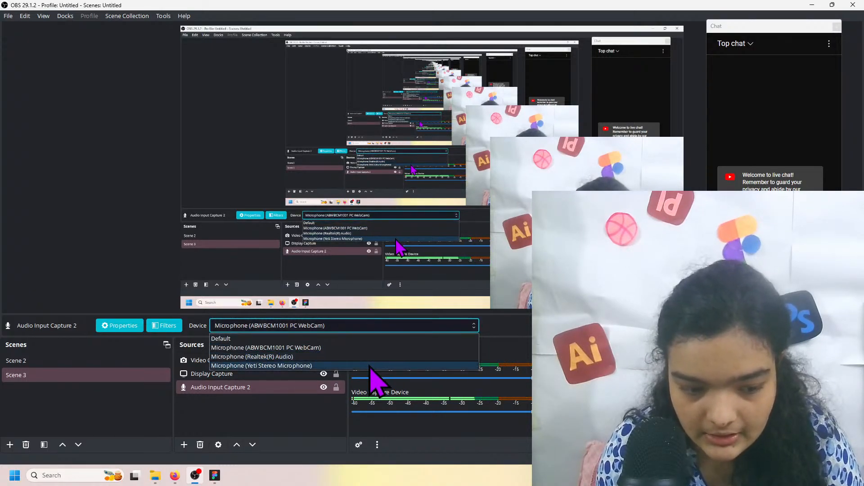
click(374, 366)
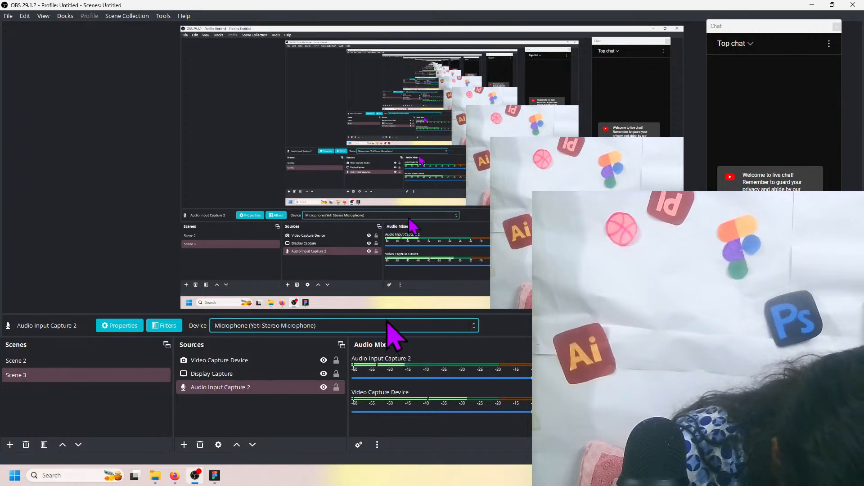
click(363, 327)
click(346, 348)
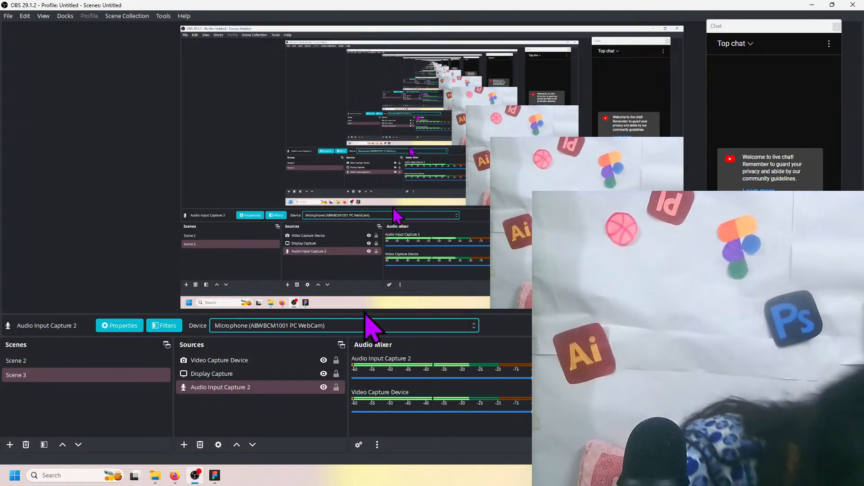
click(355, 324)
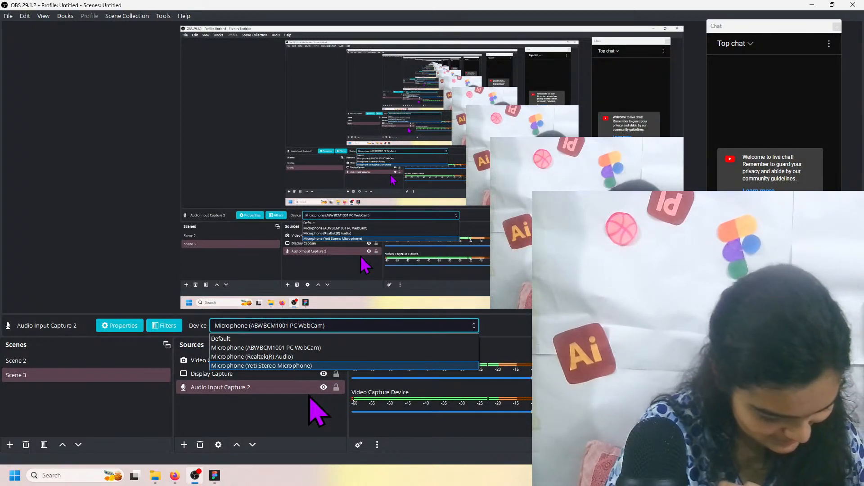
click(306, 396)
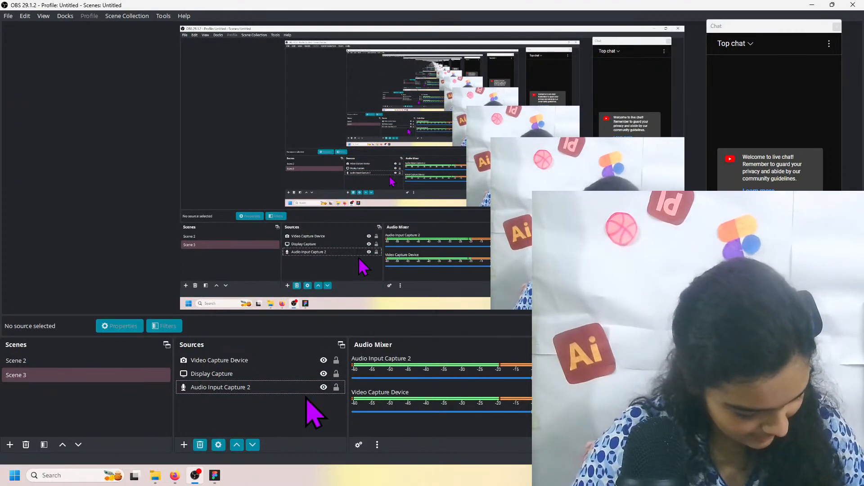
Step: Set the Audio Input Capture 2 source's device to Microphone (Yeti Stereo Microphone) and deselect the source
click(285, 387)
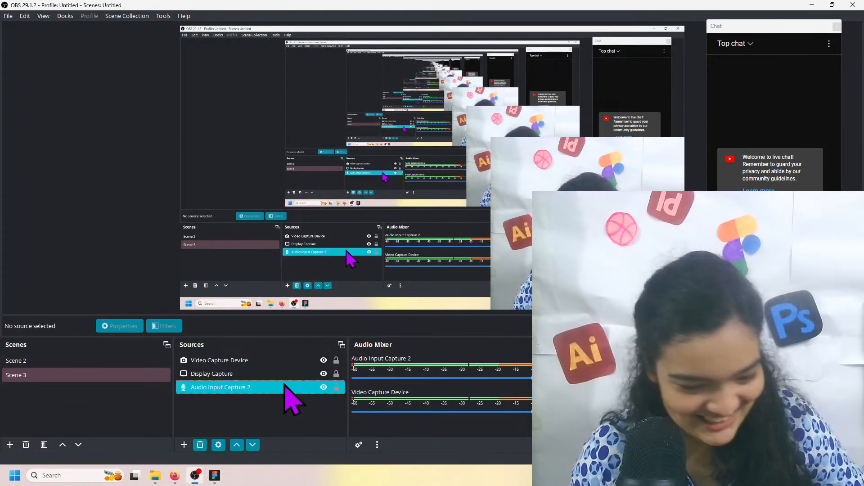
click(293, 375)
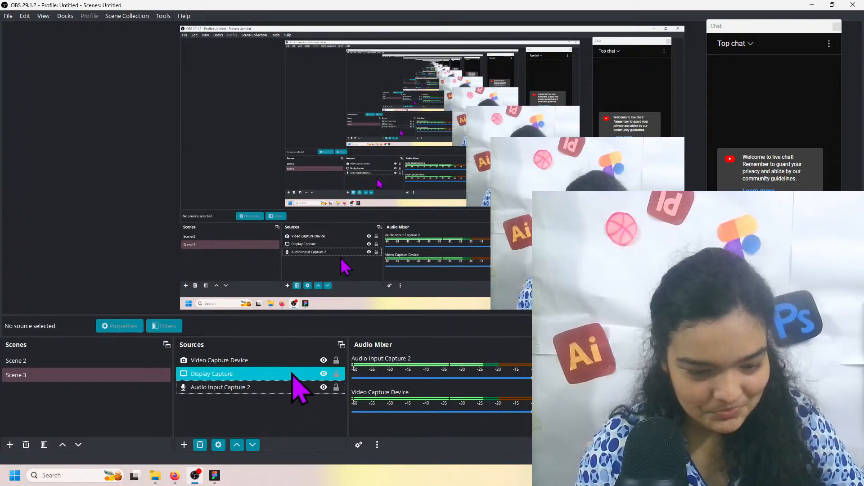
click(275, 388)
click(290, 326)
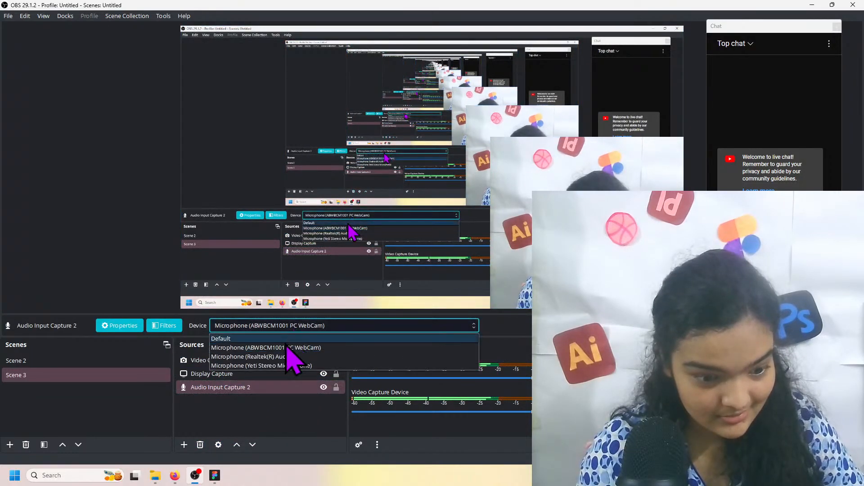
click(277, 368)
click(259, 411)
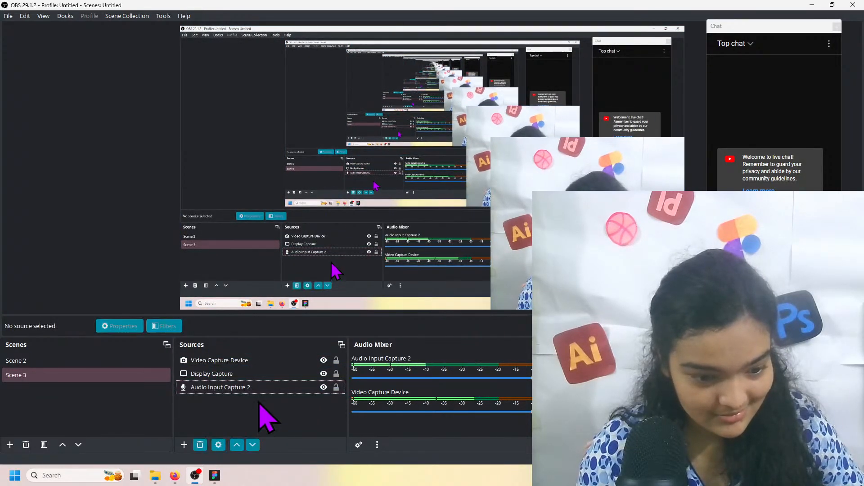
Step: Minimize OBS and return from the Firefox prototype to the Untitled design file in Figma
click(813, 5)
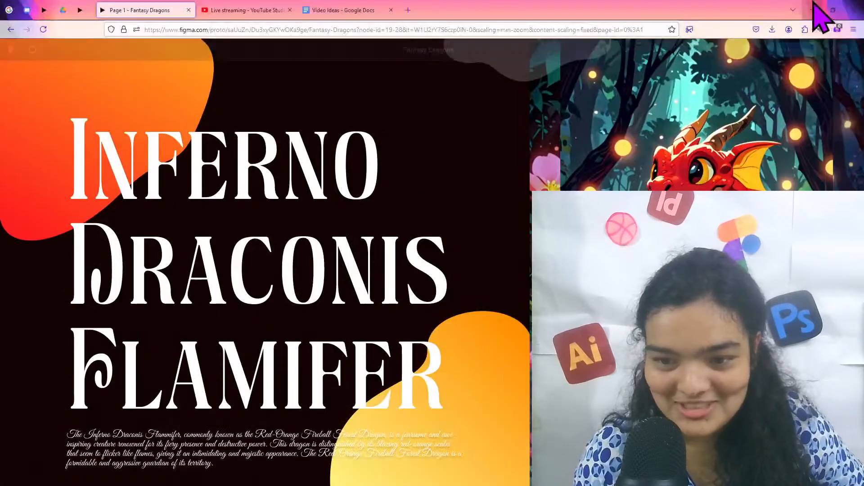
key(super+Tab)
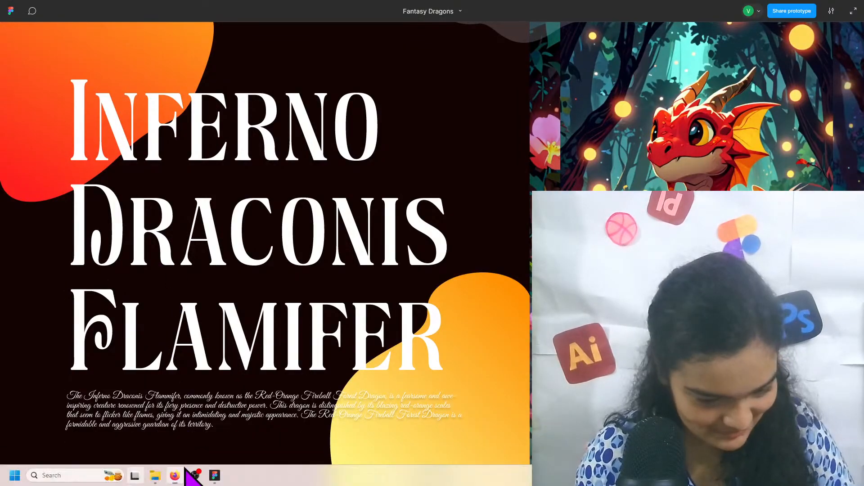
click(212, 476)
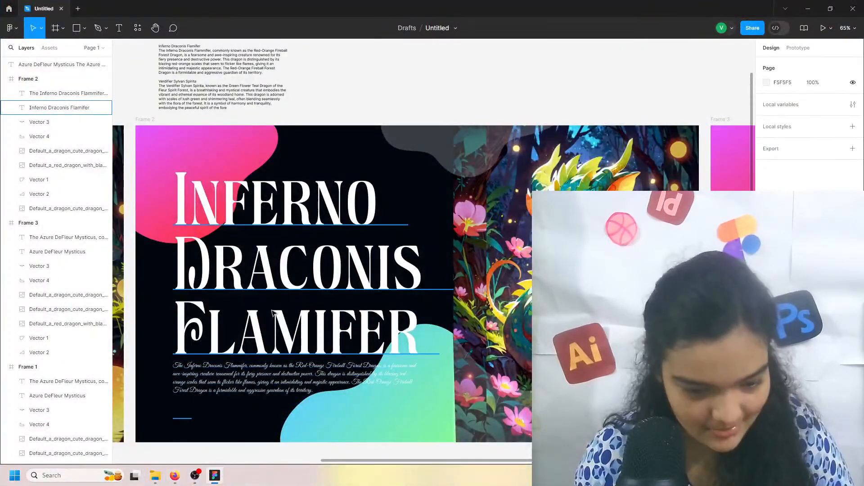
key(super+Tab)
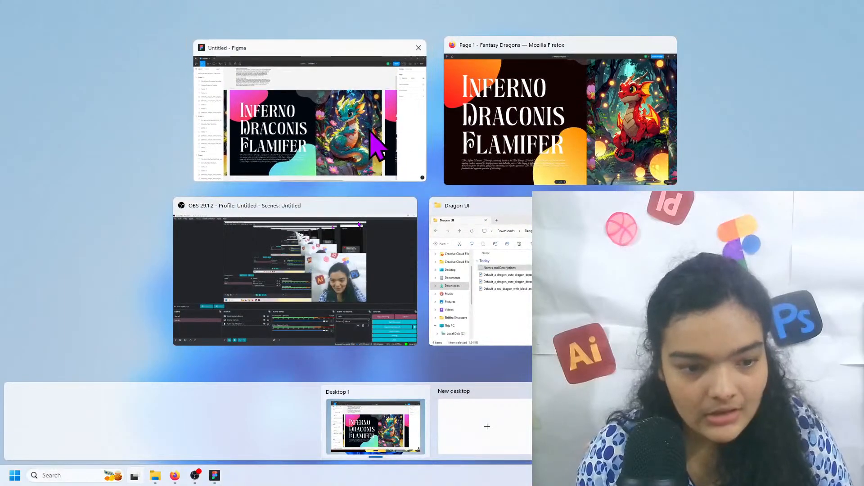
click(372, 132)
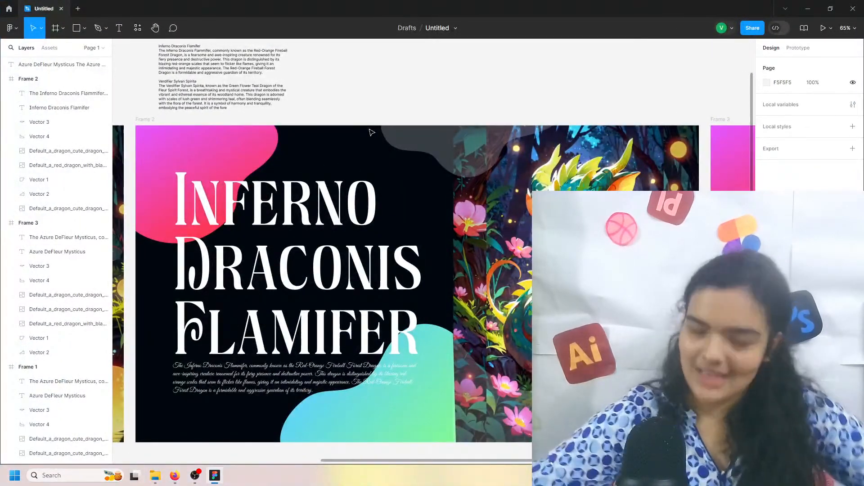
key(super+Tab)
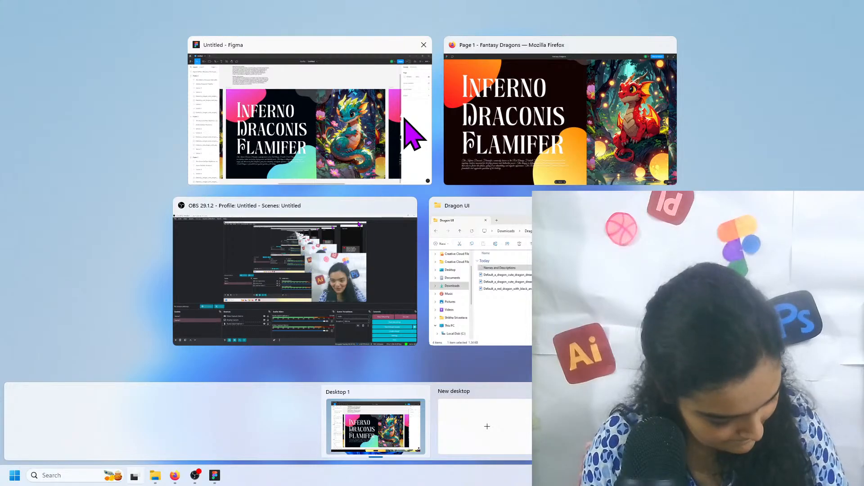
click(373, 94)
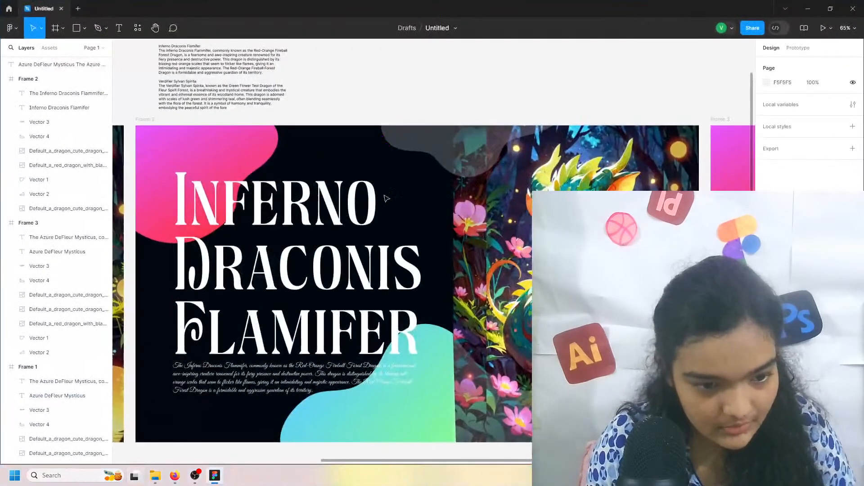
Step: Check the Inferno Draconis Flamifer paragraph in the reference text above Frame 2 against that frame's description
scroll(391, 203, down, 2)
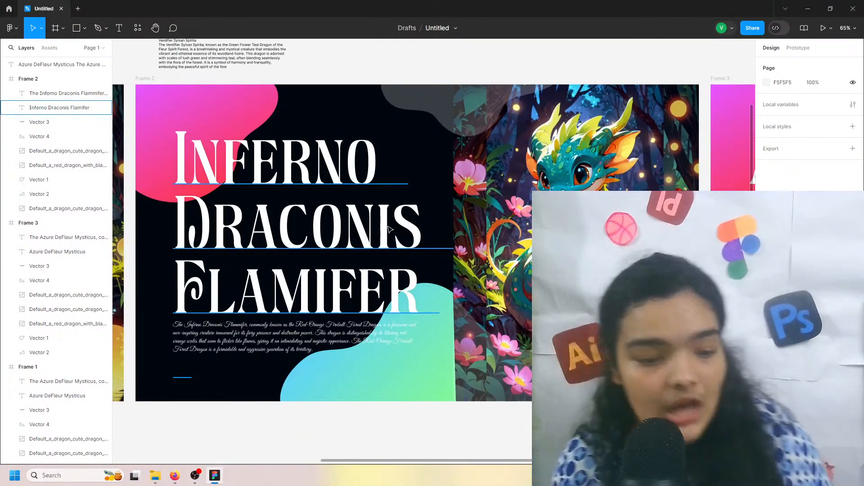
scroll(353, 250, down, 5)
scroll(354, 250, left, 3)
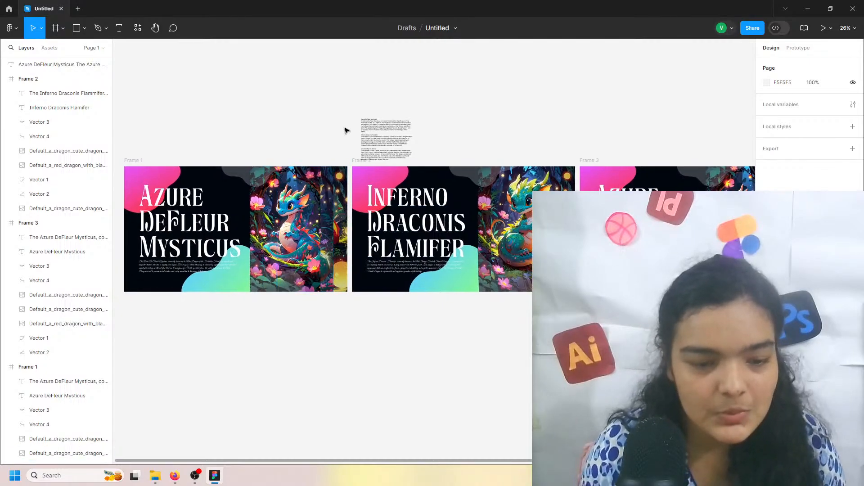
click(373, 148)
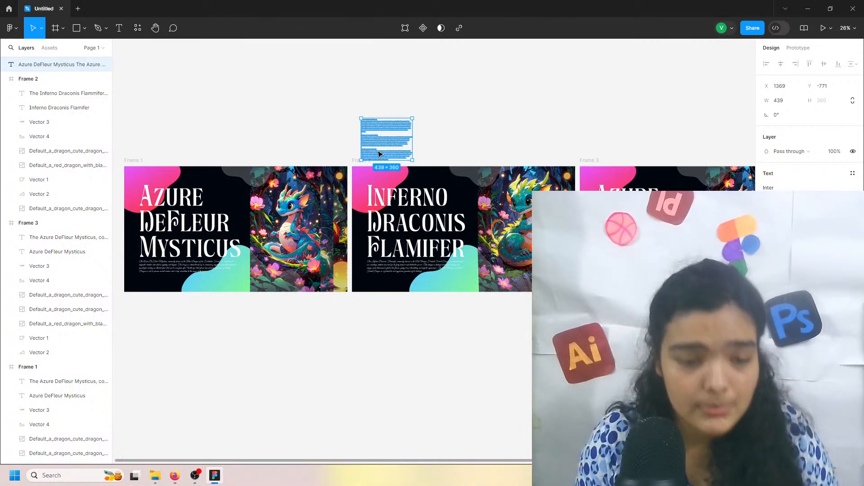
scroll(378, 154, up, 4)
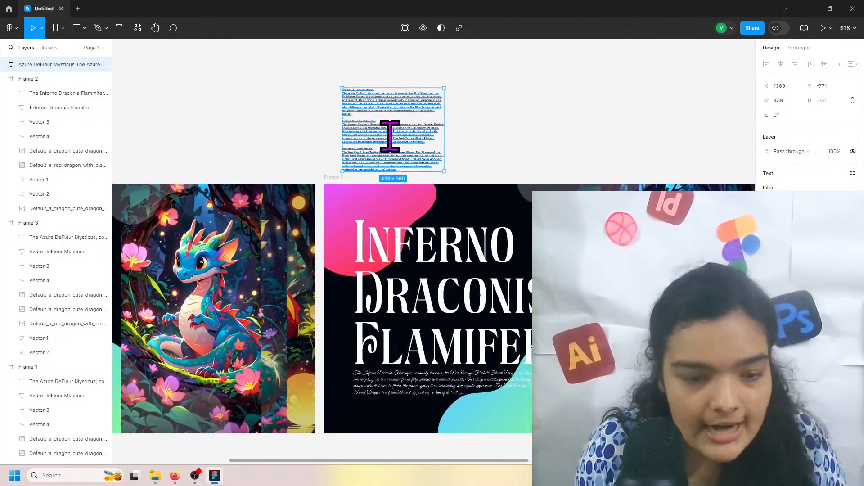
double_click(386, 143)
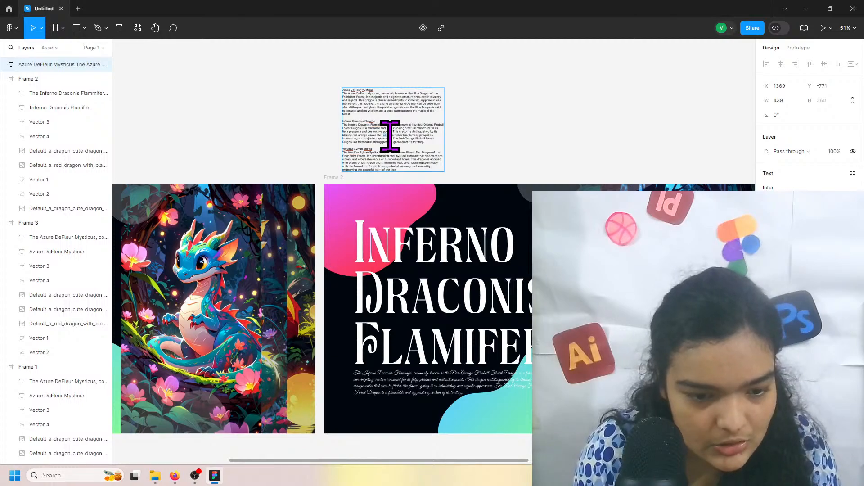
triple_click(390, 135)
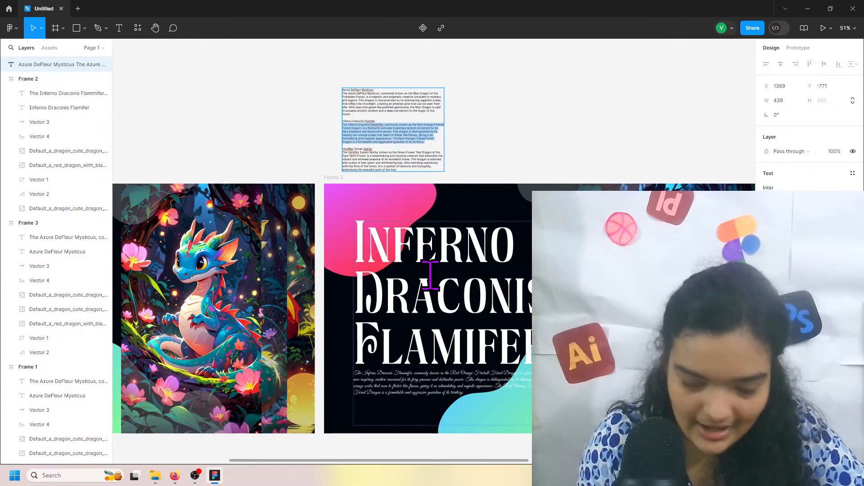
key(Escape)
Step: Recolor the start stop of the gradient on Frame 2's upper wavy shape with an orange sampled from the dragon image
click(375, 216)
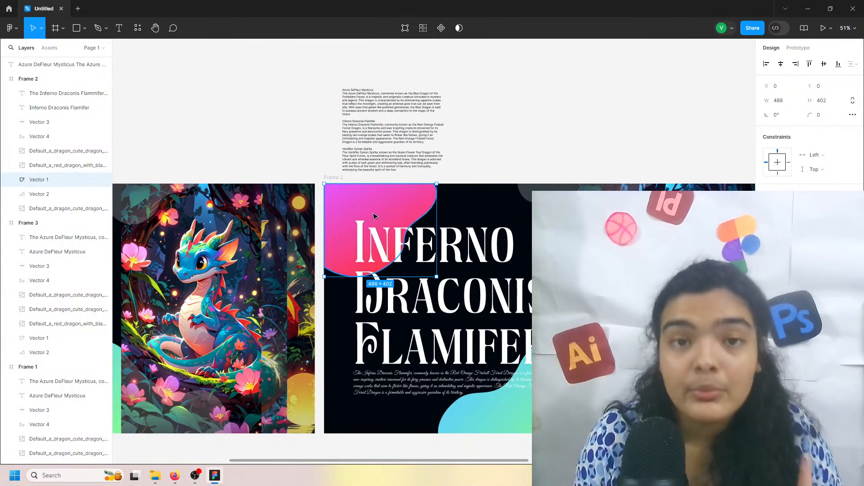
scroll(376, 216, up, 4)
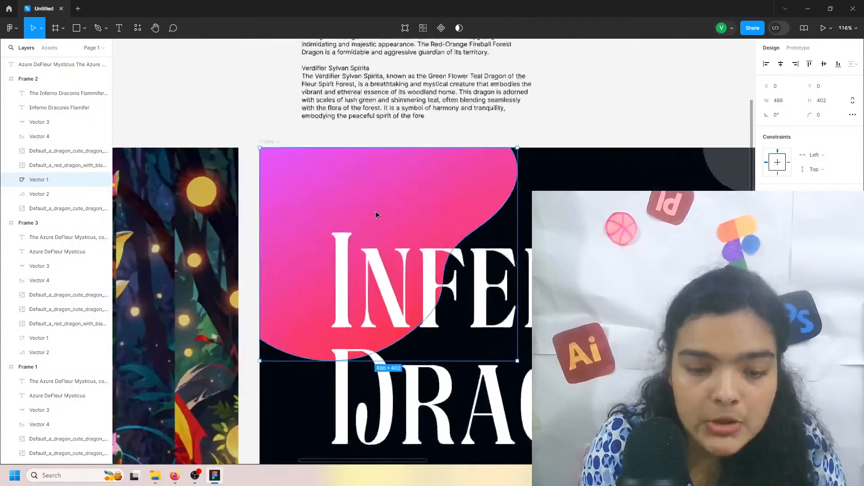
scroll(377, 215, down, 5)
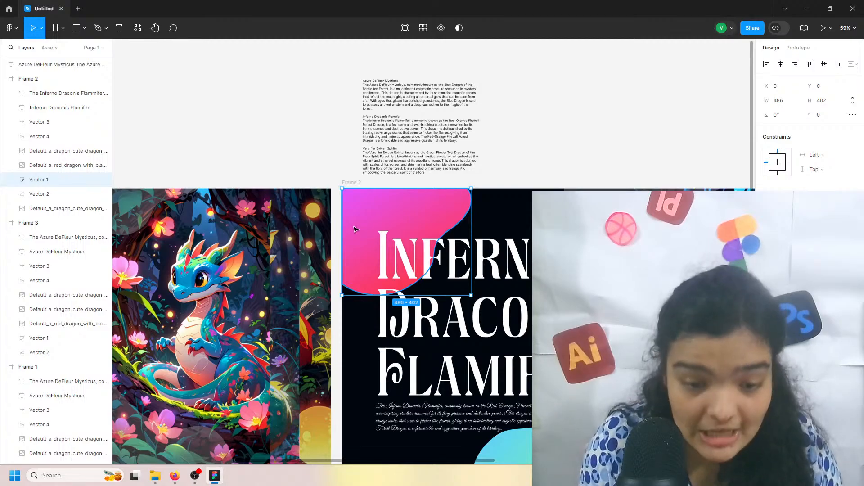
click(768, 246)
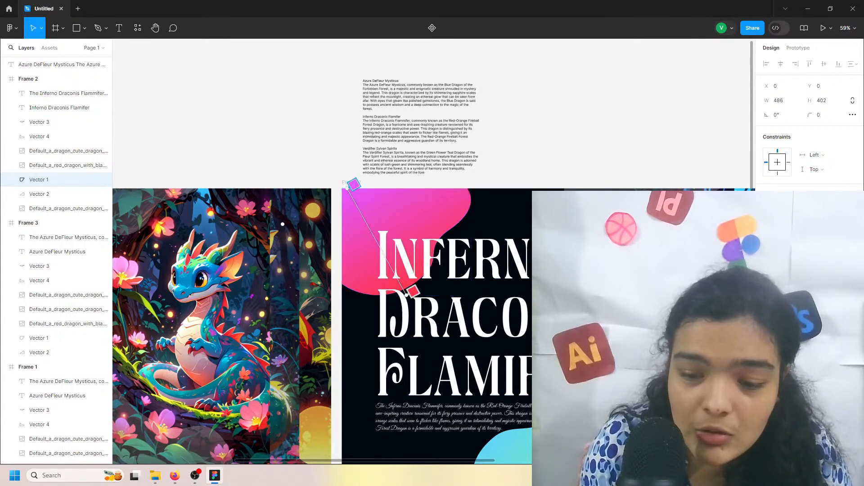
scroll(408, 365, right, 4)
scroll(409, 366, left, 5)
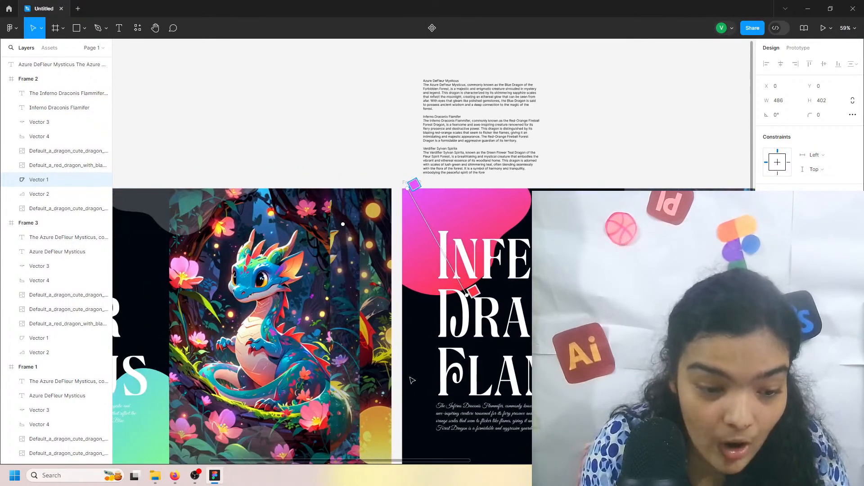
scroll(339, 254, right, 5)
scroll(339, 254, down, 1)
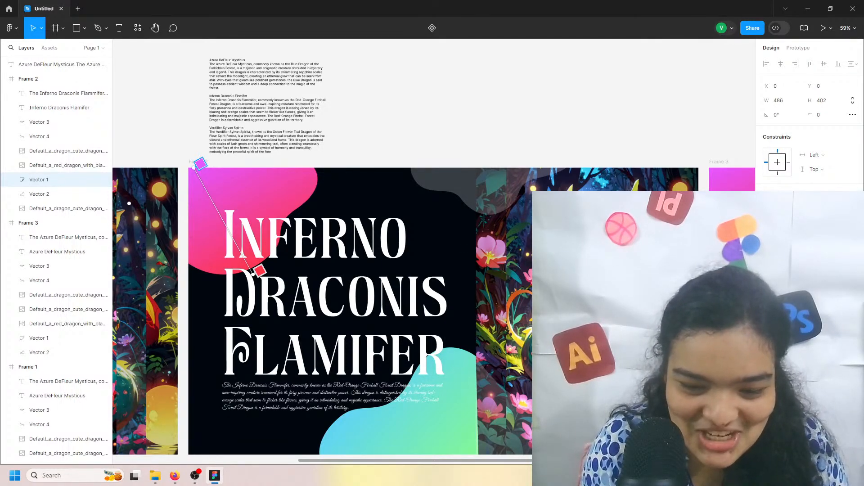
key(i)
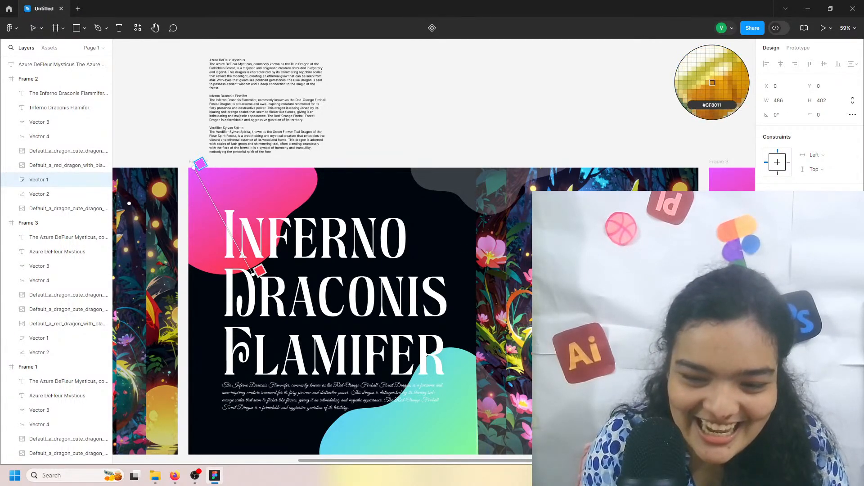
click(712, 82)
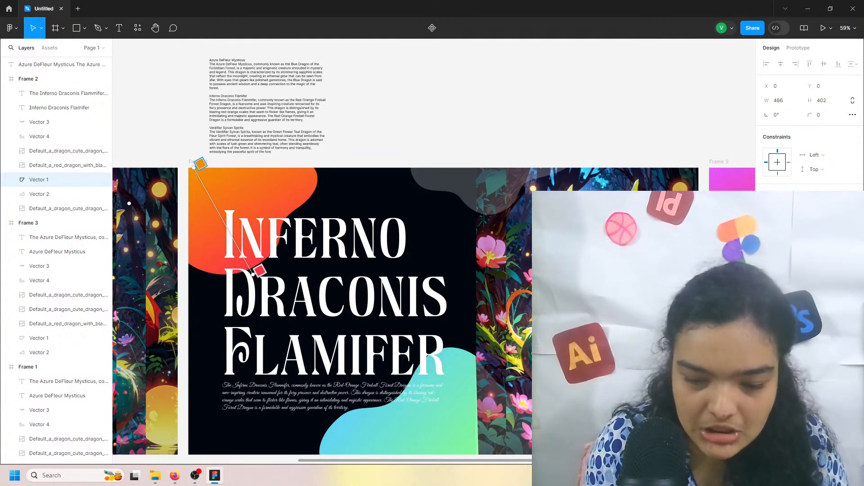
click(744, 265)
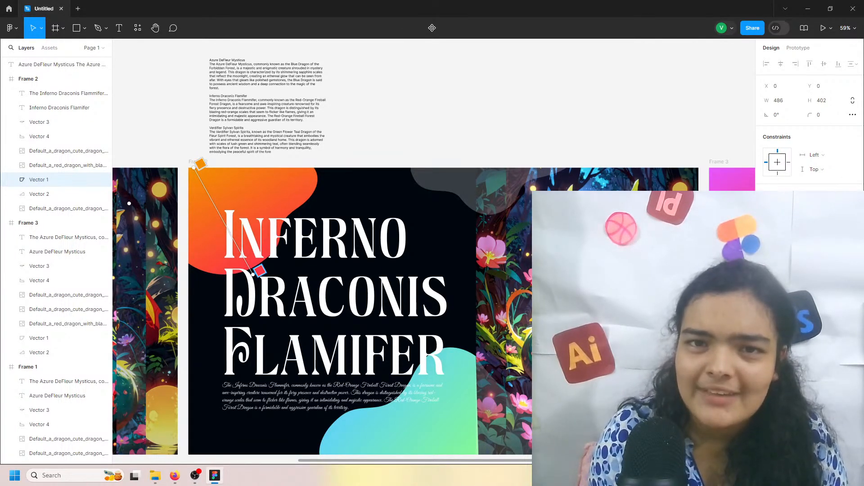
key(Escape)
scroll(355, 164, down, 3)
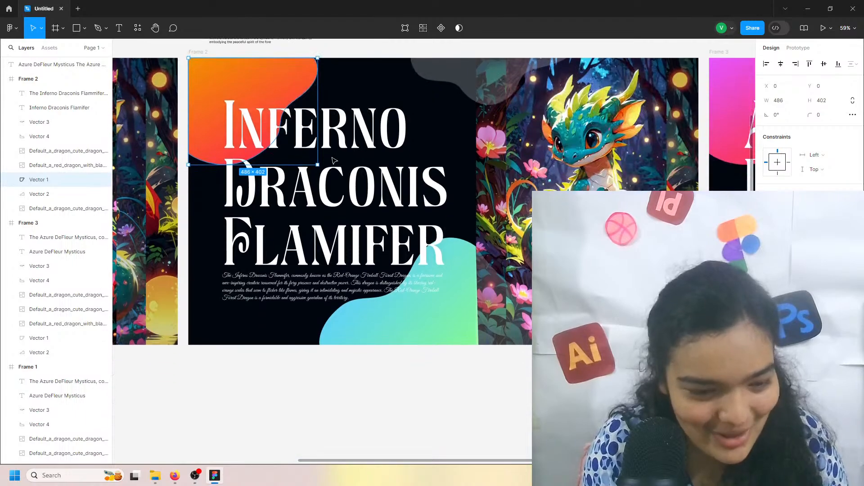
Step: Reduce the gradient on Frame 2's lower wavy shape to two stops, with yellow and teal sampled from the dragon image
click(442, 358)
click(441, 342)
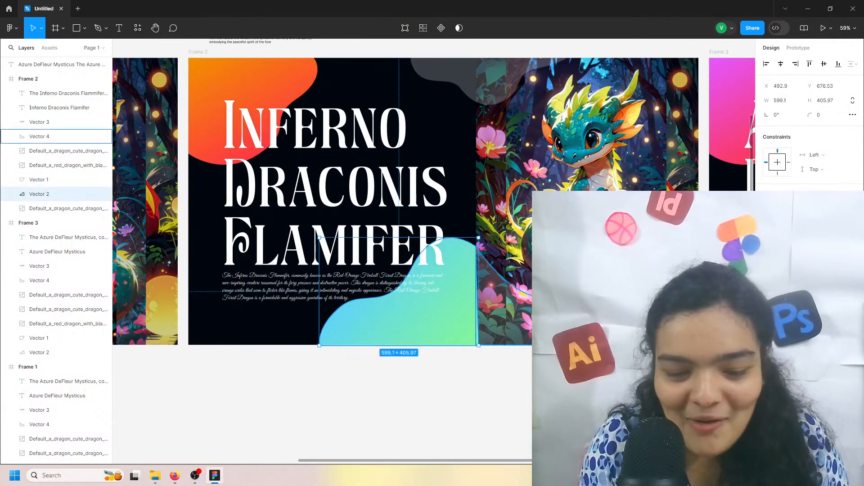
click(770, 246)
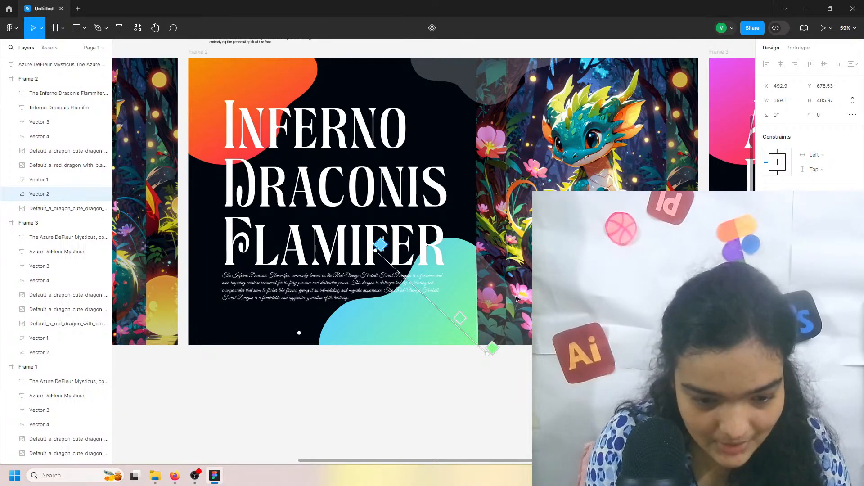
scroll(574, 133, up, 1)
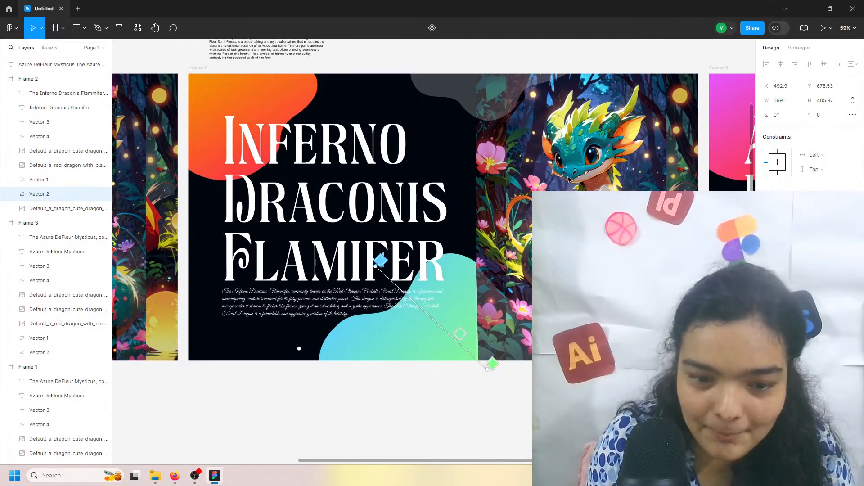
scroll(417, 270, right, 1)
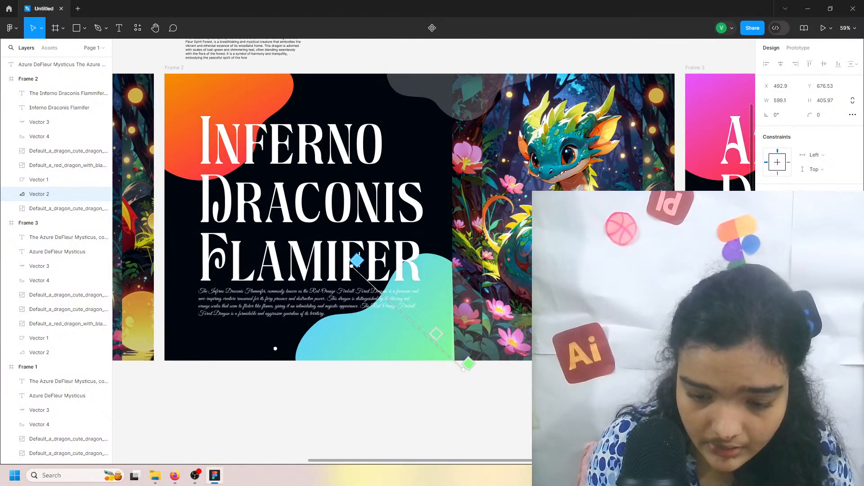
key(Delete)
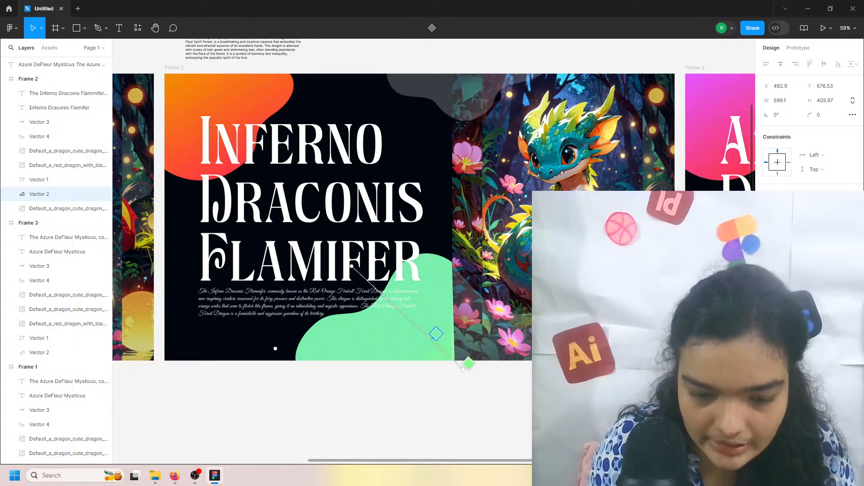
key(i)
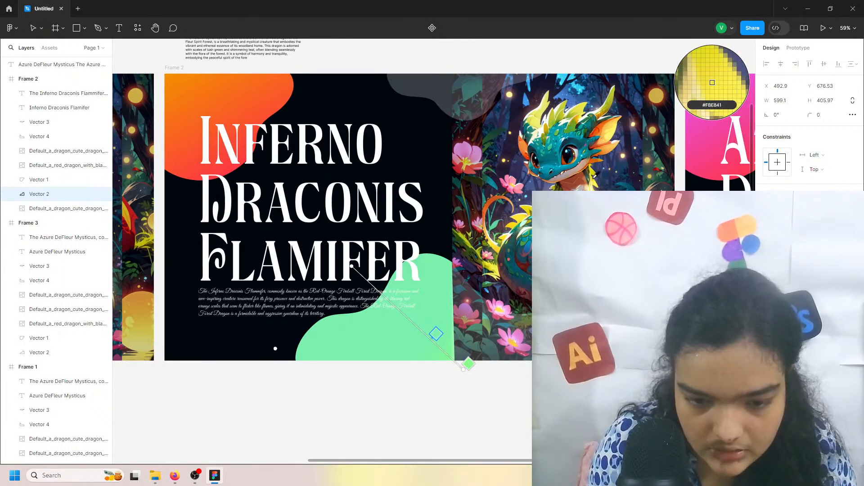
click(712, 82)
click(468, 364)
key(i)
click(710, 79)
click(436, 333)
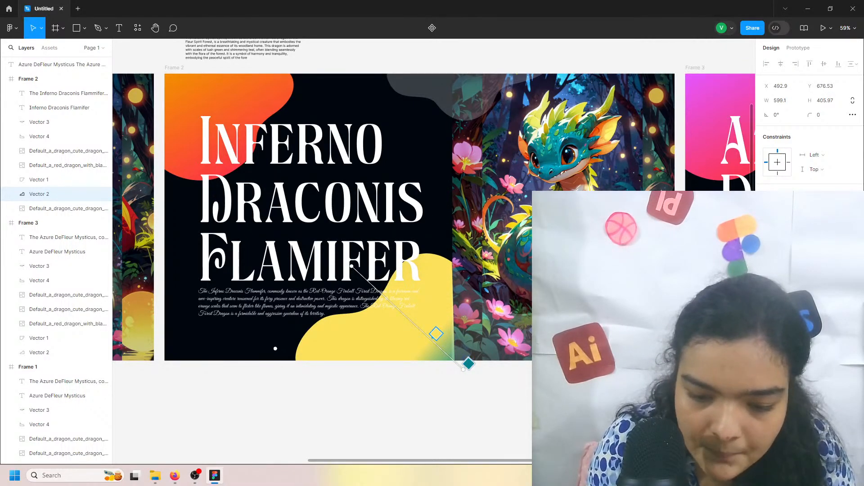
drag(436, 334, 292, 210)
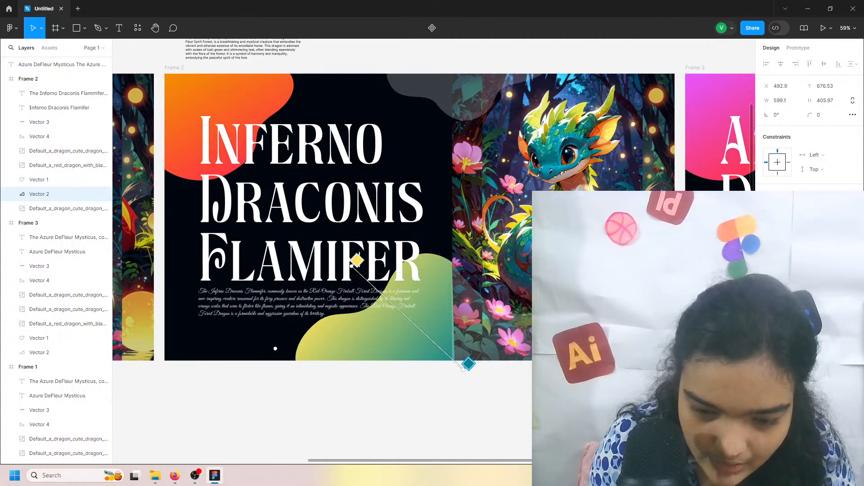
Step: Change the end stop of the lower wavy shape's gradient to a light green
drag(745, 326, 745, 297)
drag(711, 375, 697, 375)
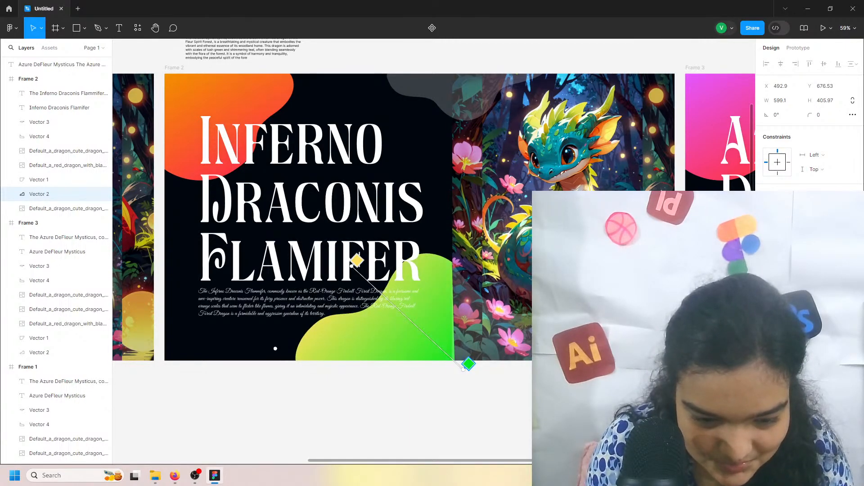
drag(748, 297, 723, 291)
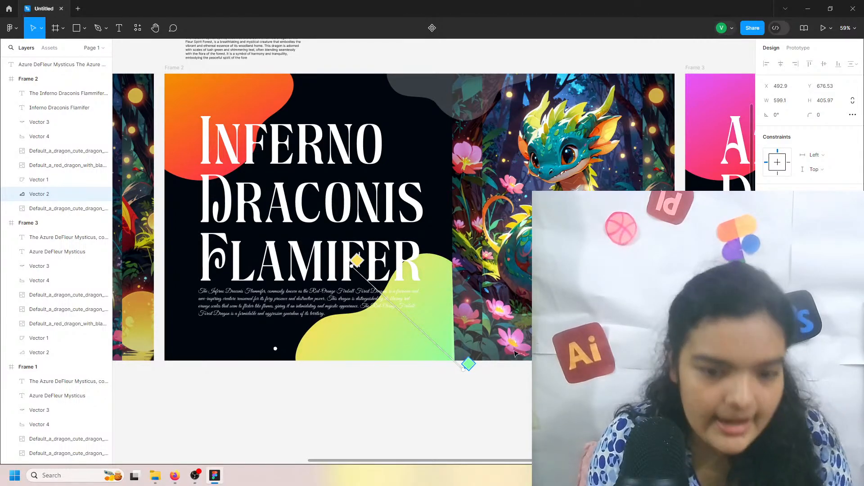
Step: Try a yellow sampled from the dragon image as the lower shape's gradient end color, and undo it
key(i)
click(535, 117)
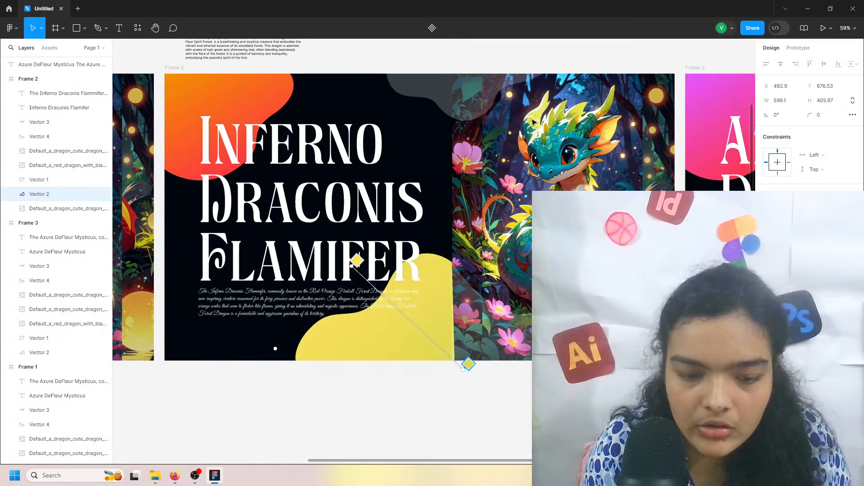
key(ctrl+z)
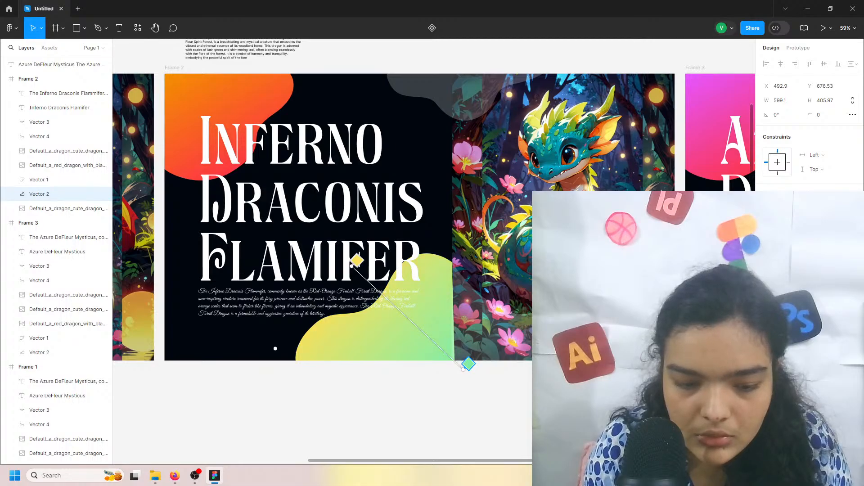
Step: Set the lower wavy shape's gradient to run from lime green to turquoise green, and deselect the shape
scroll(359, 334, left, 4)
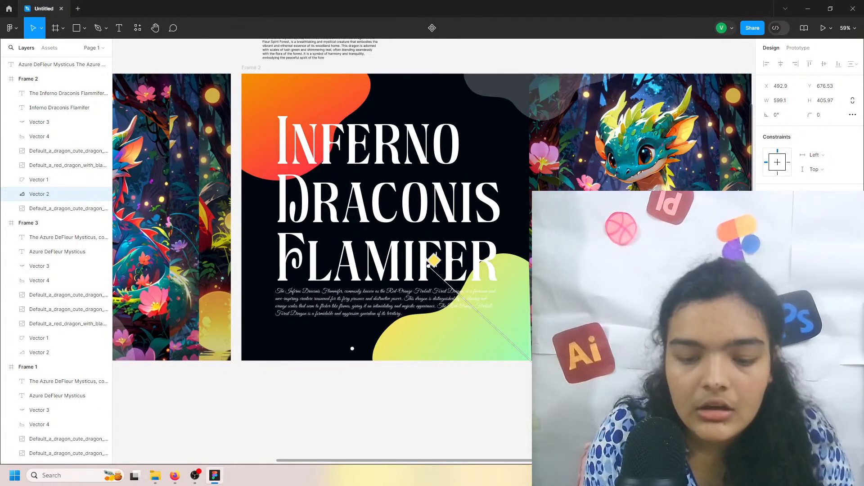
drag(682, 406, 691, 405)
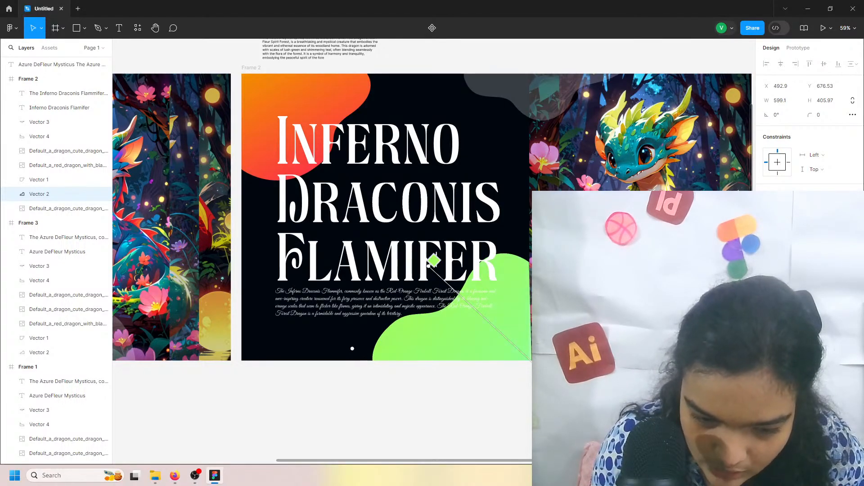
click(729, 351)
drag(729, 351, 742, 321)
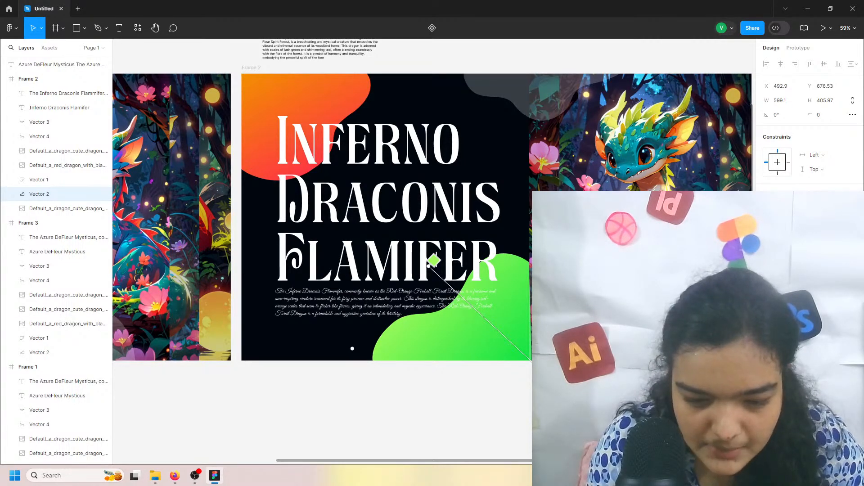
mouse_move(698, 391)
mouse_down()
mouse_move(706, 391)
mouse_move(693, 390)
mouse_up()
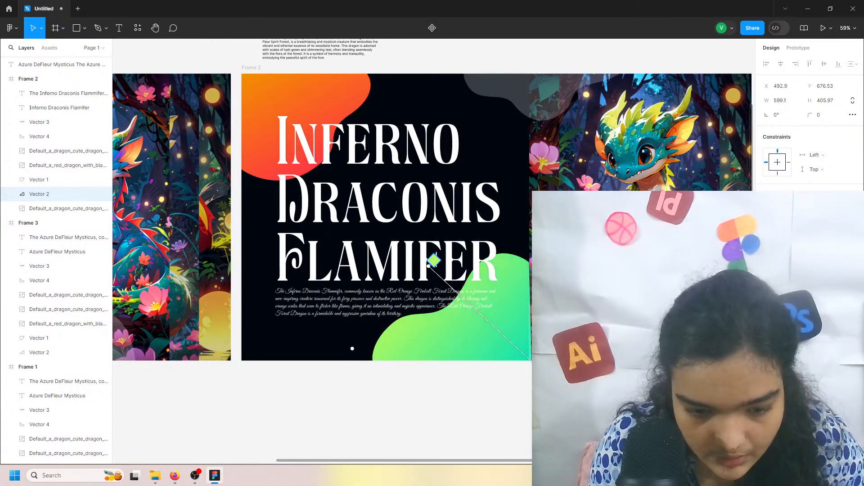
click(414, 423)
Step: Adjust the red end stop of the gradient on Frame 2's upper wavy shape to a slightly different shade
click(306, 135)
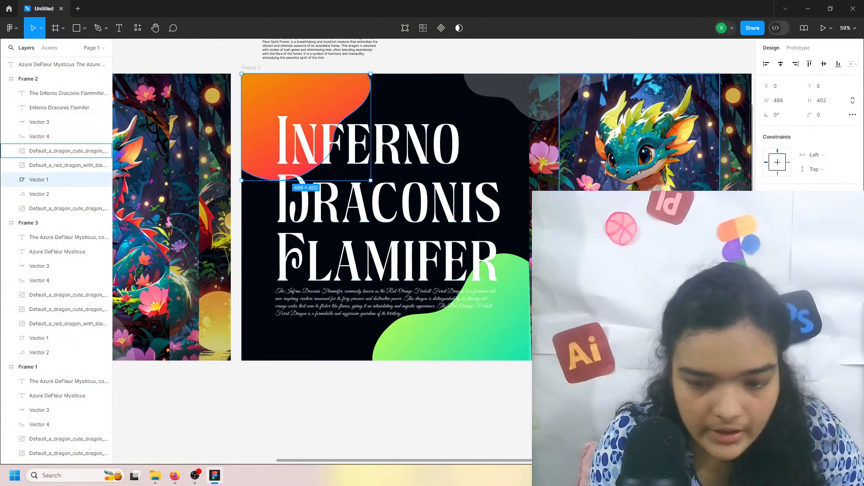
click(768, 246)
click(745, 264)
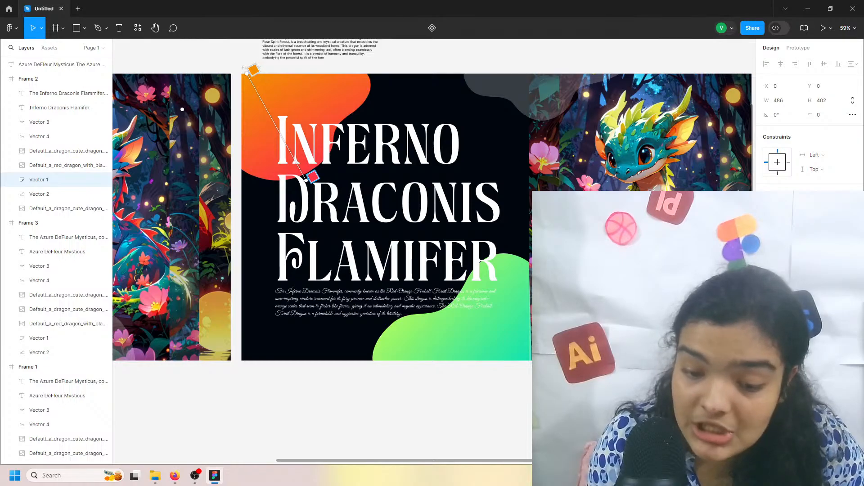
mouse_move(728, 280)
mouse_down()
mouse_move(754, 277)
mouse_move(733, 276)
mouse_up()
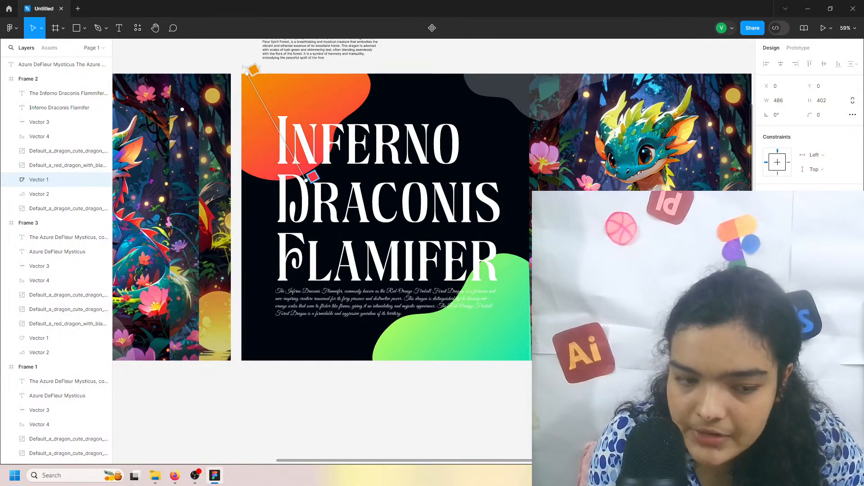
Step: Finish editing the gradient of Frame 2's upper wavy shape and clear the selection
key(Escape)
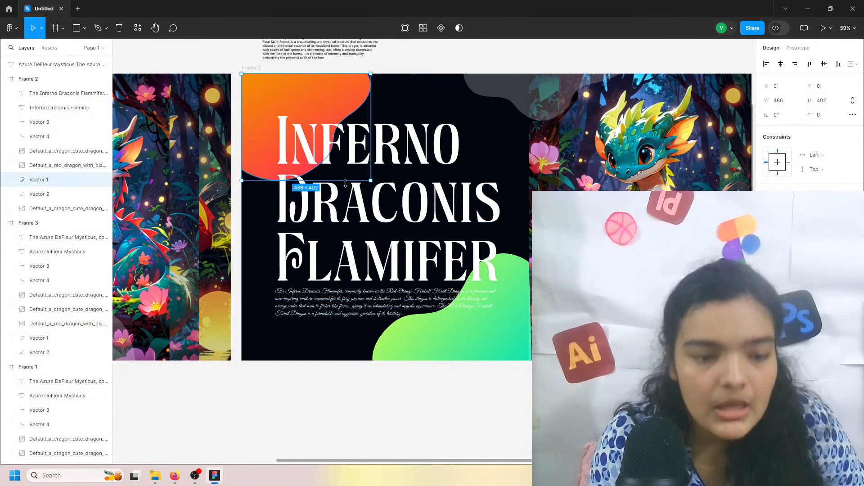
click(373, 206)
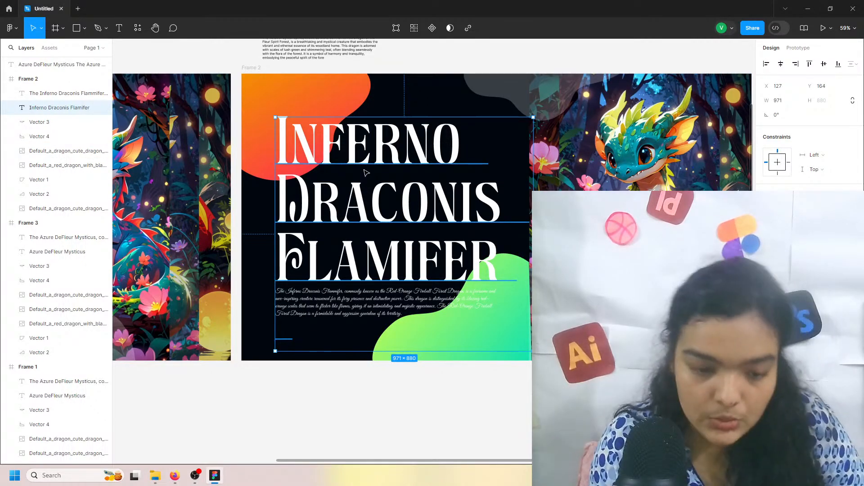
click(436, 425)
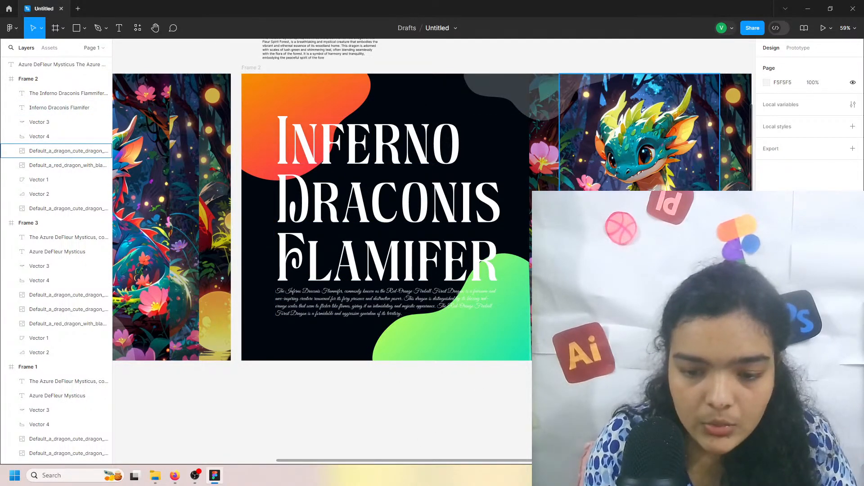
Step: Compare Frame 2's upper wavy shape and overall layout with the matching shapes in Frame 1
scroll(409, 154, right, 4)
scroll(390, 104, left, 1)
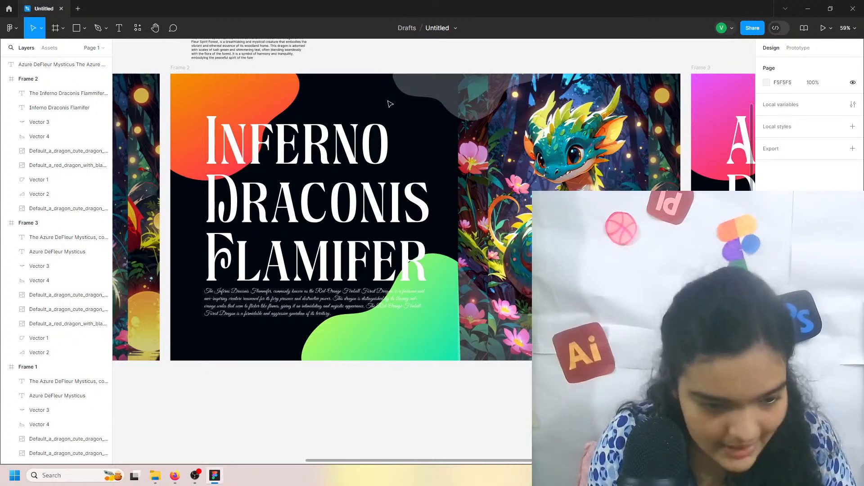
click(227, 100)
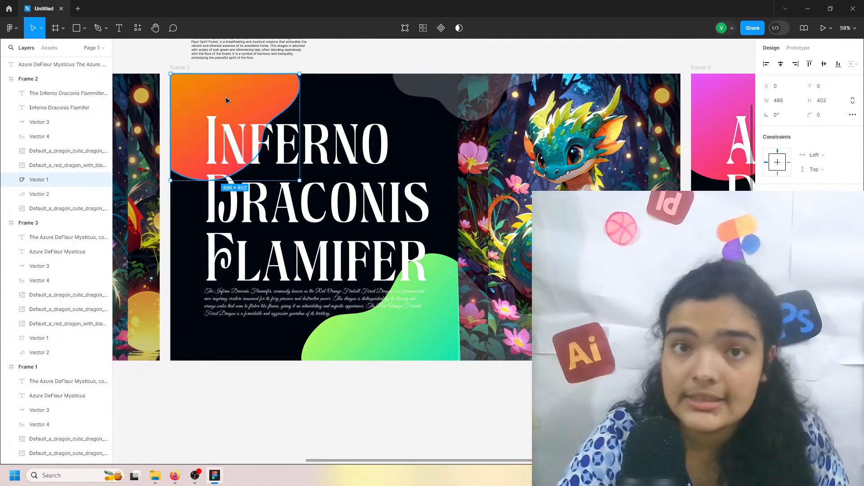
scroll(228, 112, left, 13)
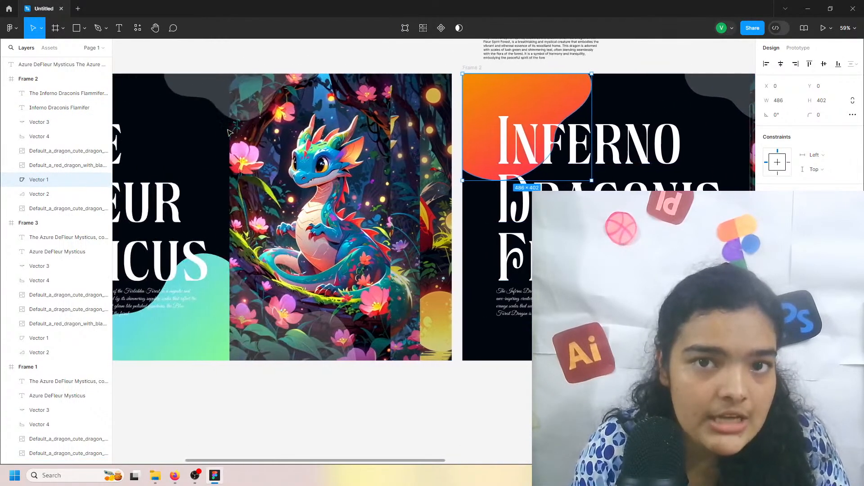
scroll(227, 132, left, 7)
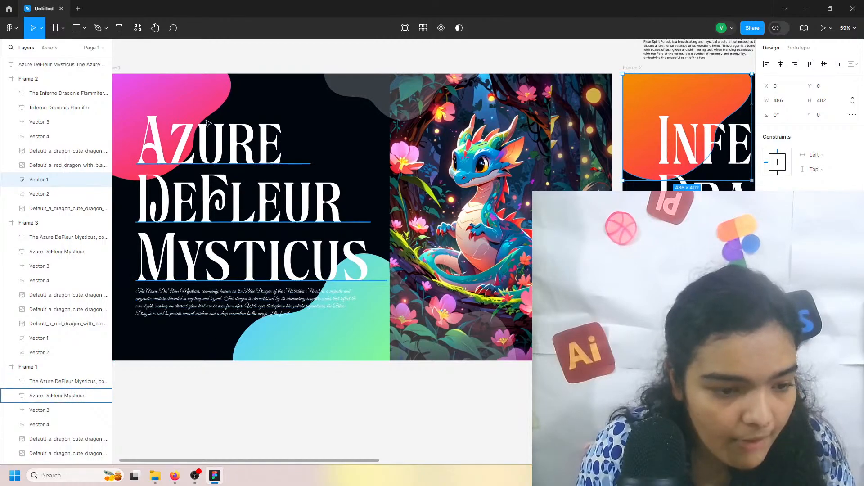
scroll(668, 167, right, 8)
scroll(668, 168, right, 6)
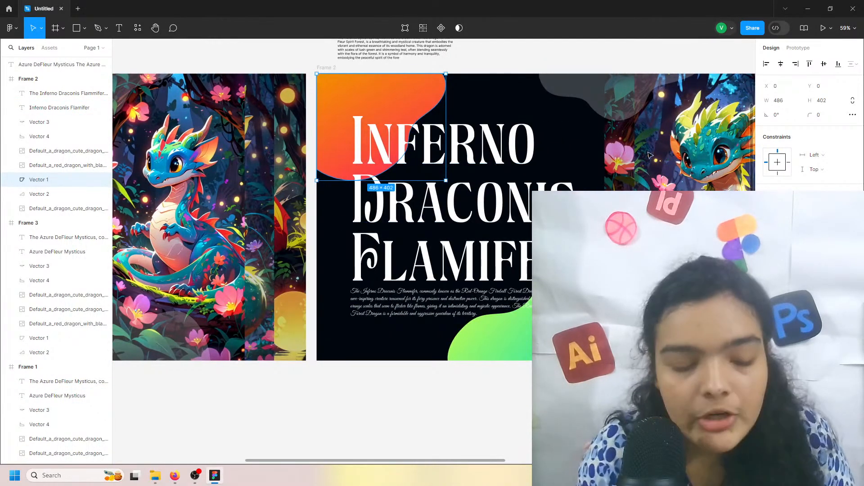
Step: Reshape Frame 2's upper wavy shape by pulling the anchor point on its inner curve outward, away from the frame's corner
double_click(385, 97)
scroll(385, 96, up, 5)
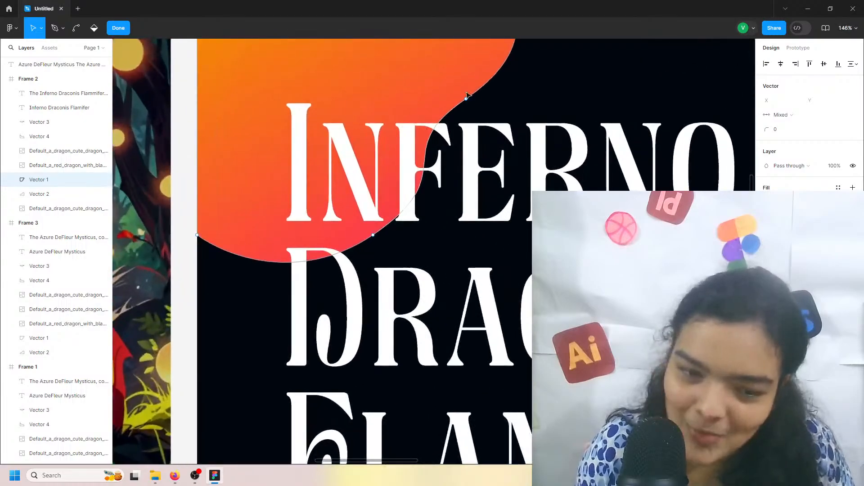
drag(466, 99, 545, 92)
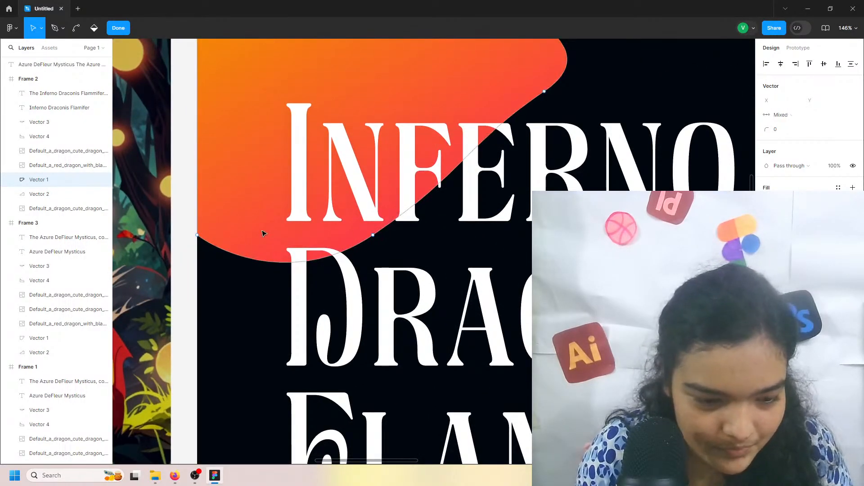
Step: Reshape the lower right side of Frame 2's orange blob by moving its lower anchor and bending the adjoining curves
drag(373, 234, 441, 173)
scroll(465, 196, down, 6)
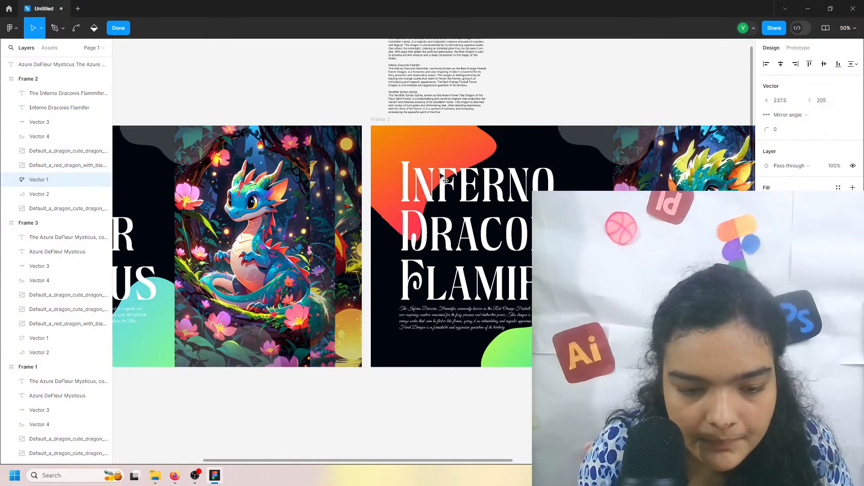
scroll(402, 249, up, 5)
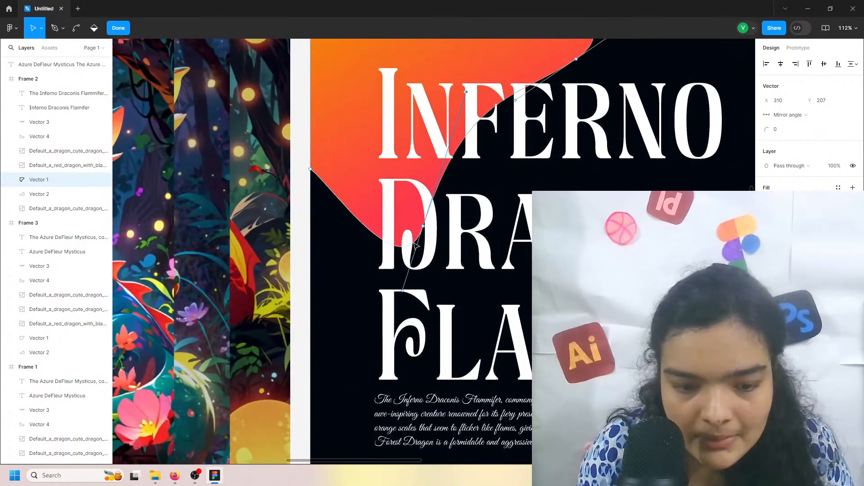
drag(423, 227, 460, 165)
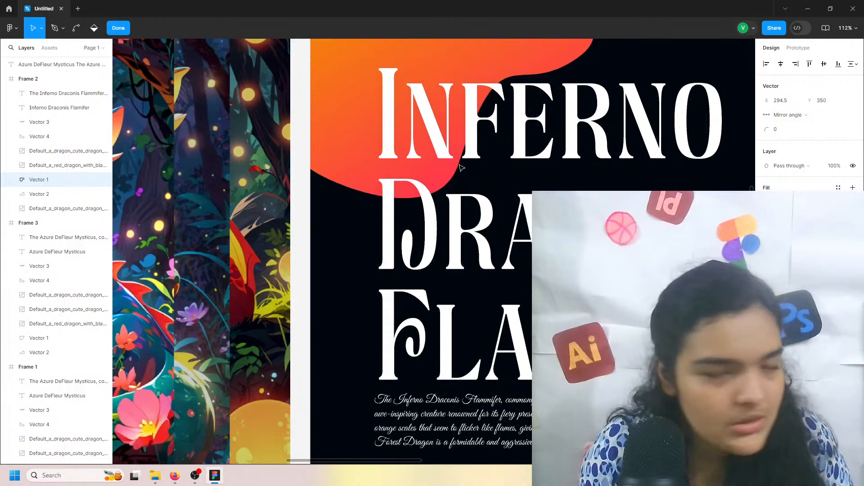
Step: Move the orange blob's right and upper anchors inward to narrow the shape behind the title
scroll(459, 165, up, 2)
scroll(459, 165, right, 2)
scroll(461, 167, up, 1)
click(508, 121)
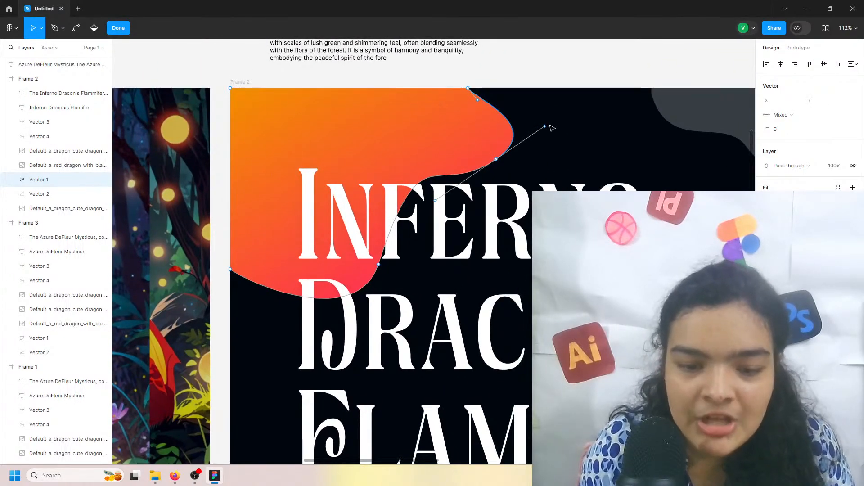
click(549, 132)
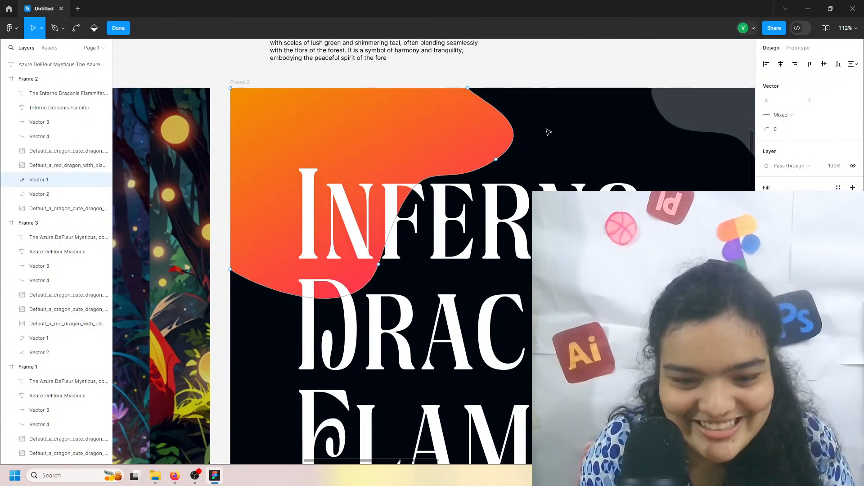
drag(497, 163, 438, 145)
drag(472, 98, 384, 81)
click(442, 141)
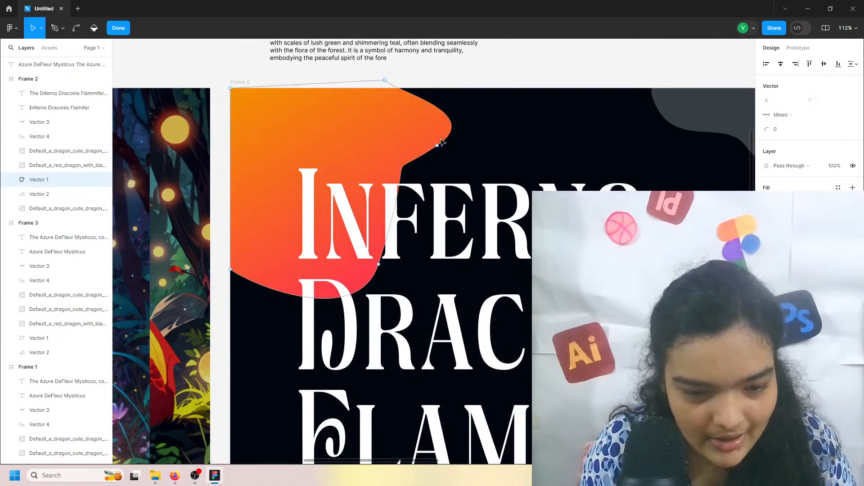
Step: Extend the right anchor's lower curve handle on the orange blob to round its edge, and finish the vector edit
click(438, 146)
drag(378, 190, 442, 179)
click(514, 56)
key(Escape)
scroll(517, 85, down, 5)
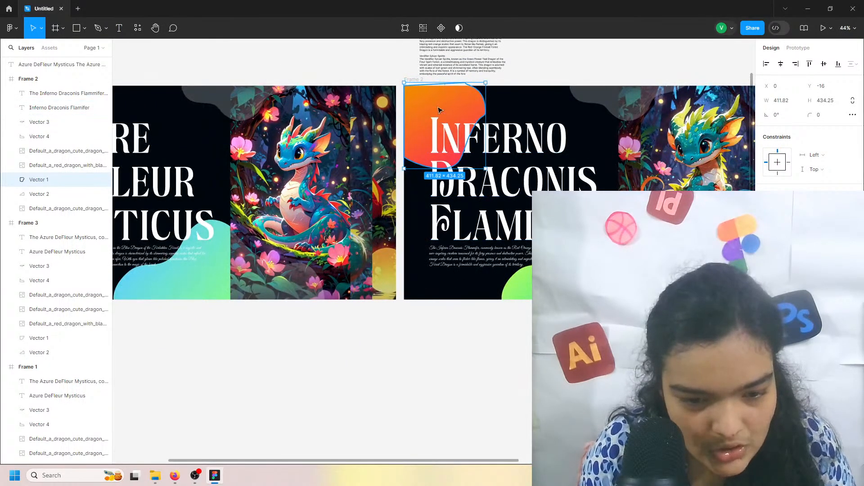
Step: Reopen the orange blob's path and adjust the right anchor's handle to create an inward dip above the title
scroll(336, 95, right, 3)
double_click(351, 101)
scroll(353, 94, up, 5)
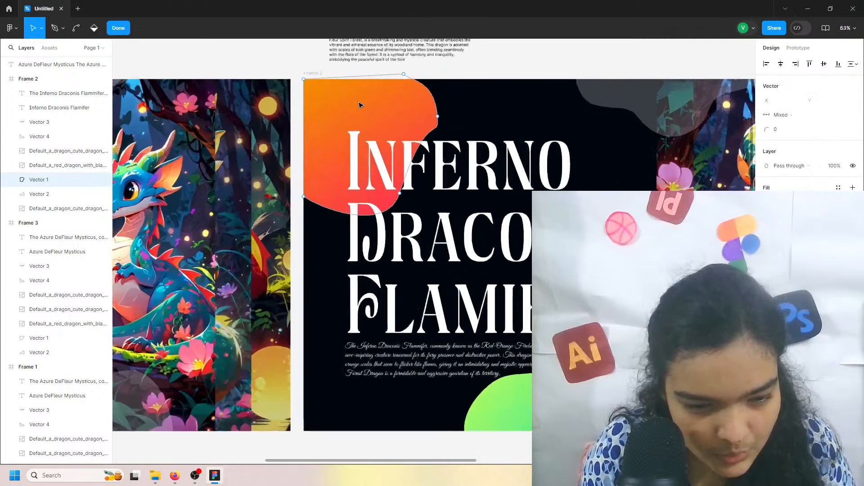
drag(471, 157, 444, 168)
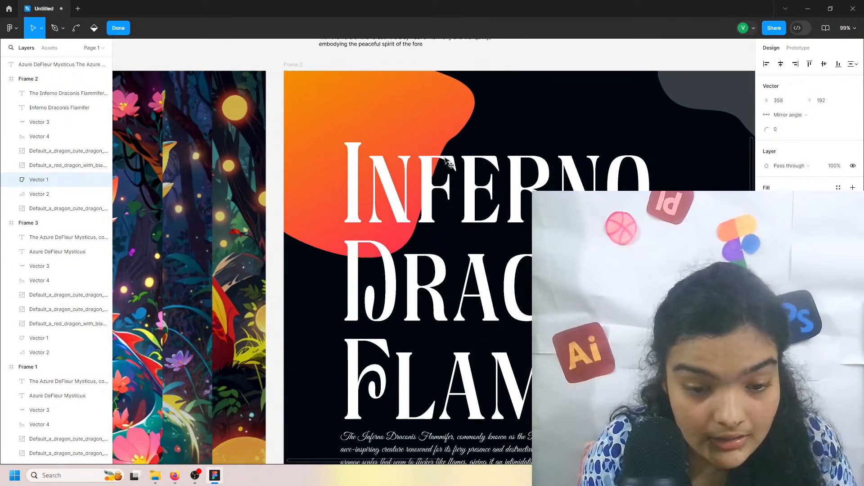
key(Escape)
Step: Bend the orange blob's bottom edge upward from its left anchor
double_click(312, 245)
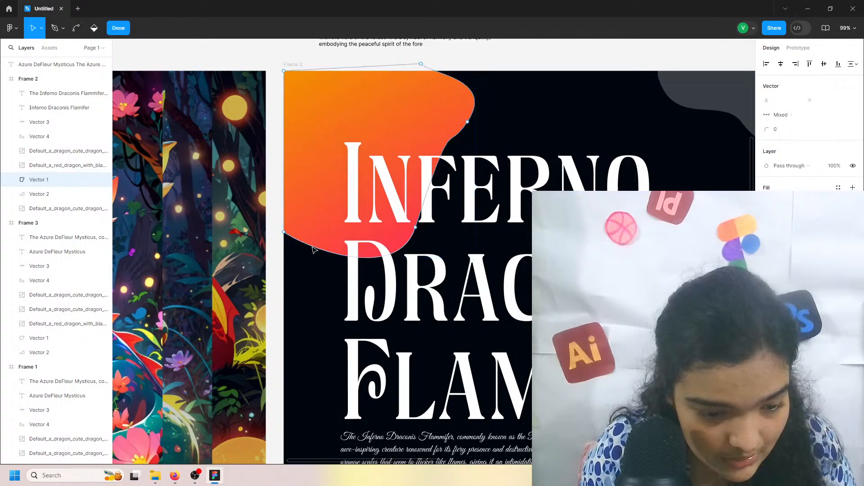
drag(308, 249, 335, 188)
key(Escape)
Step: Reposition the curve handles of the orange blob's lower right anchor to flatten the bottom edge
double_click(458, 116)
click(446, 155)
click(415, 227)
drag(453, 109, 419, 132)
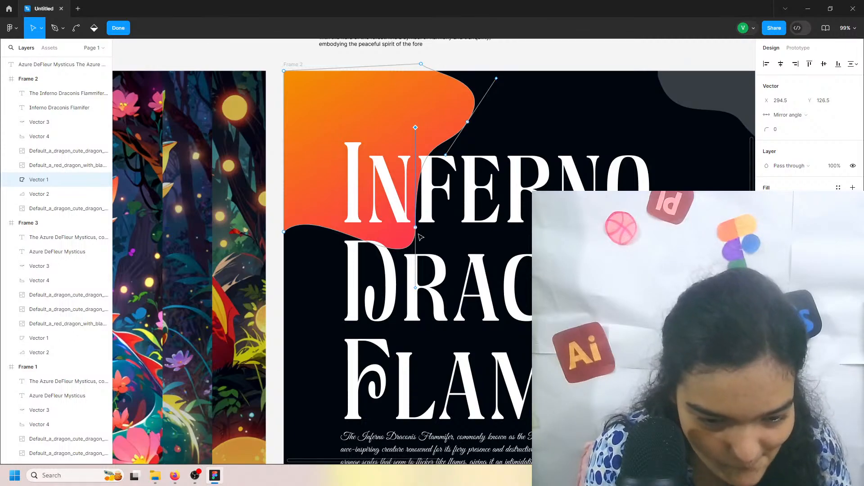
click(416, 289)
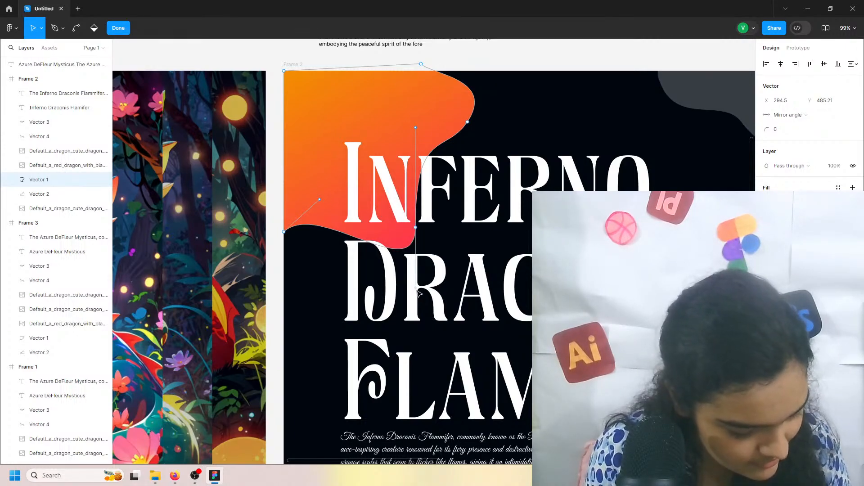
drag(418, 293, 410, 243)
Step: Shift the orange blob's bottom edge slightly down and bulge its lower right corner outward, finishing the vector edit
double_click(440, 125)
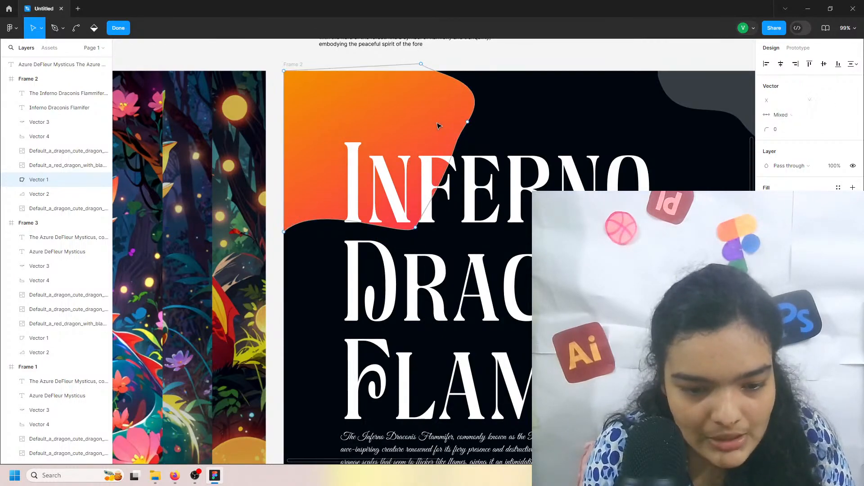
double_click(460, 124)
click(467, 122)
drag(466, 142, 413, 143)
drag(356, 225, 354, 242)
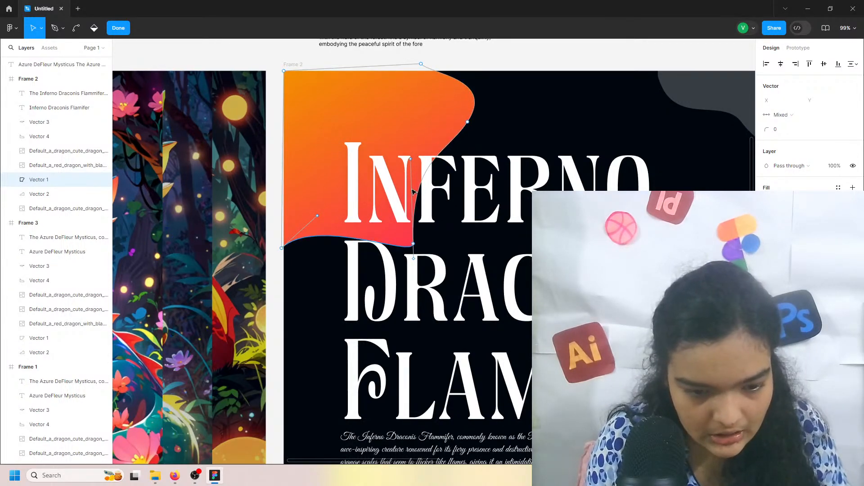
drag(410, 159, 520, 268)
double_click(533, 80)
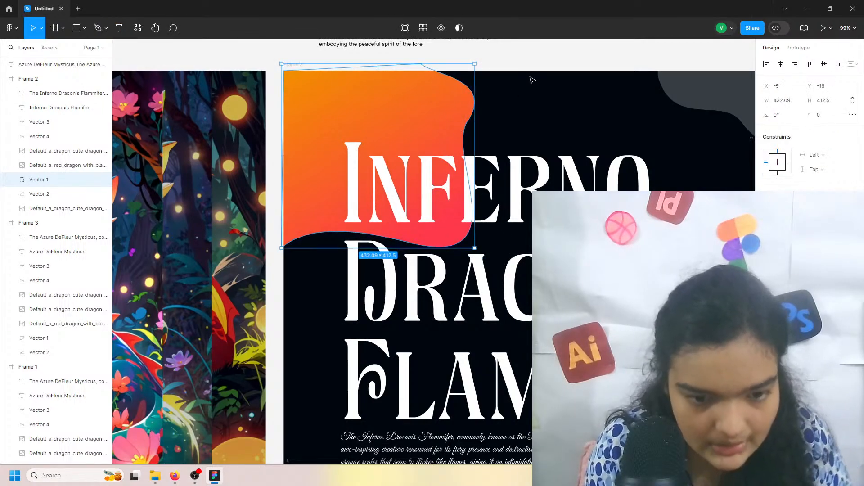
Step: Edit the green blob in Frame 2 and move its upper left anchor up and outward behind the title
scroll(523, 253, right, 4)
scroll(516, 342, down, 2)
double_click(517, 415)
scroll(505, 260, down, 2)
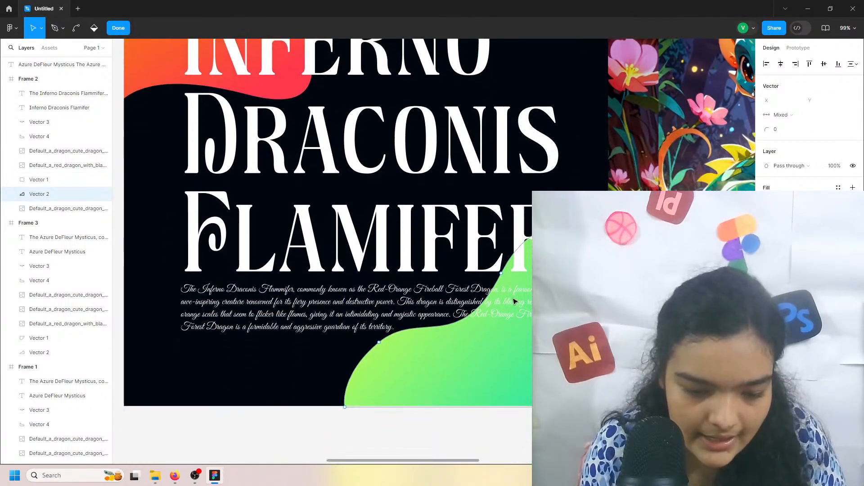
drag(501, 270, 460, 224)
click(377, 349)
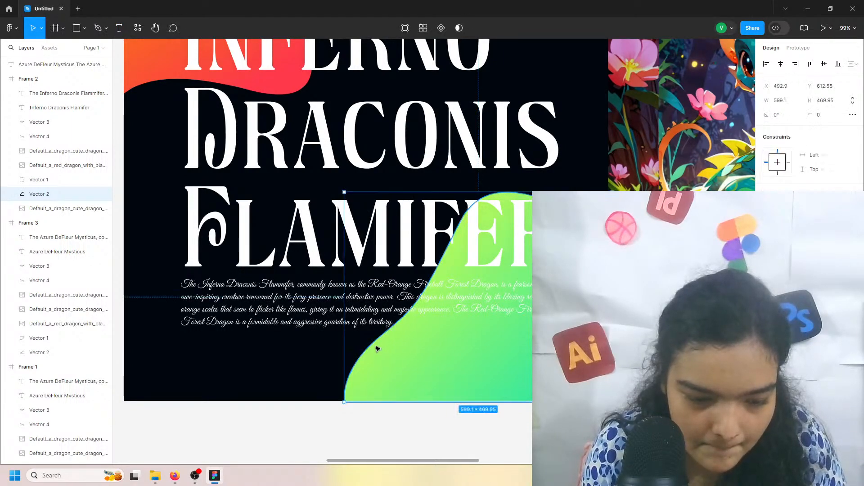
Step: Move the green blob's lower left anchor inward to carve a hollow beside the description text
drag(379, 337, 448, 347)
key(Escape)
double_click(387, 354)
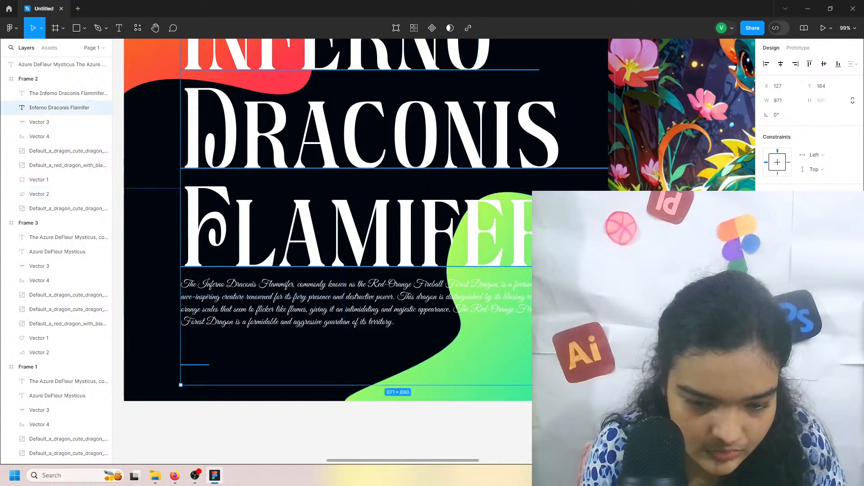
click(387, 354)
key(Escape)
Step: Adjust the handle of the green blob's upper left anchor to smooth its shoulder, and finish the vector edit
double_click(432, 393)
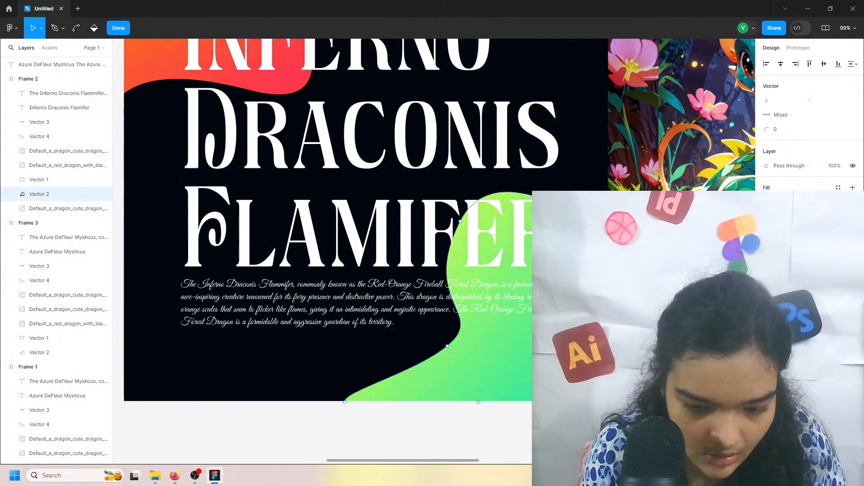
click(460, 221)
drag(493, 156, 524, 155)
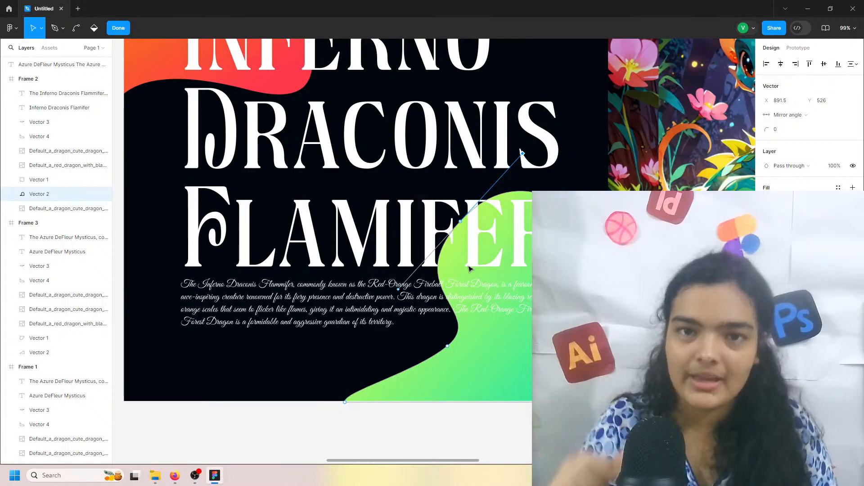
scroll(468, 269, down, 1)
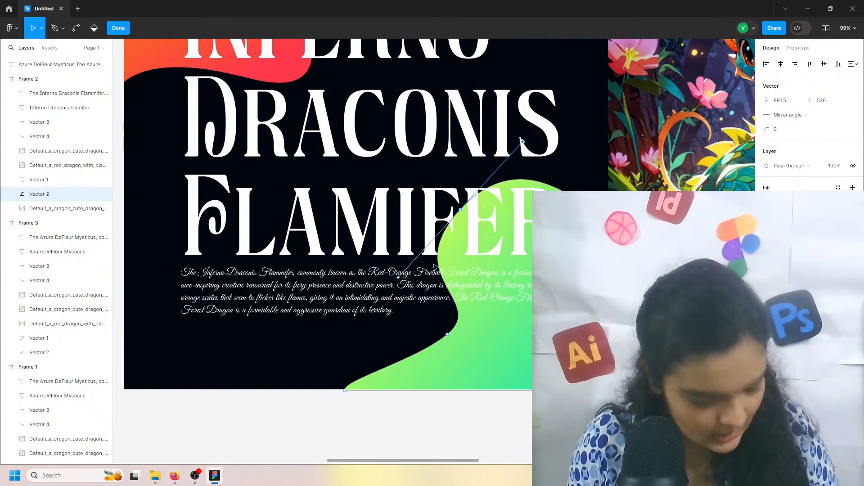
scroll(446, 269, down, 5)
double_click(419, 378)
Step: Reduce the green blob's height to 319 from its top edge, keeping it at the bottom of Frame 2
scroll(405, 342, left, 3)
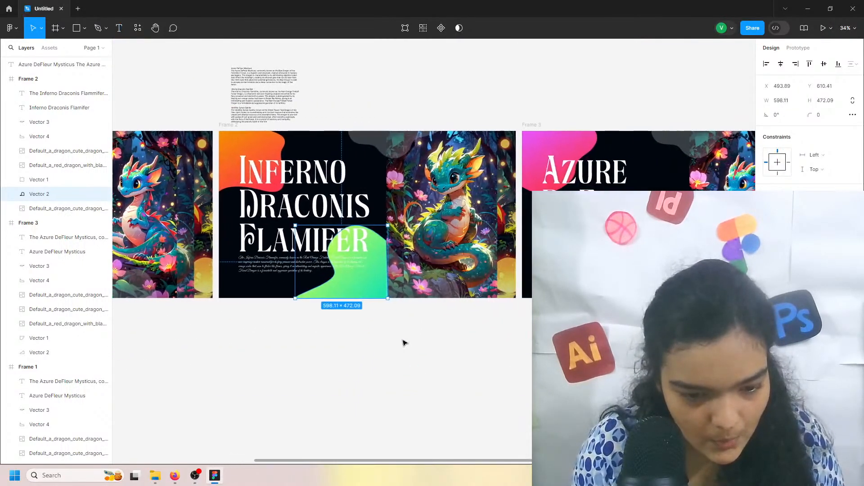
scroll(347, 273, up, 3)
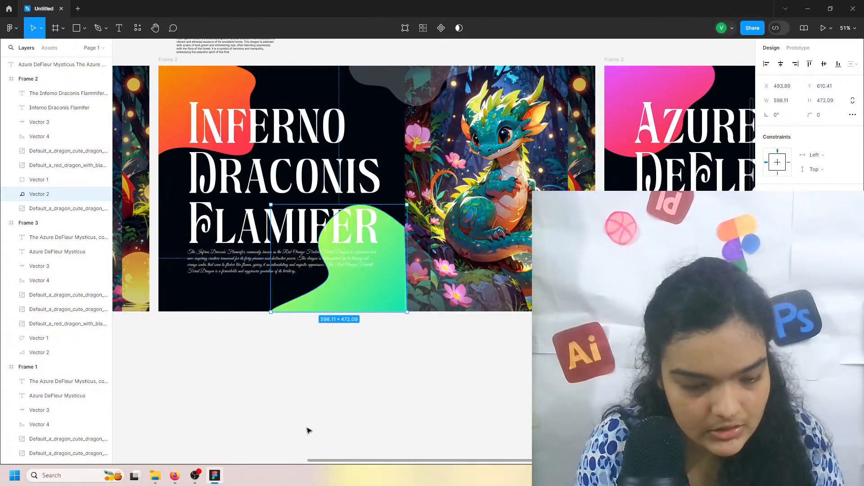
scroll(392, 238, up, 1)
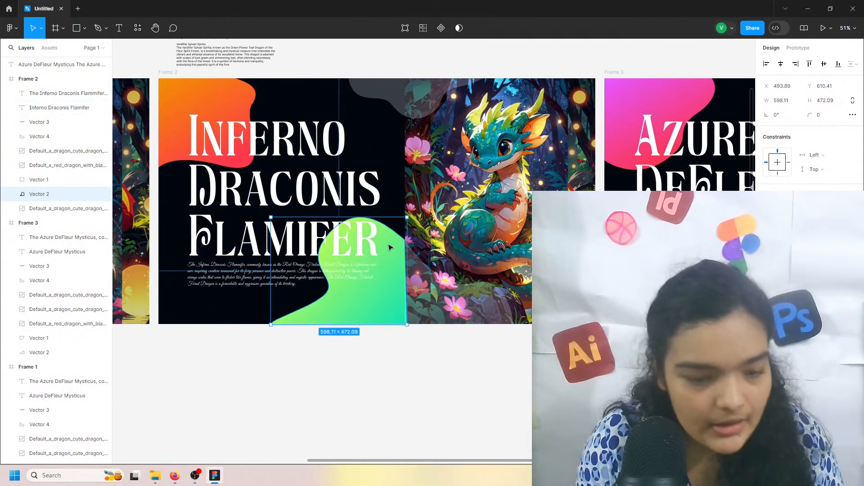
drag(385, 225, 381, 251)
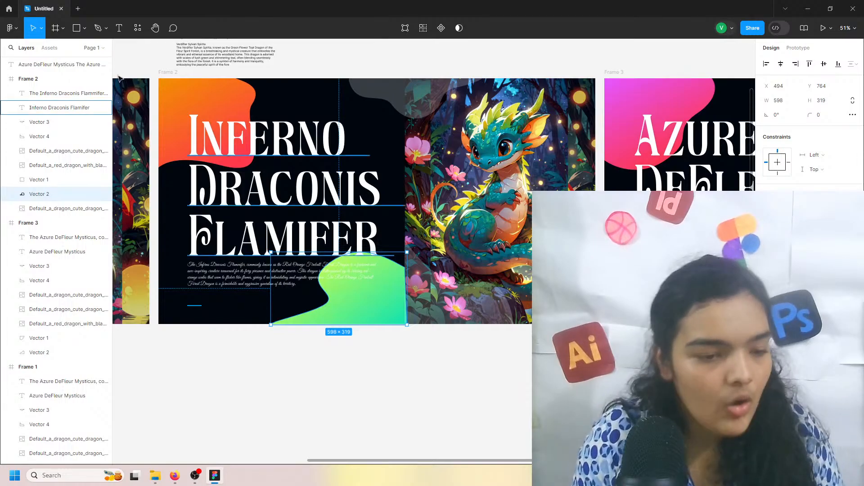
Step: Shrink the orange blob in Frame 2 to 313 × 293 and nudge it left to X -15 and slightly up
click(190, 167)
drag(189, 170, 191, 141)
key(shift+Left)
key(Up)
key(Up)
drag(245, 95, 227, 92)
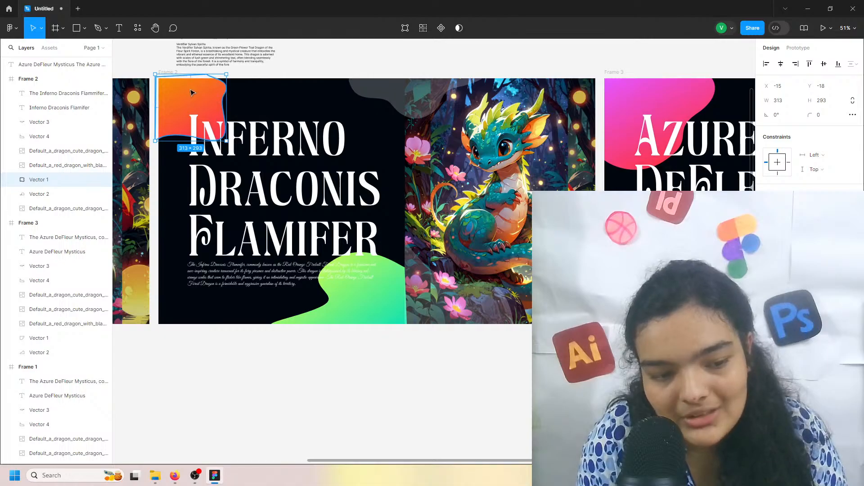
click(301, 64)
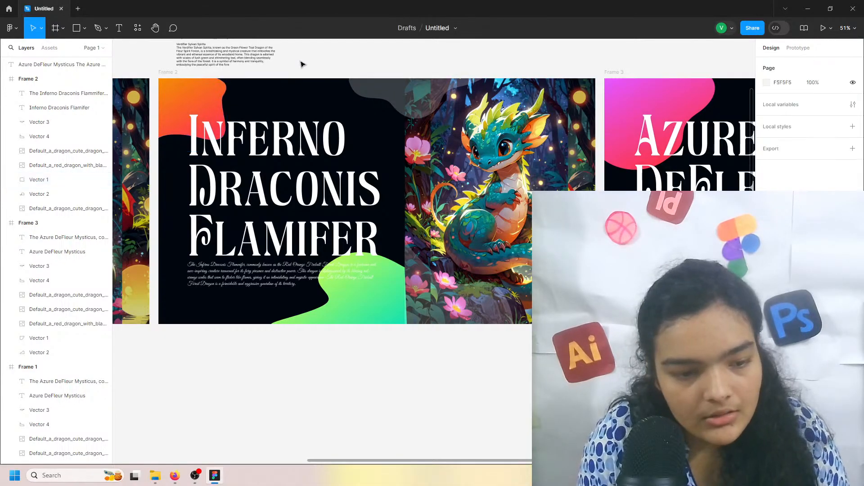
Step: Stretch the orange blob taller from its bottom edge and shift it slightly upward in Frame 2
scroll(279, 135, left, 4)
click(278, 140)
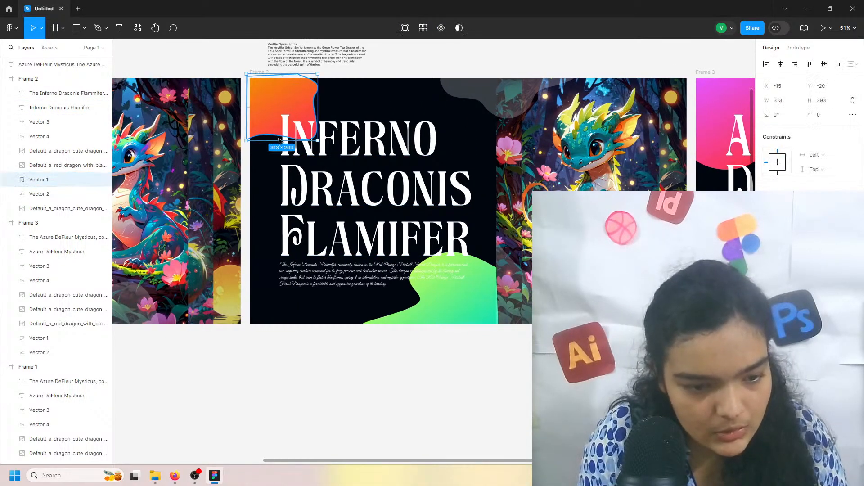
drag(282, 141, 282, 169)
drag(272, 118, 272, 115)
click(451, 84)
Step: Move the dragon reference text block from above Frame 2 to above Frame 3
scroll(451, 70, right, 2)
click(454, 67)
scroll(443, 71, right, 2)
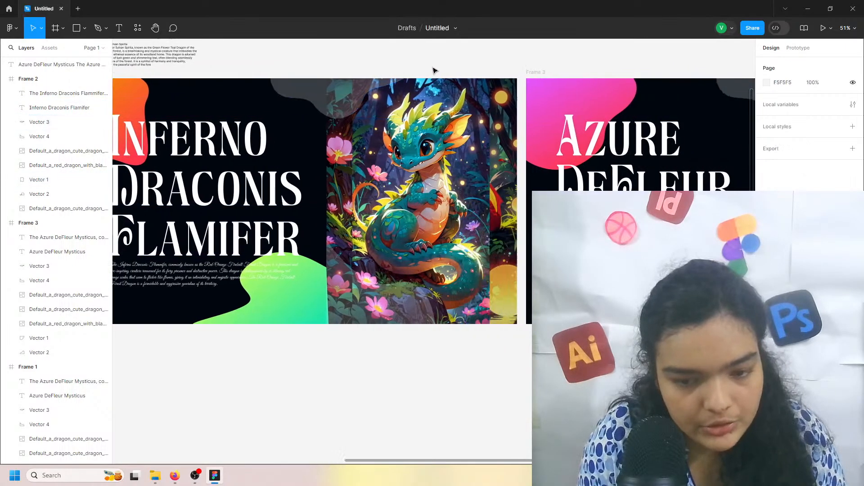
scroll(289, 80, up, 2)
drag(167, 133, 579, 139)
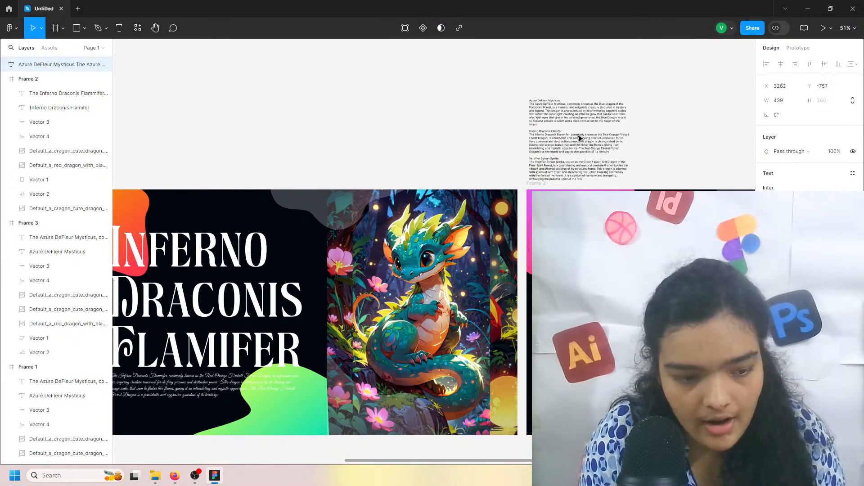
Step: Copy the Verdifier Sylvan Spirita heading from the reference text block above Frame 3
scroll(529, 199, right, 2)
scroll(529, 200, up, 8)
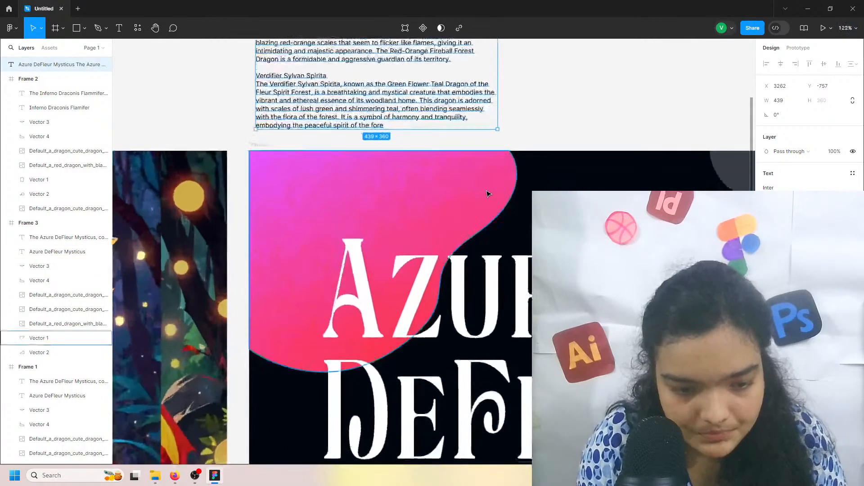
click(488, 193)
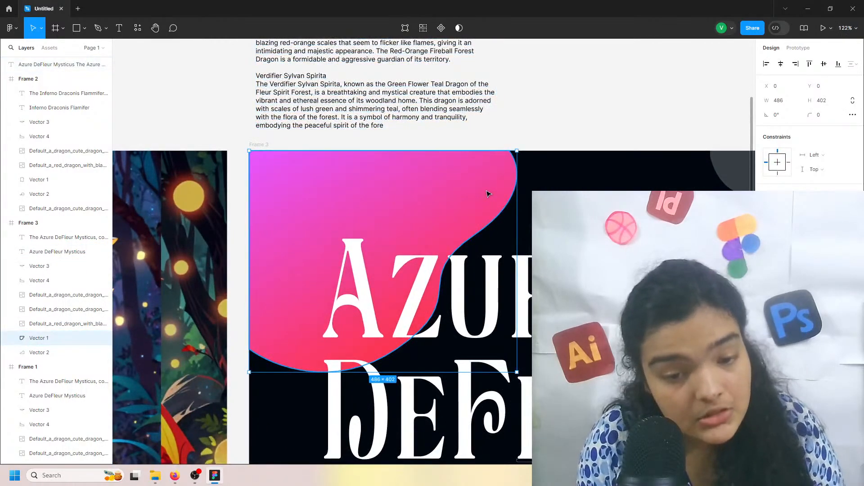
scroll(488, 193, up, 2)
triple_click(297, 122)
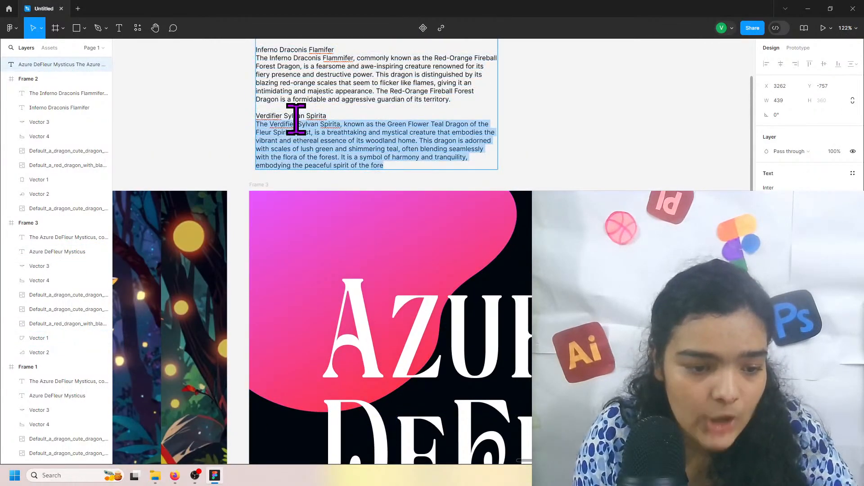
triple_click(304, 115)
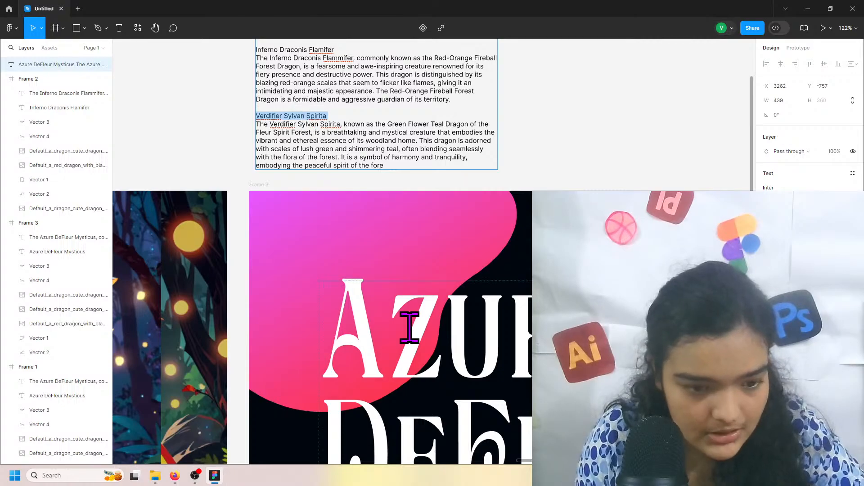
Step: Try to replace Frame 3's Azure DeFleur Mysticus title with the copied text and delete the stray leading letter A
click(463, 365)
scroll(463, 361, down, 4)
scroll(469, 356, down, 5)
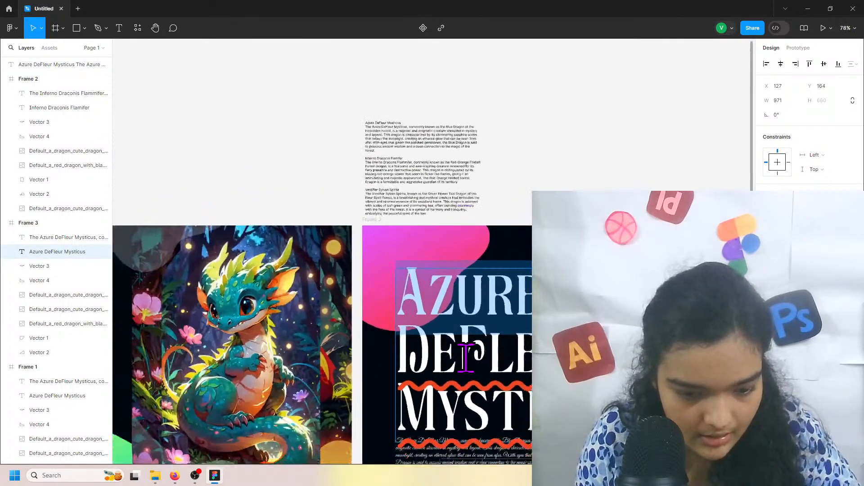
double_click(470, 356)
click(444, 315)
drag(432, 313, 626, 412)
key(ctrl+v)
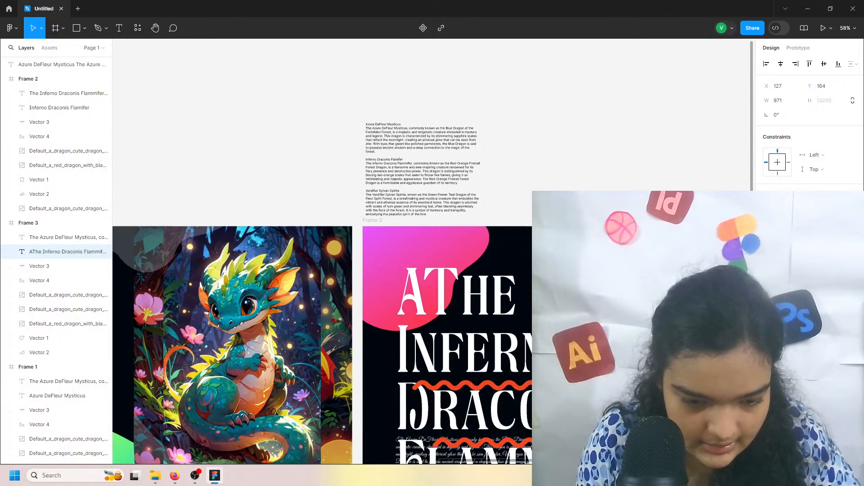
scroll(481, 281, left, 1)
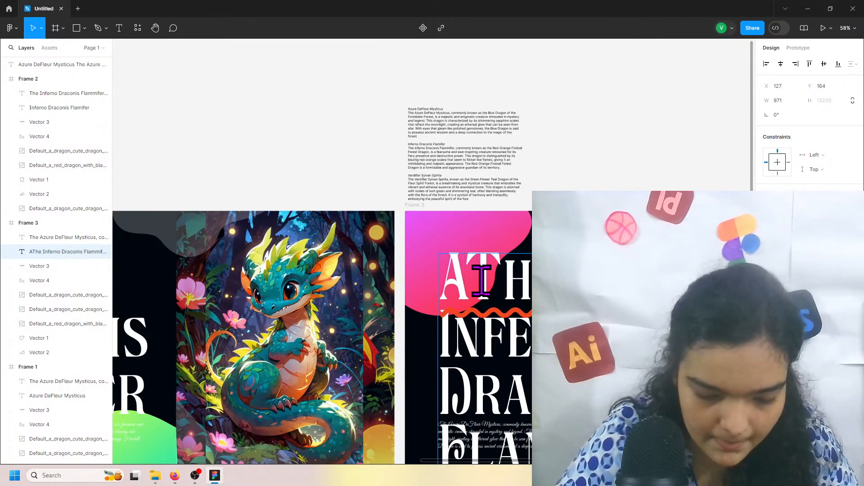
click(481, 281)
key(BackSpace)
key(ctrl+a)
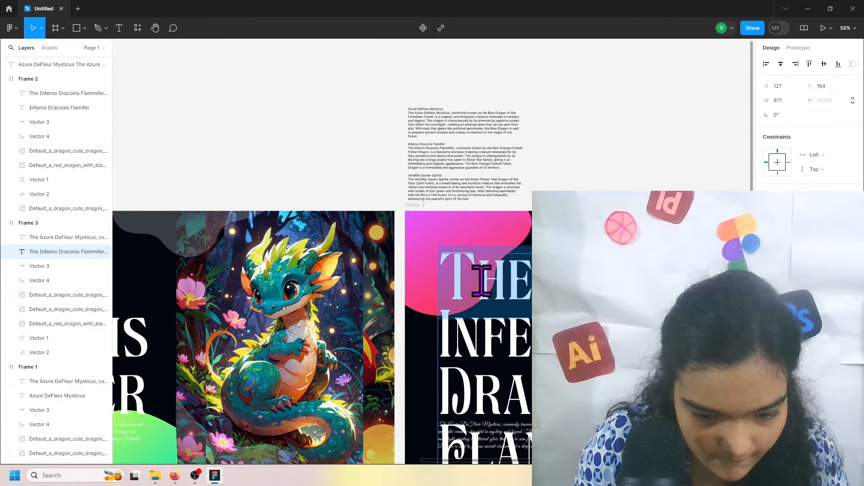
Step: Copy only the "Verdifier Sylvan Spirita" heading line from the dragon reference text block above Frame 3
click(436, 169)
triple_click(440, 178)
click(434, 175)
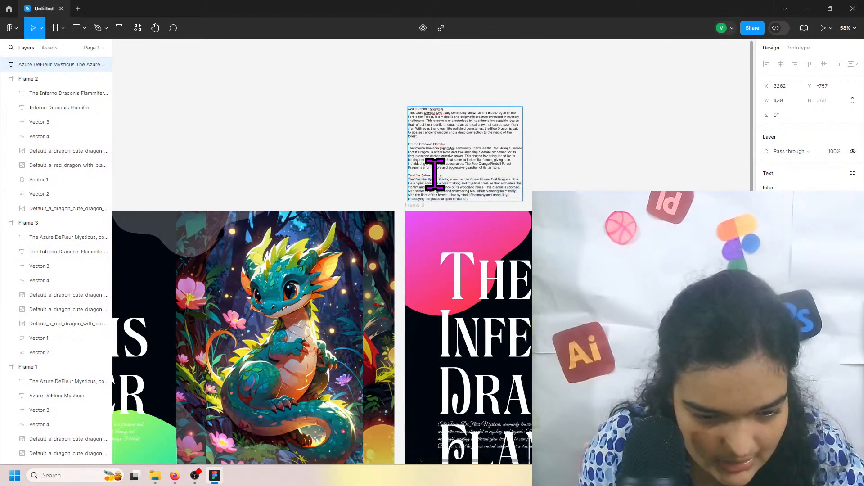
scroll(432, 176, up, 5)
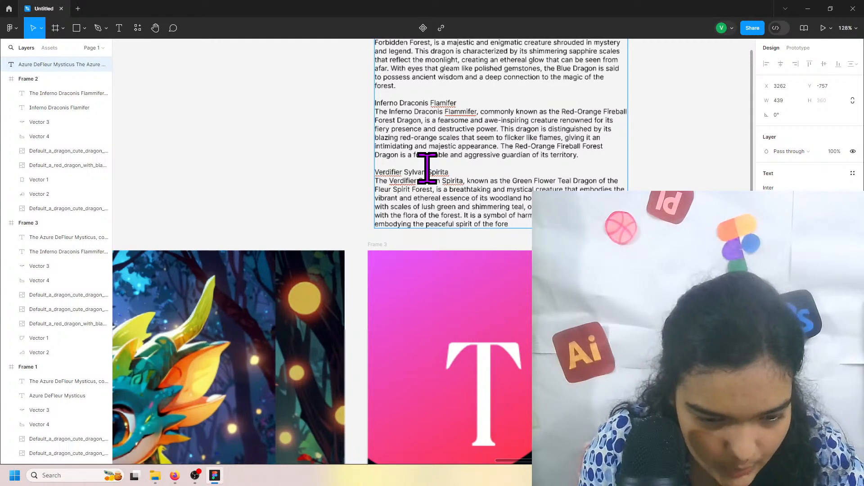
drag(450, 170, 369, 169)
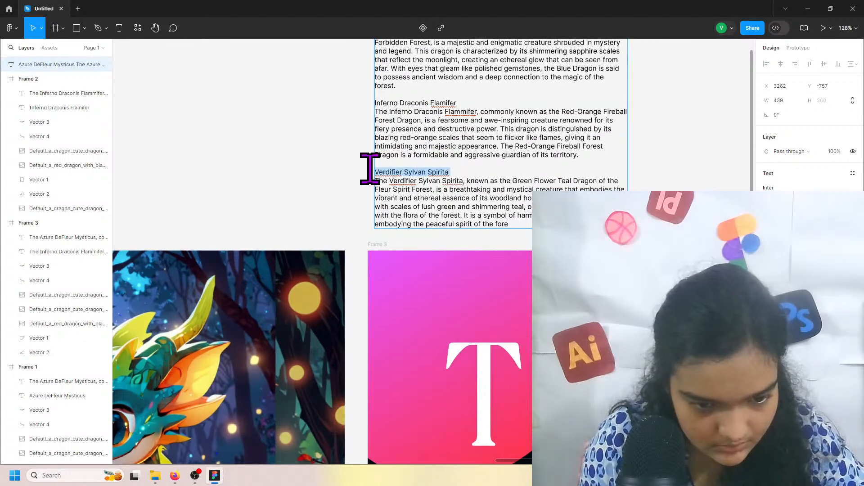
Step: Paste the heading into Frame 3's title and delete the leftover text after it, leaving only "Verdifier Sylvan Spirita"
scroll(571, 398, down, 8)
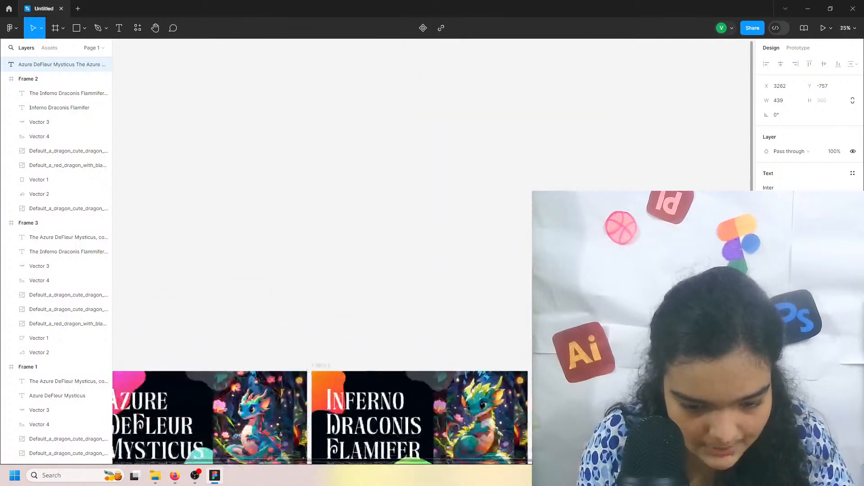
scroll(572, 399, down, 3)
click(574, 288)
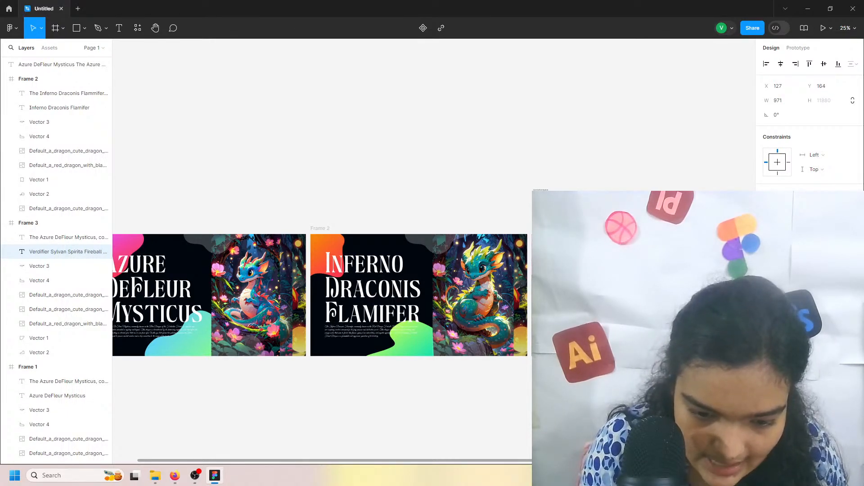
scroll(320, 270, down, 5)
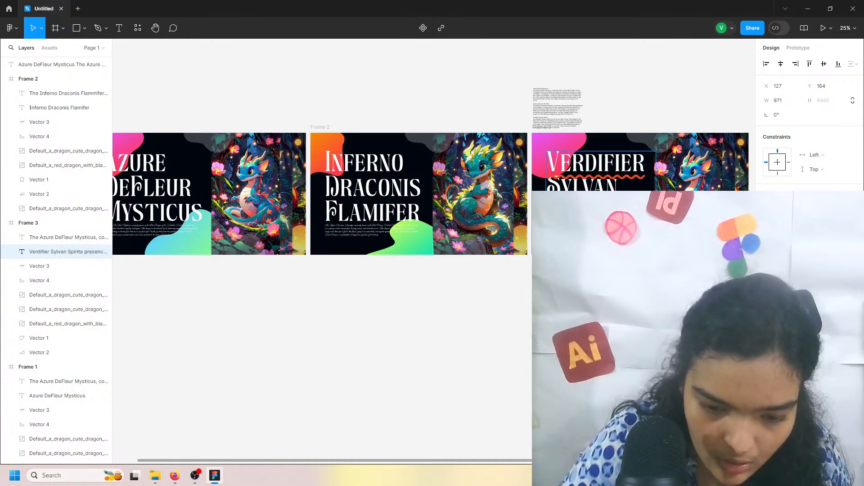
scroll(320, 225, down, 10)
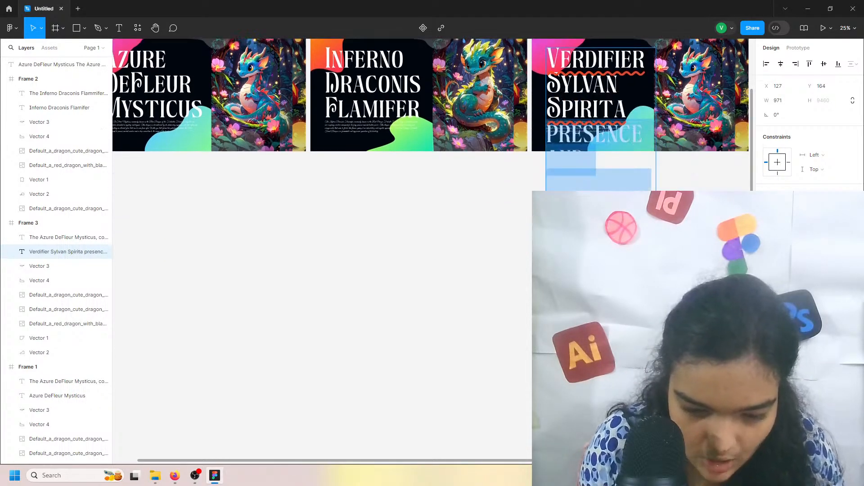
scroll(601, 115, down, 10)
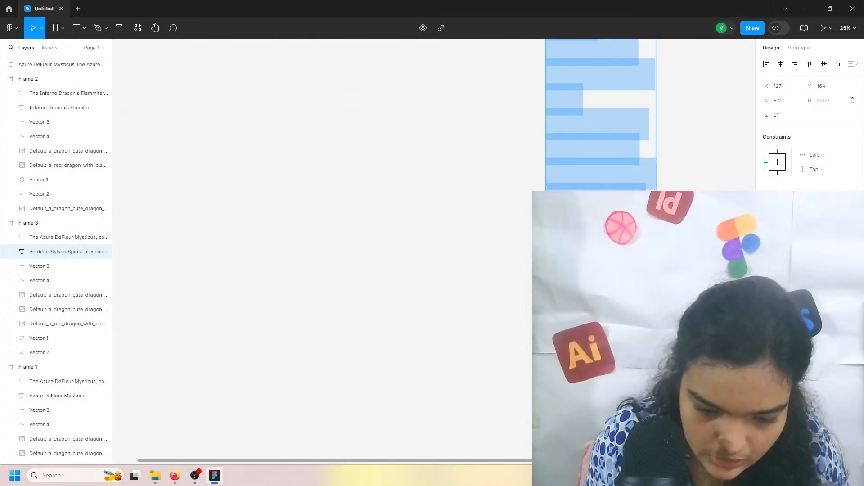
key(BackSpace)
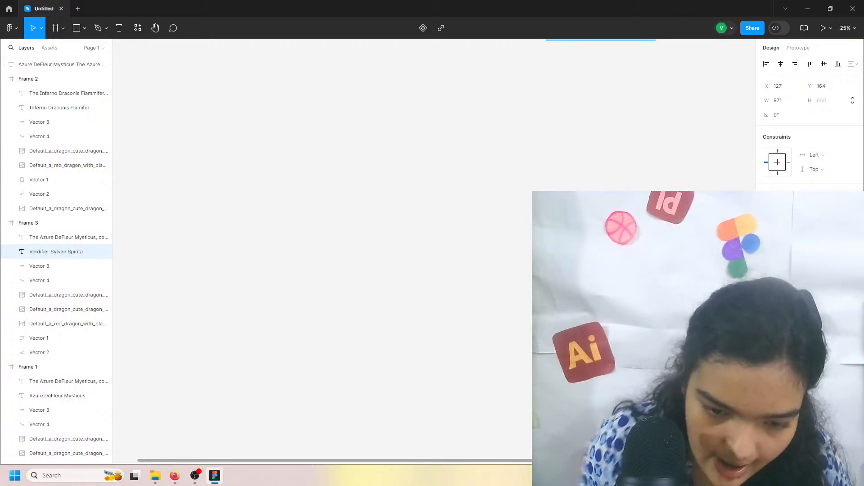
Step: Change Frame 2's background colour to a very dark brown
scroll(579, 182, up, 10)
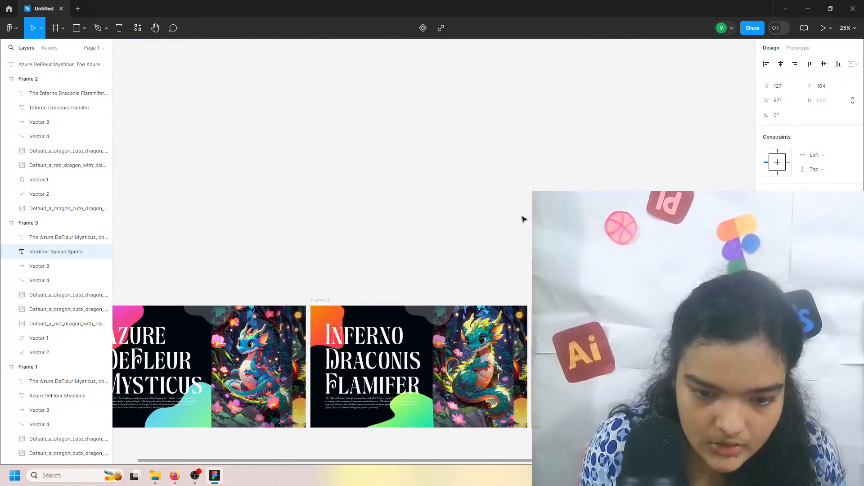
scroll(458, 249, down, 2)
click(316, 209)
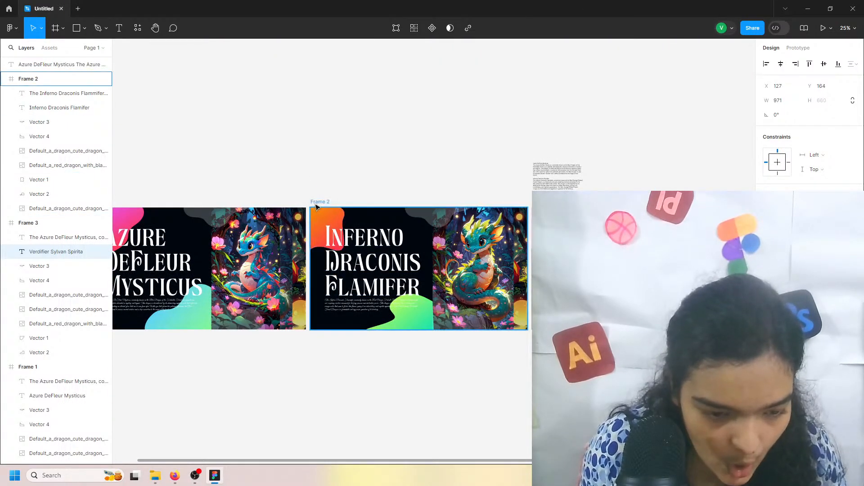
scroll(315, 208, up, 5)
scroll(396, 180, down, 3)
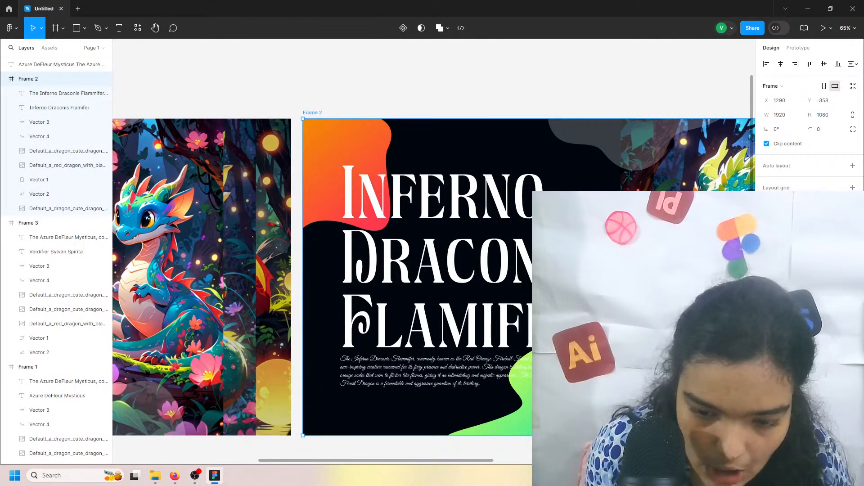
key(i)
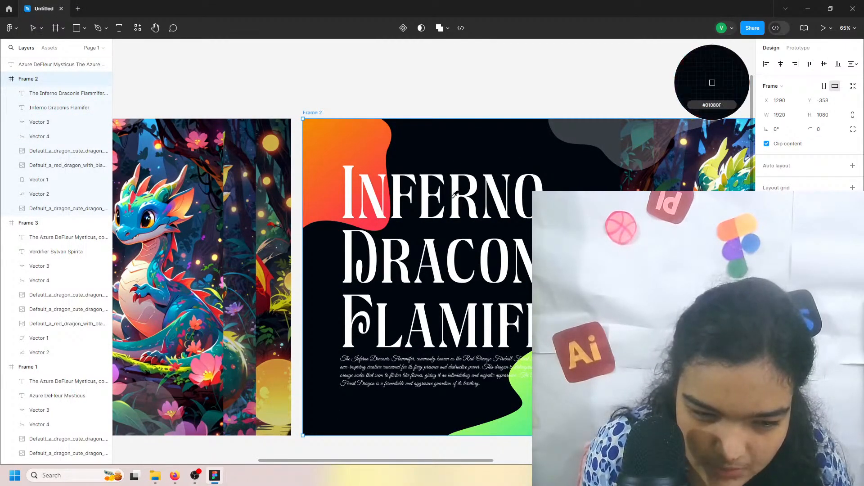
click(381, 139)
key(ctrl+z)
key(ctrl+z)
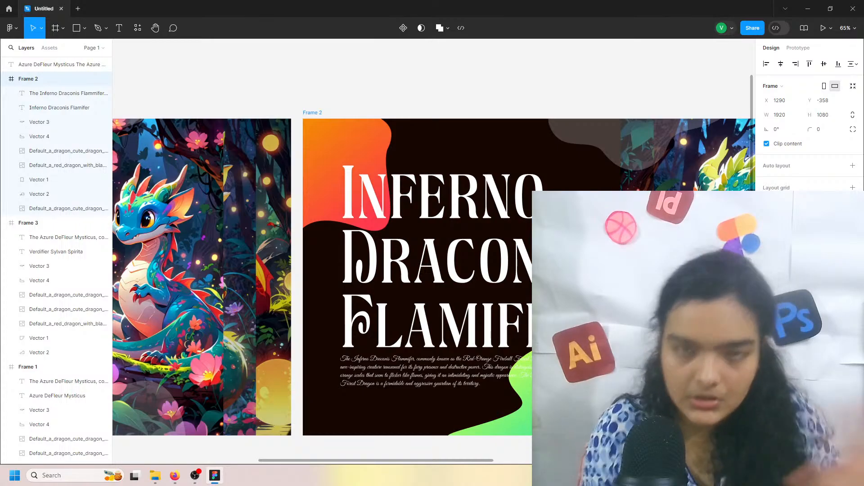
Step: Widen the orange blob in Frame 2 to 382 and move its lower-right vertex inward to reshape the curve
click(381, 148)
drag(395, 134, 415, 134)
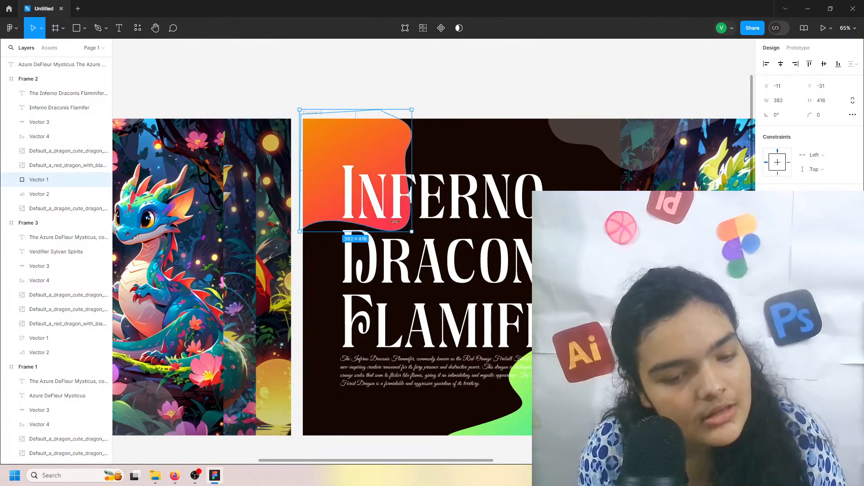
double_click(333, 209)
drag(376, 229, 341, 217)
click(457, 105)
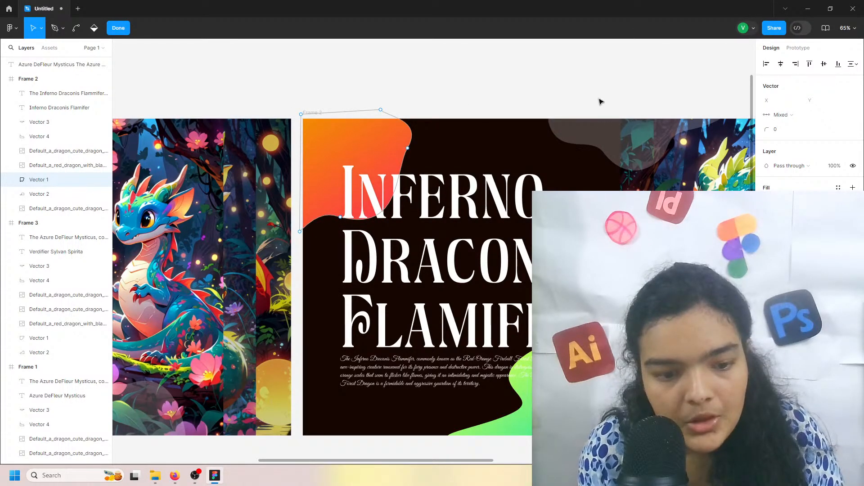
key(Escape)
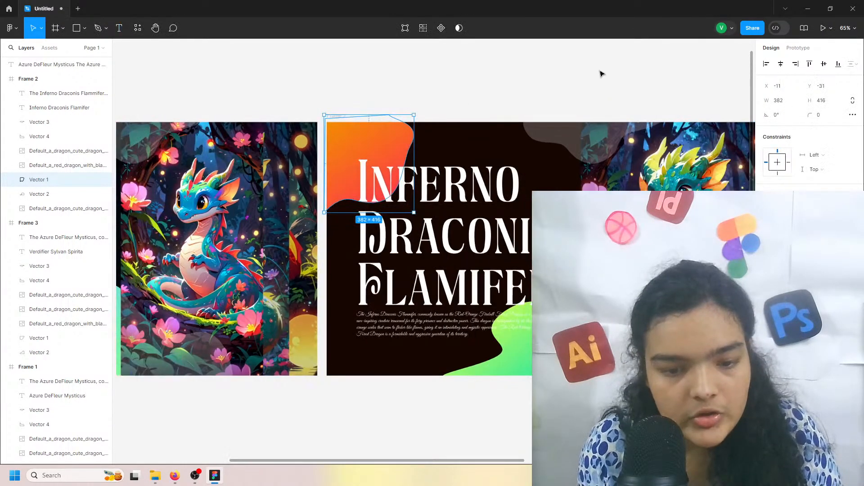
click(549, 90)
Step: Copy the Verdifier Sylvan Spirita description paragraph from the reference text block above Frame 3
scroll(549, 90, down, 8)
scroll(501, 113, up, 4)
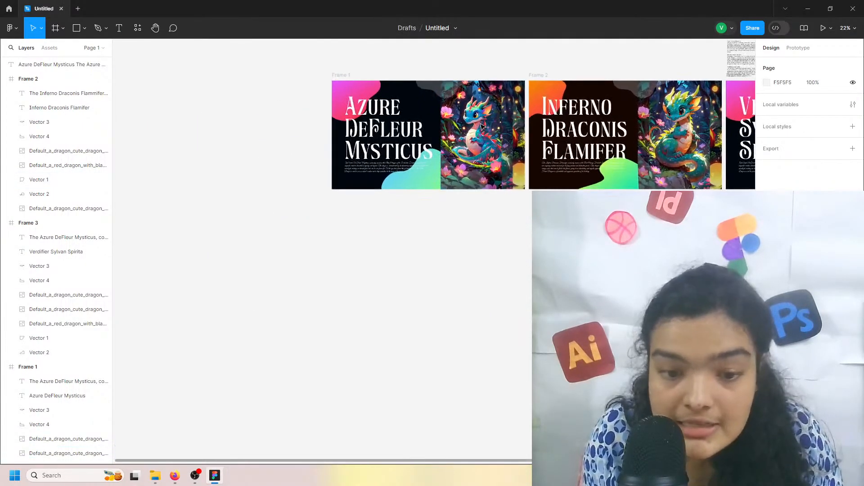
scroll(482, 127, up, 2)
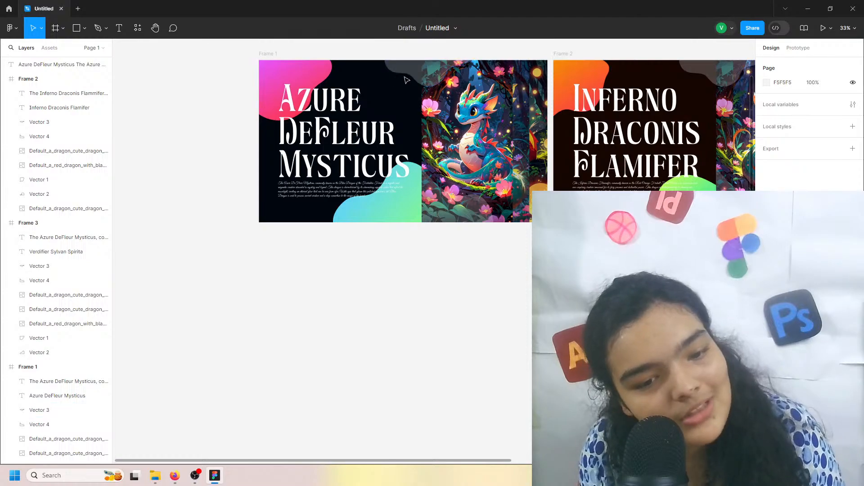
scroll(411, 74, right, 6)
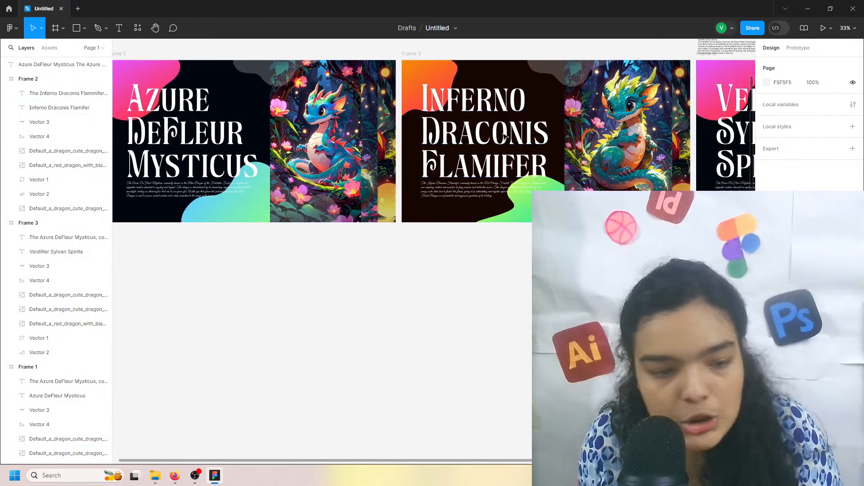
scroll(532, 137, right, 6)
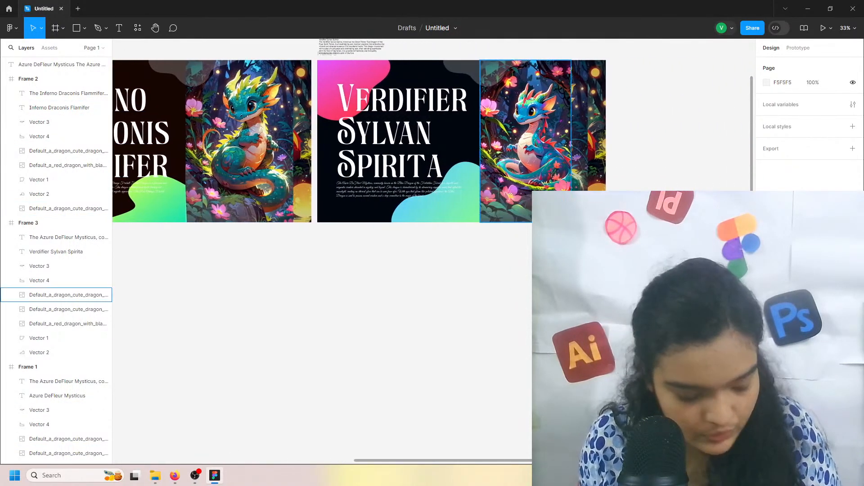
scroll(361, 144, up, 3)
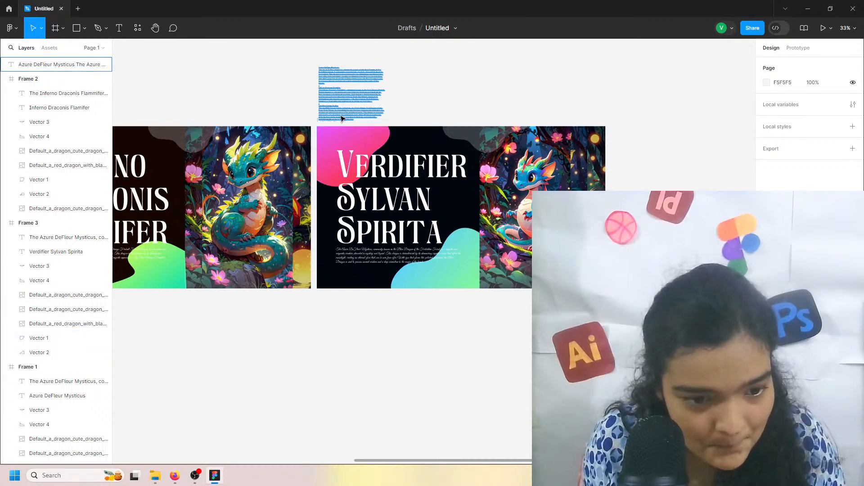
double_click(339, 116)
click(340, 118)
click(340, 117)
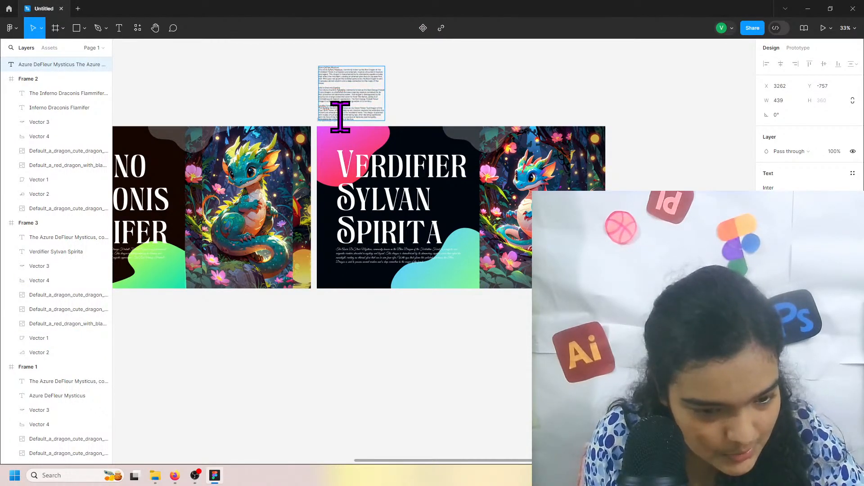
Step: Replace Frame 3's description text with the copied Verdifier Sylvan Spirita paragraph
click(363, 253)
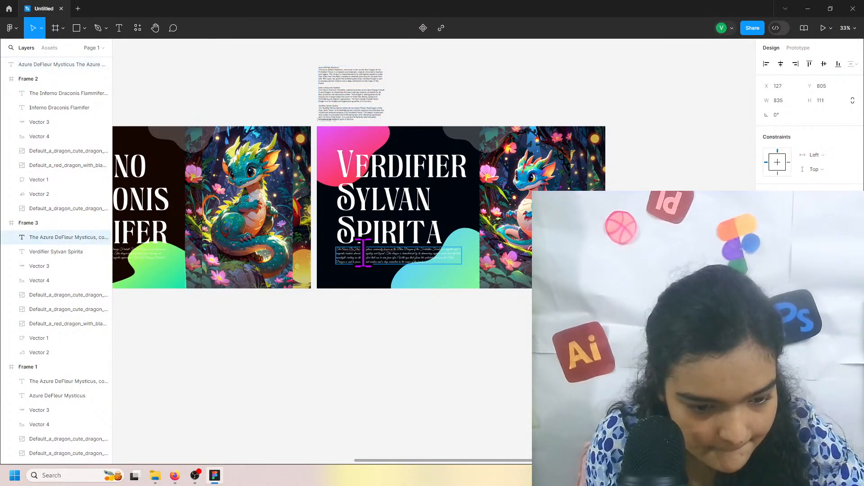
drag(341, 252, 445, 259)
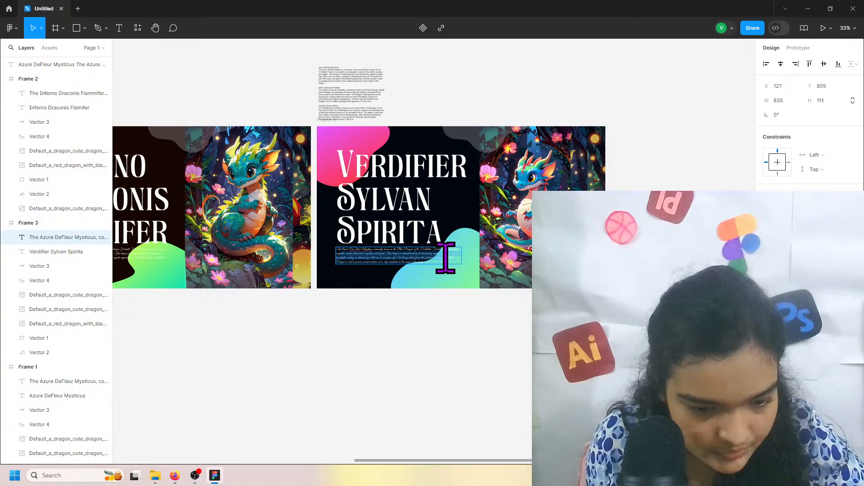
scroll(362, 257, up, 3)
scroll(362, 256, up, 5)
click(332, 247)
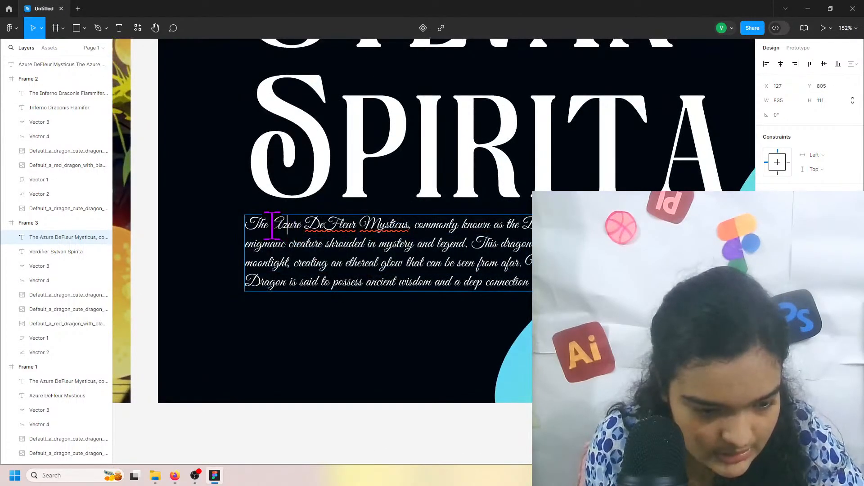
key(ctrl+a)
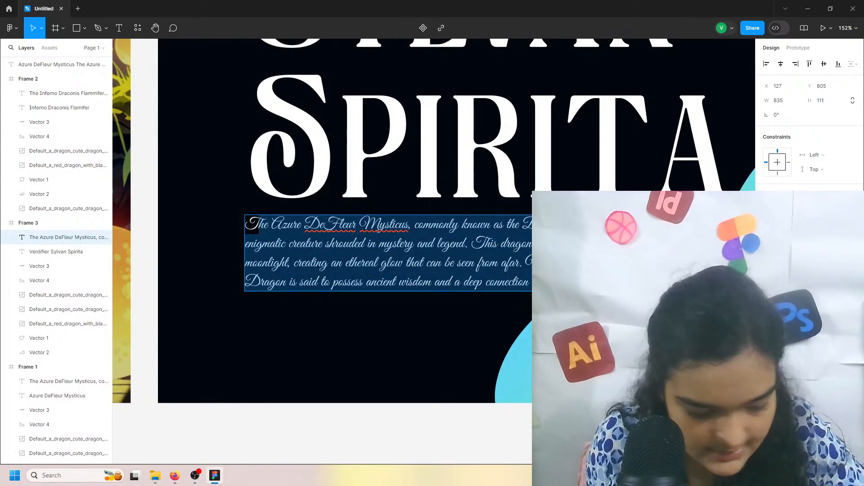
key(ctrl+v)
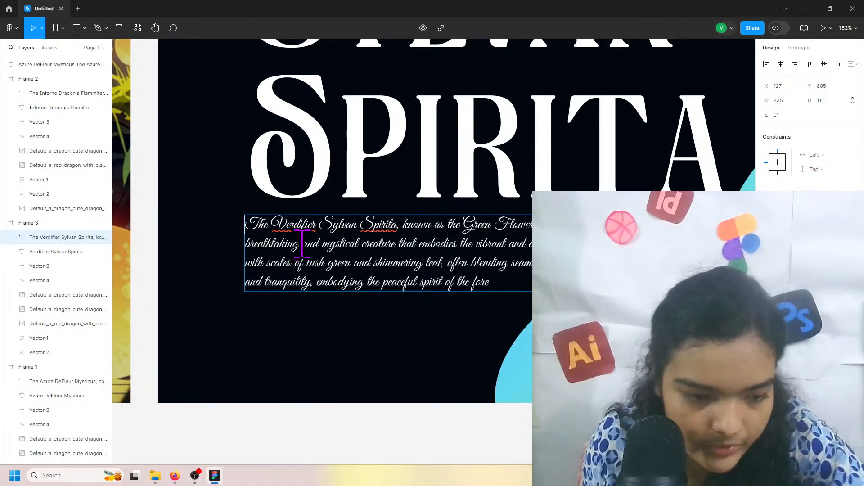
scroll(326, 228, down, 5)
scroll(360, 284, up, 2)
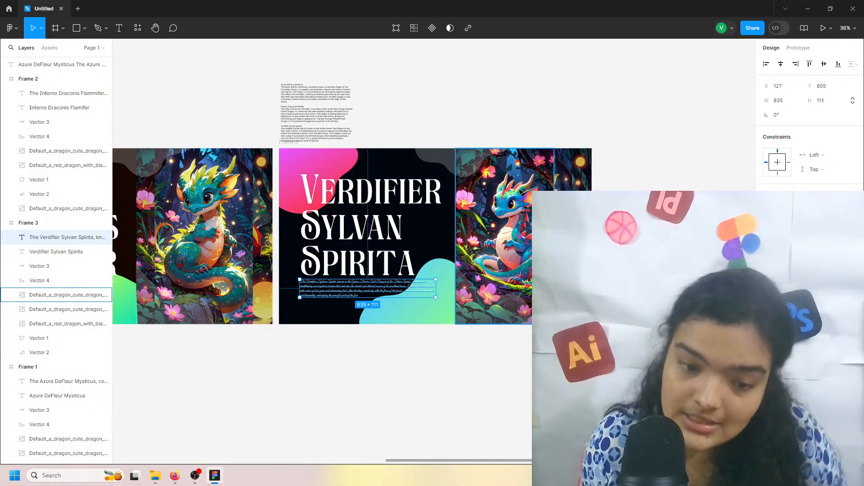
Step: Send the blue dragon image and the teal dragon image in Frame 3 to the back, bringing the red dragon image uppermost
right_click(516, 174)
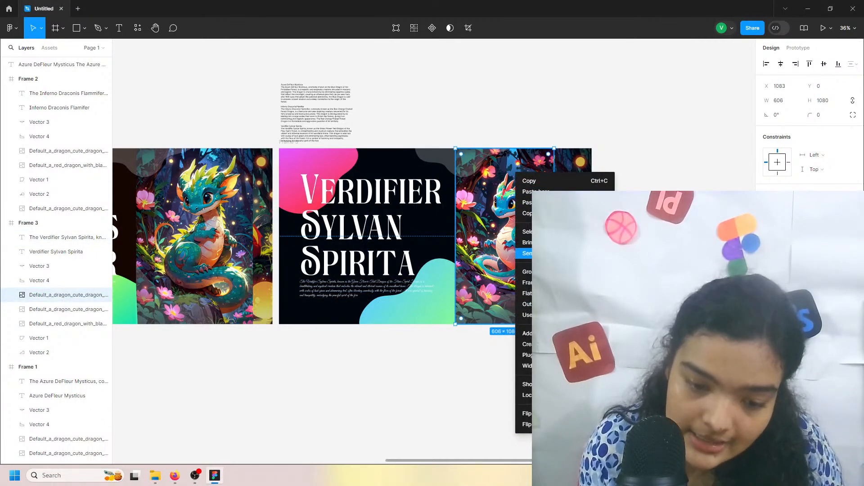
click(549, 253)
scroll(550, 254, up, 4)
click(563, 254)
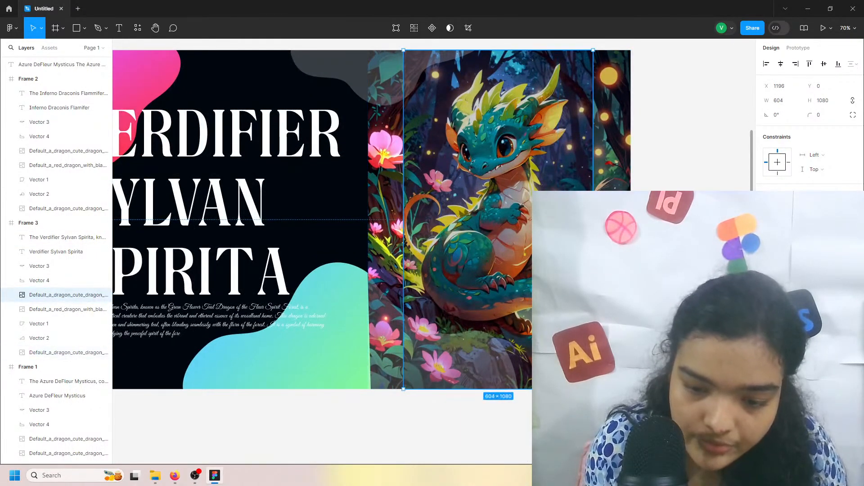
right_click(567, 174)
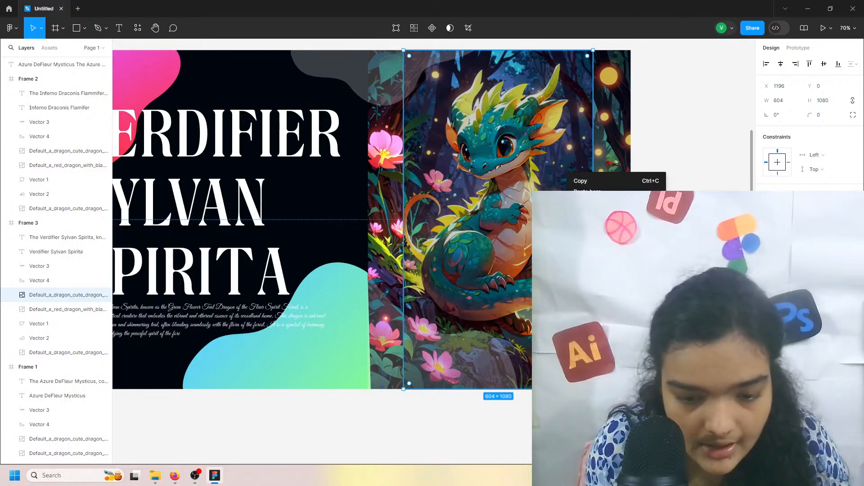
click(597, 254)
click(590, 254)
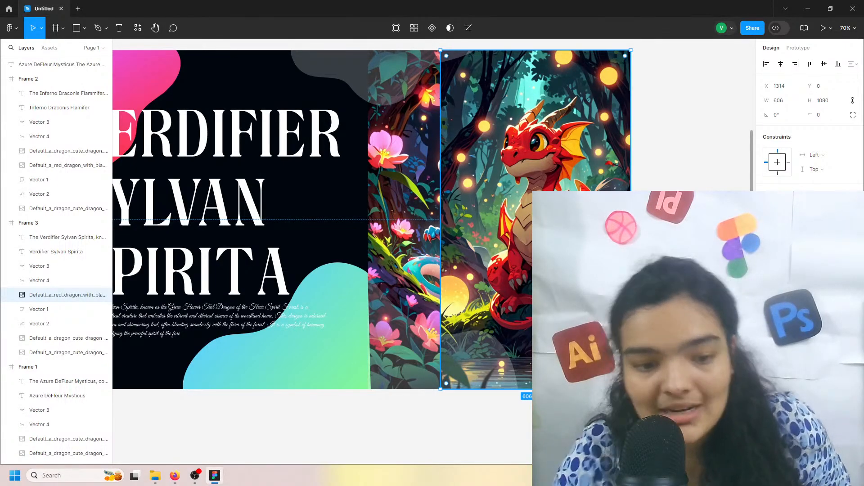
Step: Move the blue dragon image below the teal dragon image at the bottom of Frame 3's layer order
click(395, 155)
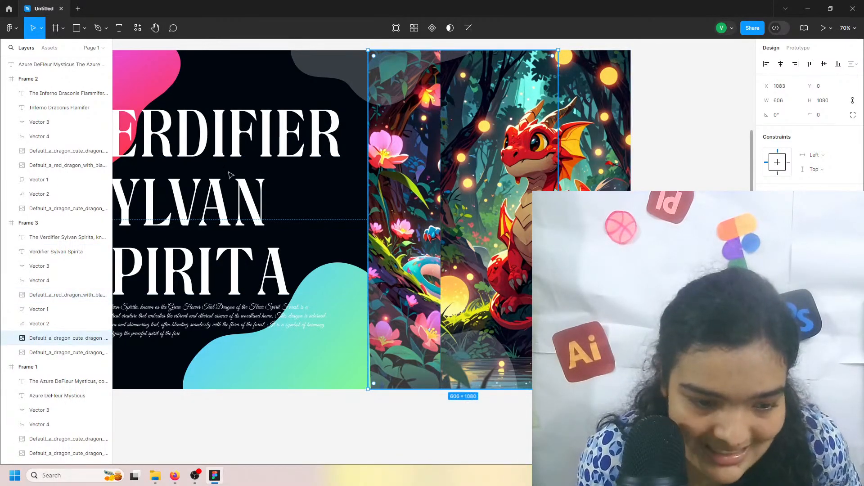
drag(64, 337, 67, 357)
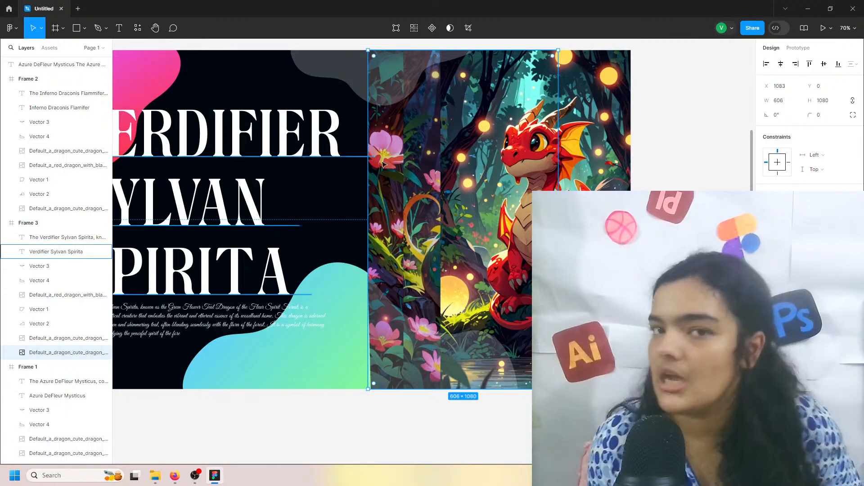
click(511, 158)
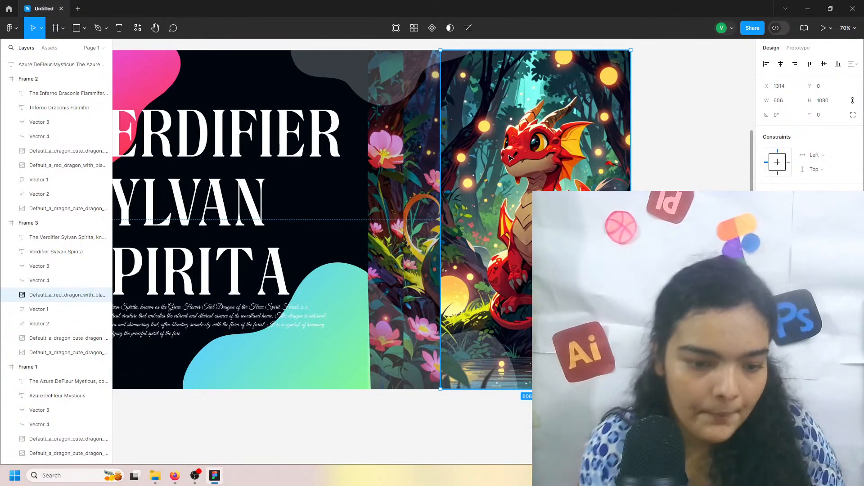
Step: Recolour the gradient of Frame 3's pink upper blob with a red start and an orange end sampled from the red dragon
scroll(511, 158, left, 4)
double_click(239, 87)
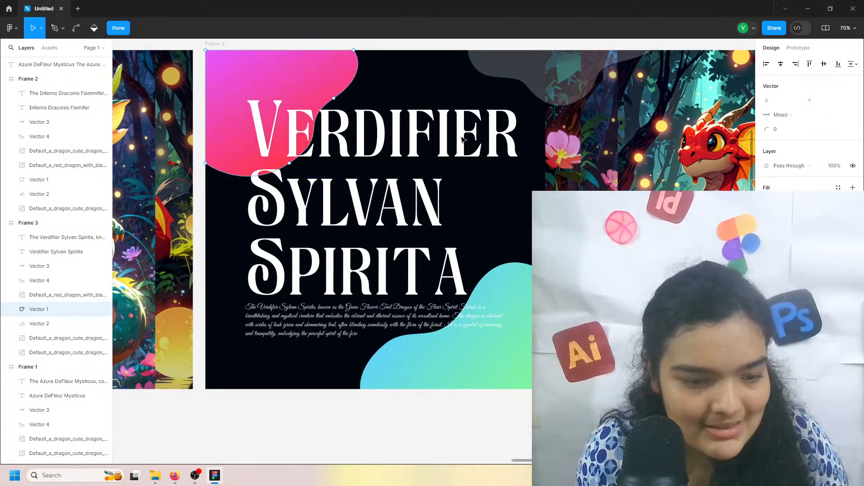
scroll(378, 80, right, 1)
scroll(378, 80, up, 1)
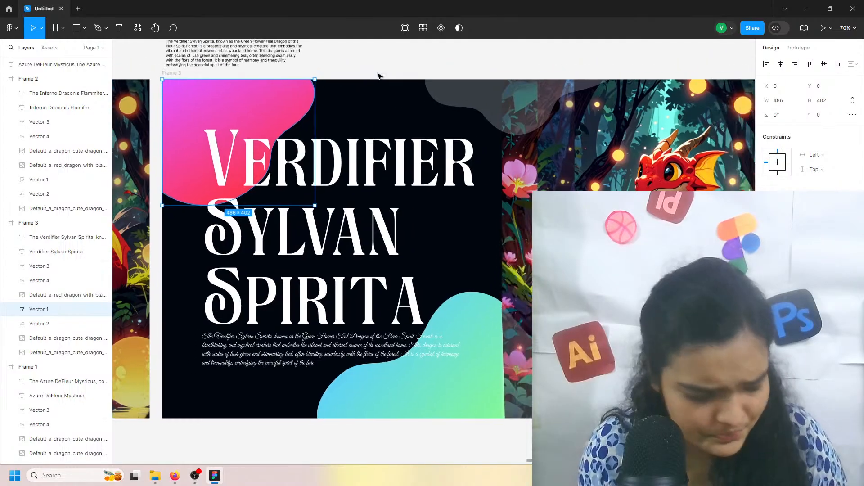
scroll(483, 179, right, 1)
click(768, 246)
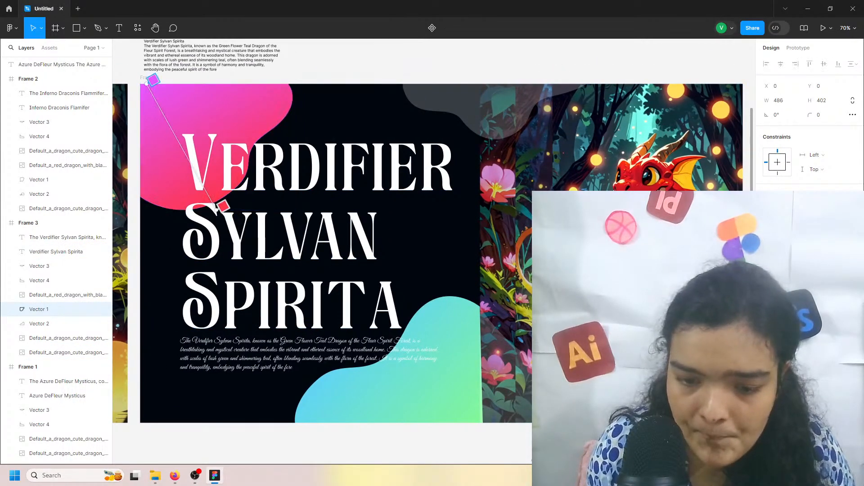
scroll(322, 252, right, 3)
scroll(322, 252, left, 2)
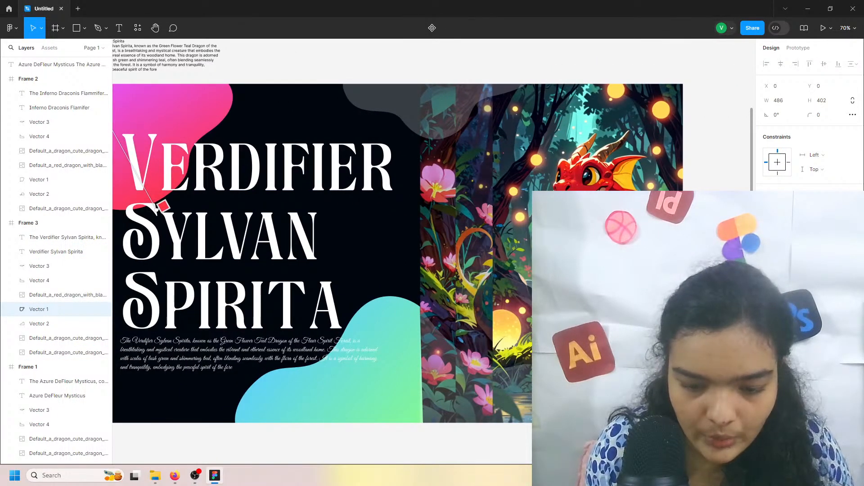
key(i)
click(568, 170)
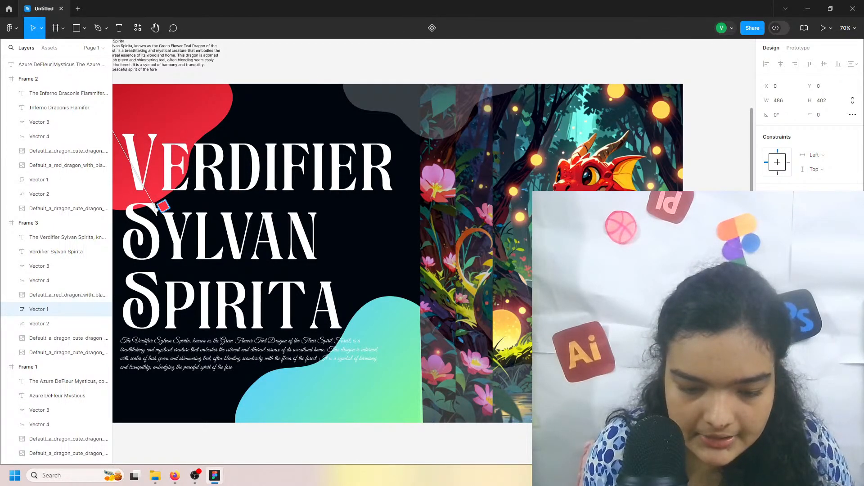
key(i)
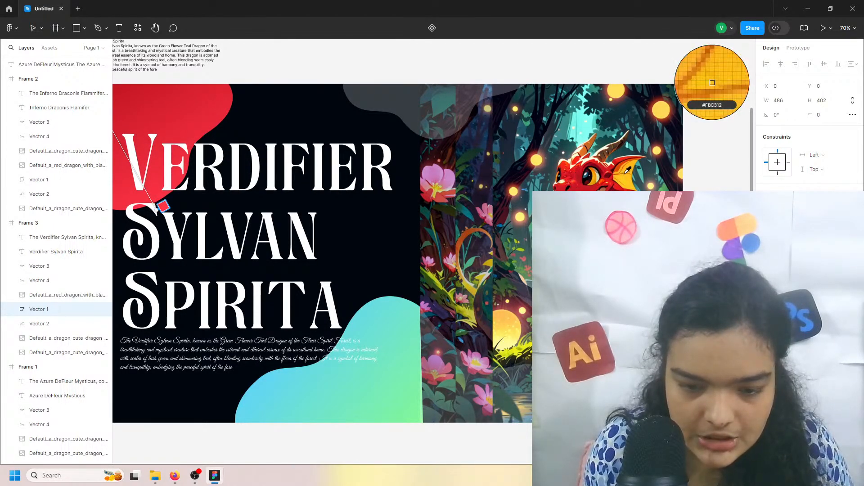
click(611, 173)
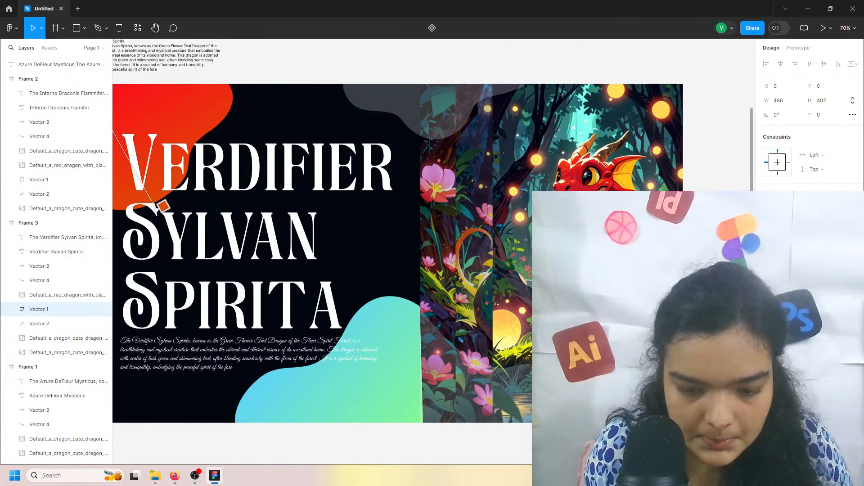
Step: Set the upper blob's gradient start to light yellow #FFE666 sampled from a glowing forest light and brighten its orange tones
scroll(465, 311, left, 15)
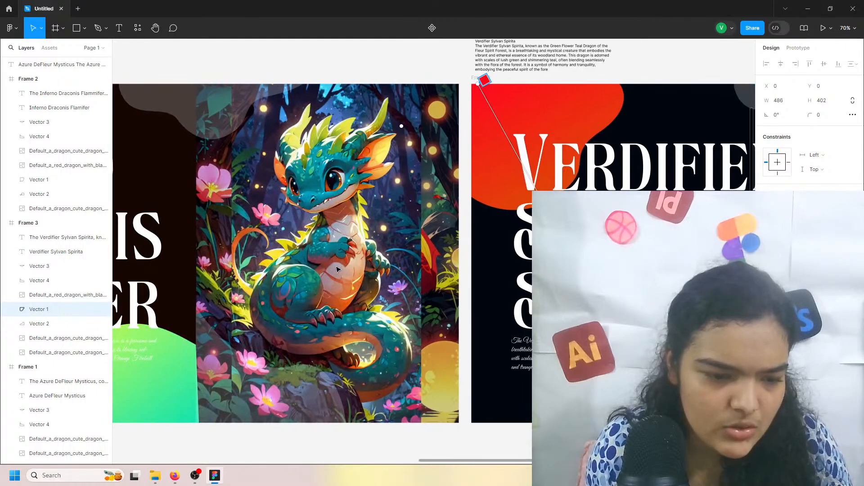
scroll(305, 255, right, 15)
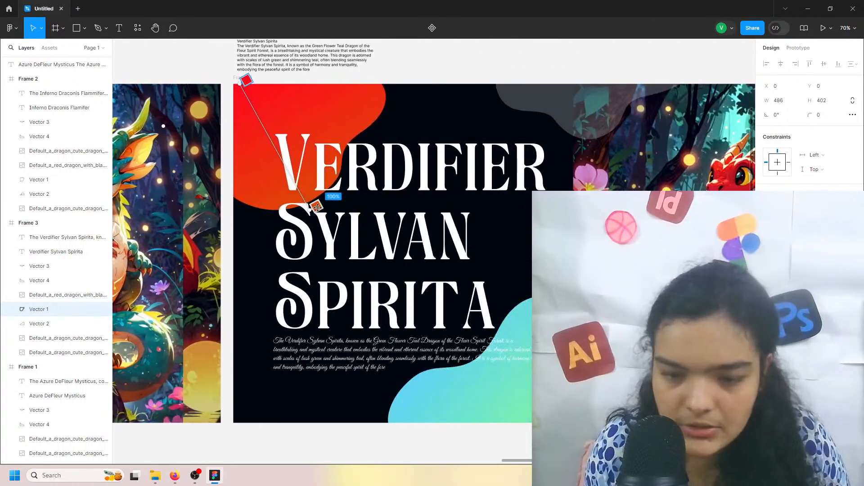
key(i)
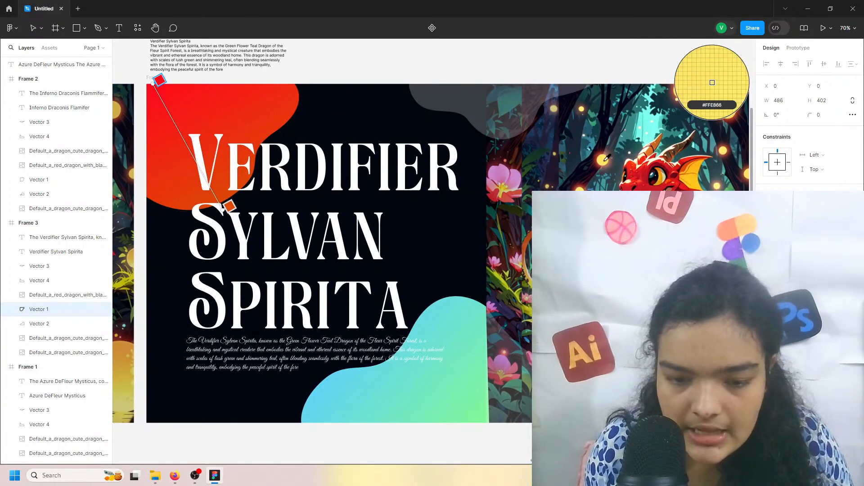
click(712, 83)
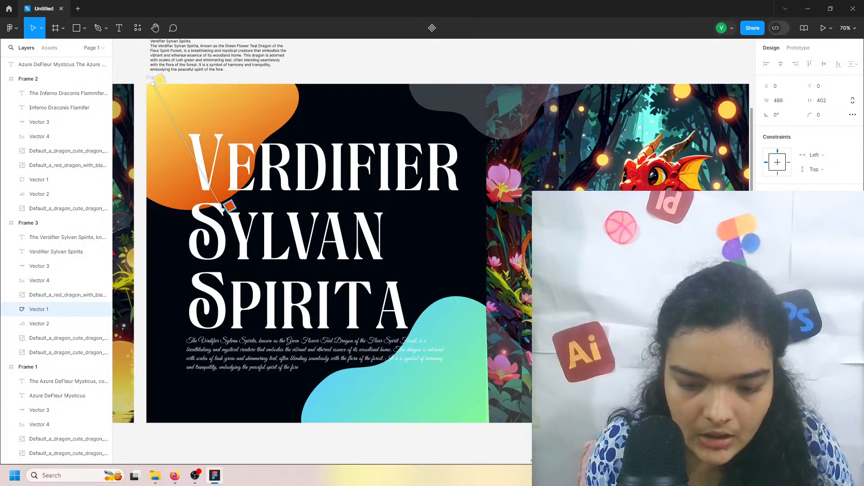
drag(749, 292, 751, 275)
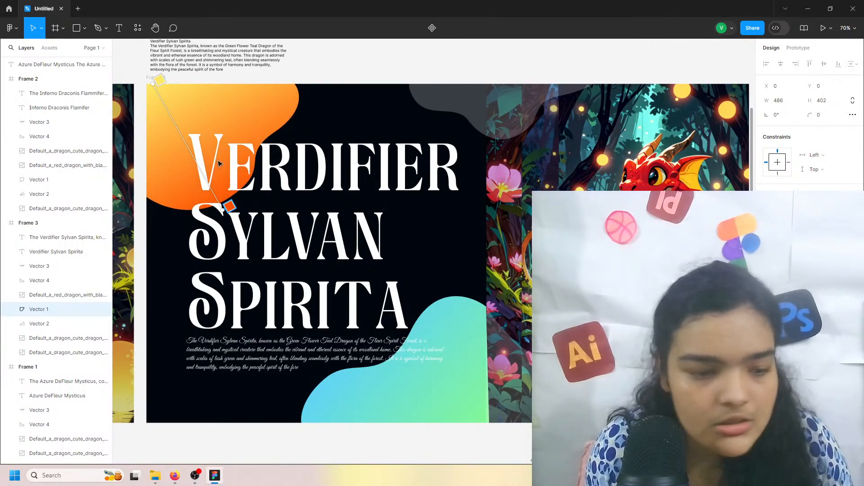
Step: Recolour the gradient of Frame 3's lower blob with an aqua start sampled from the forest background and a bright yellow end
click(448, 416)
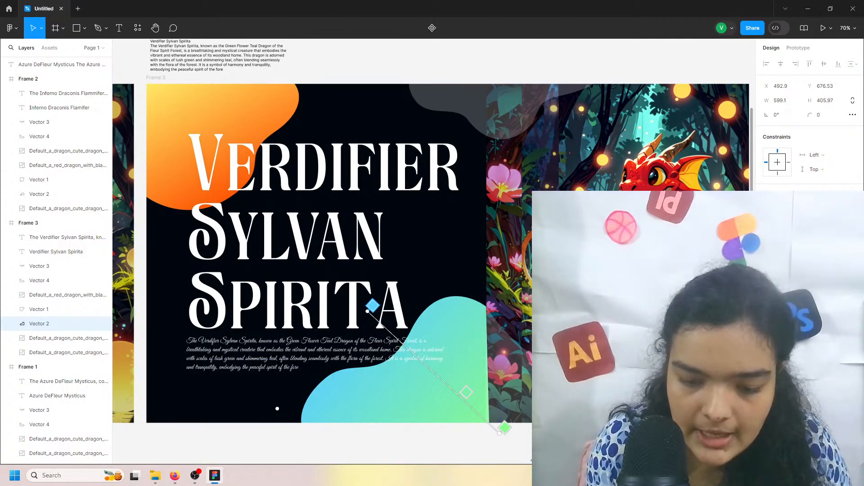
key(i)
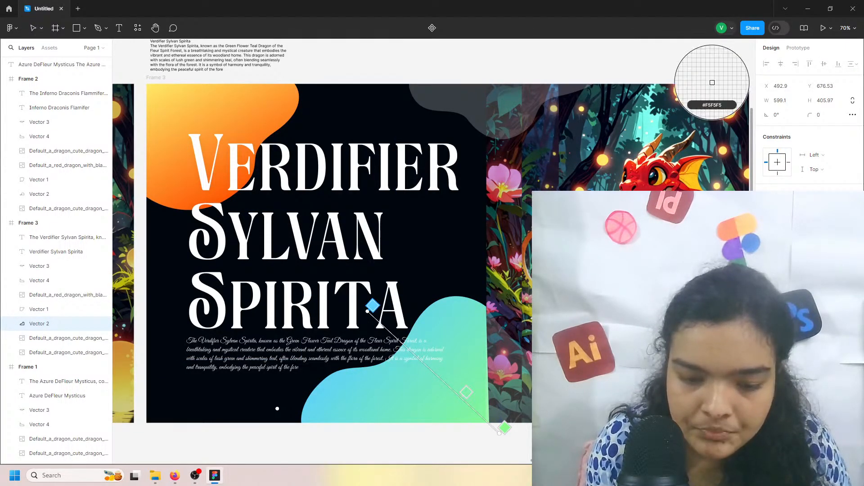
click(649, 126)
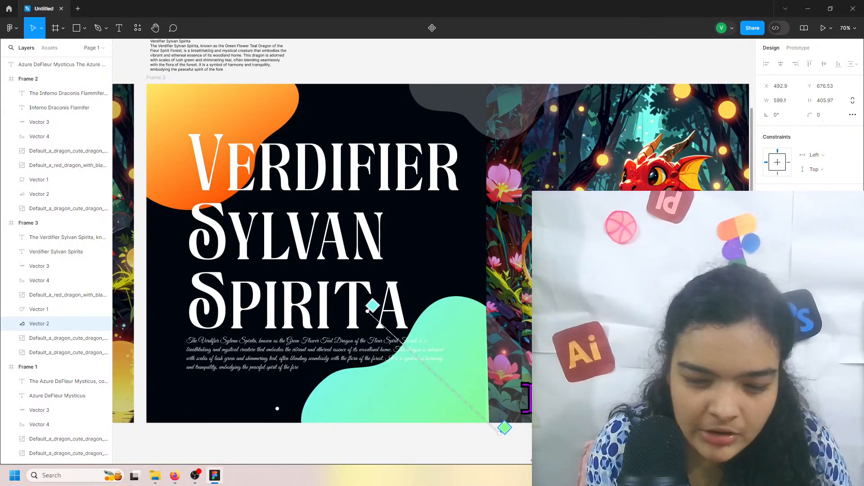
scroll(493, 296, right, 5)
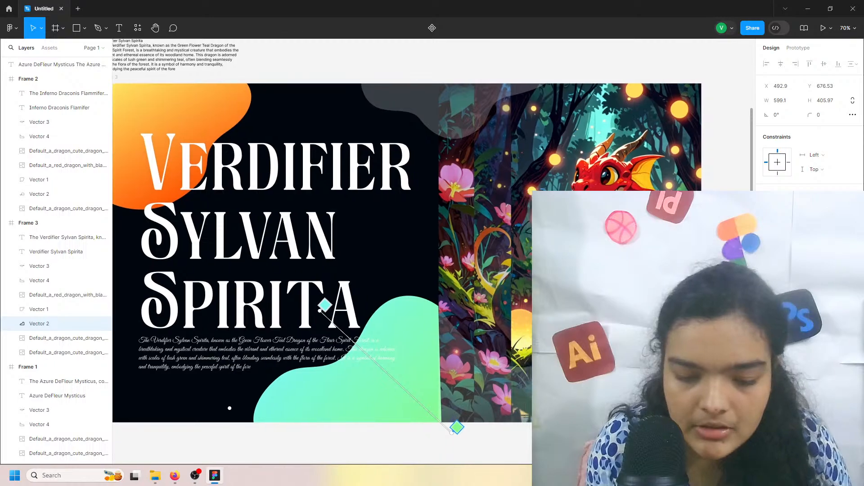
scroll(472, 302, right, 2)
scroll(422, 382, right, 1)
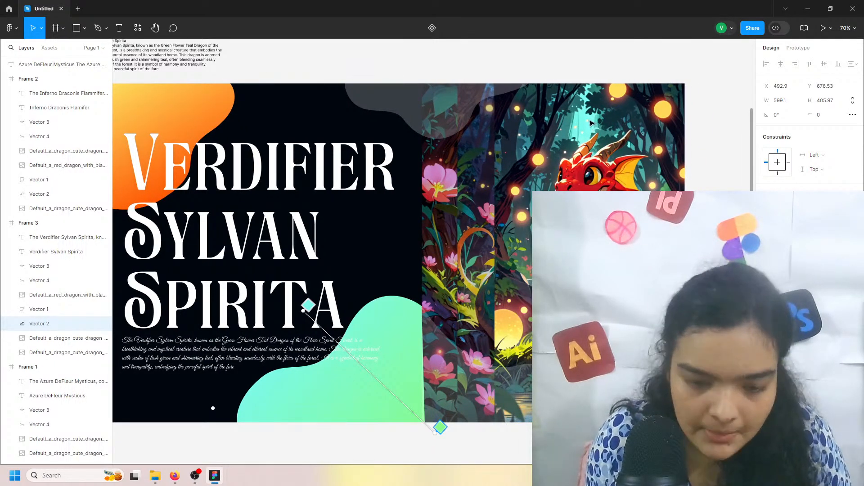
key(i)
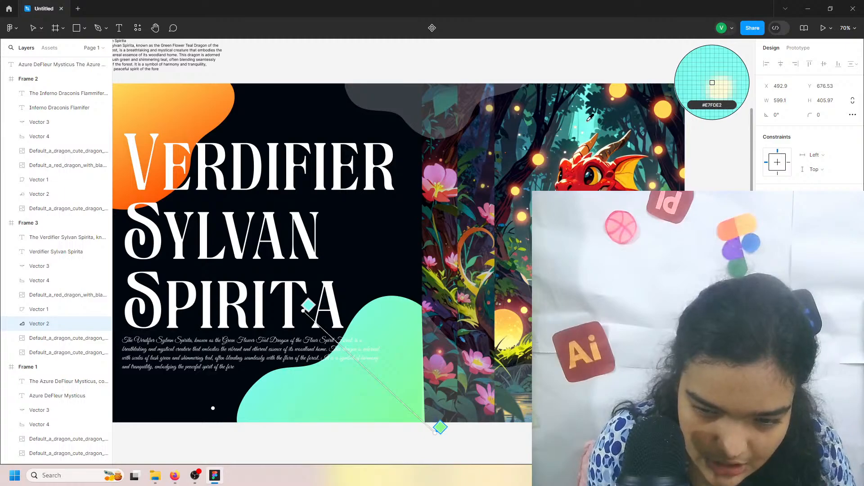
click(588, 120)
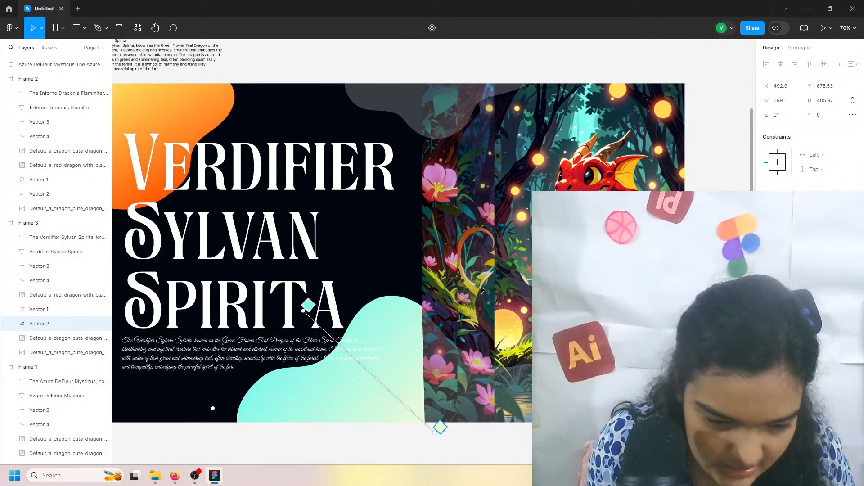
drag(670, 289, 743, 282)
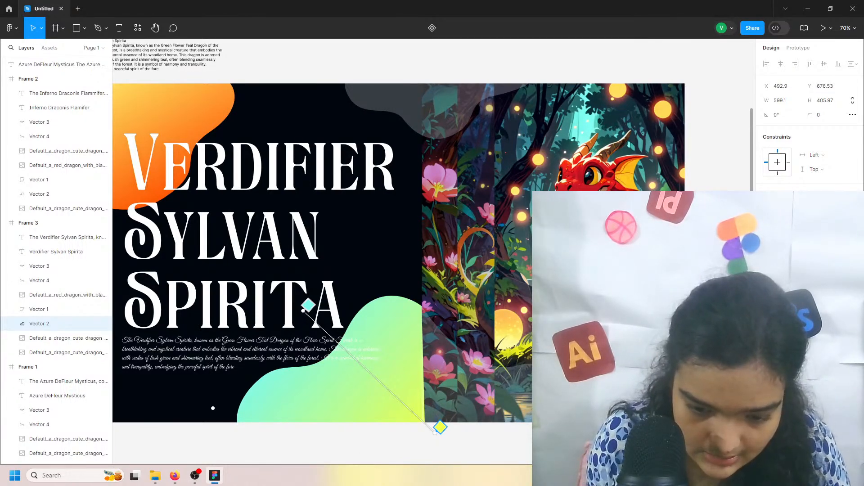
Step: Change the start colour of the lower blob's gradient to orange
drag(648, 203, 643, 181)
drag(661, 252, 599, 281)
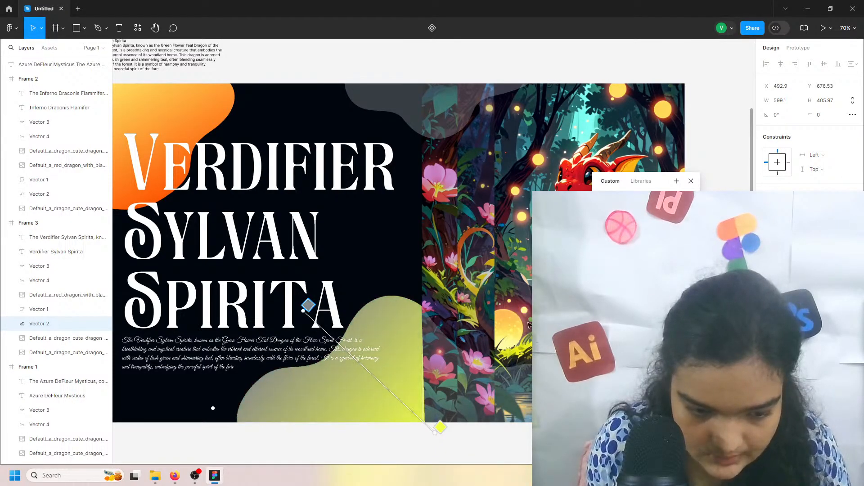
click(631, 406)
scroll(393, 446, left, 4)
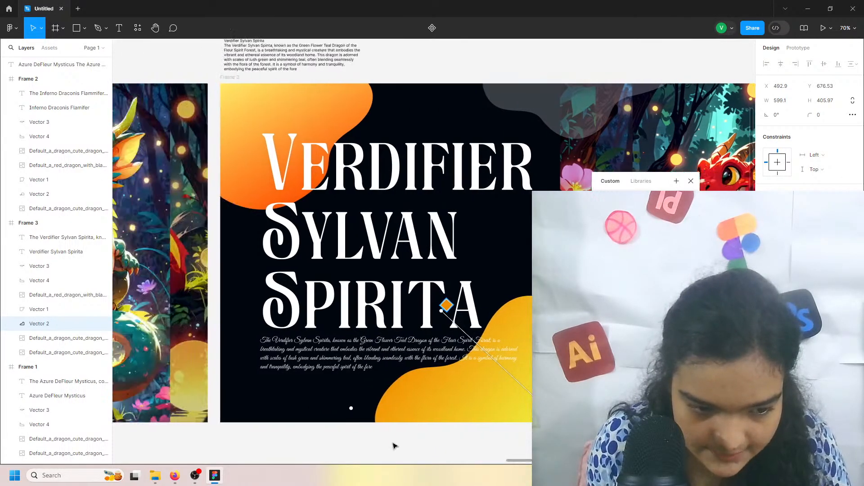
Step: Change the start colour of the lower blob's gradient in Frame 3 from orange to a bright lime green
scroll(405, 450, right, 3)
mouse_move(696, 216)
mouse_down()
mouse_move(648, 280)
mouse_move(698, 210)
mouse_up()
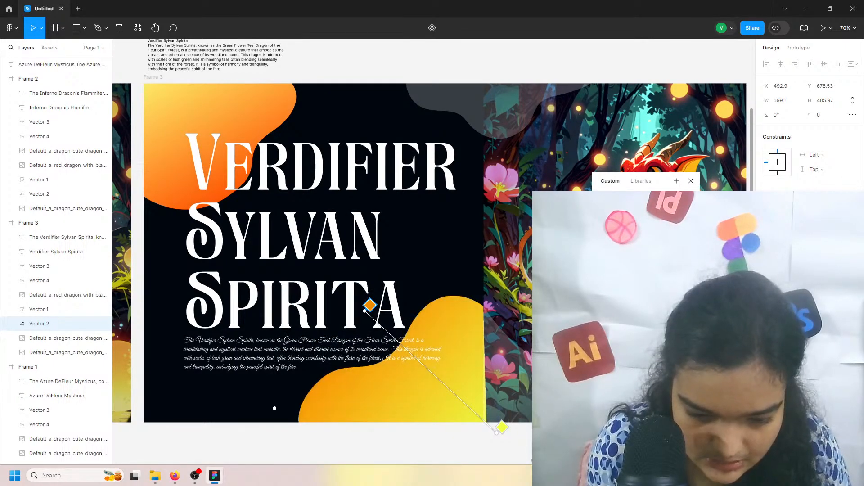
click(639, 405)
drag(646, 232, 699, 231)
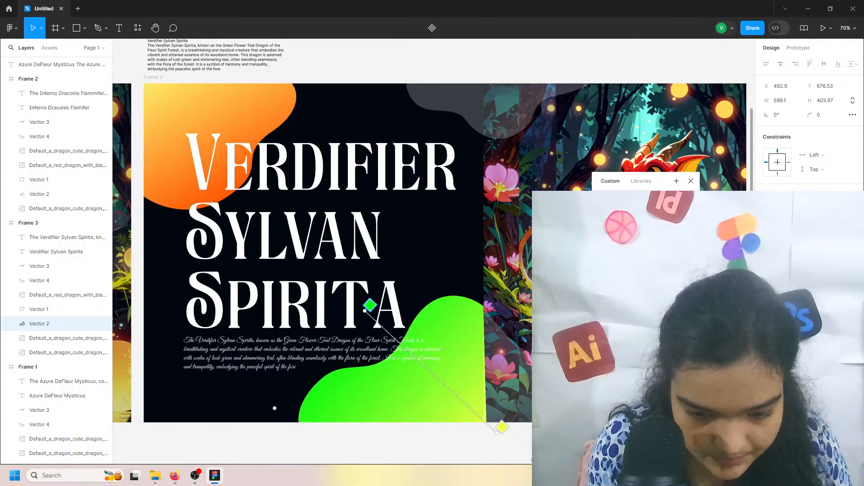
drag(644, 346, 639, 346)
click(657, 231)
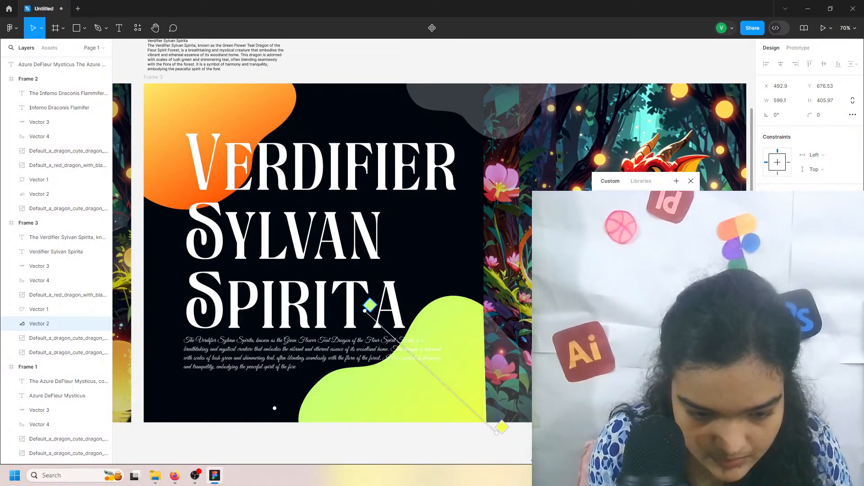
drag(657, 231, 689, 232)
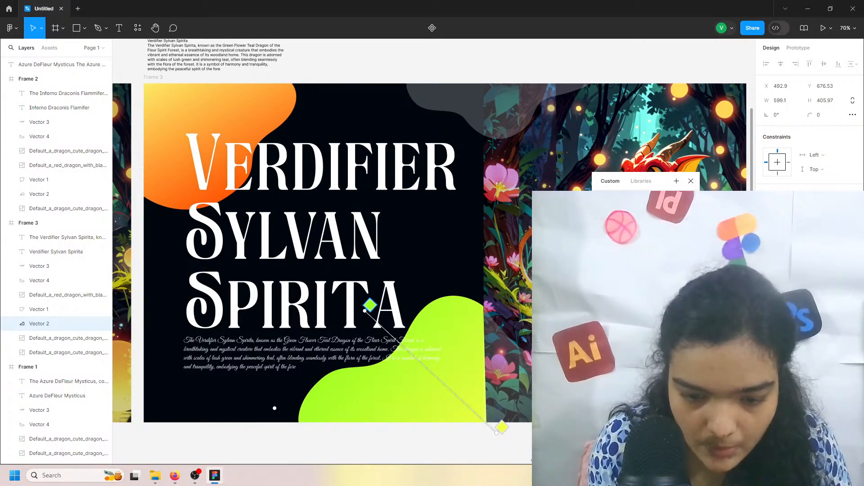
Step: Refine the lower blob's gradient with a purer yellow end and a softer lime start, and deselect the blob
click(631, 279)
drag(572, 243, 591, 232)
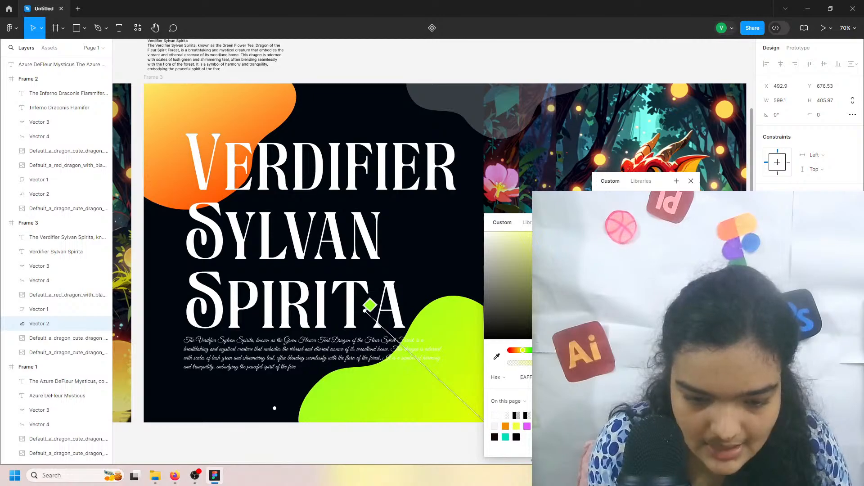
drag(522, 350, 522, 350)
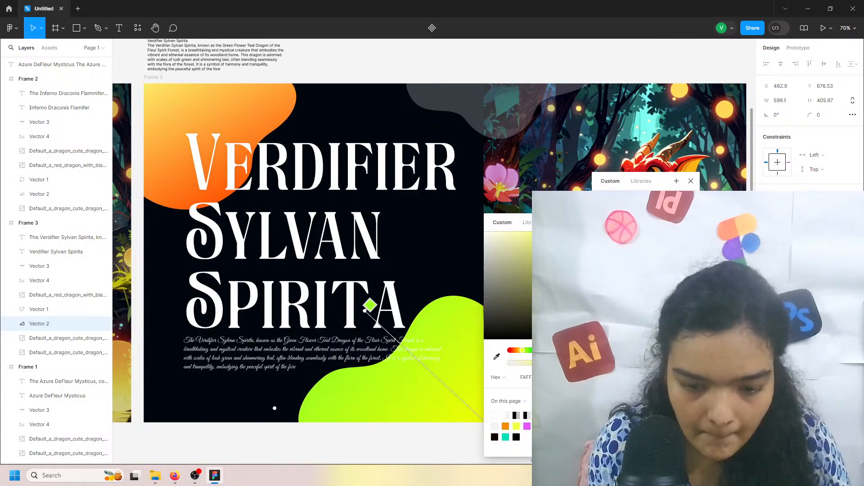
click(627, 253)
drag(586, 233, 553, 232)
click(394, 444)
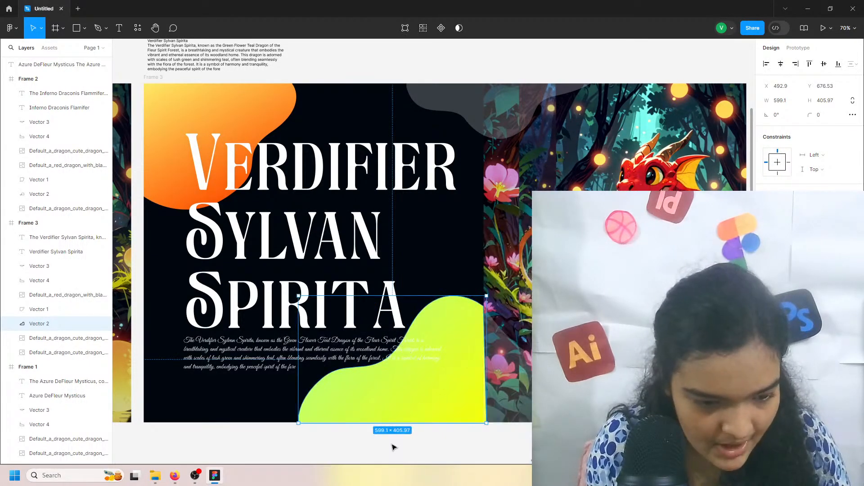
click(393, 446)
Step: Set Frame 3's background fill to a dark teal tone based on a colour sampled from its forest image
scroll(392, 445, left, 2)
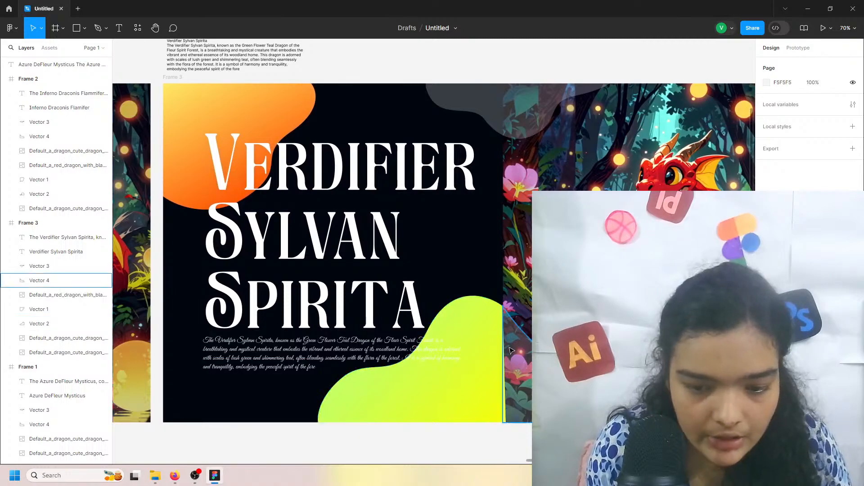
scroll(396, 270, right, 3)
scroll(270, 135, left, 2)
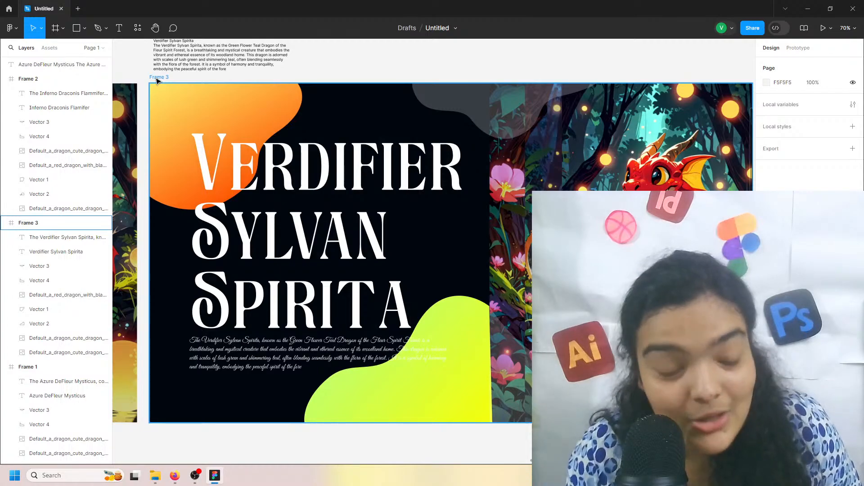
click(163, 87)
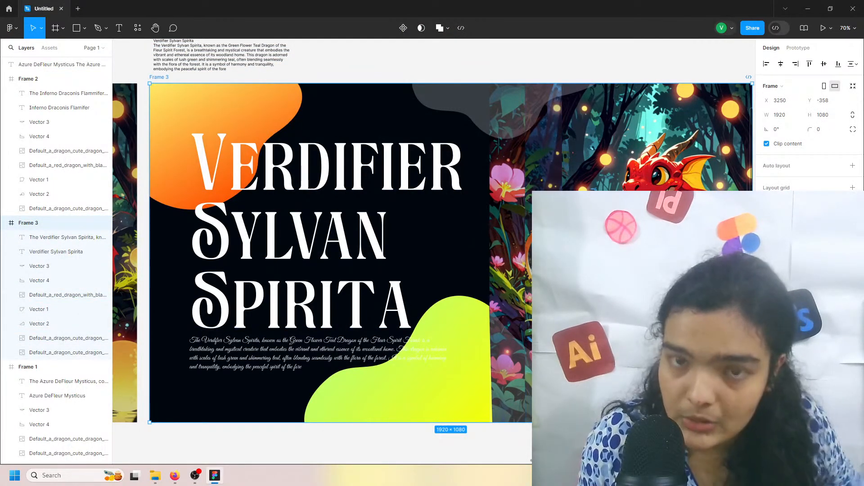
drag(680, 383, 753, 355)
key(i)
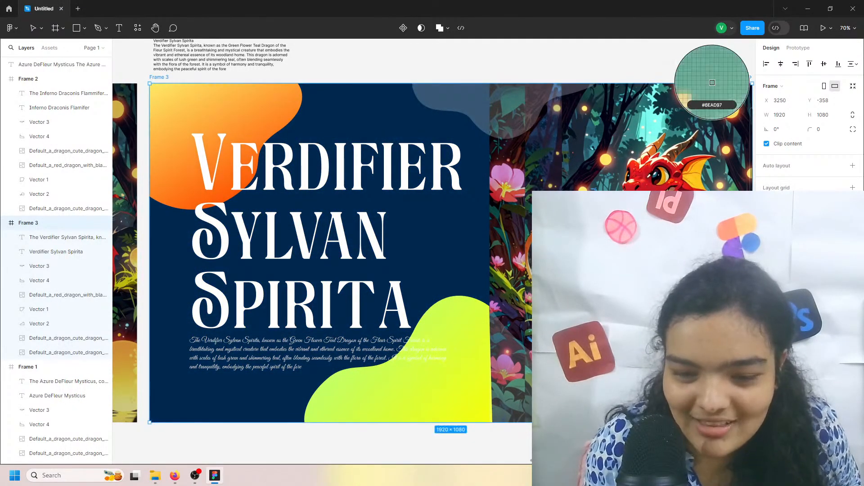
click(651, 126)
drag(705, 284, 754, 369)
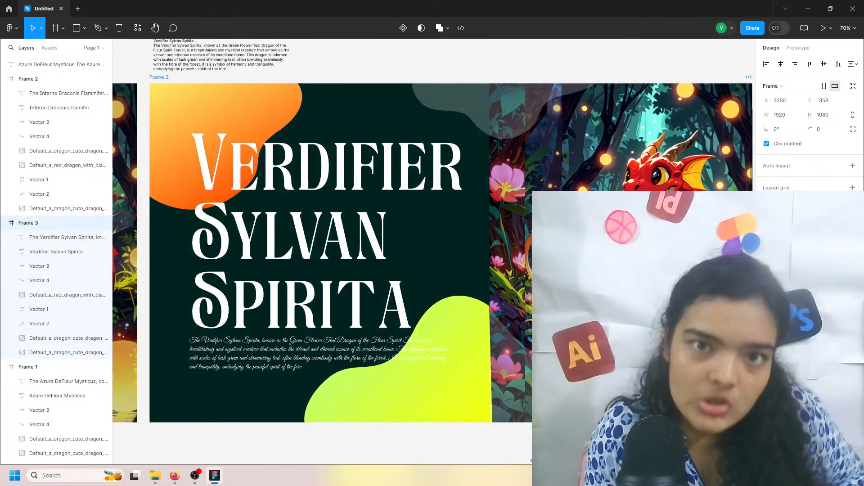
Step: Examine the three dragon banner frames side by side to compare their colours and layout
scroll(415, 274, left, 1)
scroll(415, 275, left, 10)
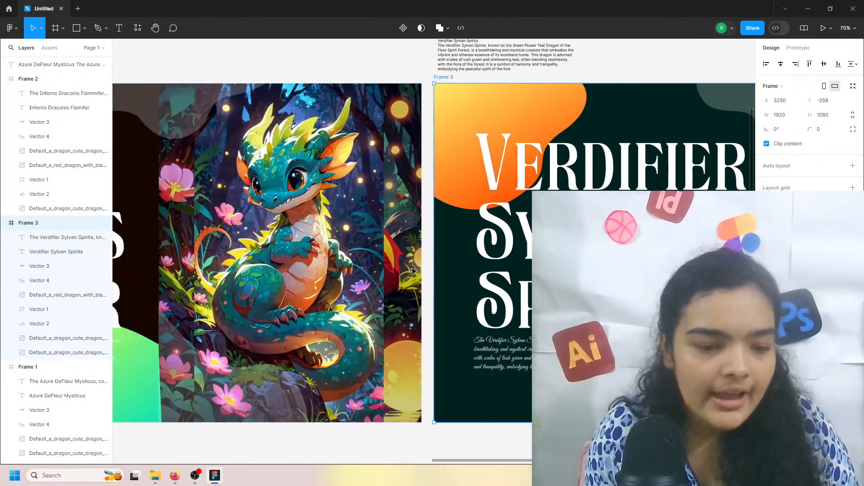
scroll(412, 272, down, 5)
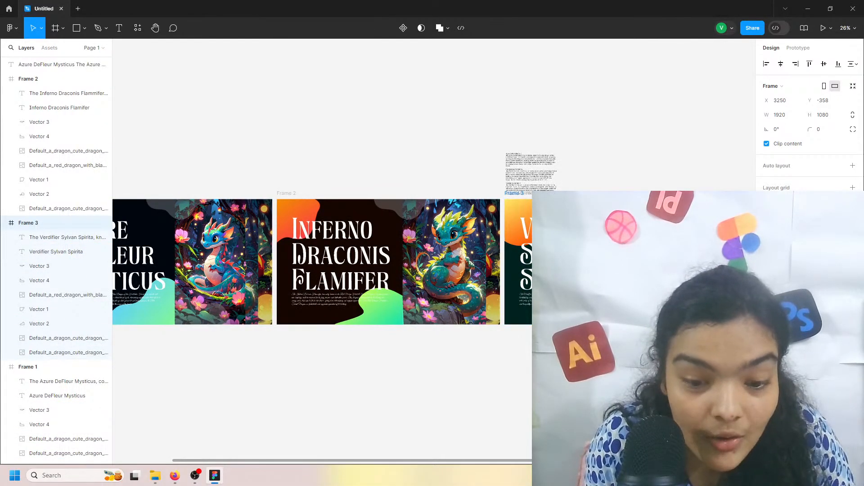
click(520, 394)
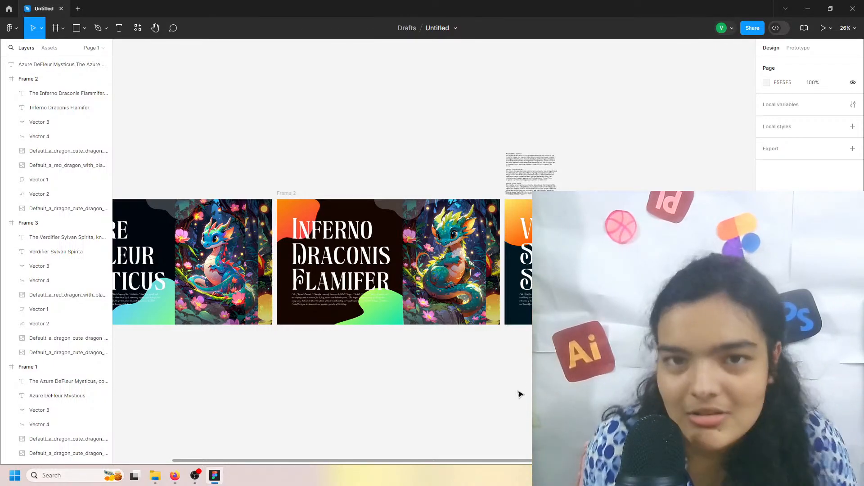
scroll(477, 364, left, 5)
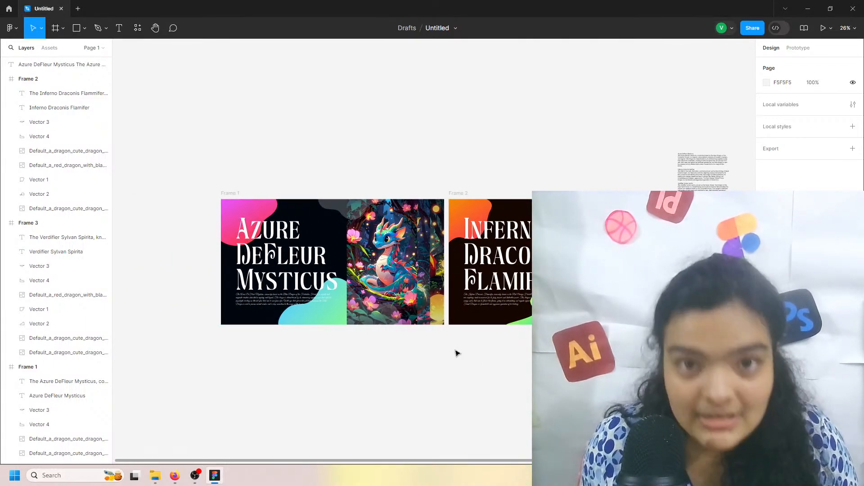
scroll(457, 353, down, 1)
scroll(332, 301, down, 2)
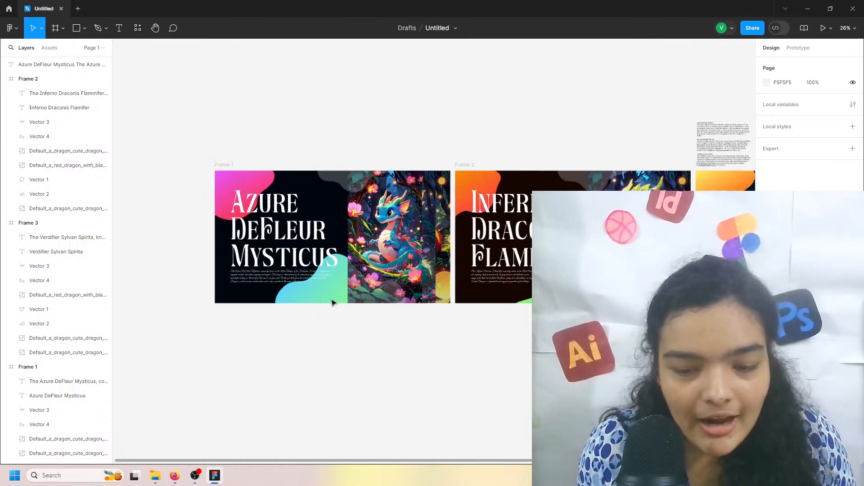
scroll(356, 284, right, 1)
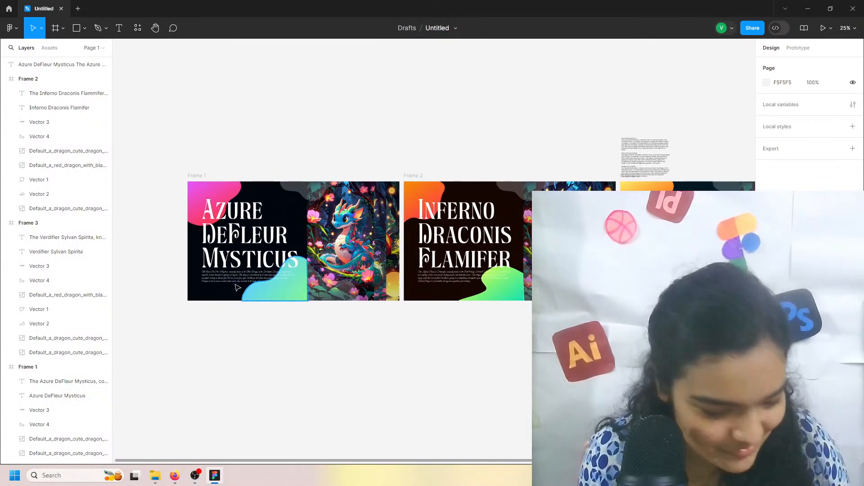
Step: Add an on-click prototype interaction to Frame 1
scroll(239, 292, up, 3)
click(182, 132)
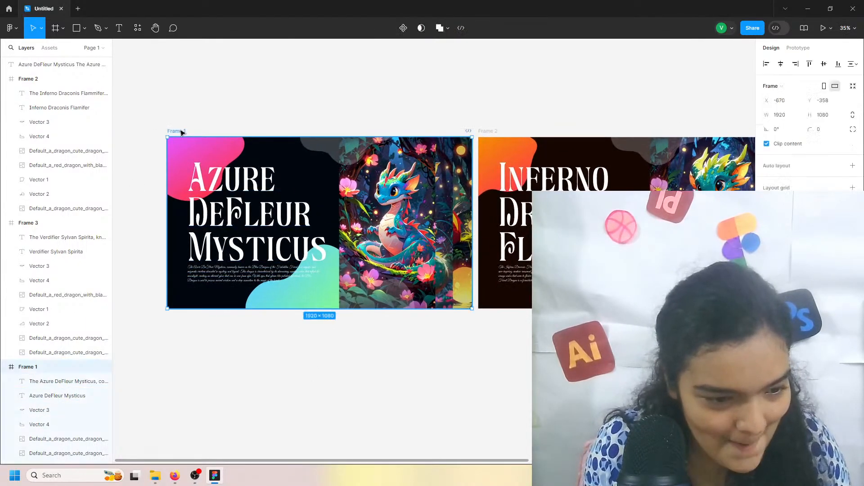
click(798, 47)
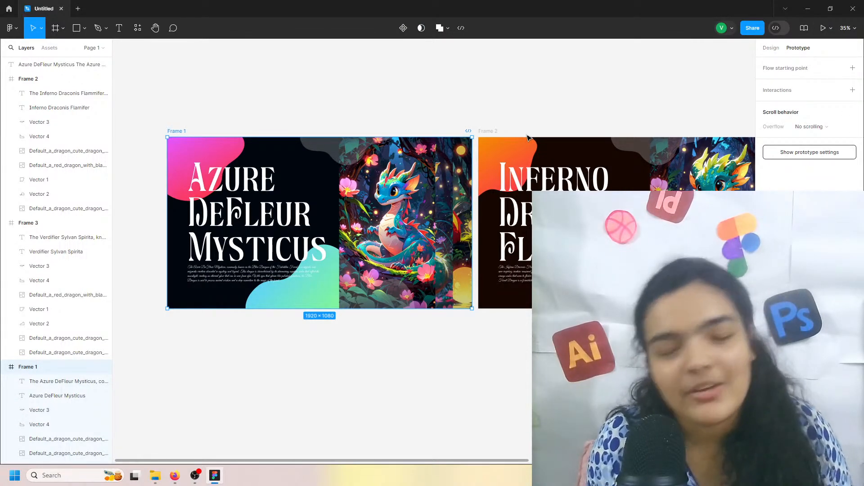
click(853, 90)
drag(720, 102, 334, 218)
scroll(336, 221, up, 3)
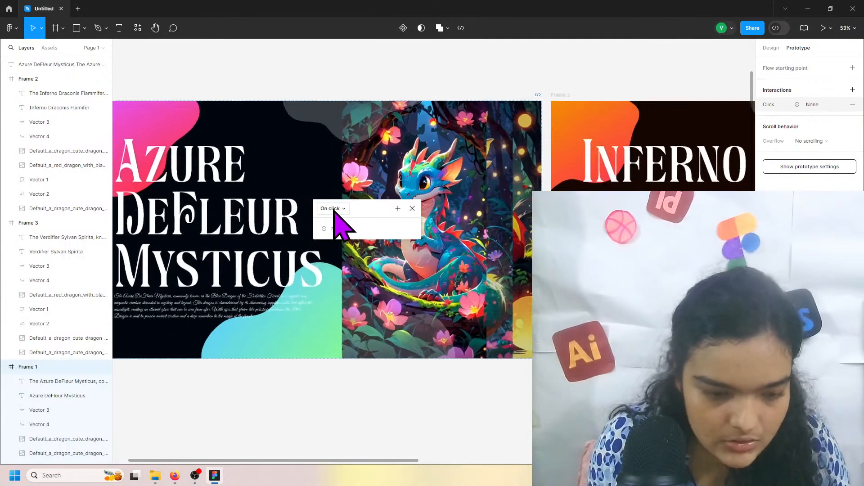
scroll(338, 222, left, 2)
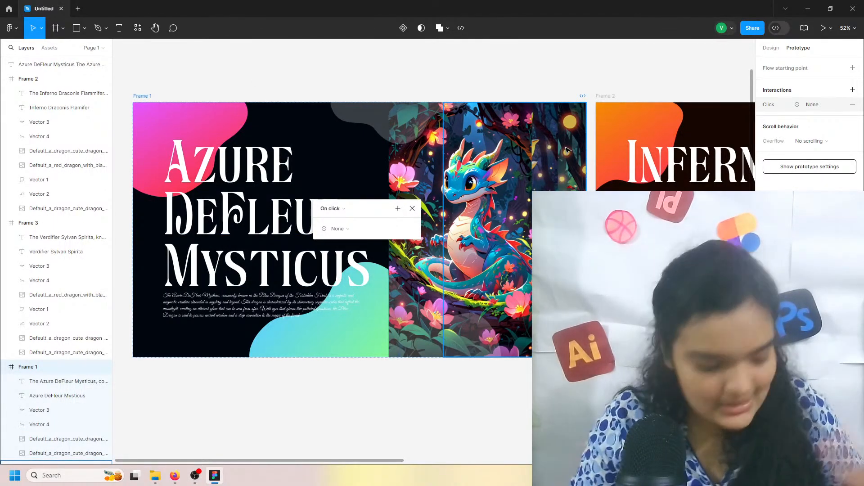
Step: Set Frame 1's click interaction to navigate to Frame 2
click(337, 229)
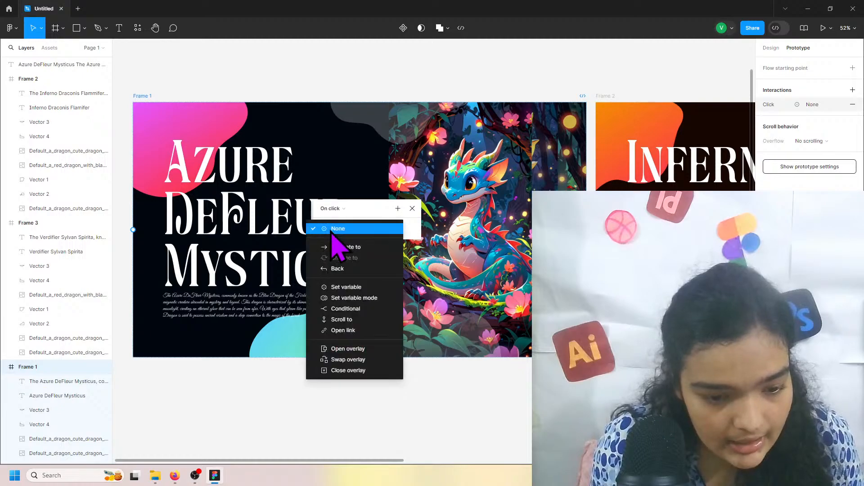
click(350, 247)
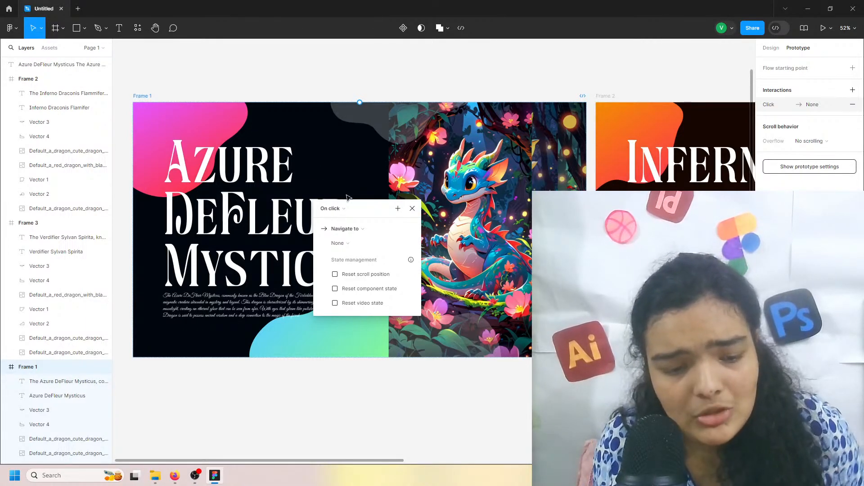
click(347, 245)
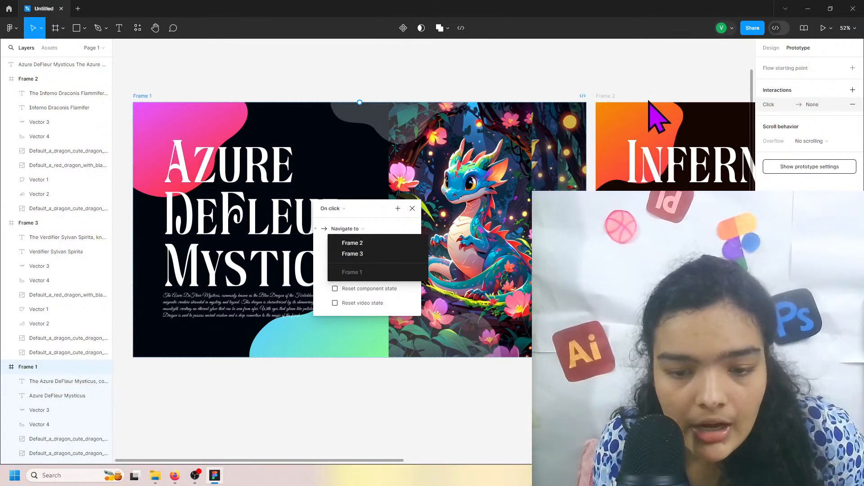
click(376, 244)
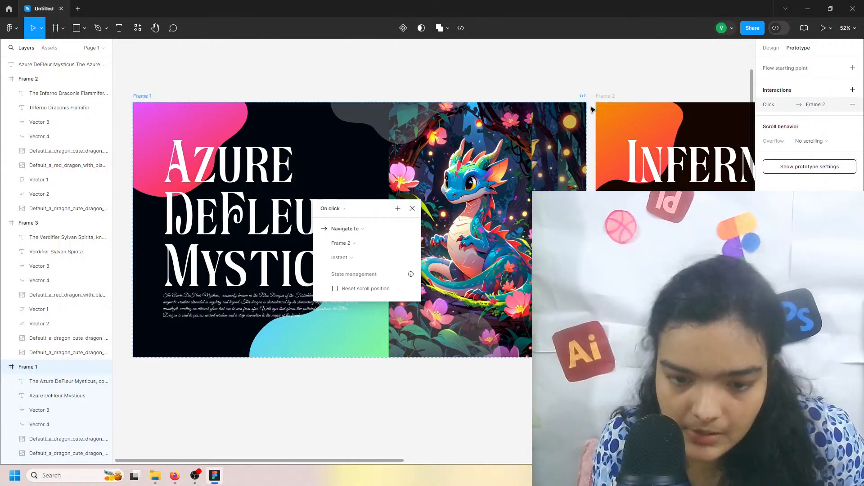
Step: Set the transition from Frame 1 to Frame 2 to Smart animate with the Quick spring curve
click(347, 261)
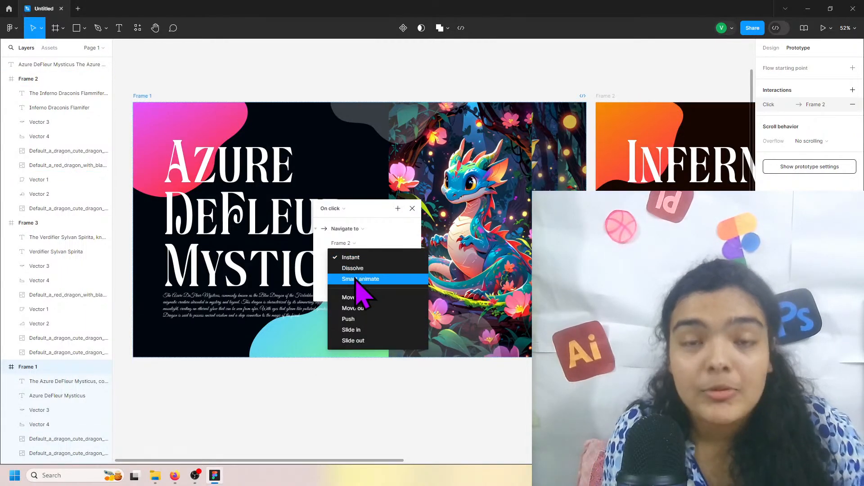
click(358, 279)
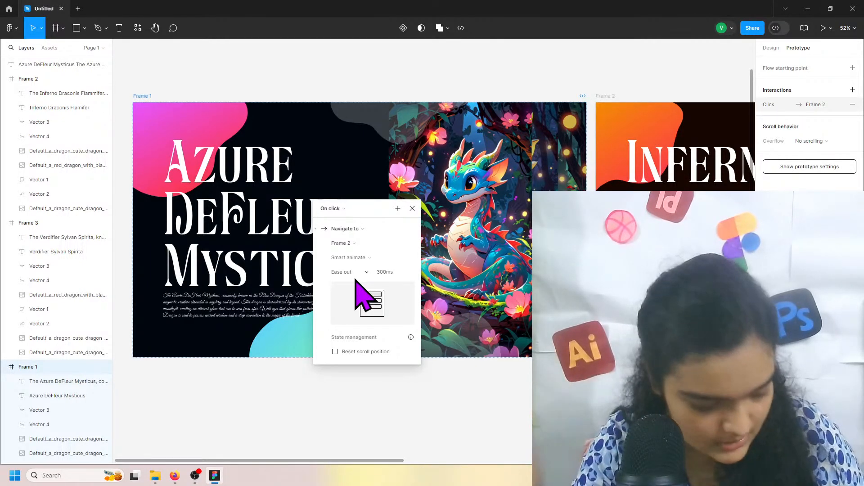
click(357, 278)
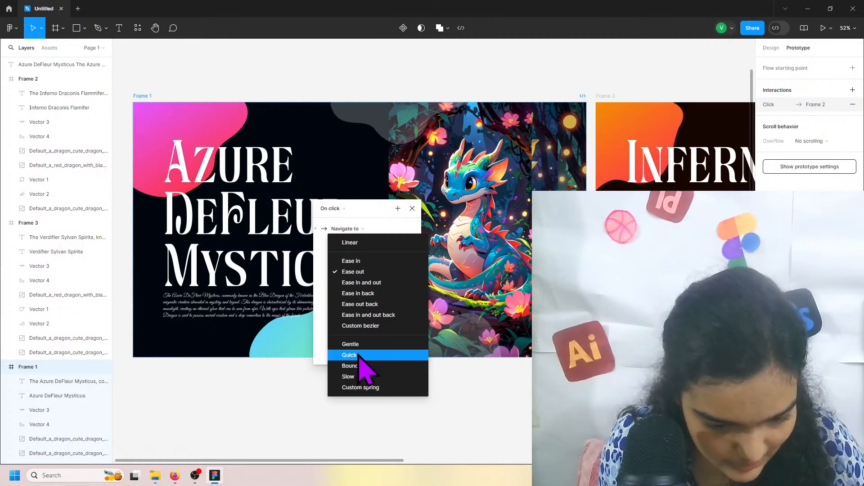
click(356, 356)
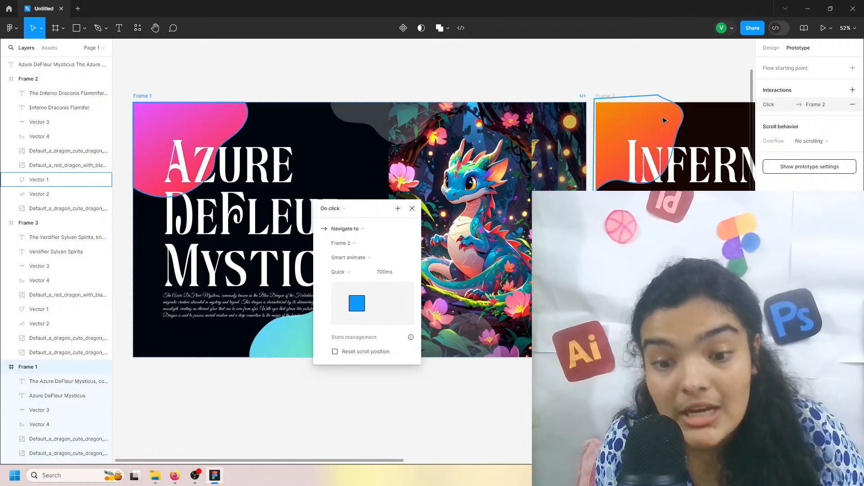
Step: Reshape Frame 3's upper orange blob by extending its outer edge sideways and pulling its lower edge up behind the title
scroll(532, 77, right, 8)
scroll(542, 132, right, 10)
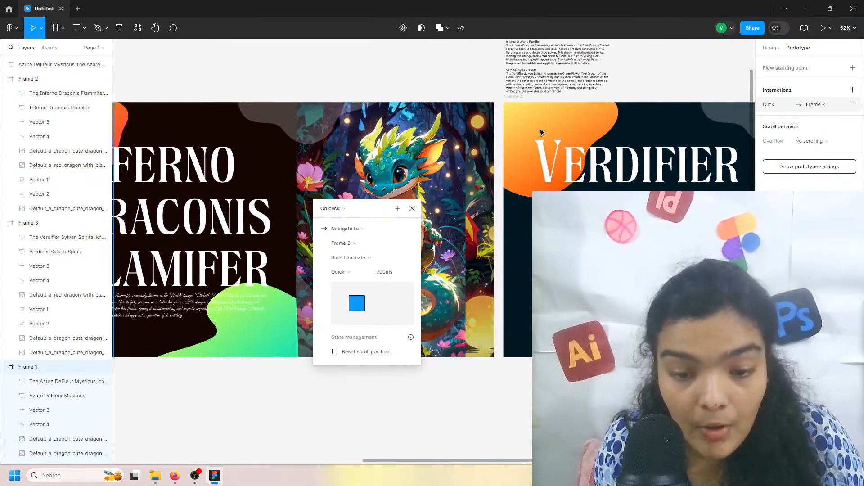
double_click(522, 120)
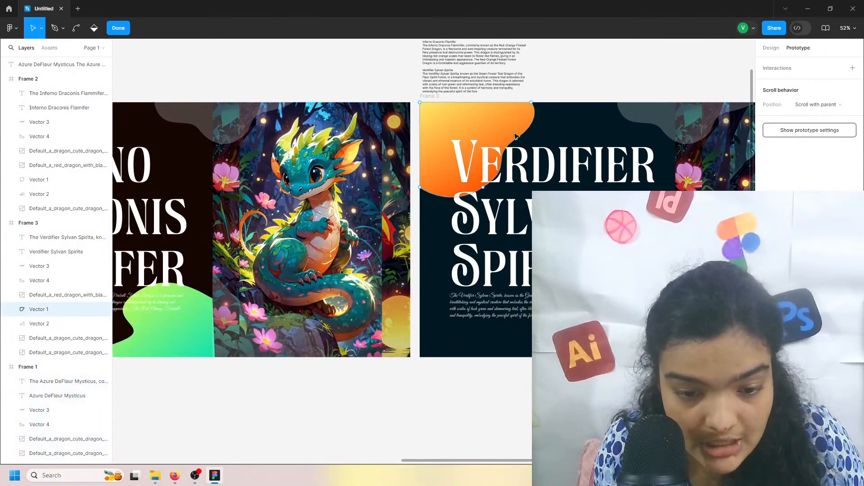
drag(516, 140, 531, 156)
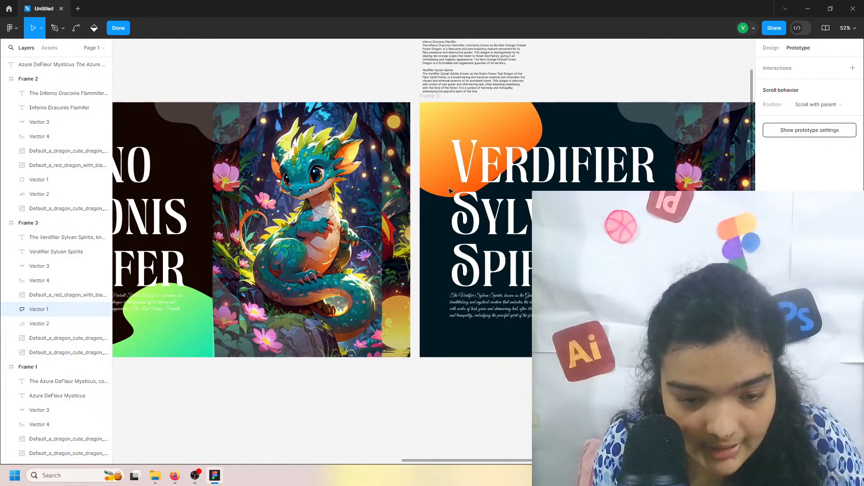
drag(483, 190, 466, 166)
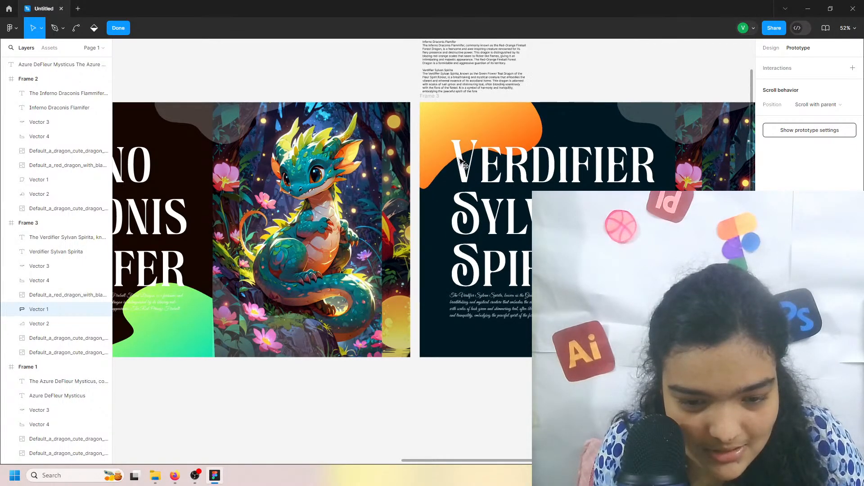
double_click(630, 311)
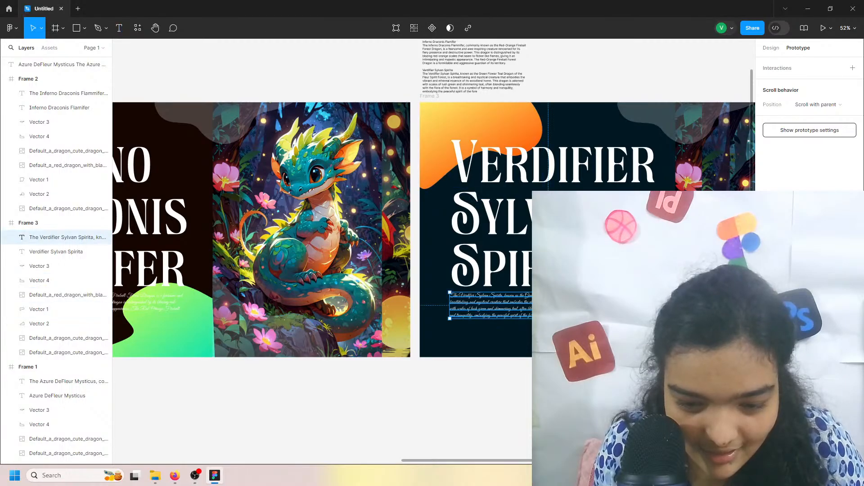
Step: Open Frame 3's lower blob for point editing and leave vector edit mode
double_click(639, 331)
double_click(630, 315)
double_click(639, 331)
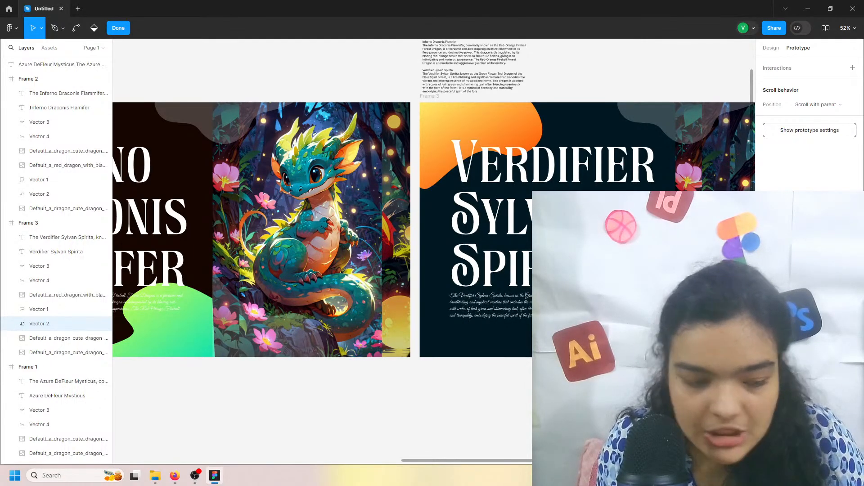
key(Escape)
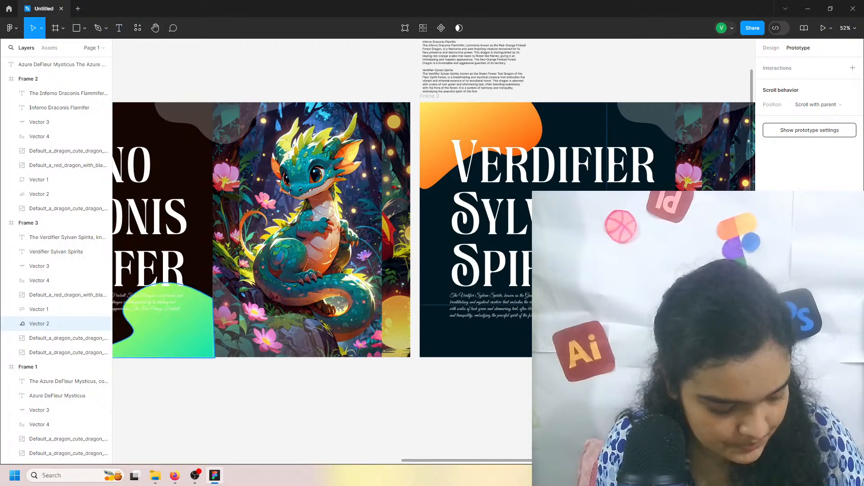
Step: Link Frame 2 to Frame 3 with an on-click prototype interaction
scroll(288, 361, left, 10)
scroll(288, 360, down, 3)
scroll(394, 389, down, 2)
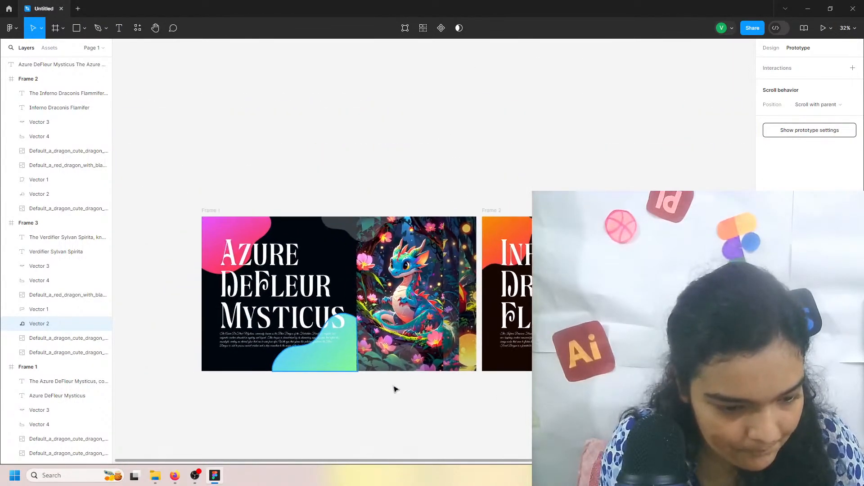
scroll(388, 386, left, 1)
scroll(388, 386, right, 3)
scroll(388, 385, left, 3)
scroll(388, 386, down, 4)
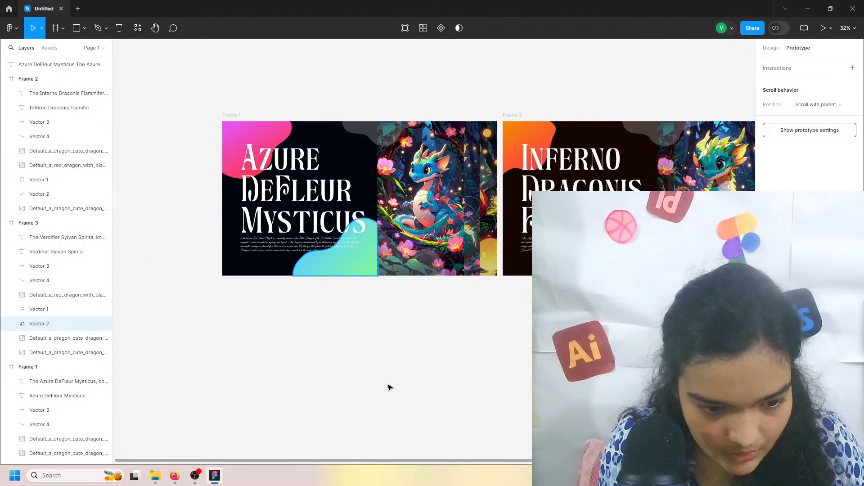
scroll(388, 386, right, 3)
scroll(388, 386, left, 1)
click(435, 122)
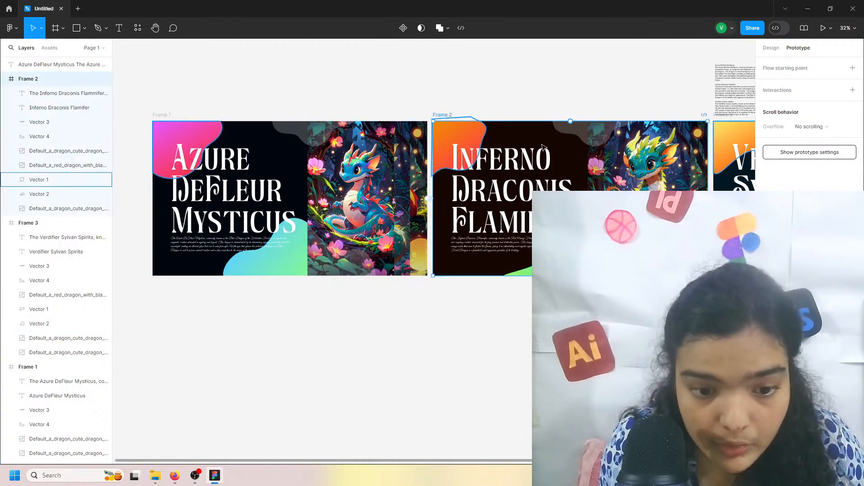
scroll(616, 190, right, 3)
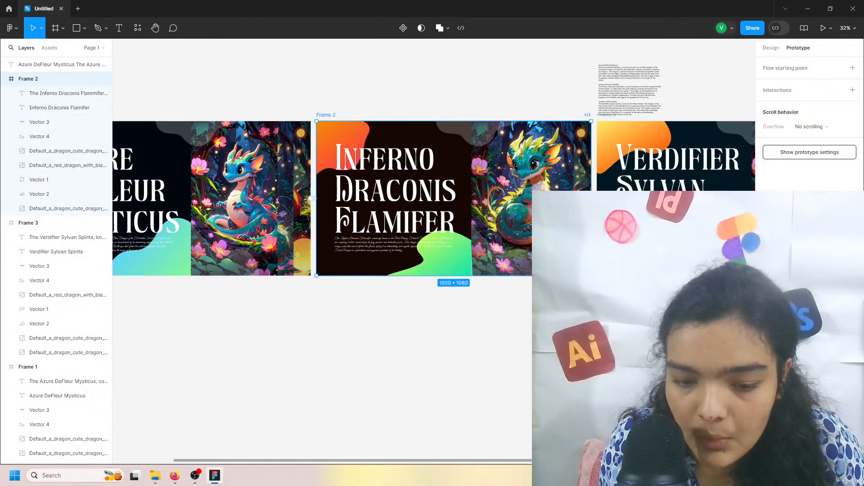
drag(594, 199, 631, 212)
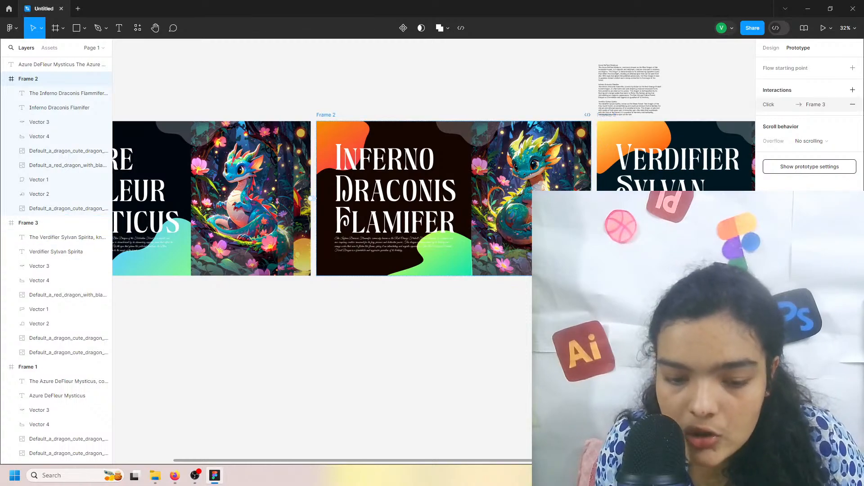
Step: Move the loose dragon description text up and away from Frame 3's label
scroll(495, 202, down, 1)
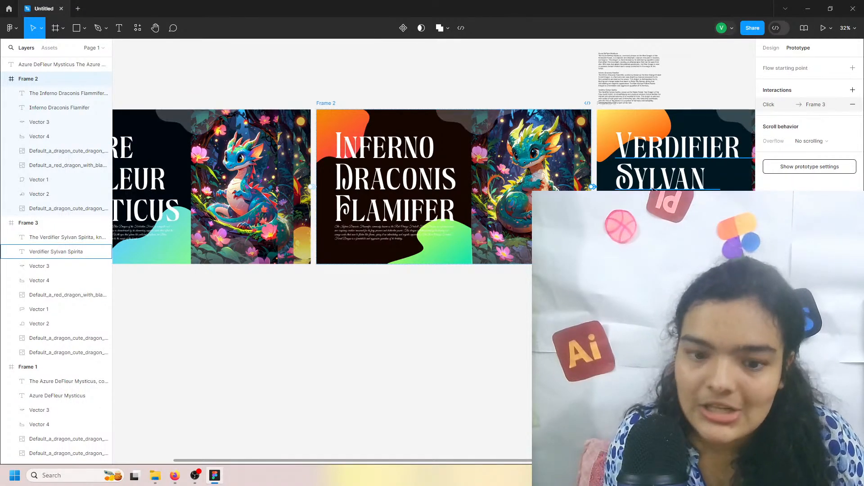
click(633, 134)
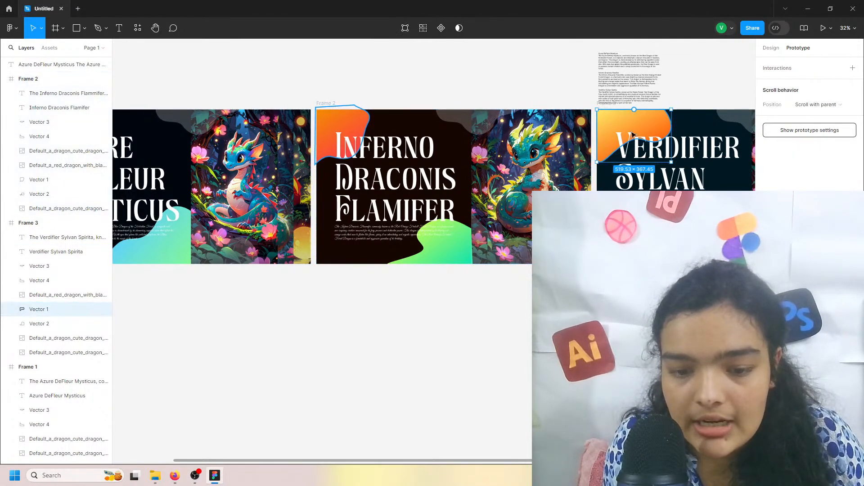
click(707, 102)
scroll(613, 119, up, 1)
drag(617, 107, 578, 53)
Step: Link Frame 3 back to Frame 1 with an on-click interaction using Smart animate, Quick, 700ms
click(606, 141)
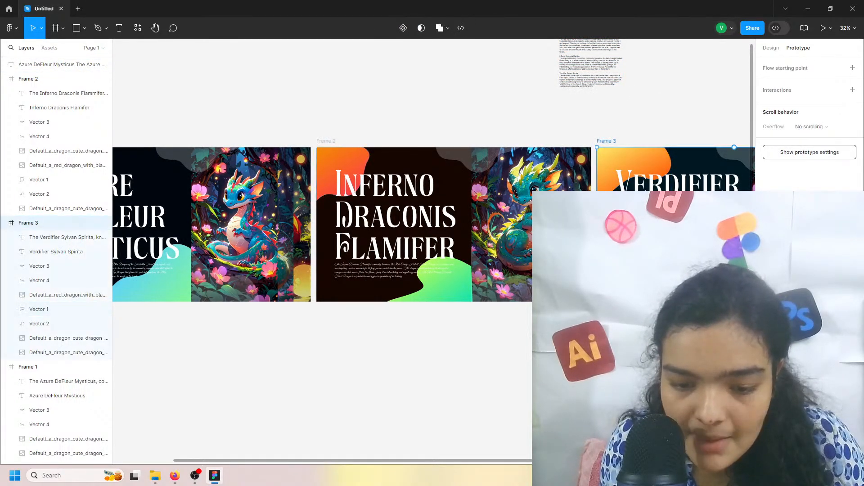
drag(597, 224, 281, 223)
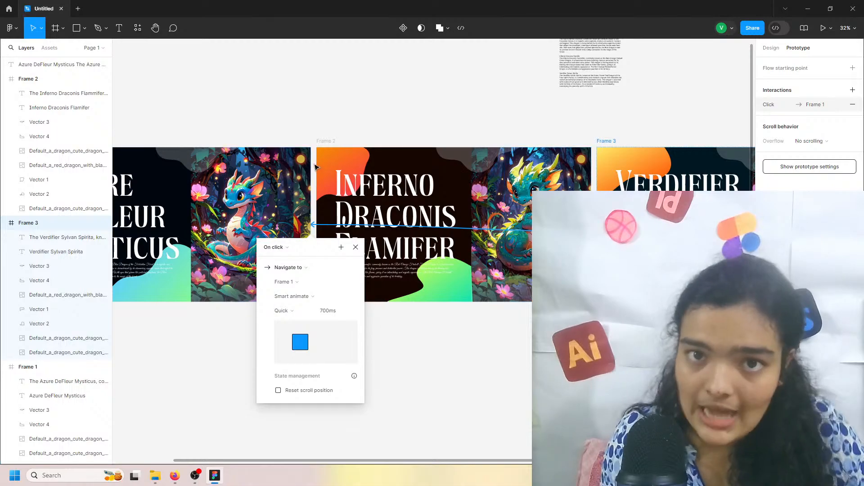
Step: Present the prototype starting from Frame 1, advance through the frames, and return to the design file
scroll(312, 160, left, 5)
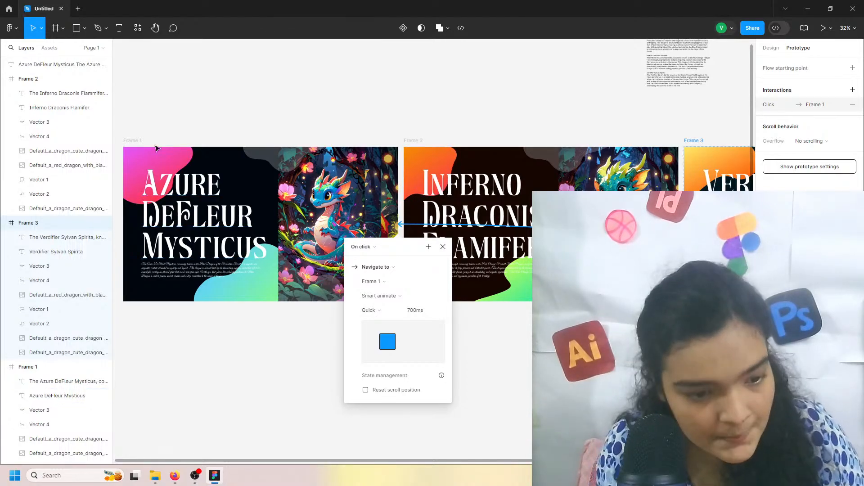
click(133, 141)
click(823, 29)
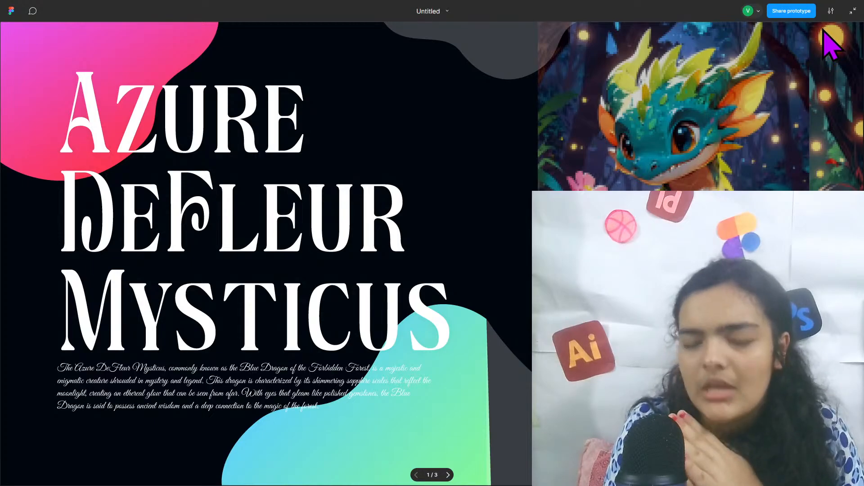
key(Right)
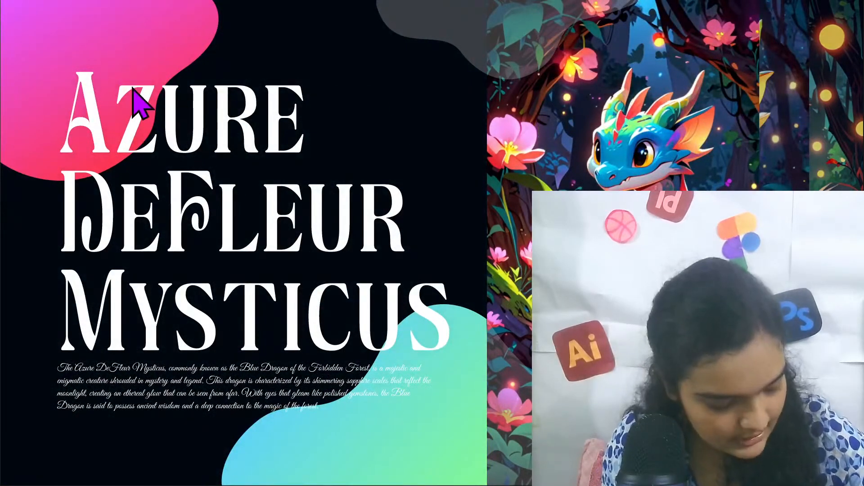
mouse_move(75, 1)
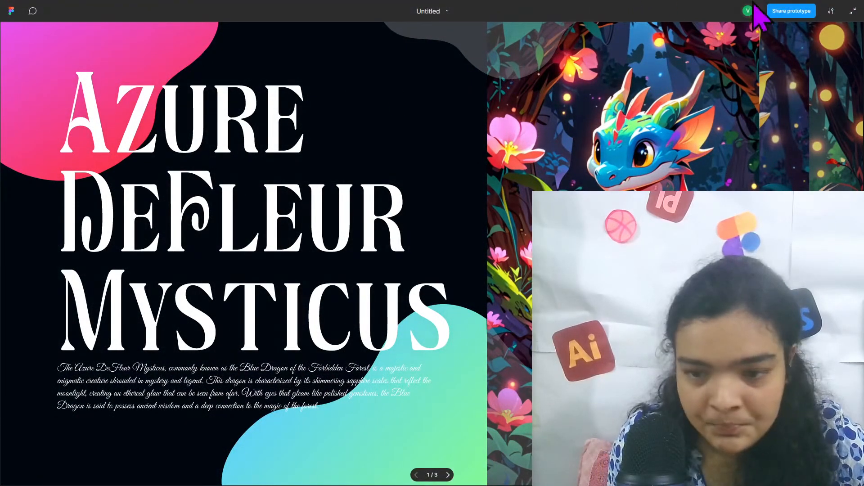
click(853, 10)
click(50, 8)
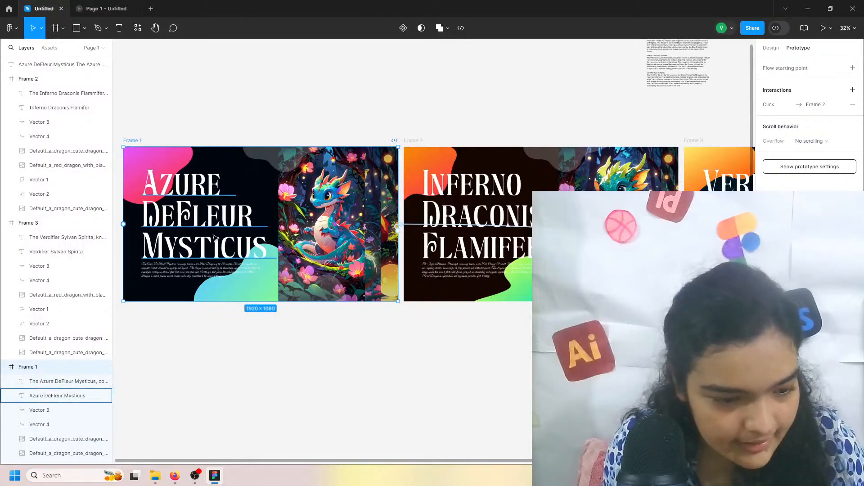
scroll(335, 279, left, 3)
scroll(321, 204, up, 5)
click(320, 203)
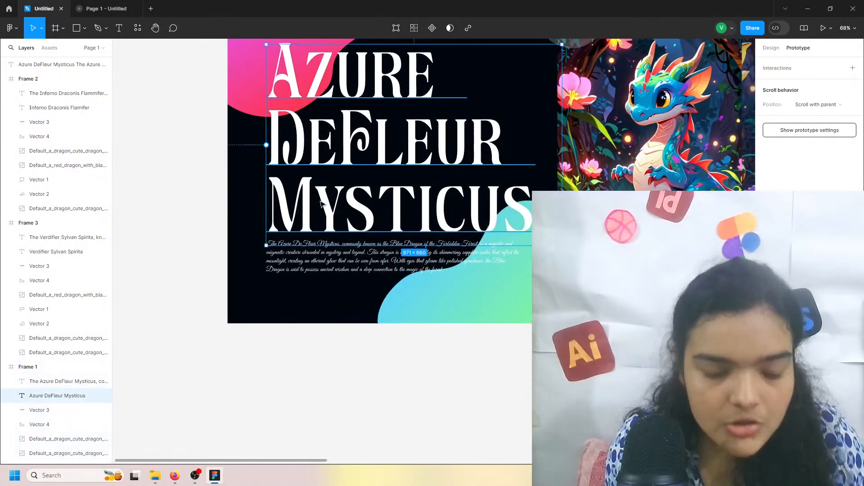
scroll(320, 203, up, 3)
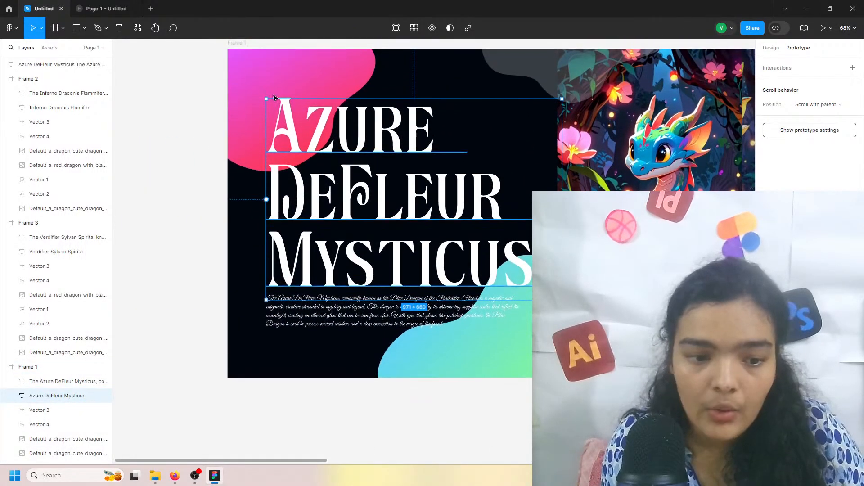
Step: Switch to the running prototype and cycle repeatedly through all three dragon frames to check the Smart animate transitions
click(95, 11)
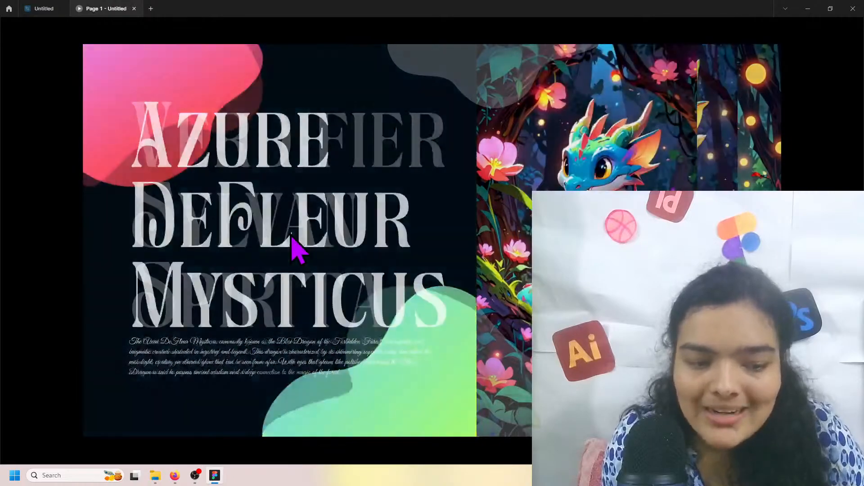
click(251, 198)
click(251, 199)
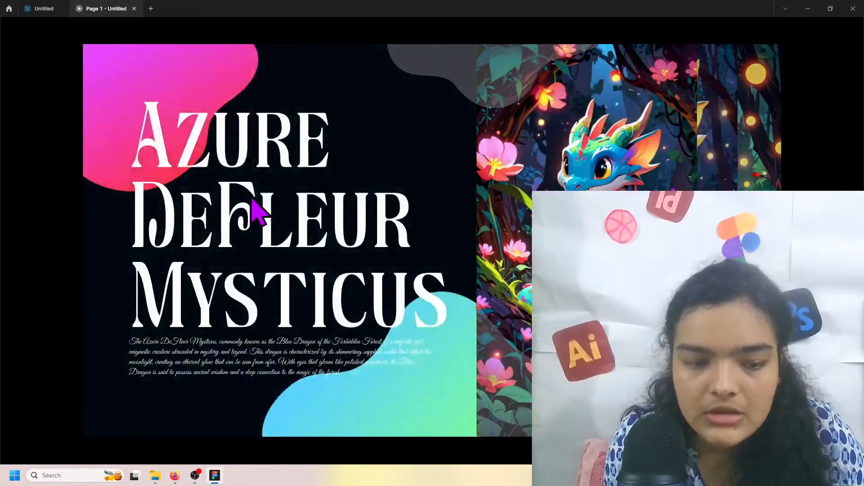
click(251, 199)
click(250, 198)
mouse_move(35, 9)
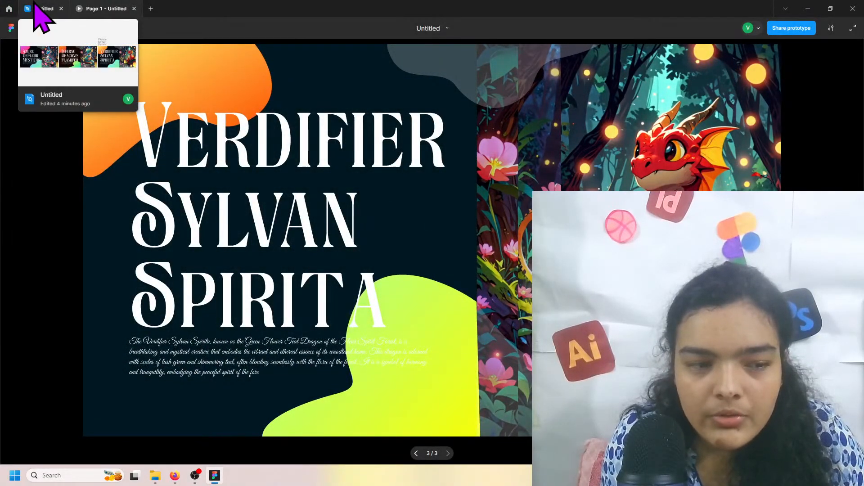
click(303, 193)
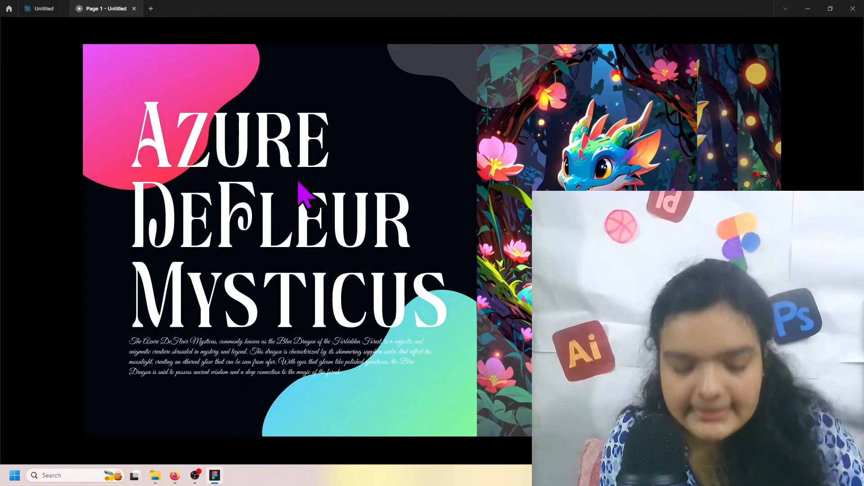
click(290, 176)
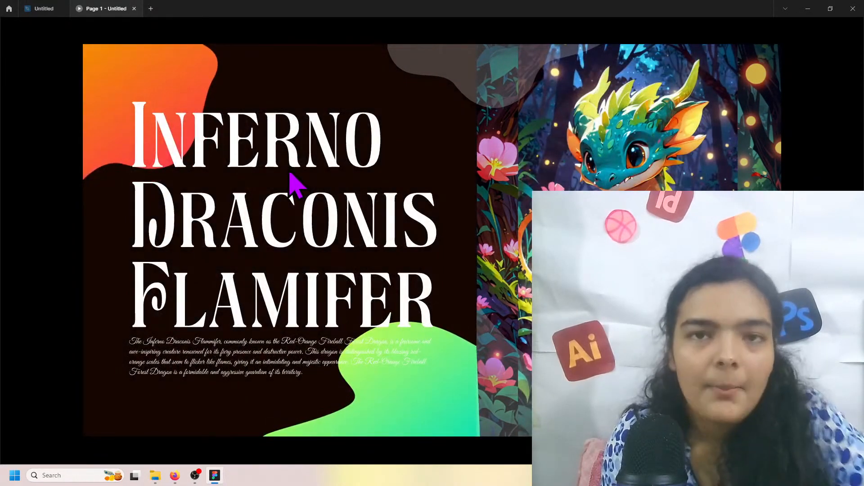
click(154, 105)
click(192, 93)
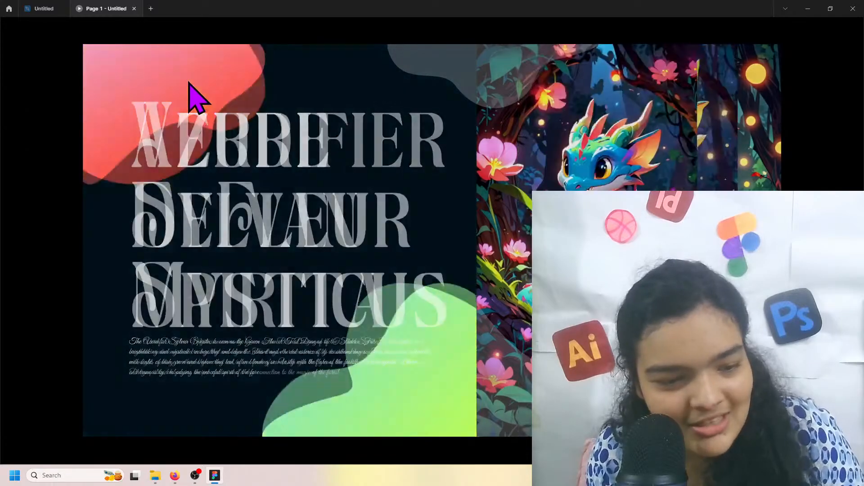
click(198, 98)
click(197, 103)
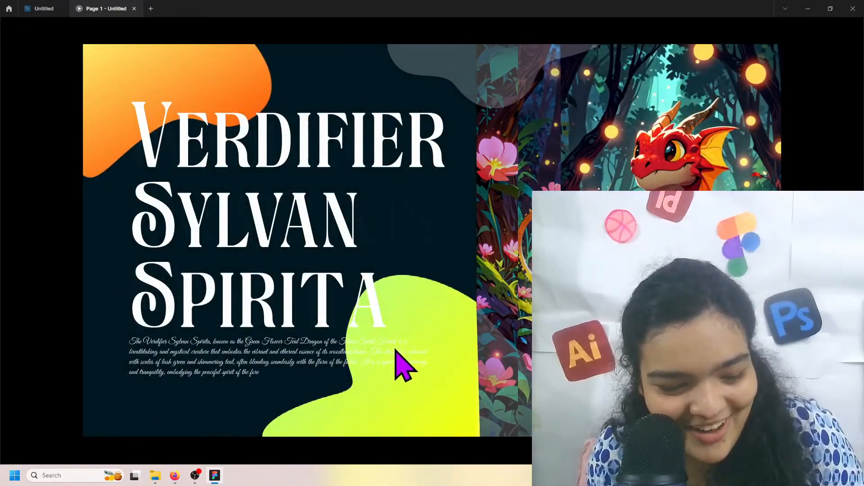
click(399, 351)
click(192, 110)
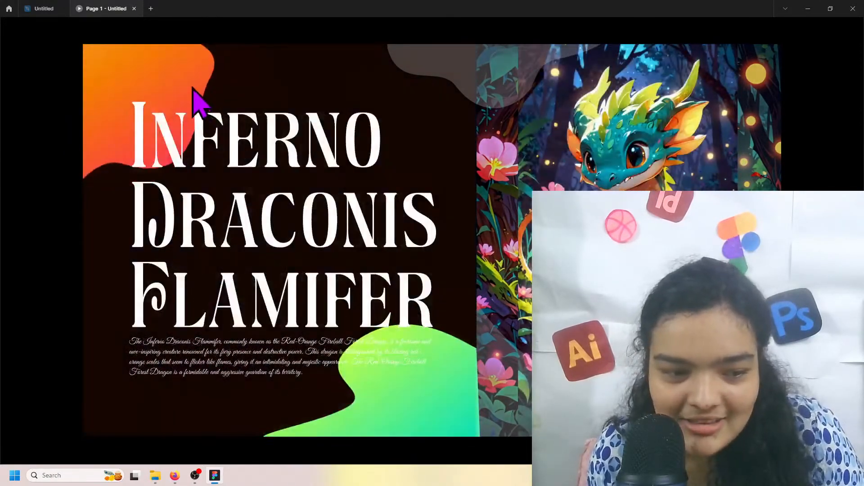
click(193, 87)
click(192, 88)
click(187, 72)
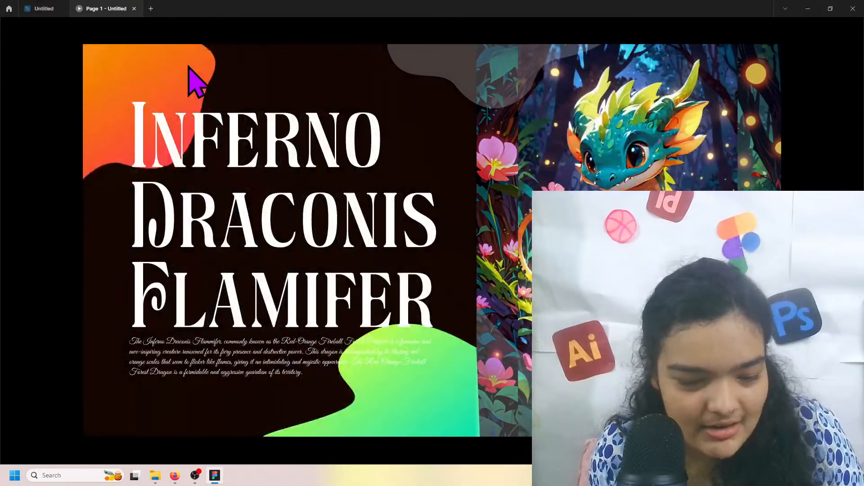
click(180, 71)
click(180, 72)
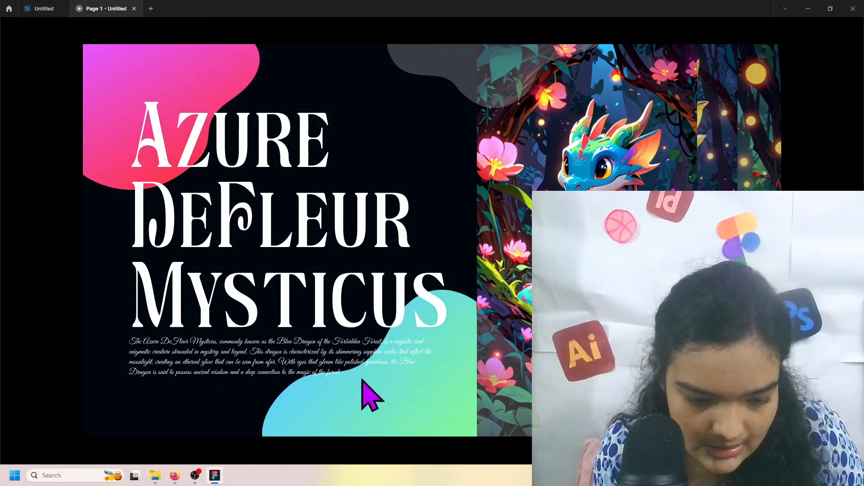
click(440, 383)
click(435, 374)
click(438, 383)
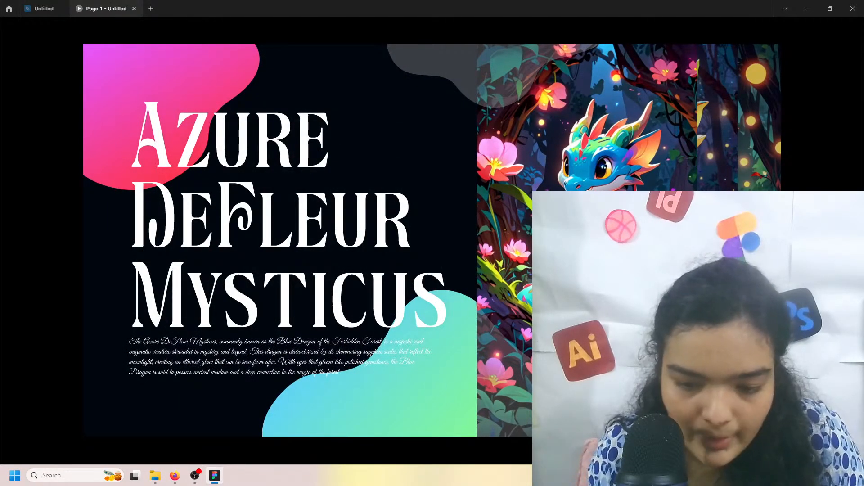
click(718, 243)
click(743, 158)
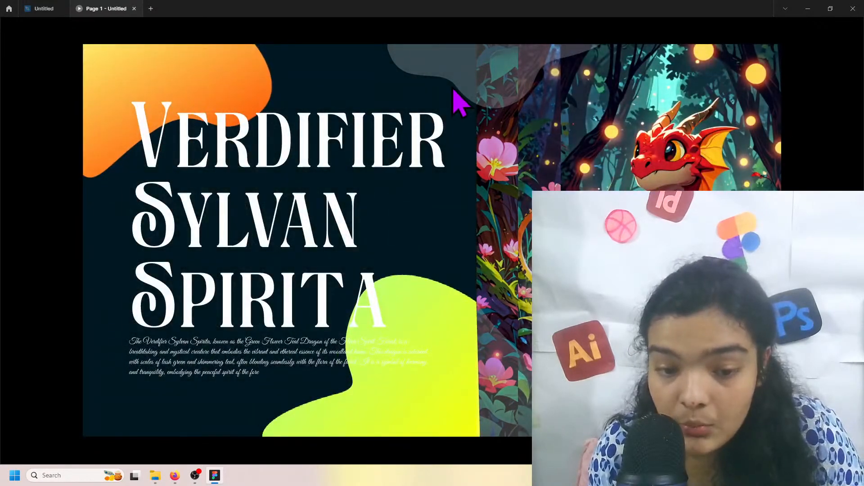
click(499, 134)
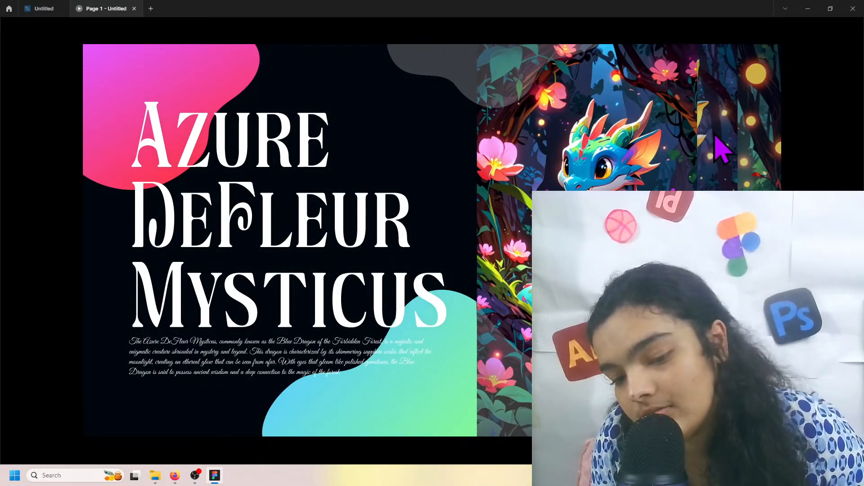
click(720, 149)
click(743, 150)
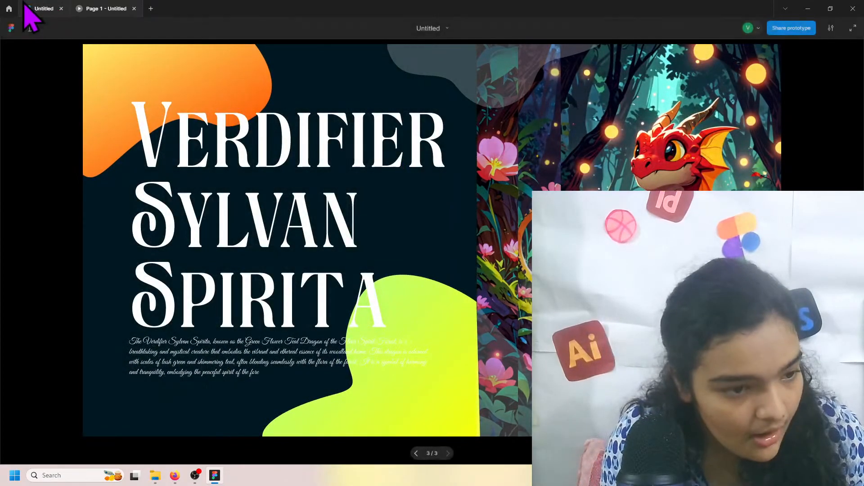
Step: Return from the prototype preview to the design file and look over the three frames
click(26, 7)
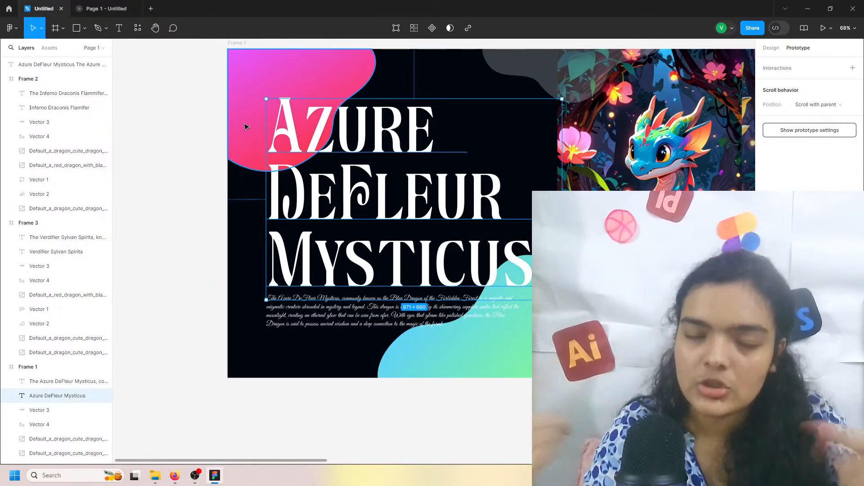
scroll(245, 127, down, 5)
scroll(293, 177, down, 2)
scroll(433, 208, down, 3)
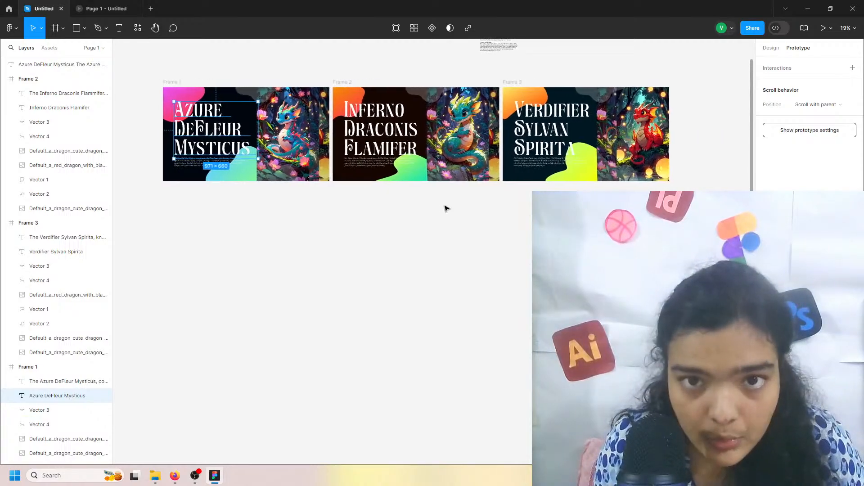
scroll(425, 208, left, 1)
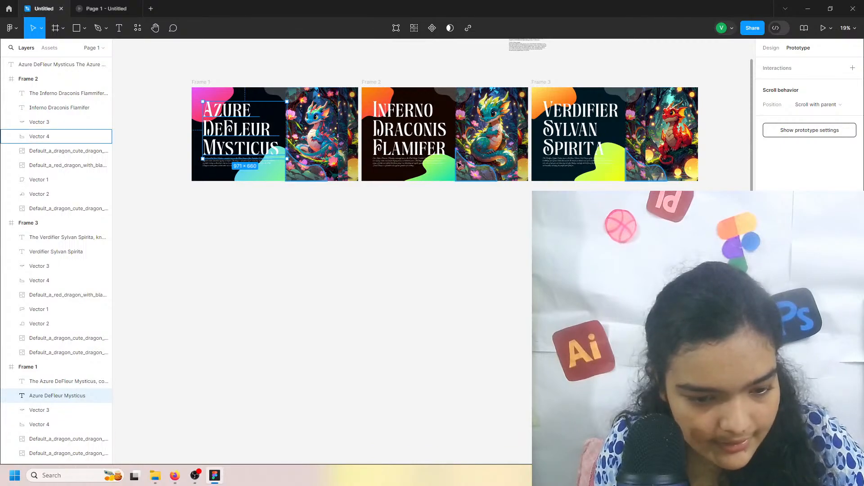
Step: Duplicate the title texts of Frames 1, 2 and 3 together and move the copies onto the empty canvas below the frames
double_click(396, 140)
click(382, 171)
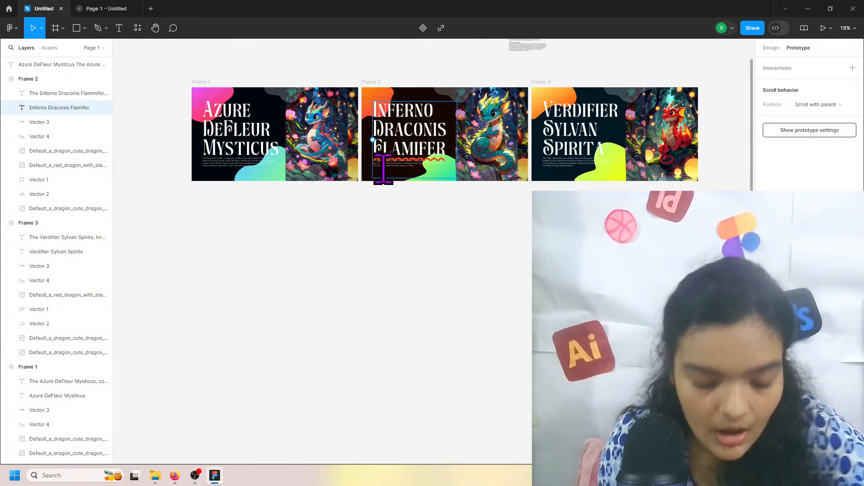
key(Escape)
click(56, 252)
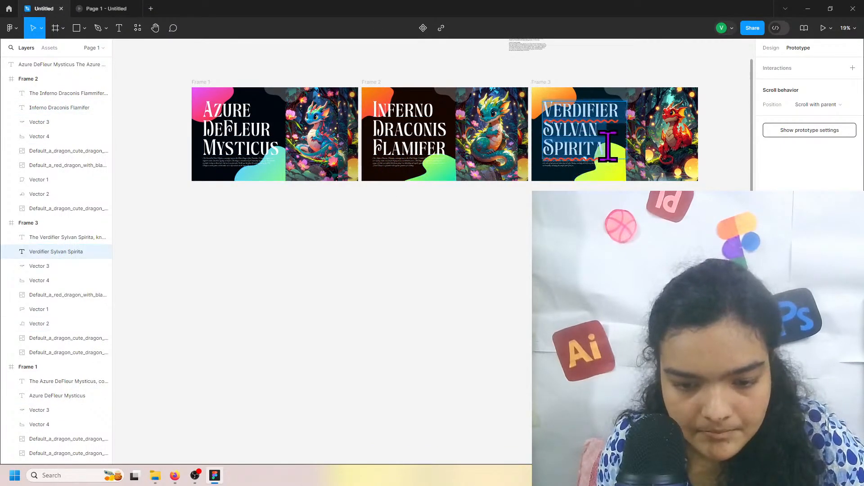
shift+click(410, 130)
shift+click(219, 135)
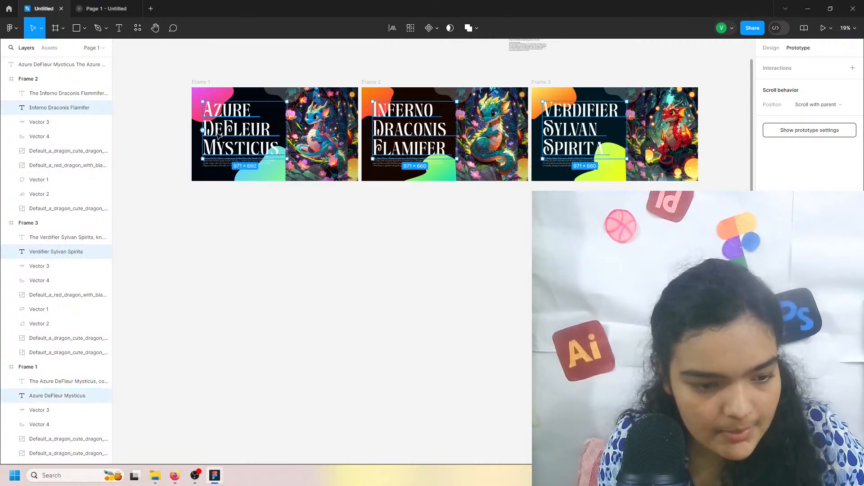
key(ctrl+d)
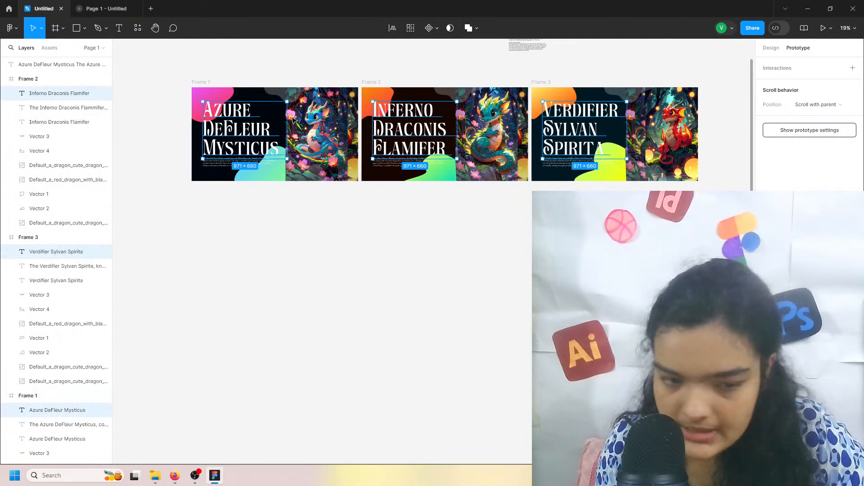
drag(274, 129, 276, 255)
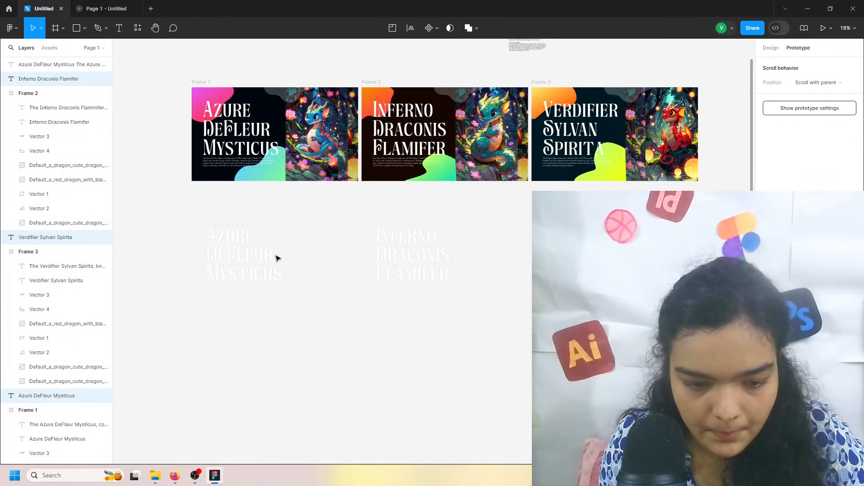
Step: Stack the Inferno Draconis Flamifer and Verdifier Sylvan Spirita title copies in one column beneath the Azure DeFleur Mysticus copy
scroll(249, 259, up, 2)
click(444, 273)
drag(492, 272, 238, 350)
scroll(236, 297, down, 3)
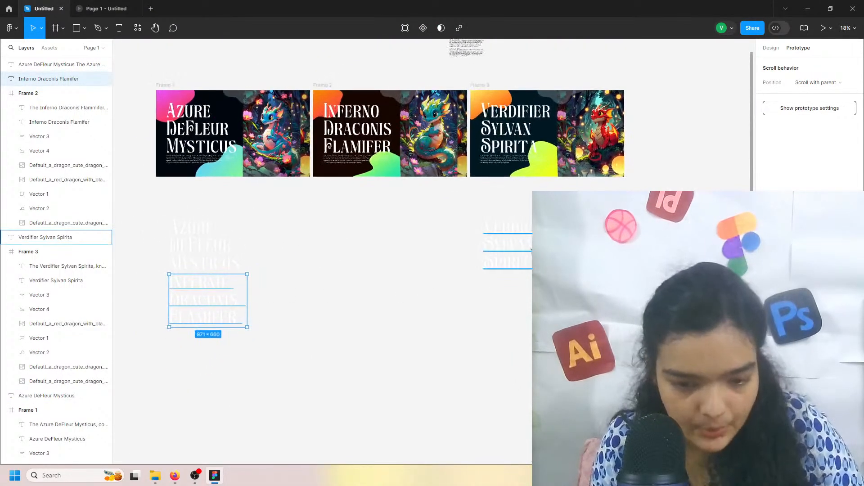
click(45, 237)
drag(489, 225, 197, 385)
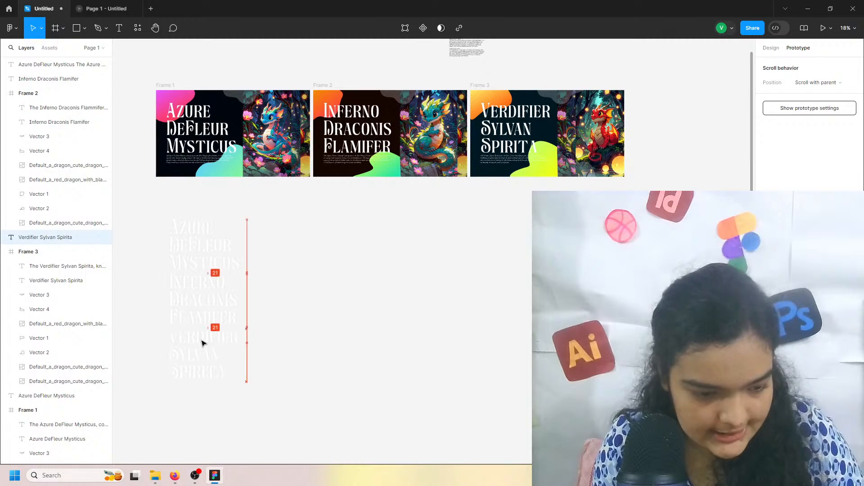
drag(204, 349, 202, 348)
scroll(201, 324, left, 5)
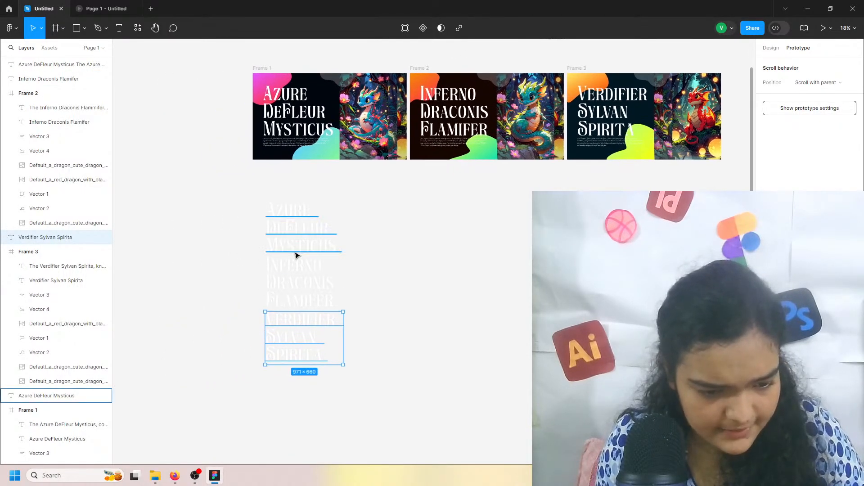
Step: Select the three stacked title copies and set their vertical spacing to 66
scroll(295, 256, up, 3)
click(231, 258)
drag(180, 207, 346, 447)
scroll(314, 239, down, 2)
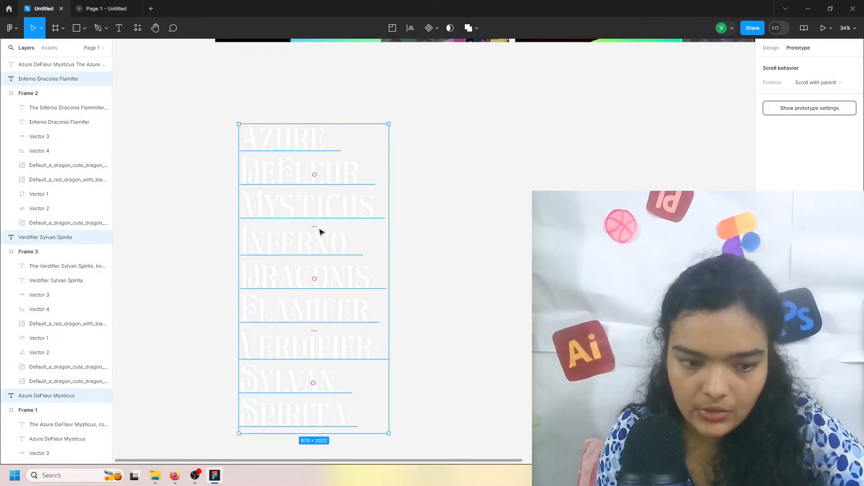
mouse_move(313, 228)
mouse_down()
mouse_move(319, 246)
mouse_move(305, 208)
mouse_move(318, 217)
mouse_move(315, 234)
mouse_move(313, 202)
mouse_move(313, 238)
mouse_up()
drag(309, 236, 311, 239)
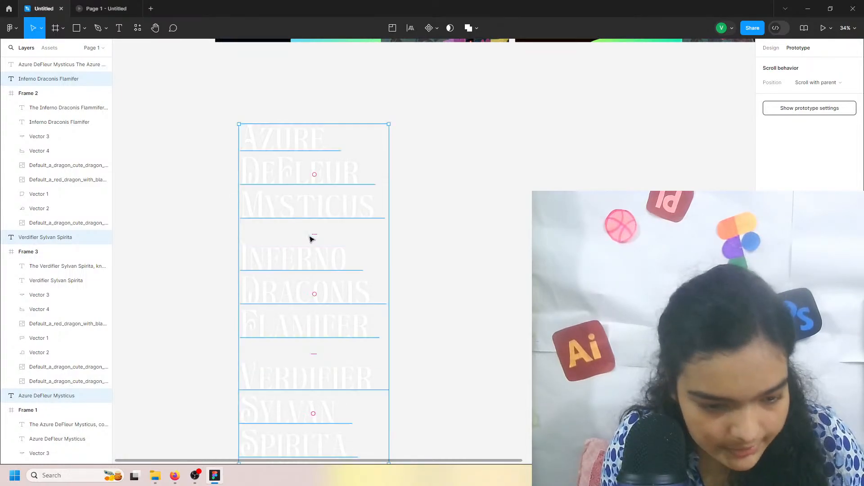
click(769, 49)
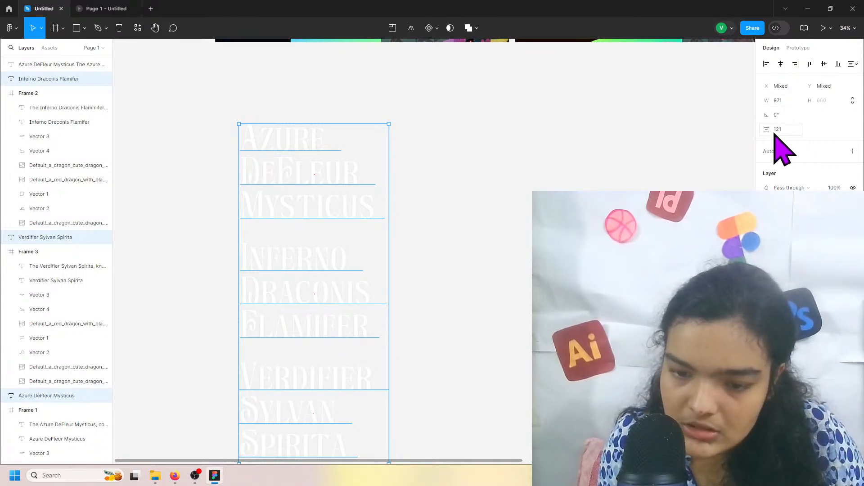
drag(769, 129, 692, 118)
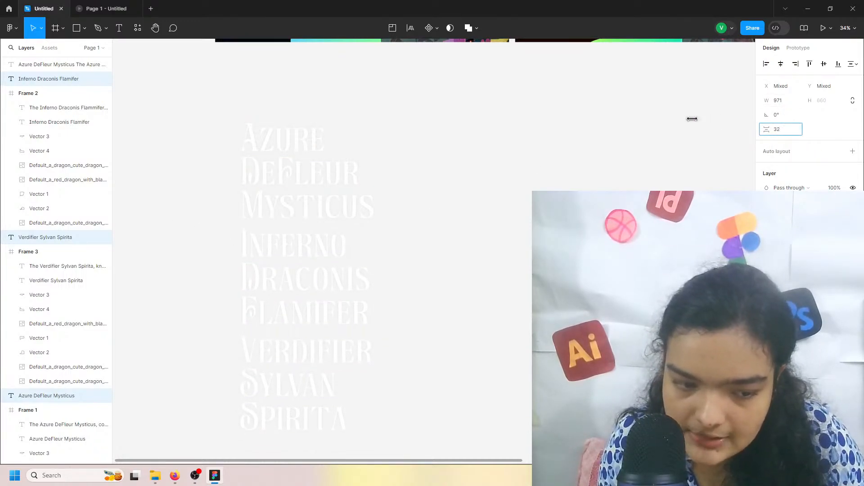
click(671, 153)
Step: Wrap the three stacked title copies in a new frame
scroll(601, 121, down, 2)
drag(575, 108, 250, 352)
right_click(268, 325)
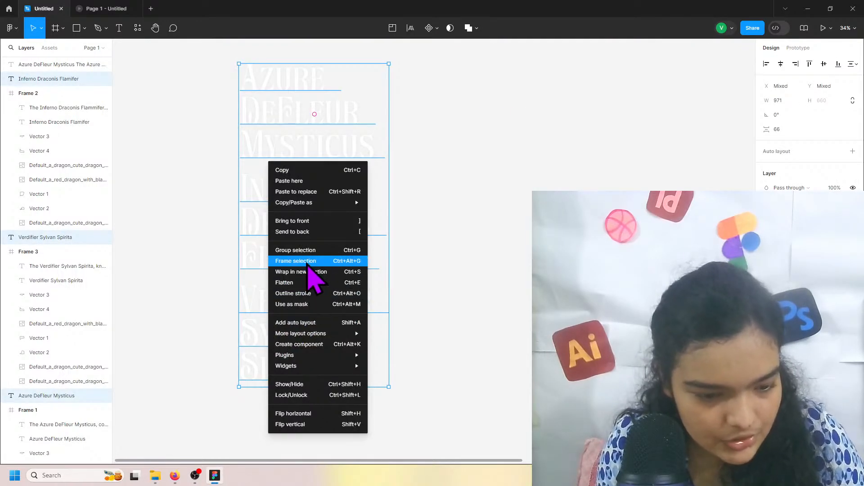
click(308, 261)
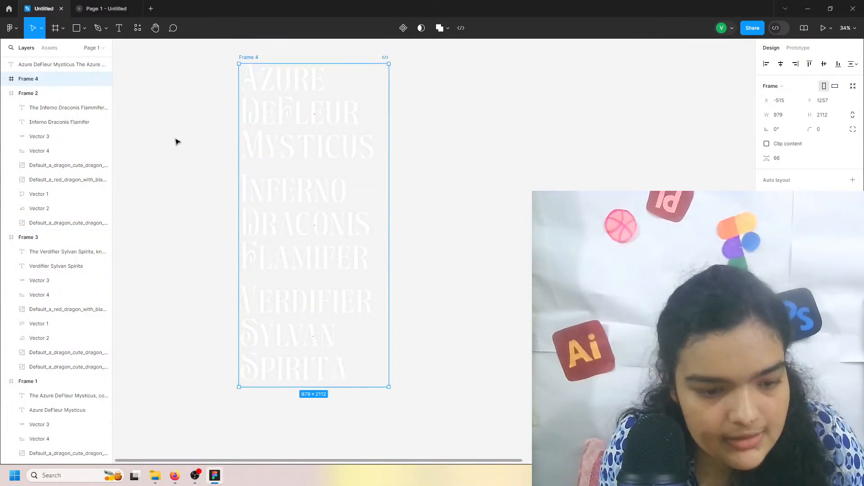
Step: Turn on Clip content for the stacked titles' frame and reduce its height to 1185
scroll(317, 192, up, 3)
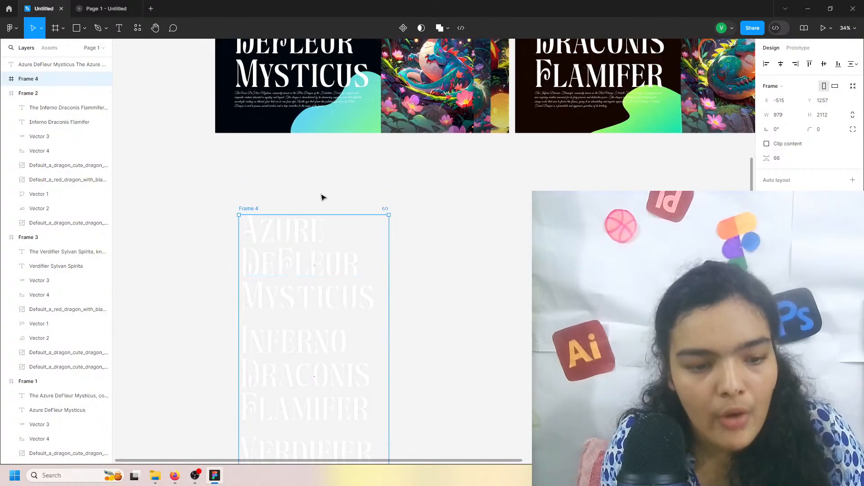
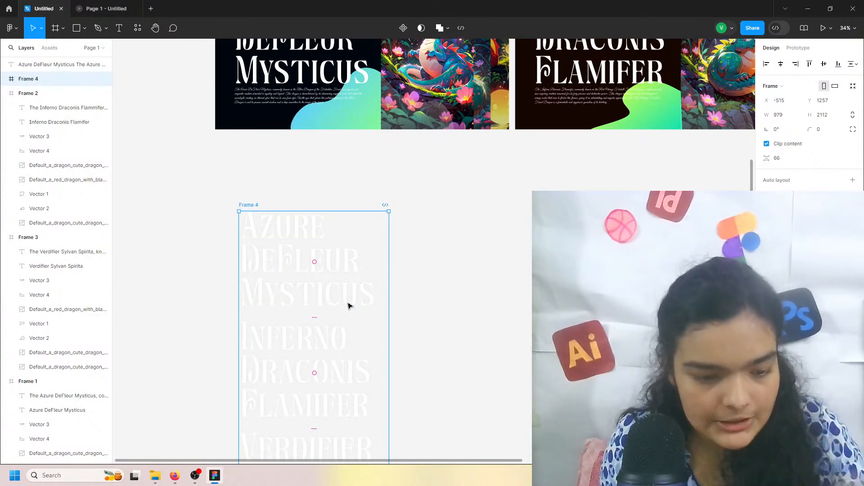
scroll(333, 315, down, 3)
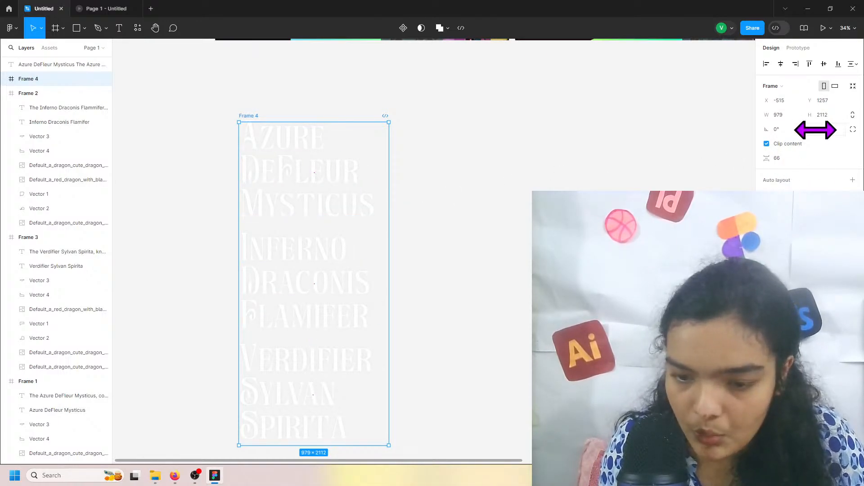
drag(811, 115, 797, 115)
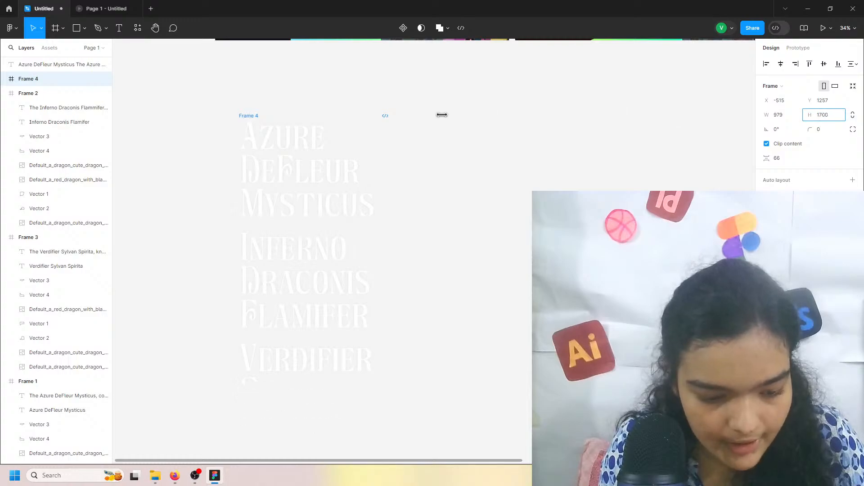
drag(9, 125, 3, 125)
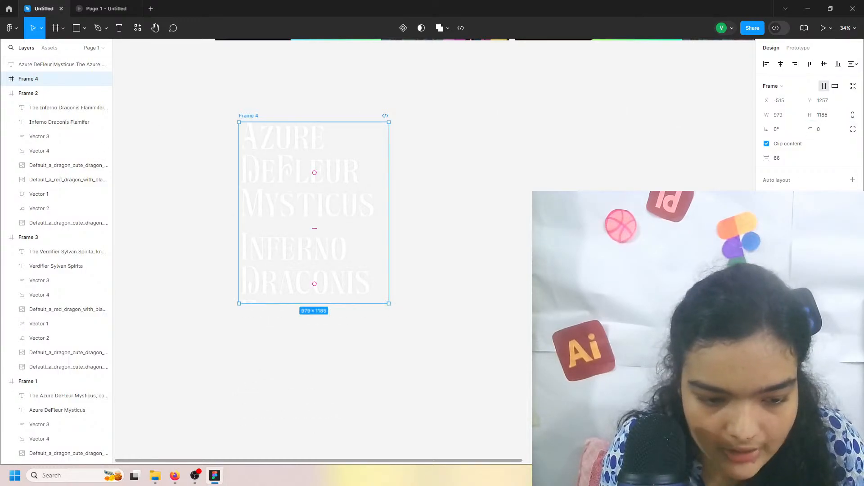
Step: Set the page background colour to black, 000000
scroll(237, 306, up, 5)
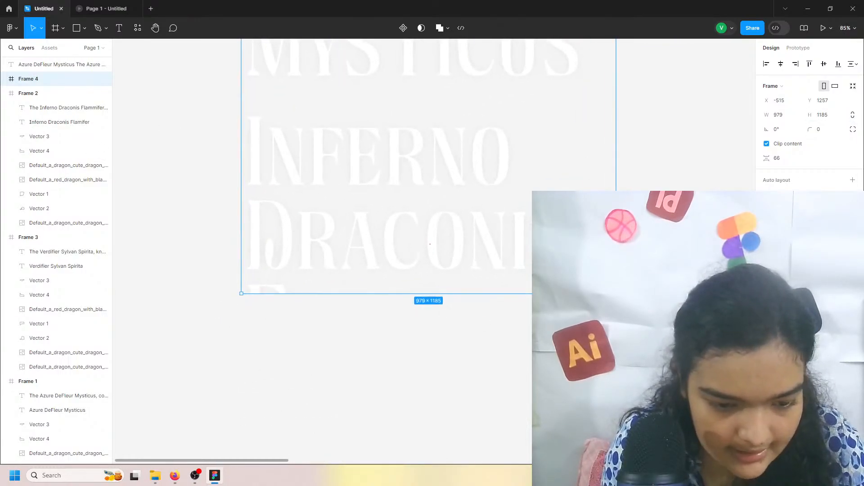
key(Escape)
click(766, 82)
drag(737, 139, 507, 399)
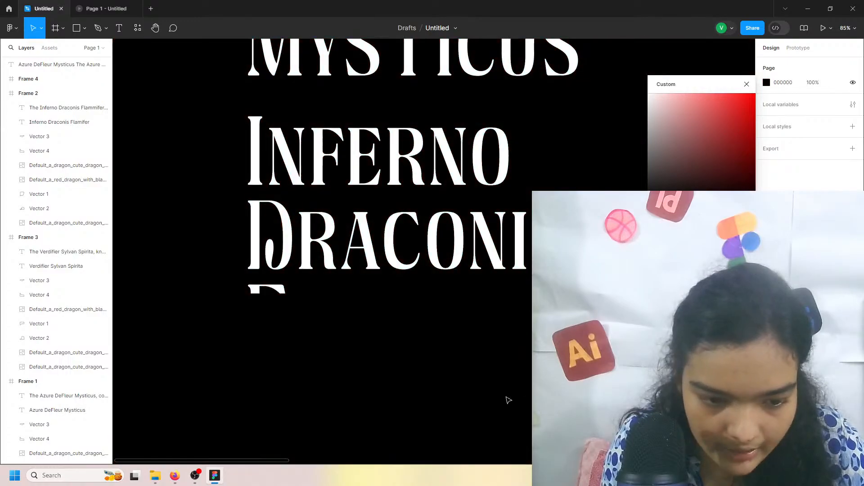
Step: Reduce Frame 4's height to 682 around the Azure DeFleur Mysticus title, switching Clip content off and on again to check the cropping
click(363, 272)
click(363, 271)
scroll(362, 271, down, 1)
scroll(361, 282, down, 6)
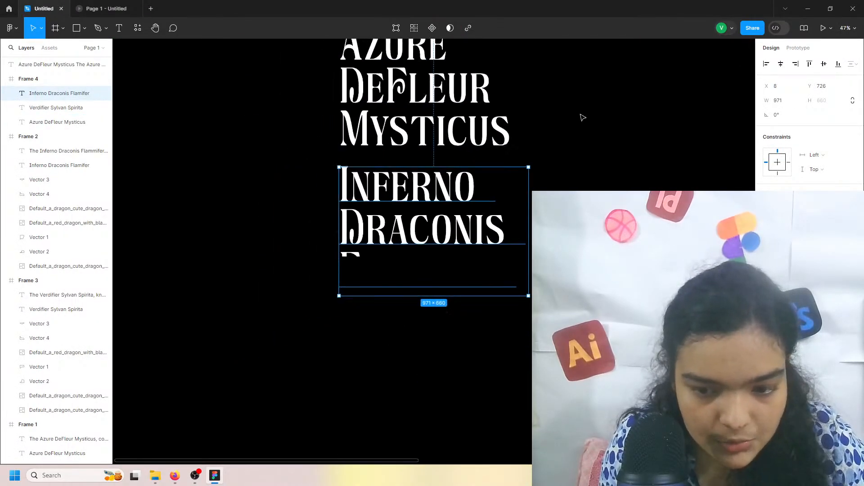
scroll(412, 87, up, 2)
click(412, 87)
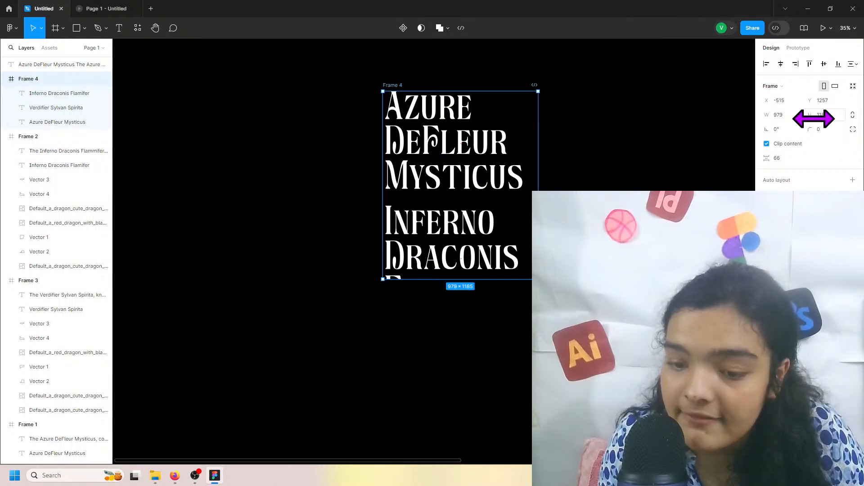
drag(814, 118, 377, 145)
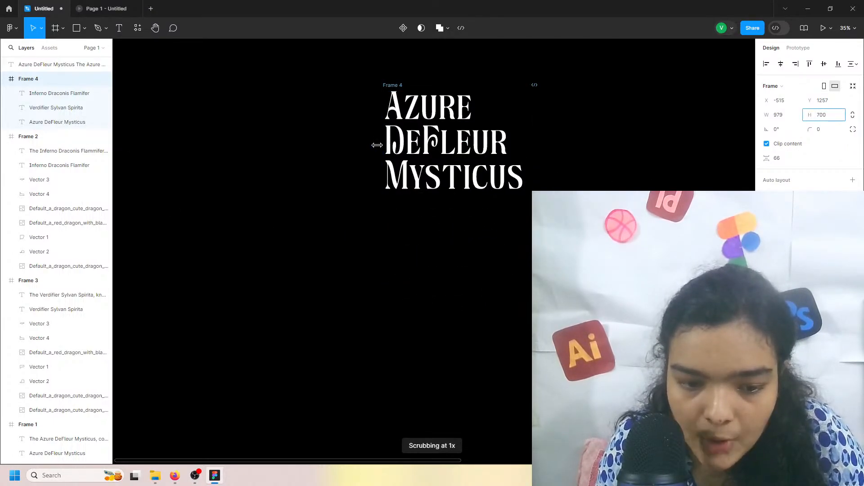
click(766, 144)
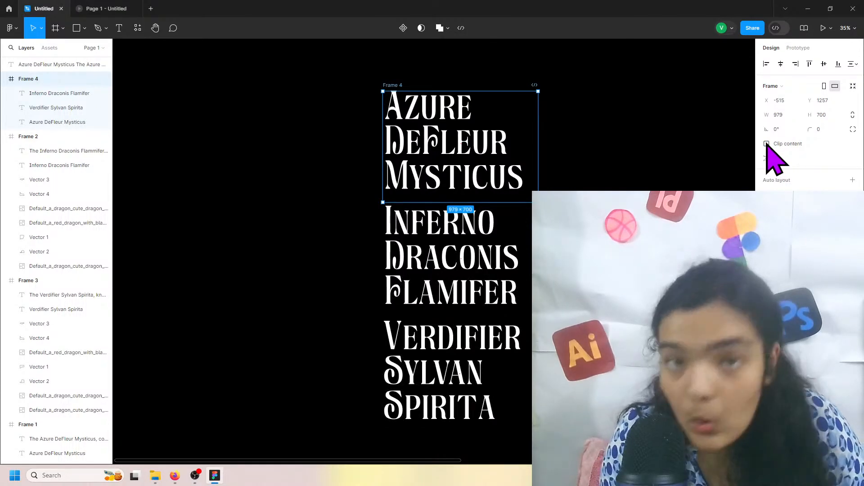
click(767, 144)
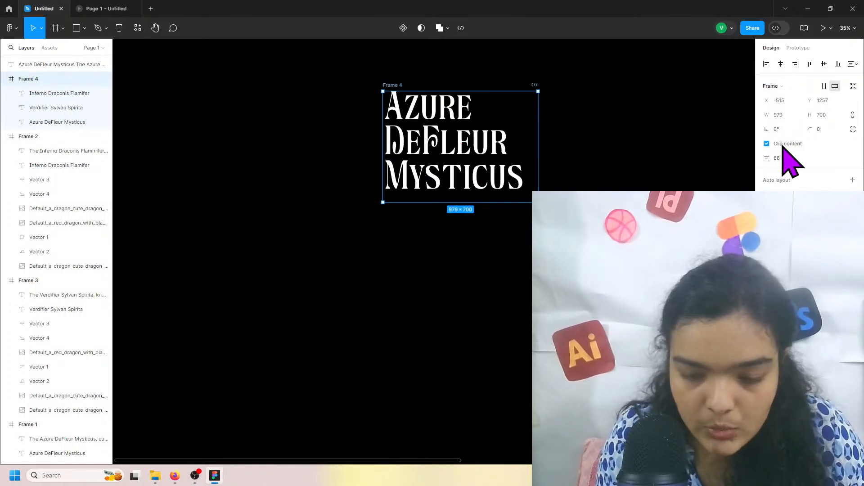
drag(816, 114, 805, 113)
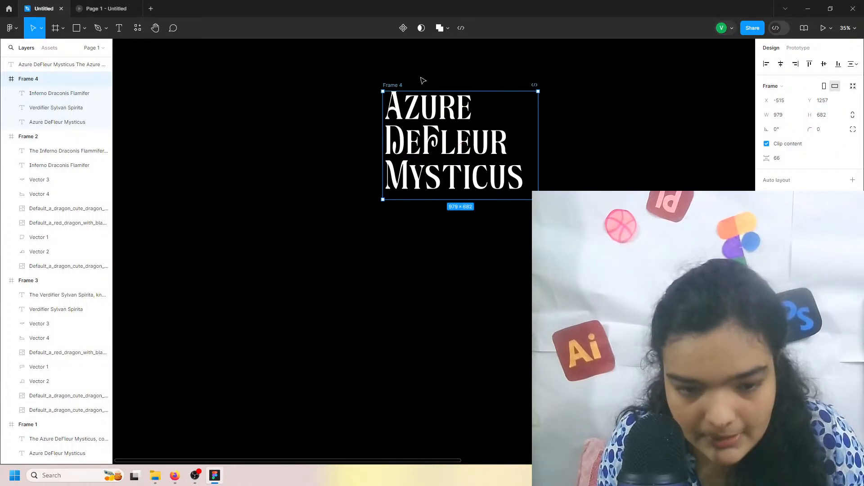
Step: Move Frame 4 into Frame 1 and place it over the original Azure DeFleur Mysticus title
scroll(398, 80, down, 5)
scroll(412, 148, up, 3)
scroll(412, 148, up, 2)
drag(412, 185, 412, 93)
drag(411, 124, 409, 122)
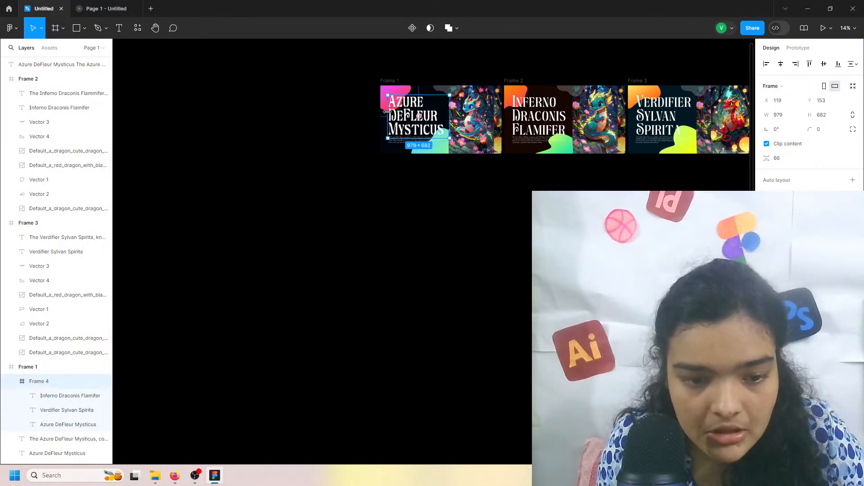
scroll(395, 112, up, 6)
drag(403, 88, 404, 90)
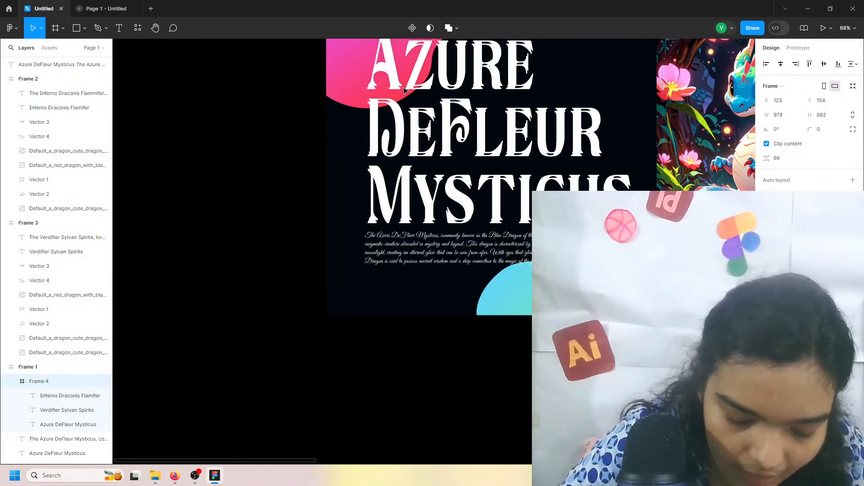
Step: Nudge Frame 4 down and left to X 120, aligning its title with the original title underneath
key(Down)
key(Down)
key(Down)
key(Down)
key(Down)
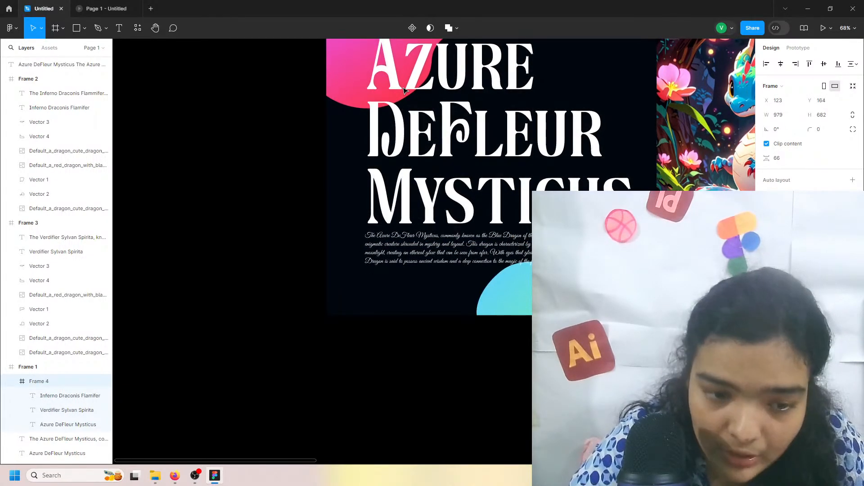
key(Left)
key(Left)
key(Left)
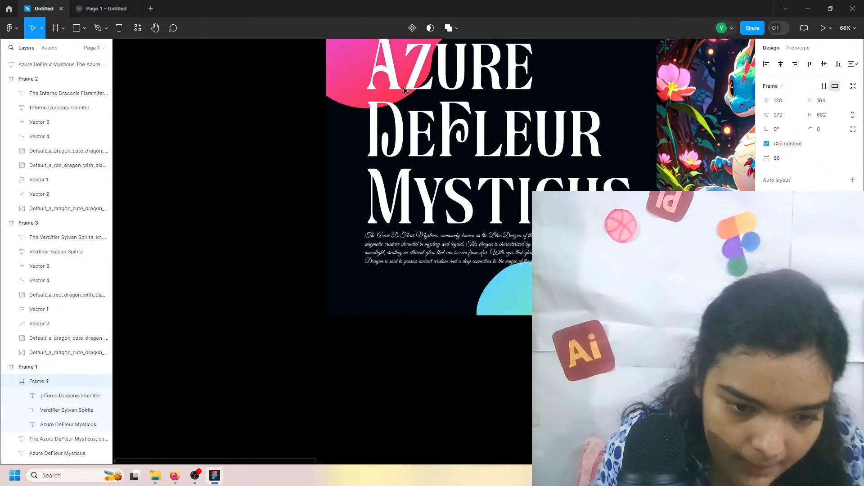
key(Up)
click(86, 440)
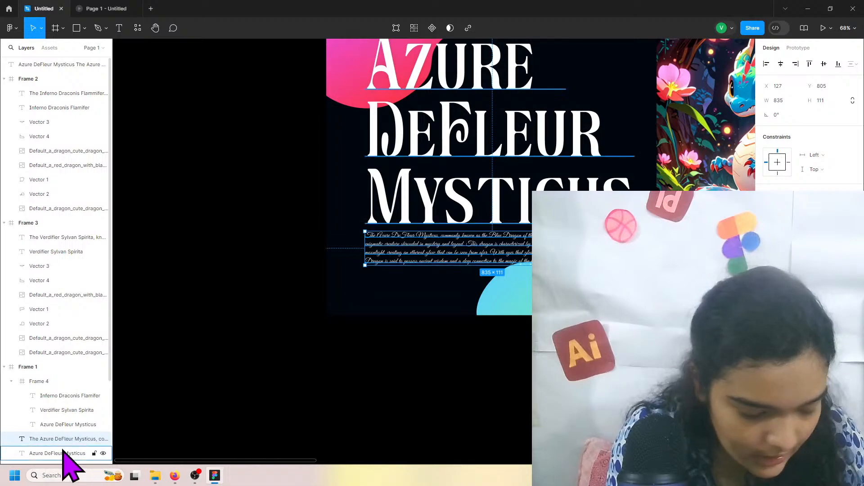
key(Delete)
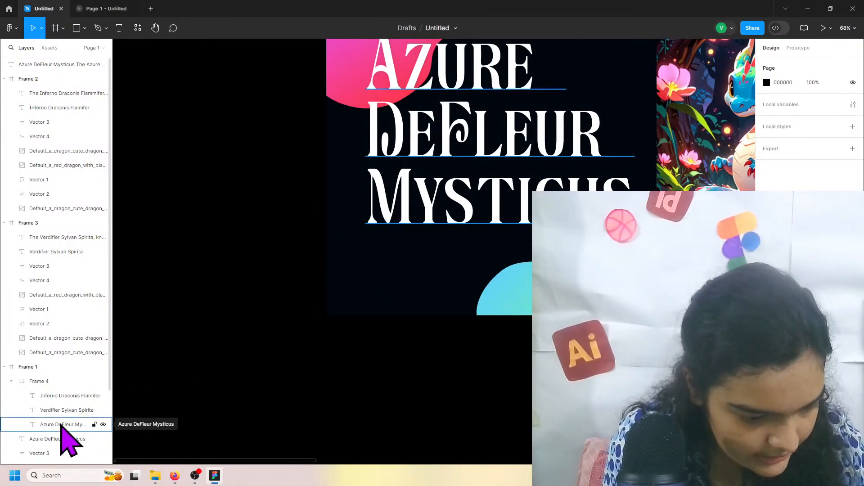
key(ctrl+z)
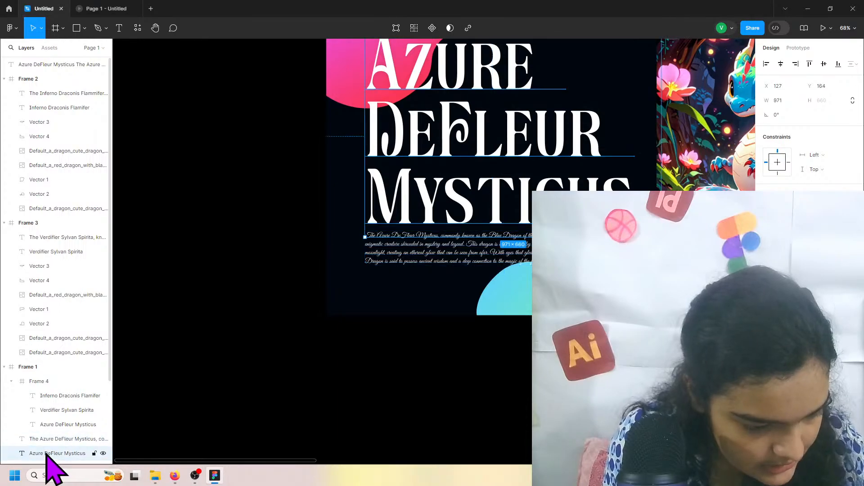
Step: Delete the original Azure DeFleur Mysticus title layer from Frame 1, outside the nested Frame 4
key(Delete)
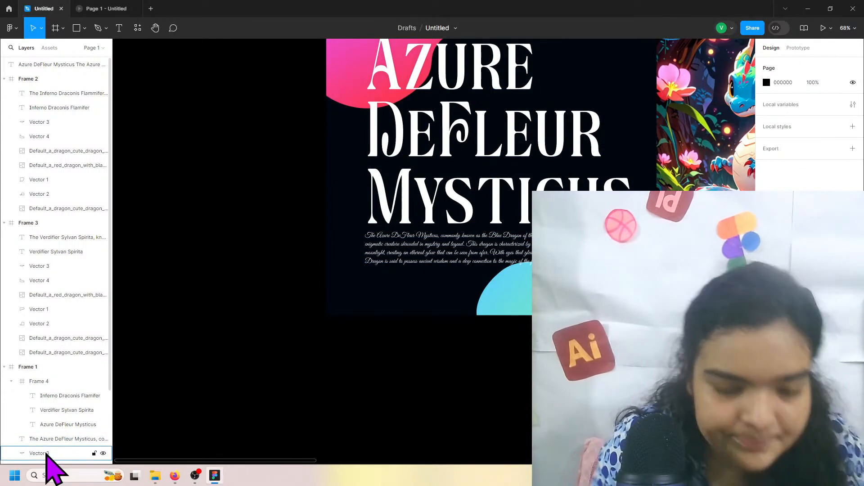
Step: Copy the nested Frame 4 from Frame 1 and paste it into Frame 2 at X 120, Y 164
scroll(293, 352, right, 3)
scroll(293, 352, up, 2)
click(267, 181)
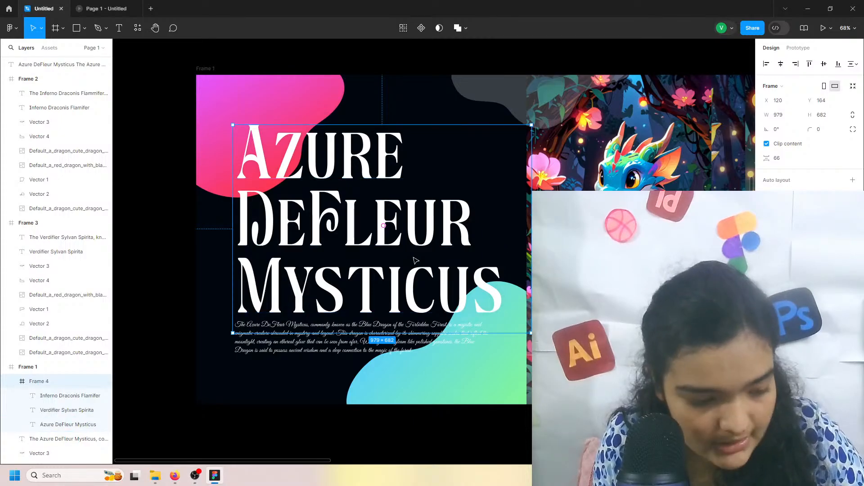
scroll(317, 113, down, 5)
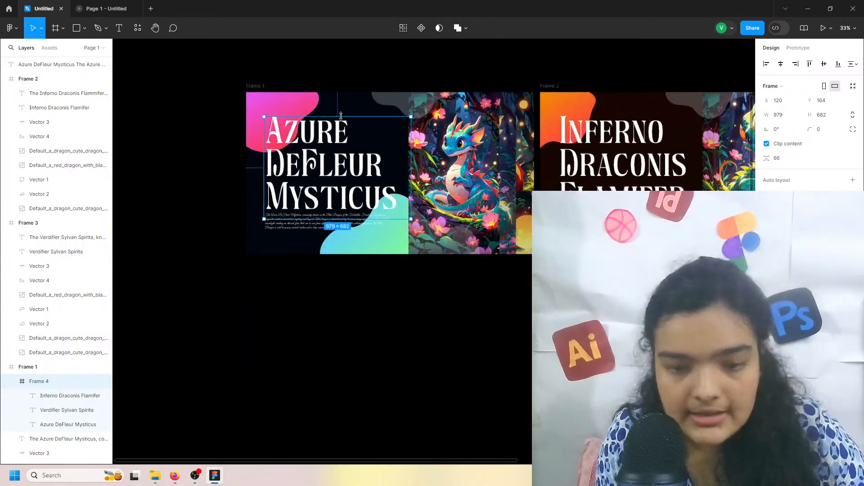
click(466, 92)
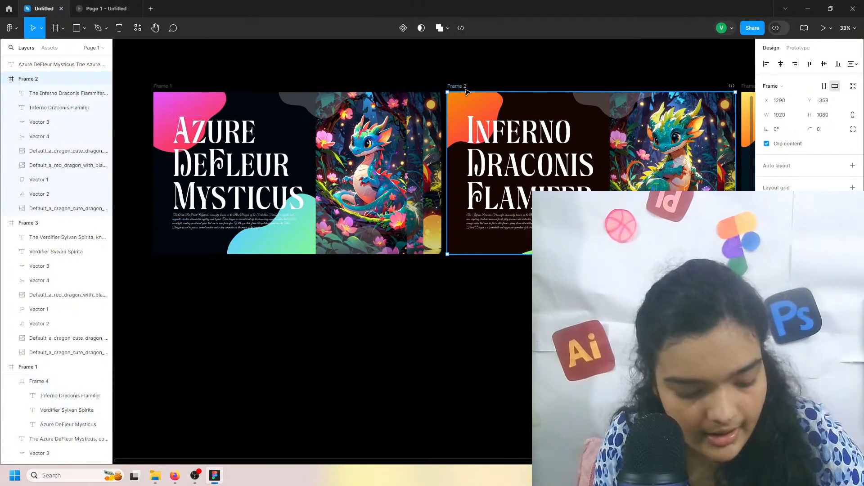
key(ctrl+v)
scroll(495, 126, up, 3)
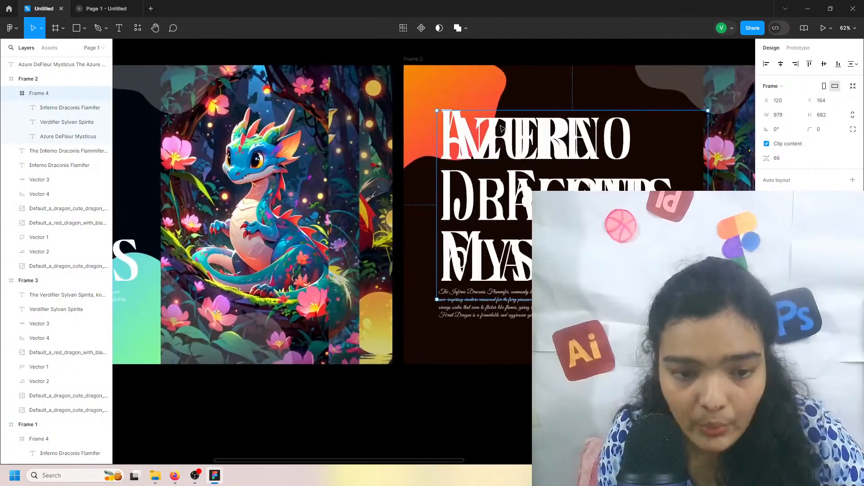
Step: Paste another copy of the nested Frame 4 into Frame 3 at X 120, Y 164
scroll(501, 129, down, 2)
scroll(501, 129, right, 5)
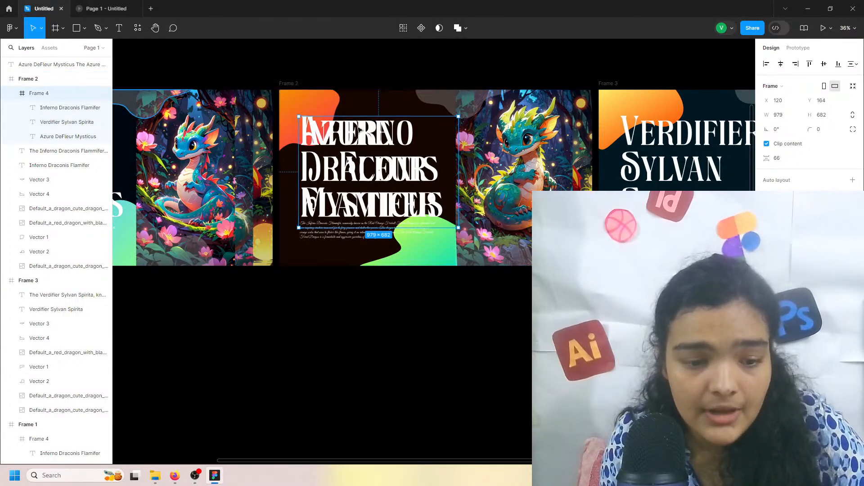
click(616, 86)
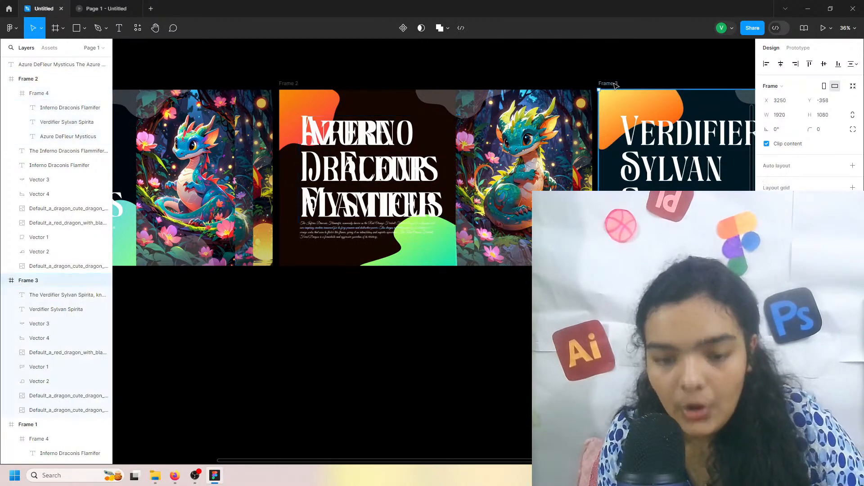
scroll(616, 86, right, 5)
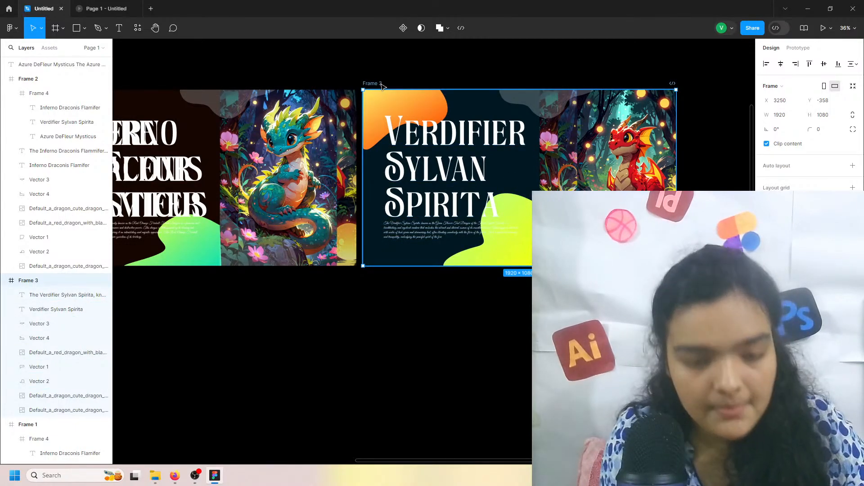
key(ctrl+v)
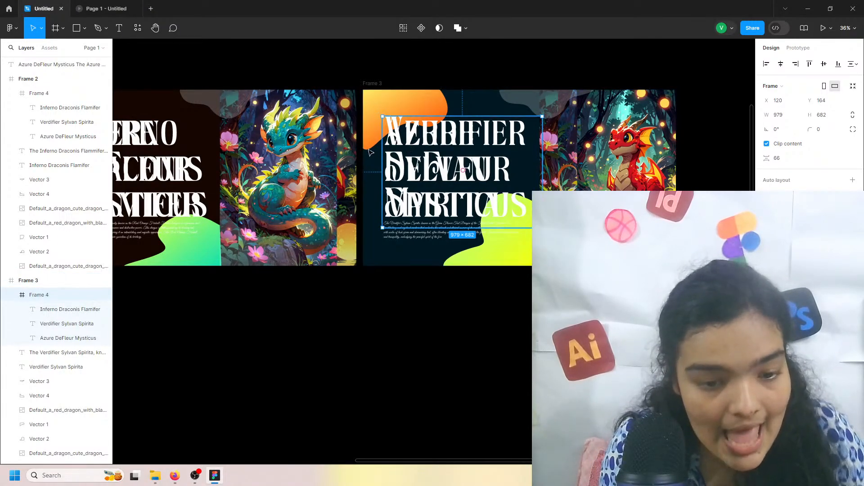
Step: Delete the original Inferno Draconis Flamifer title layer from Frame 2, outside the nested Frame 4
scroll(405, 202, left, 5)
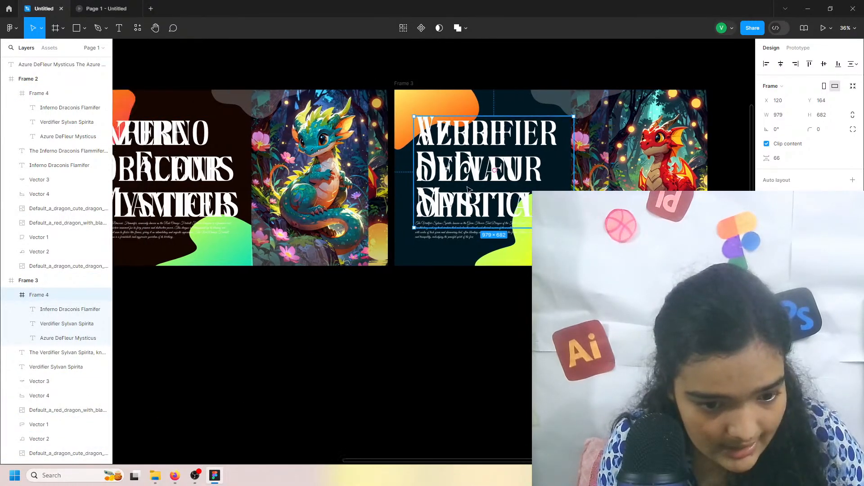
click(252, 182)
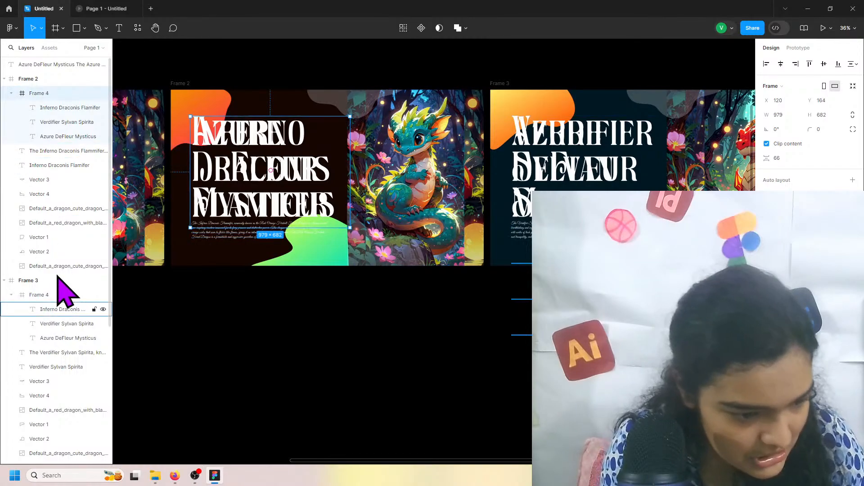
click(68, 166)
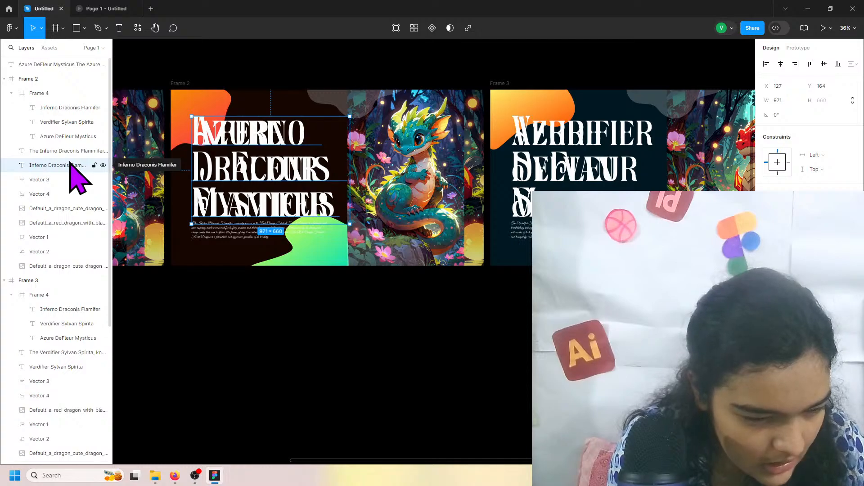
key(Delete)
Step: Delete the original Verdifier Sylvan Spirita title layer from Frame 3, outside the nested Frame 4
click(38, 280)
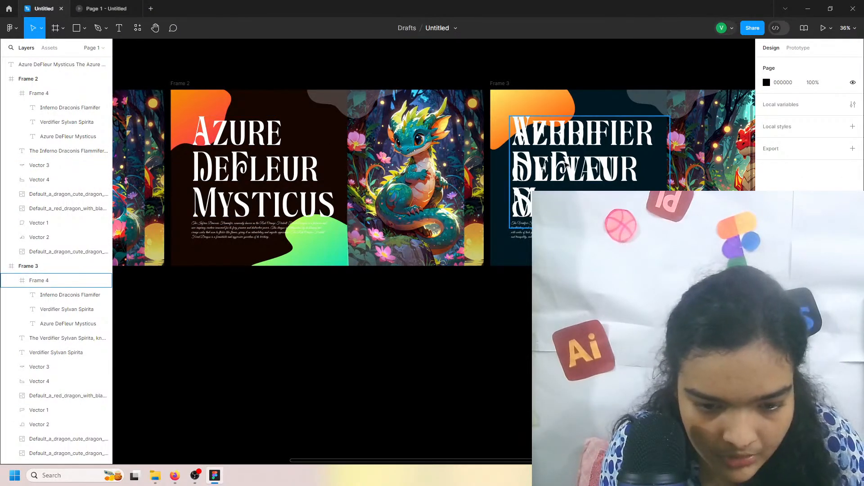
click(64, 352)
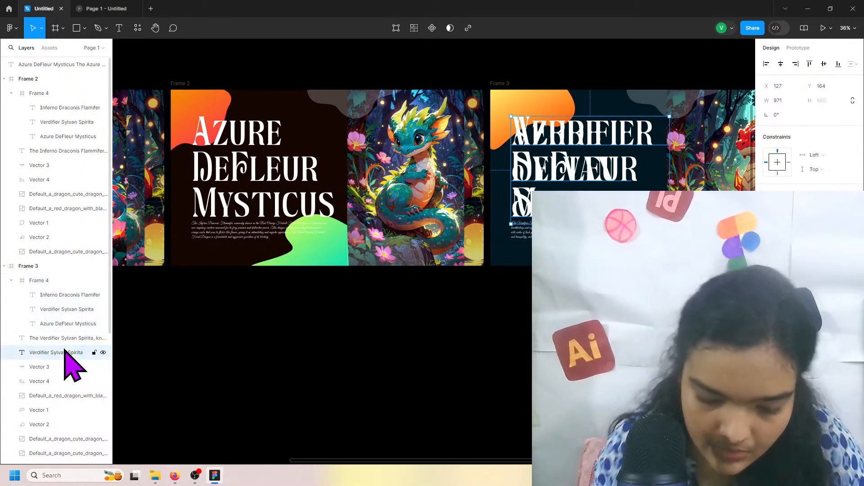
key(Delete)
scroll(164, 338, left, 5)
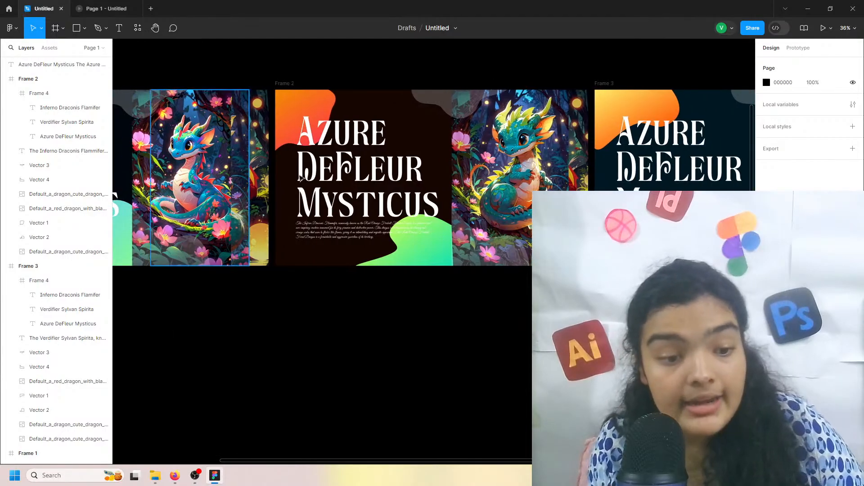
Step: Turn off Clip content for the nested Frame 4 inside Frame 2 to reveal its stacked titles
click(307, 169)
ctrl+scroll(316, 164, up, 5)
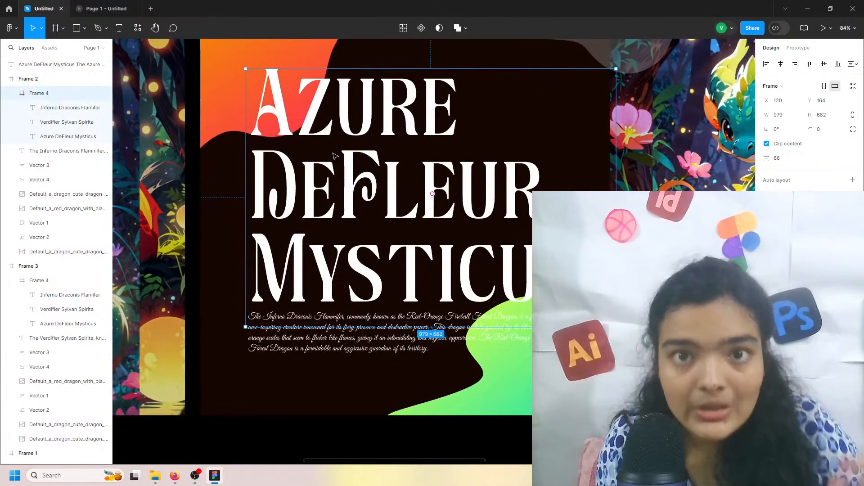
ctrl+scroll(447, 162, down, 5)
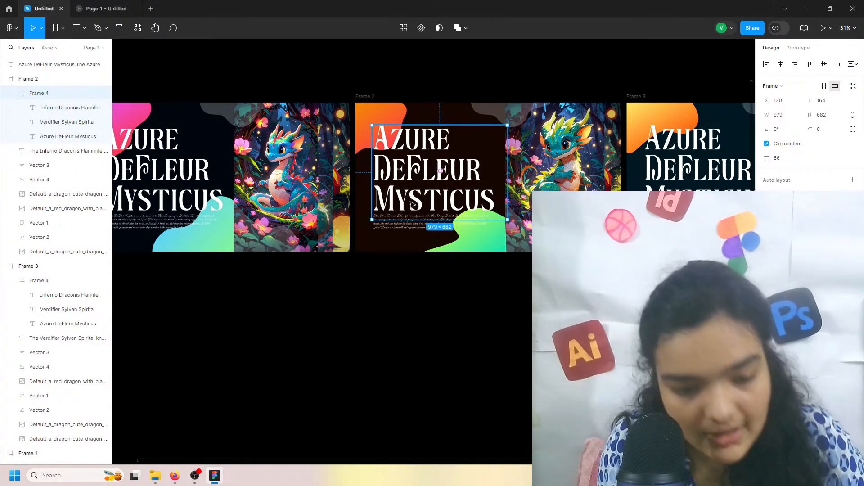
ctrl+scroll(411, 205, up, 5)
ctrl+scroll(450, 198, down, 3)
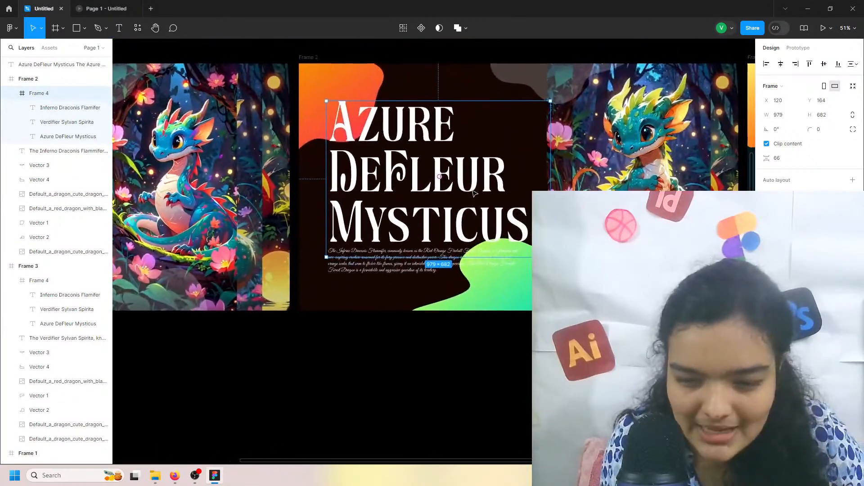
scroll(474, 193, up, 2)
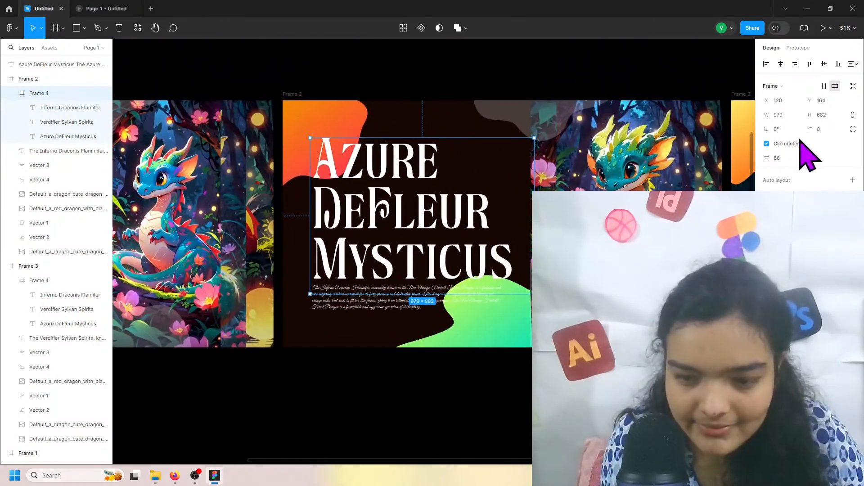
click(766, 144)
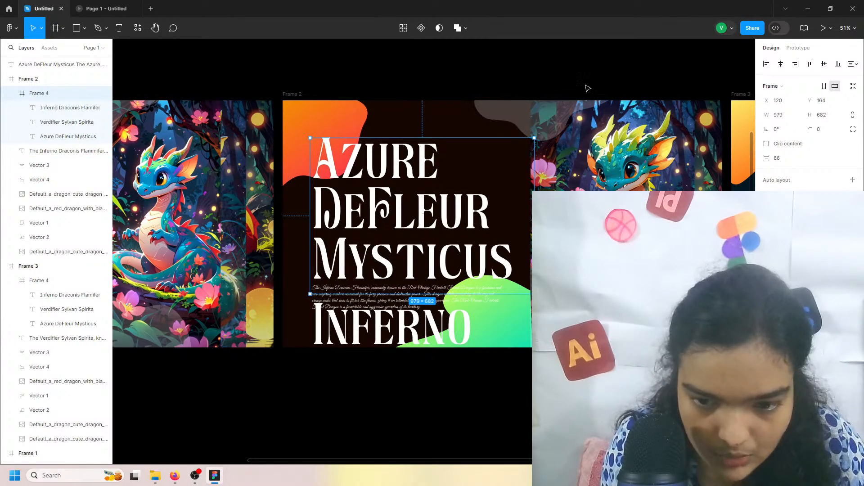
Step: Change the page background from black to white and reselect Frame 2's nested Frame 4
click(543, 83)
click(767, 83)
drag(718, 116, 530, 92)
click(517, 148)
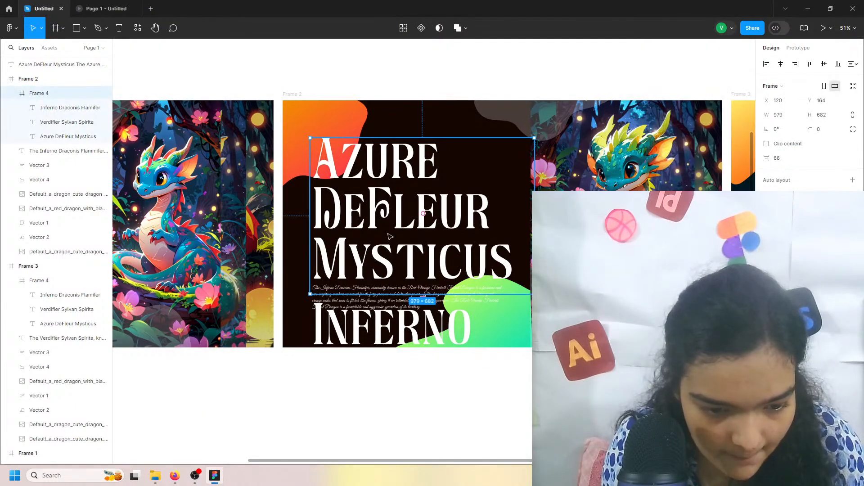
Step: Try to move only the Azure DeFleur Mysticus title upward inside Frame 2's nested Frame 4
click(33, 108)
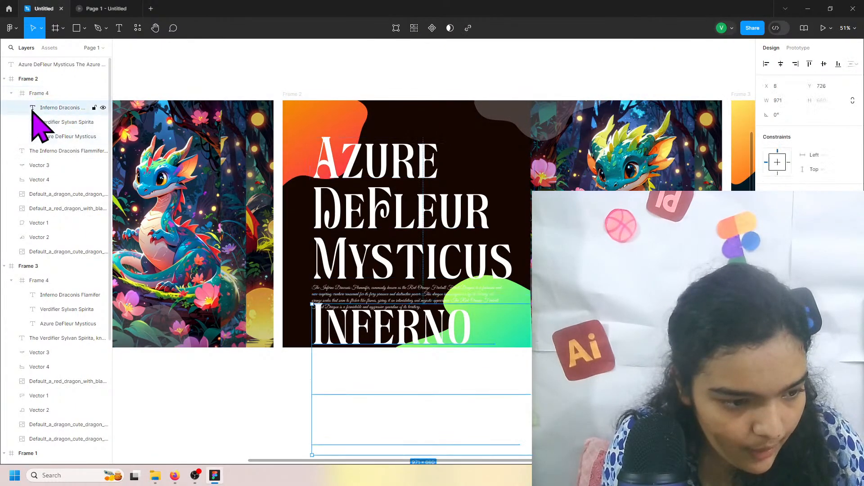
click(46, 138)
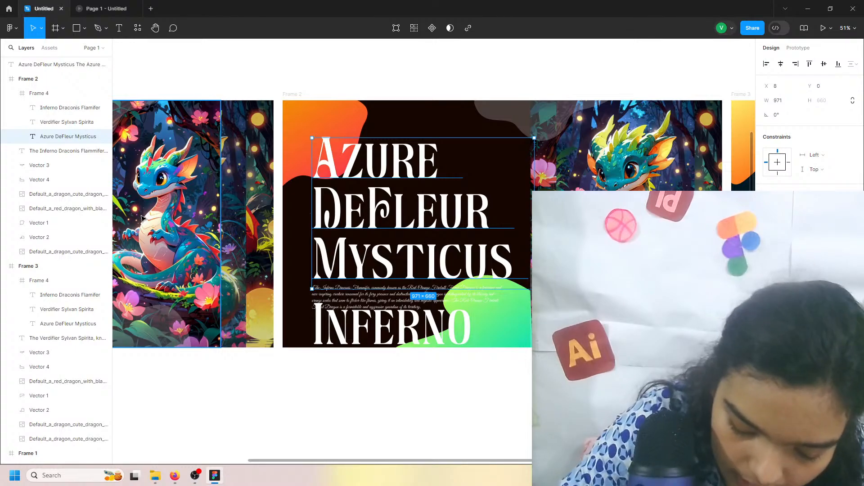
key(shift+Up)
key(shift+Up)
key(shift+Up)
key(shift+Up)
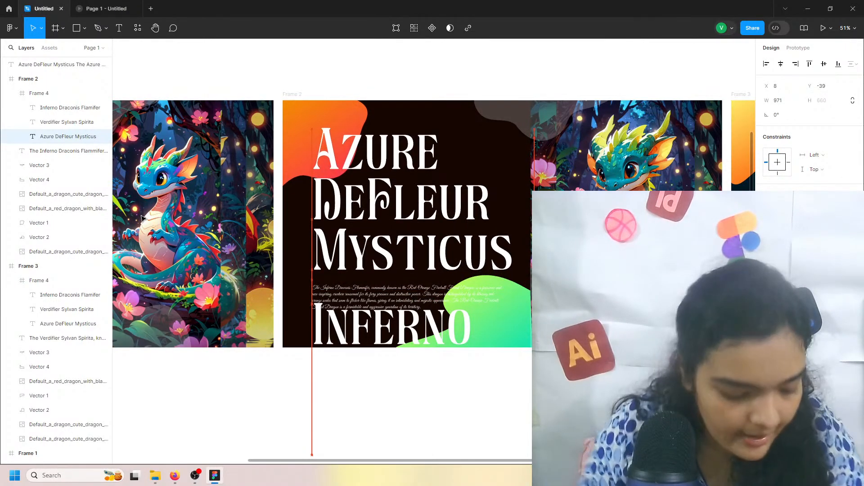
key(ctrl+z)
Step: Move all three titles in Frame 2's nested Frame 4 upward together, and turn the frame's Clip content back on
shift+click(50, 121)
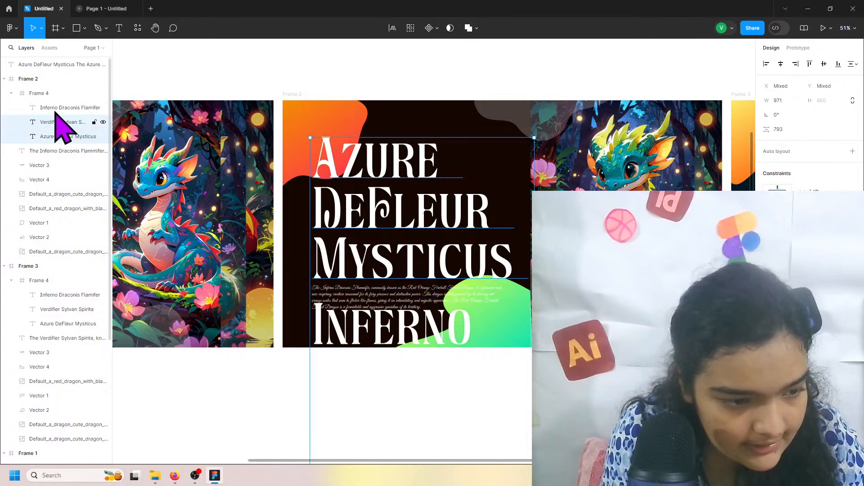
shift+click(56, 110)
key(shift+Up)
key(shift+Up)
key(shift+Up)
key(shift+Up)
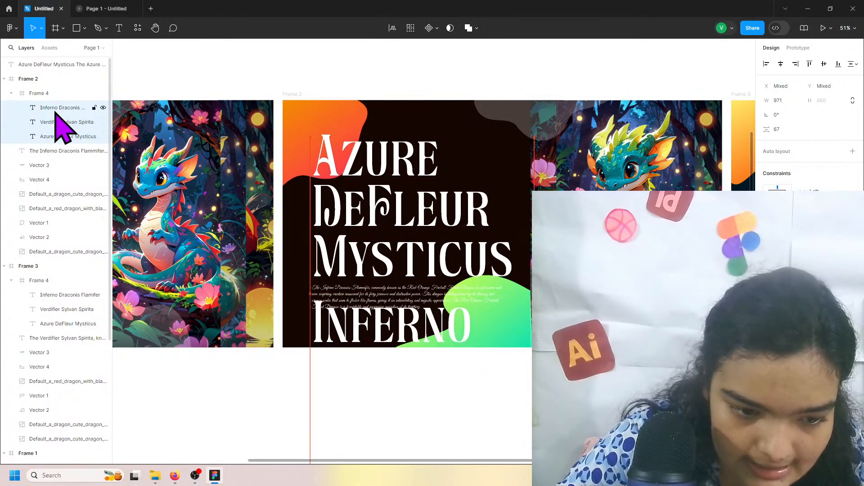
key(shift+Up)
key(shift+Up)
key(shift+Up)
key(shift+Up)
key(shift+Up)
key(shift+Up)
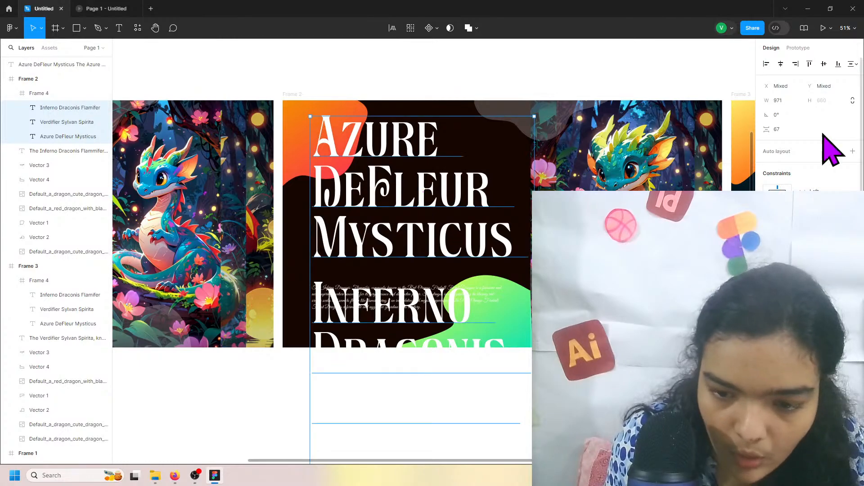
click(40, 94)
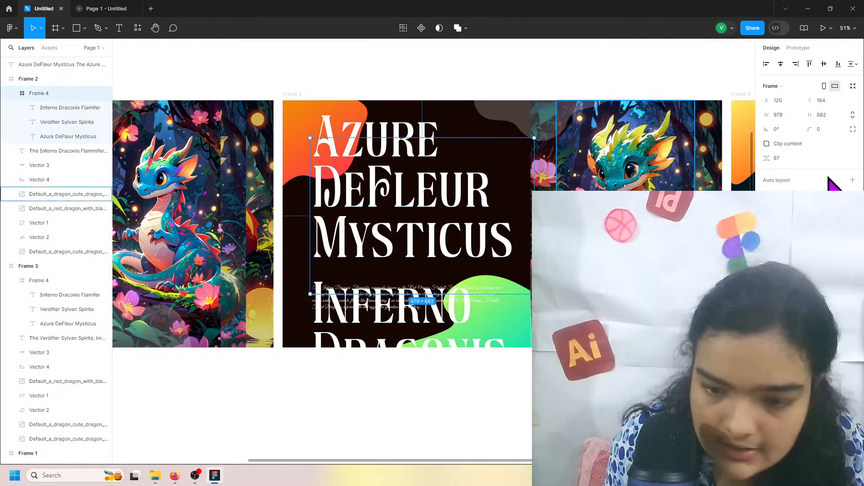
click(766, 144)
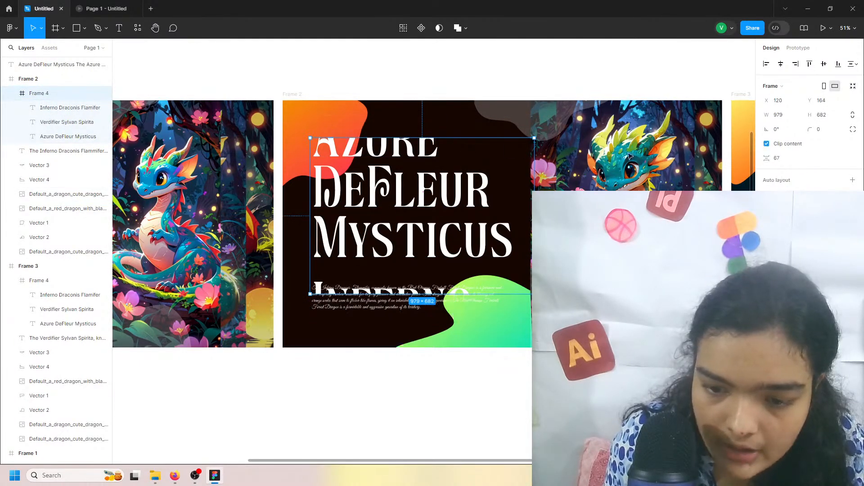
Step: Try to nudge the selected titles in Frame 2's nested Frame 4 further up within the clipped area
click(29, 112)
click(39, 125)
shift+click(41, 133)
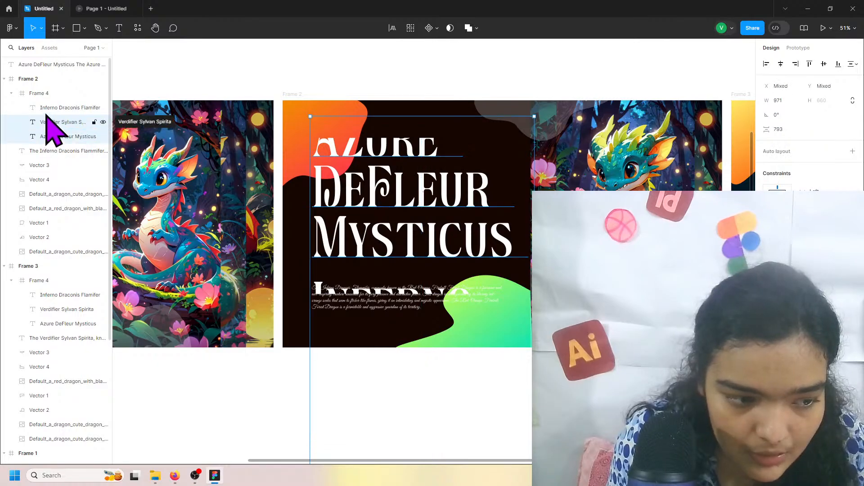
shift+click(52, 109)
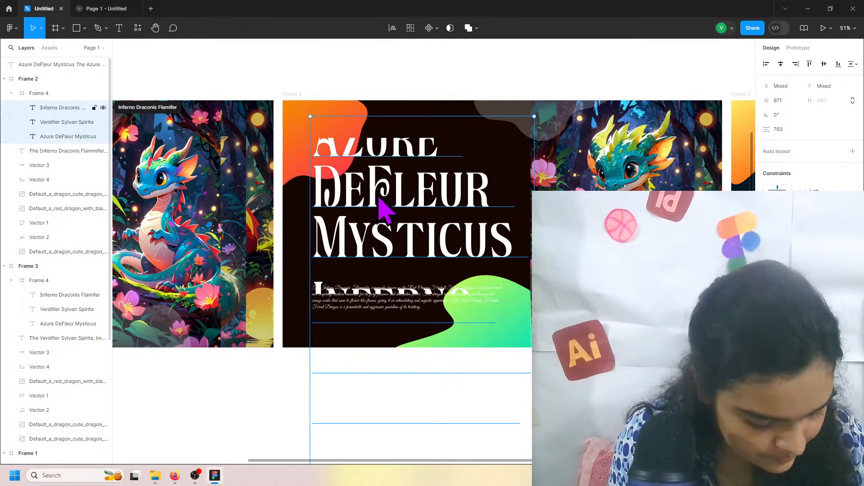
key(Up)
key(Up)
key(Up)
key(Up)
key(Up)
key(Up)
key(Up)
key(Up)
key(Up)
key(Up)
key(Up)
key(Up)
key(Up)
key(Up)
key(Up)
key(Up)
key(Up)
key(Up)
key(Up)
key(Up)
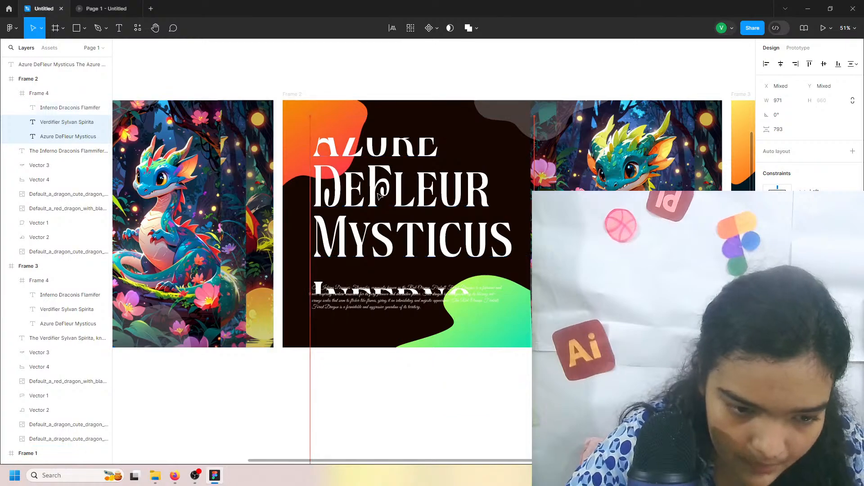
key(ctrl+z)
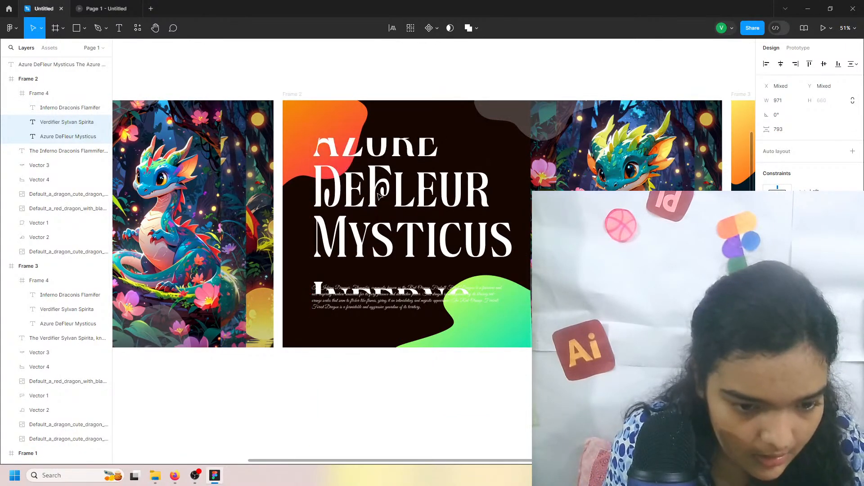
Step: Add Inferno Draconis Flamifer to the title selection in Frame 2's nested Frame 4 and move all three up until that title fills the clipped area
shift+click(39, 108)
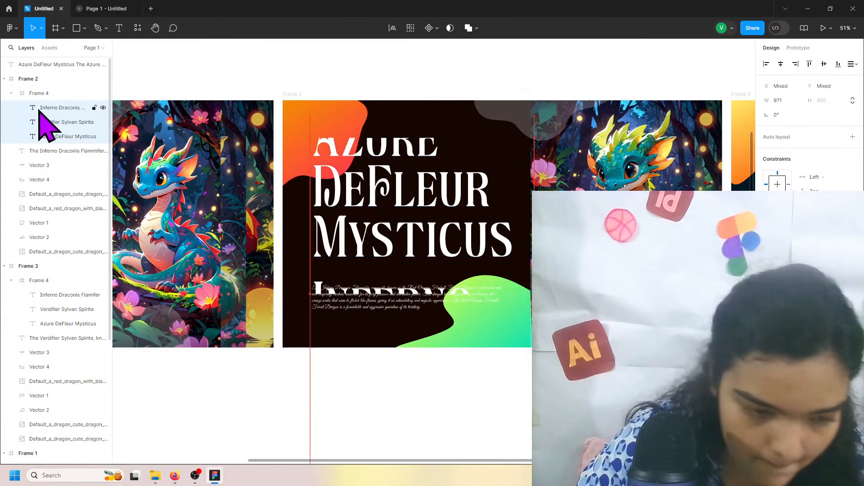
key(Up)
key(Up)
key(Up)
key(Up)
key(Up)
key(Up)
key(Up)
key(Up)
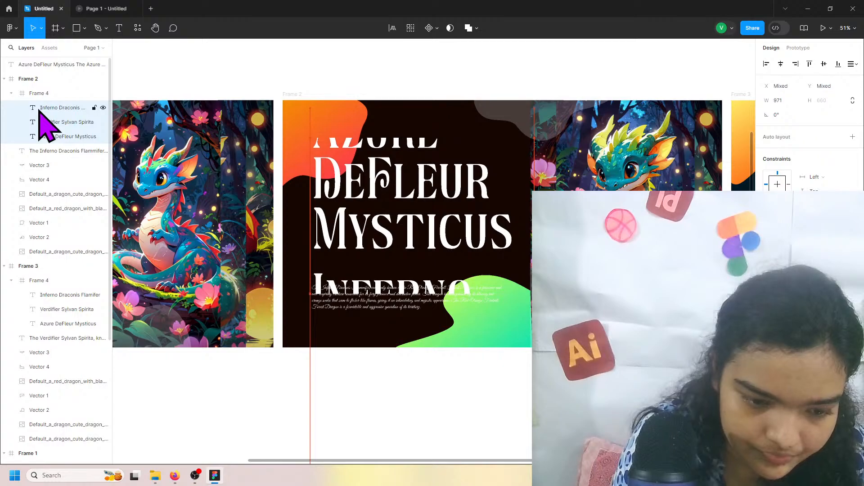
key(Up)
key(Up)
key(Up)
key(Up)
key(Up)
key(Up)
key(Up)
key(Up)
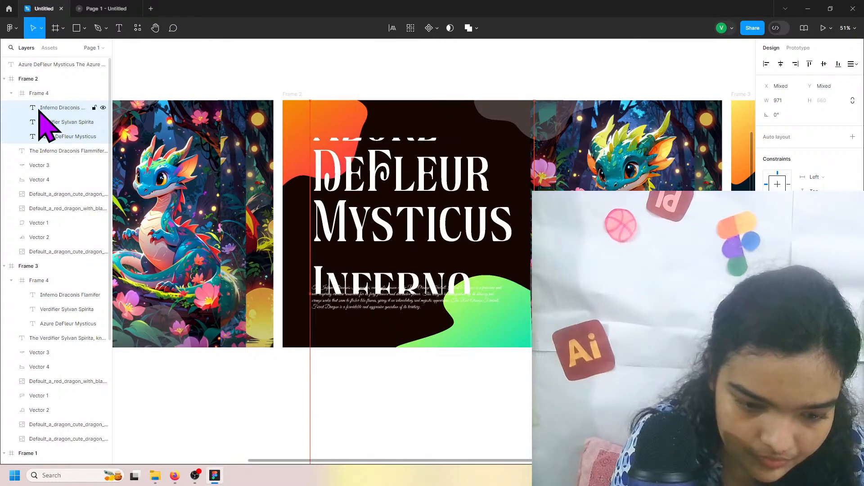
key(Up)
key(Up)
key(Up)
key(Up)
key(Up)
key(Up)
key(Up)
key(Up)
key(Up)
key(Up)
key(Up)
key(Up)
key(Up)
key(Up)
key(Up)
key(Up)
key(Up)
key(Up)
key(Up)
key(Up)
key(Up)
key(Up)
key(Up)
key(Up)
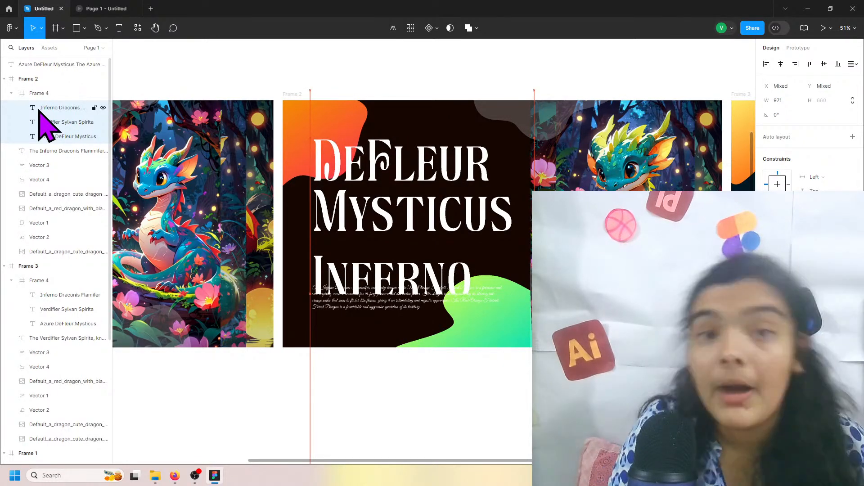
key(shift+Up)
key(shift+Up)
key(shift+Up)
key(shift+Up)
key(shift+Up)
key(shift+Up)
key(shift+Up)
key(shift+Up)
key(shift+Up)
key(shift+Up)
key(shift+Up)
key(shift+Up)
key(shift+Up)
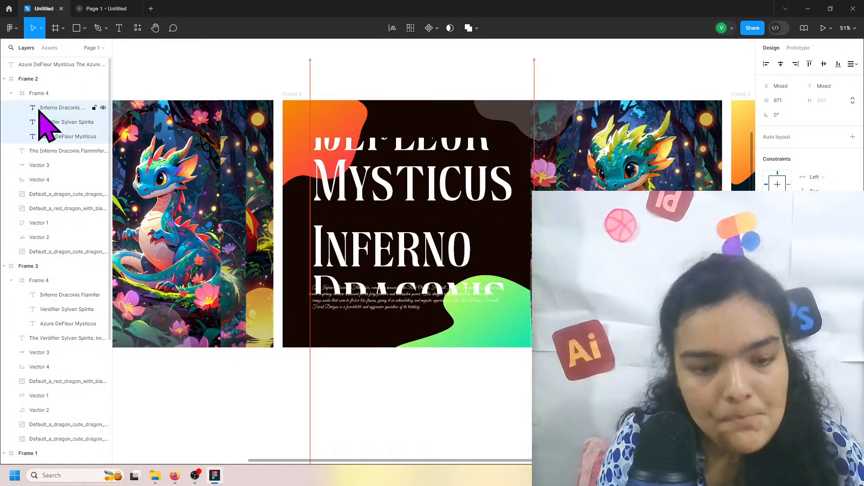
key(shift+Up)
key(shift+Up)
key(shift+Up)
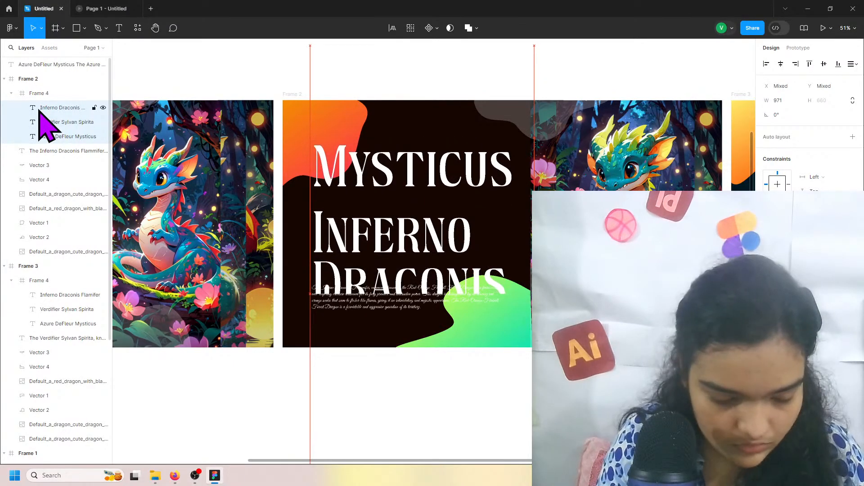
key(shift+Up)
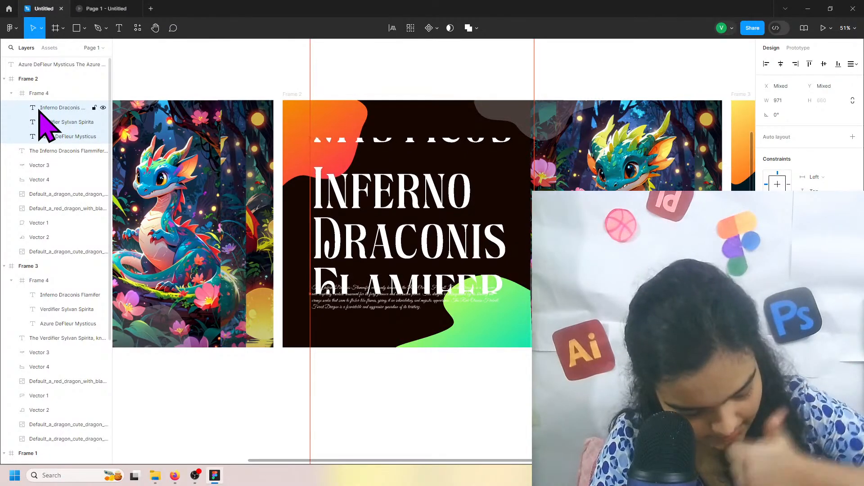
key(shift+Up)
key(shift+Up)
key(shift+Up)
key(shift+Up)
key(shift+Up)
key(shift+Up)
key(shift+Up)
key(shift+Up)
key(shift+Up)
key(shift+Up)
key(shift+Up)
key(shift+Up)
key(shift+Up)
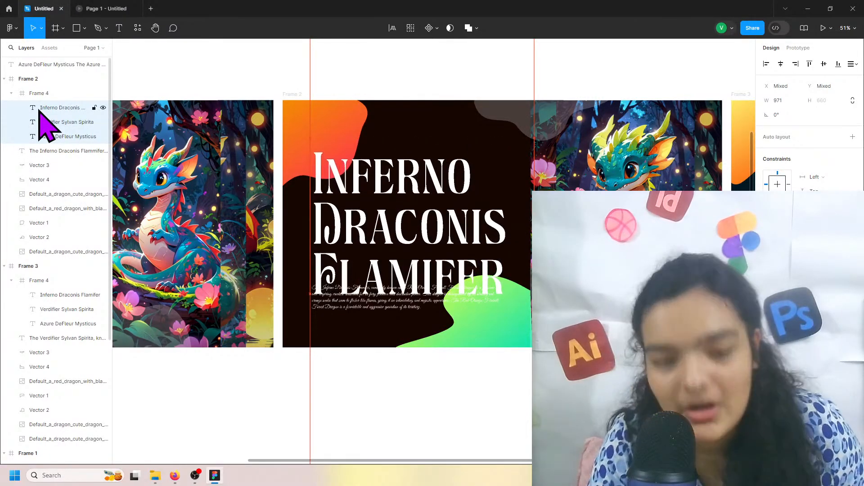
key(shift+Up)
key(shift+Up)
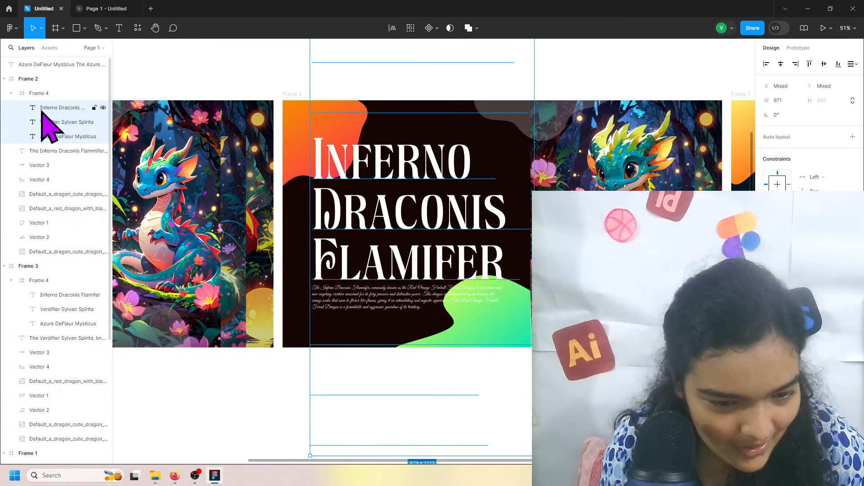
Step: Set the height of Frame 3's nested Frame 4 to 662
scroll(347, 377, left, 5)
scroll(346, 378, left, 4)
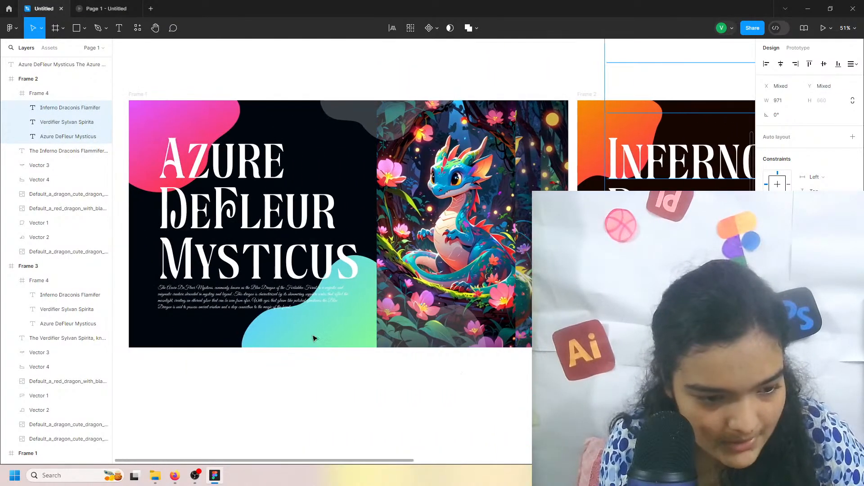
scroll(562, 187, right, 12)
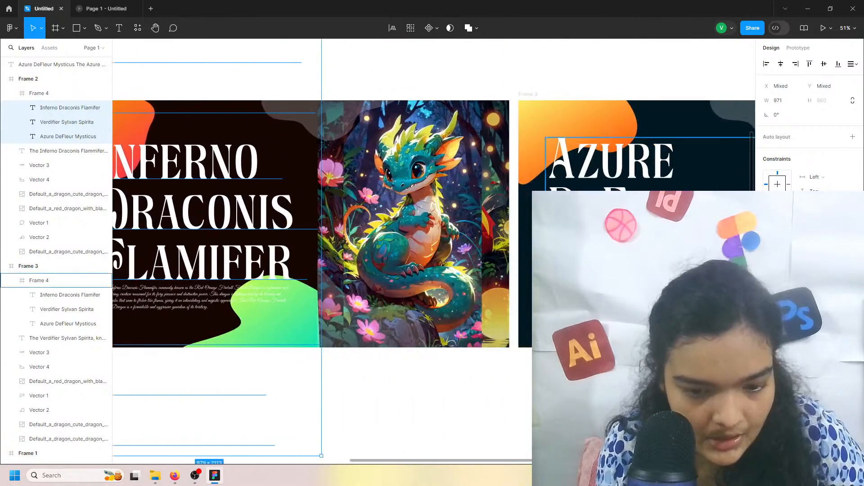
click(562, 187)
scroll(562, 187, right, 4)
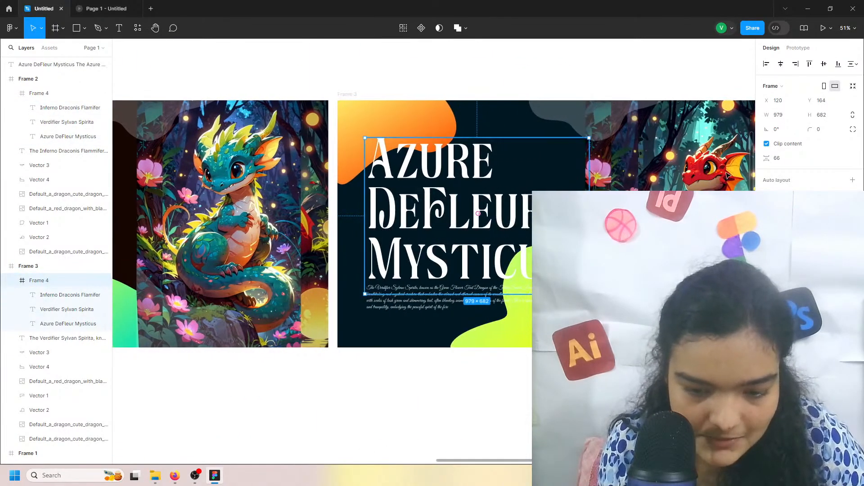
click(822, 115)
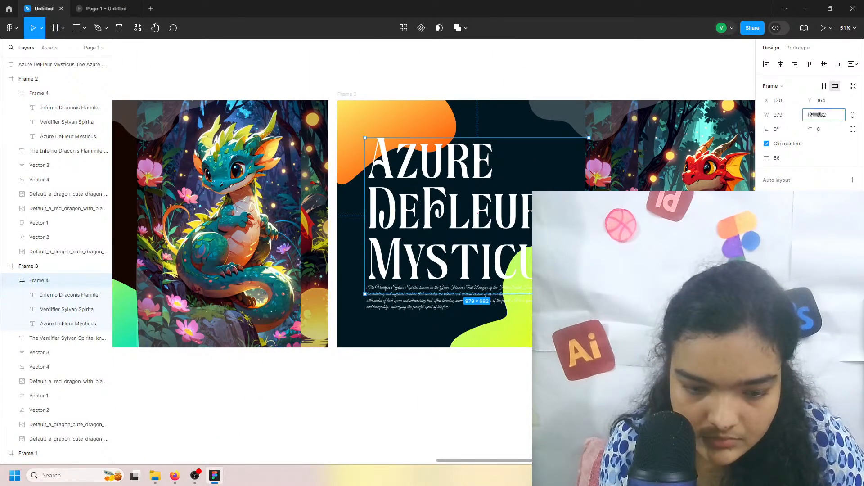
text(662)
key(Return)
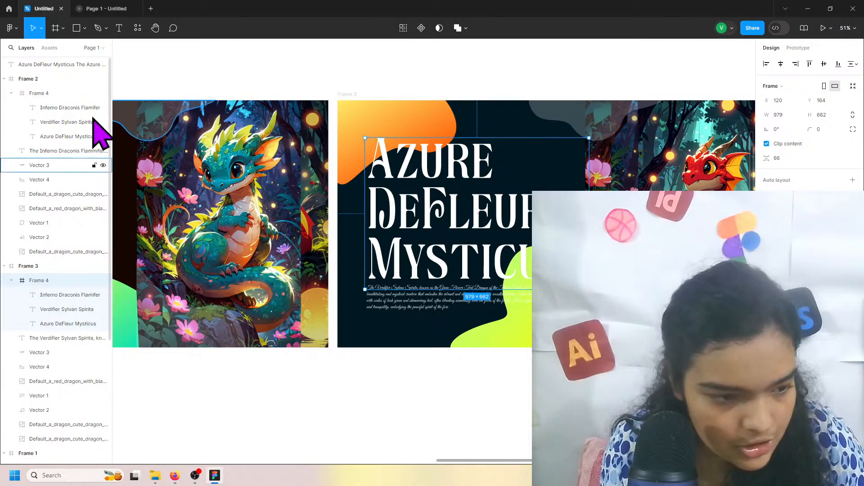
Step: Select all three titles in Frame 3's nested Frame 4 and move them up together, bringing Inferno Draconis Flamifer into the clipped area
click(49, 295)
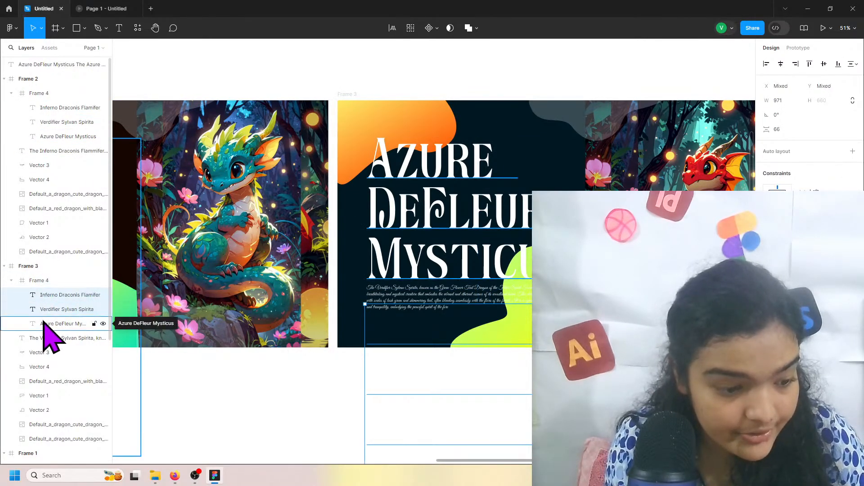
click(43, 324)
key(Up)
shift+click(57, 295)
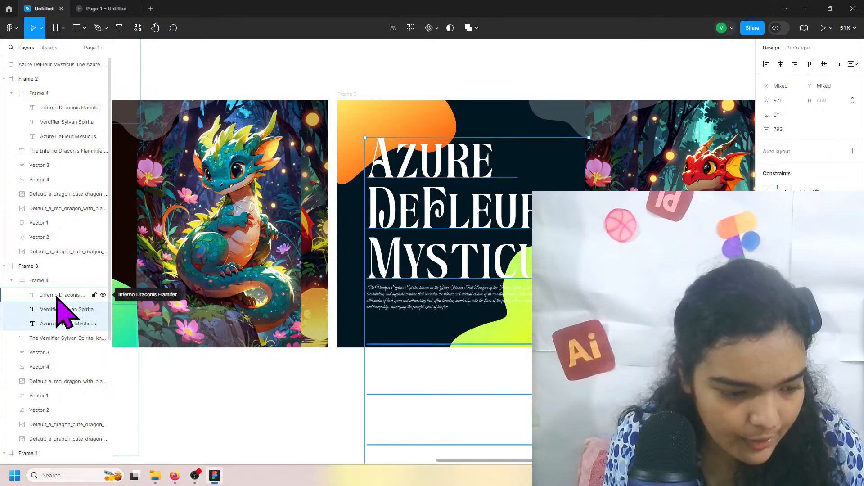
key(Up)
key(Up)
key(Up)
key(Up)
key(Up)
key(Up)
key(Up)
key(Up)
key(Up)
key(Up)
key(Up)
key(Up)
key(Up)
key(Up)
key(Up)
key(Up)
key(Up)
key(Up)
key(Up)
key(Up)
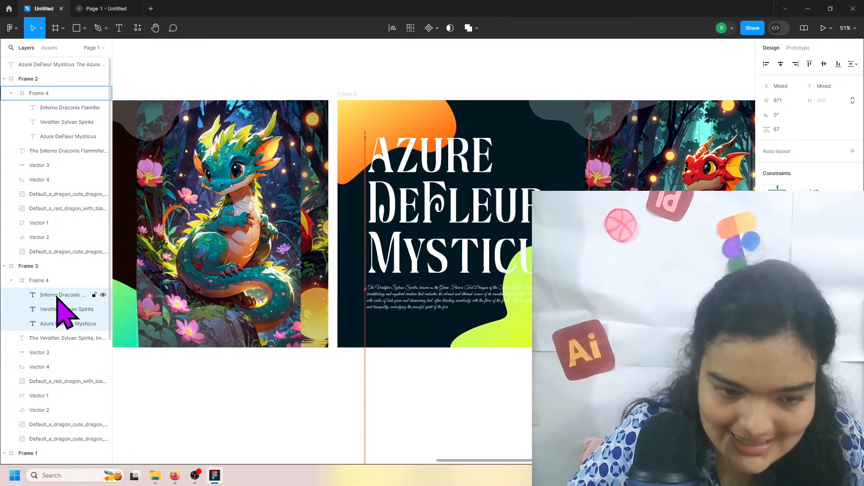
key(Up)
key(Up)
key(Up)
key(Up)
key(Up)
key(Up)
key(Up)
key(Up)
key(Up)
key(Up)
key(Up)
key(Up)
key(Up)
key(Up)
key(Up)
key(Up)
key(Up)
key(Up)
key(Up)
key(Up)
key(Up)
key(Up)
key(Up)
key(Up)
key(Up)
key(Up)
key(Up)
key(Up)
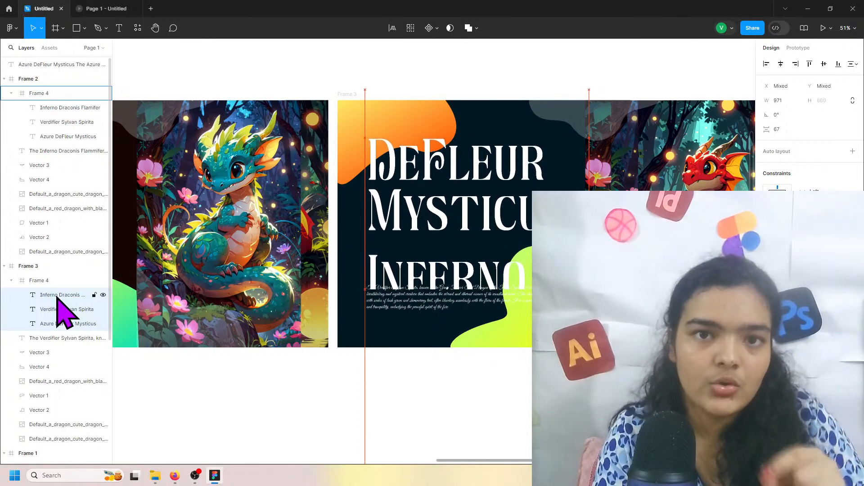
key(Up)
key(Up)
key(Up)
key(Up)
key(Up)
key(Up)
key(Up)
key(Up)
key(Up)
key(Up)
key(Up)
key(Up)
key(Up)
key(Up)
key(Up)
key(Up)
key(Up)
key(Up)
key(Up)
key(Up)
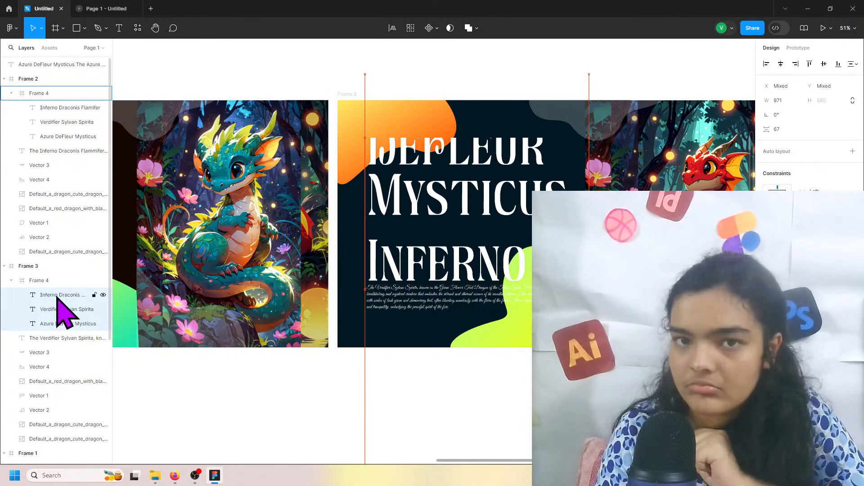
key(Up)
key(Up)
key(Up)
key(Up)
key(Up)
key(Up)
key(Up)
key(Up)
key(Up)
key(Up)
key(Up)
key(Up)
key(Up)
key(Up)
key(Up)
key(Up)
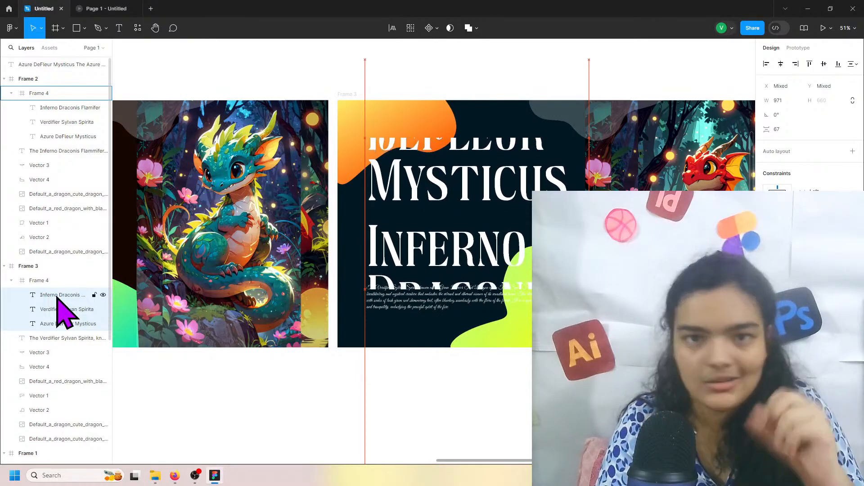
key(Up)
key(Up)
key(Up)
key(Up)
key(Up)
key(Up)
key(Up)
key(Up)
key(Up)
key(Up)
key(Up)
key(Up)
key(Up)
key(Up)
key(Up)
key(Up)
key(Up)
key(Up)
key(Up)
key(Up)
key(Up)
key(Up)
key(Up)
key(Up)
key(Up)
key(Up)
key(Up)
key(Up)
key(Up)
key(Up)
key(Up)
key(Up)
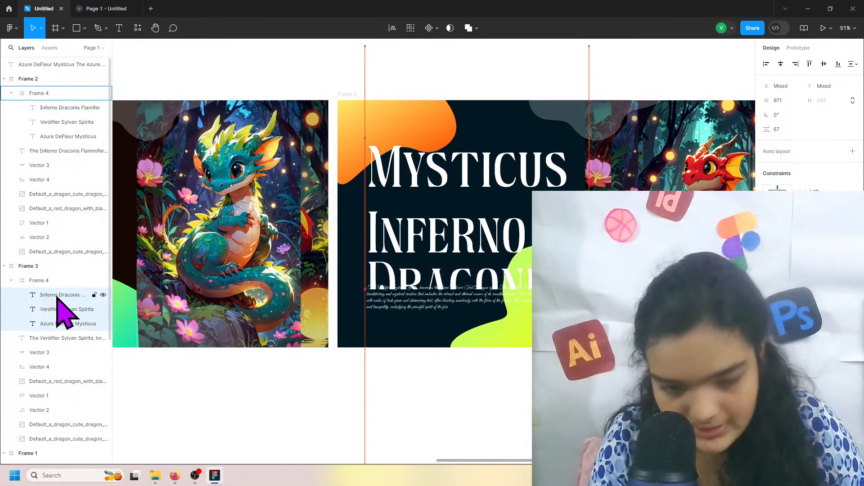
key(Up)
key(Up)
key(Up)
key(Up)
key(Up)
key(Up)
key(Up)
key(Up)
key(Up)
key(Up)
key(Up)
key(Up)
key(Up)
key(Up)
key(Up)
key(Up)
key(Up)
key(Up)
key(Up)
key(Up)
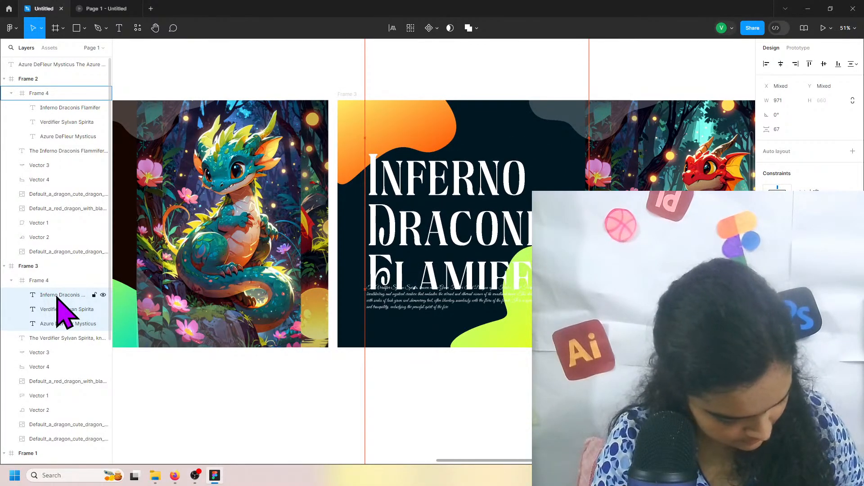
Step: Move the three selected titles in Frame 3's nested Frame 4 further up until Verdifier Sylvan Spirita fills the clipped area
key(Up)
key(Up)
key(Up)
key(Up)
key(Up)
key(Up)
key(Up)
key(Up)
key(Up)
key(Up)
key(Up)
key(Up)
key(Up)
key(Up)
key(Up)
key(Up)
key(Up)
key(Up)
key(Up)
key(Up)
key(Up)
key(Up)
key(Up)
key(Up)
key(Up)
key(Up)
key(Up)
key(Up)
key(Up)
key(Up)
key(Up)
key(Up)
key(Up)
key(Up)
key(Up)
key(Up)
key(Up)
key(Up)
key(Up)
key(Up)
key(Up)
key(Up)
key(Up)
key(Up)
key(Up)
key(Up)
key(Up)
key(Up)
key(Up)
key(Up)
key(Up)
key(Up)
key(Up)
key(Up)
key(Up)
key(Up)
key(Up)
key(Up)
key(Up)
key(Up)
key(Up)
key(Up)
key(Up)
key(Up)
key(Up)
key(Up)
key(Up)
key(Up)
key(Up)
key(Up)
key(Up)
key(Up)
key(Up)
key(Up)
key(Up)
key(Up)
key(Up)
key(Up)
key(Up)
key(Up)
key(Up)
key(Up)
key(Up)
key(Up)
key(Up)
key(Up)
key(Up)
key(Up)
key(Up)
key(Up)
key(Up)
key(Up)
key(Up)
key(Up)
key(Up)
key(Up)
key(Up)
key(Up)
key(Up)
key(Up)
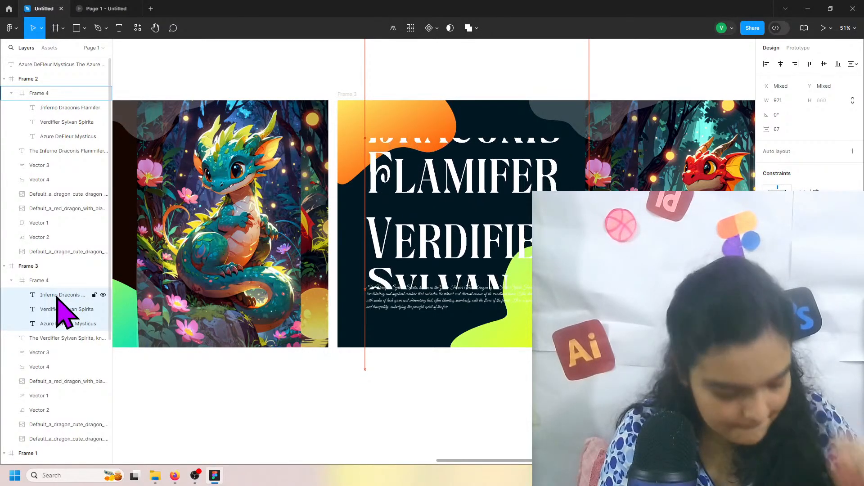
key(Up)
key(Up)
key(Up)
key(Up)
key(Up)
key(Up)
key(Up)
key(Up)
key(Up)
key(Up)
key(Up)
key(Up)
key(Up)
key(Up)
key(Up)
key(Up)
key(Up)
key(Up)
key(Up)
key(Up)
key(Up)
key(Up)
key(Up)
key(Up)
key(Up)
key(Up)
key(Up)
key(Up)
key(Up)
key(Up)
key(Up)
key(Up)
key(Up)
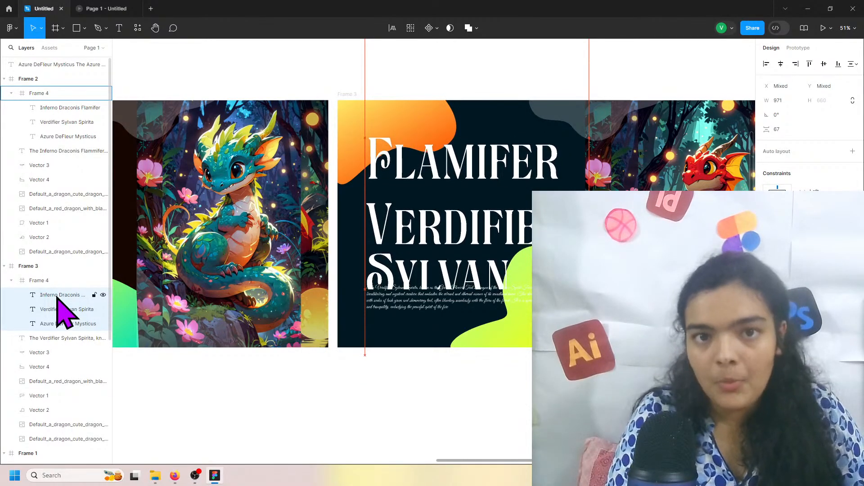
key(Up)
key(Up)
key(Up)
key(Up)
key(Up)
key(Up)
key(Up)
key(Up)
key(Up)
key(Up)
key(Up)
key(Up)
key(Up)
key(Up)
key(Up)
key(Up)
key(Up)
key(Up)
key(Up)
key(Up)
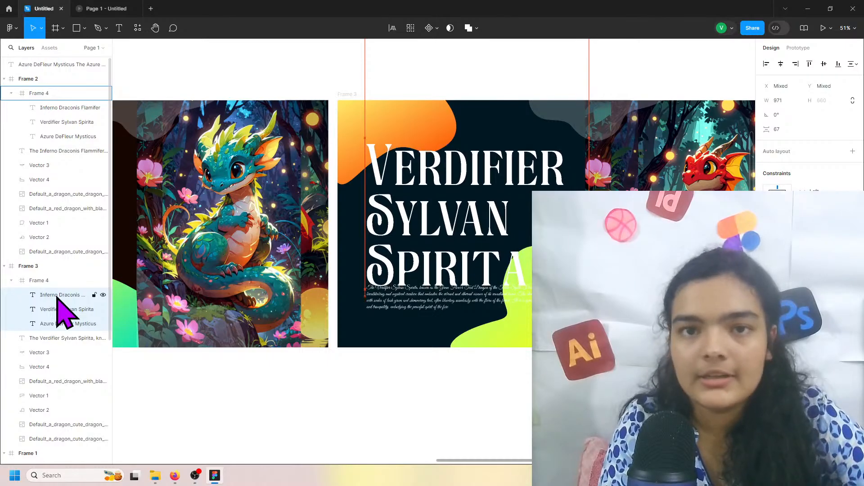
Step: Nudge the three selected titles in Frame 3's nested Frame 4 until all of Verdifier Sylvan Spirita sits inside the clipped area
key(Up)
key(Up)
key(Up)
key(Up)
key(Up)
key(Up)
key(Up)
key(Up)
key(Up)
key(Up)
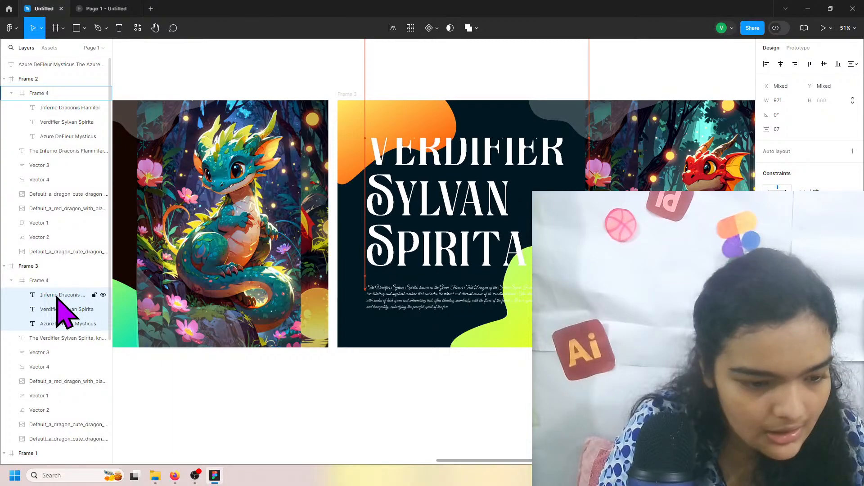
key(shift+Down)
key(shift+Down)
key(shift+Down)
key(shift+Down)
key(shift+Down)
key(shift+Down)
key(Down)
key(Down)
key(Down)
key(Down)
key(Down)
key(Down)
key(Down)
key(Down)
key(Down)
key(Down)
key(Down)
key(Down)
key(Down)
key(Down)
key(Down)
key(Down)
key(Down)
key(Down)
key(Down)
key(Down)
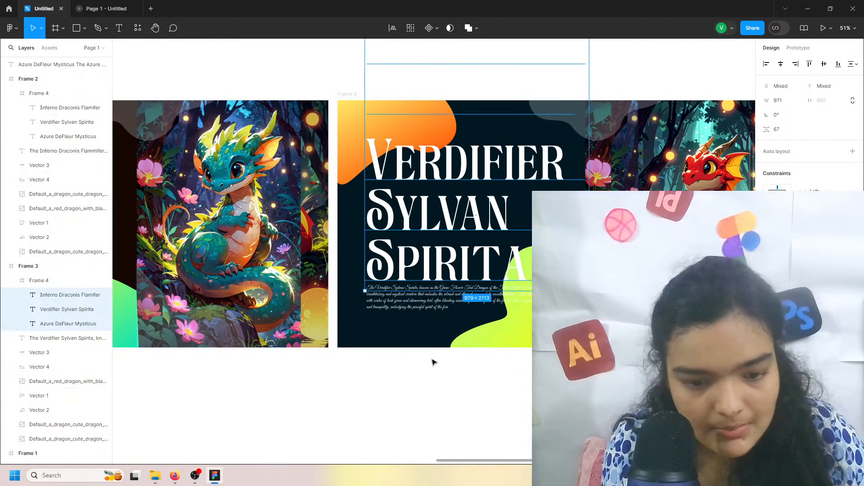
click(432, 361)
Step: Add a white stroke around the red dragon image in Frame 3 and increase its thickness
scroll(432, 361, right, 2)
click(655, 257)
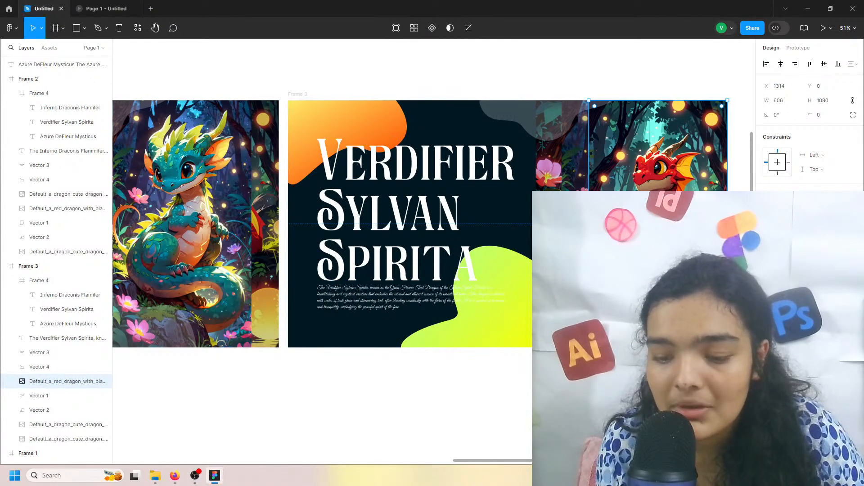
key(ctrl+[)
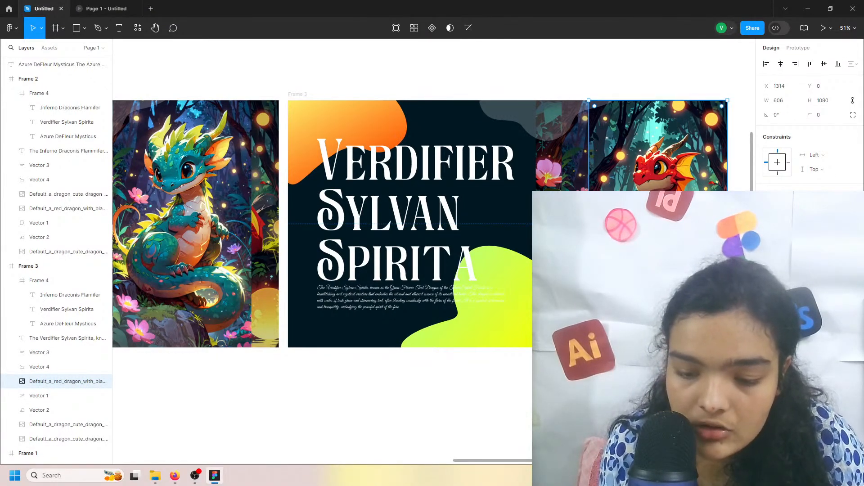
key(Up)
key(Up)
key(Up)
key(Up)
key(Up)
key(Up)
key(Up)
key(Up)
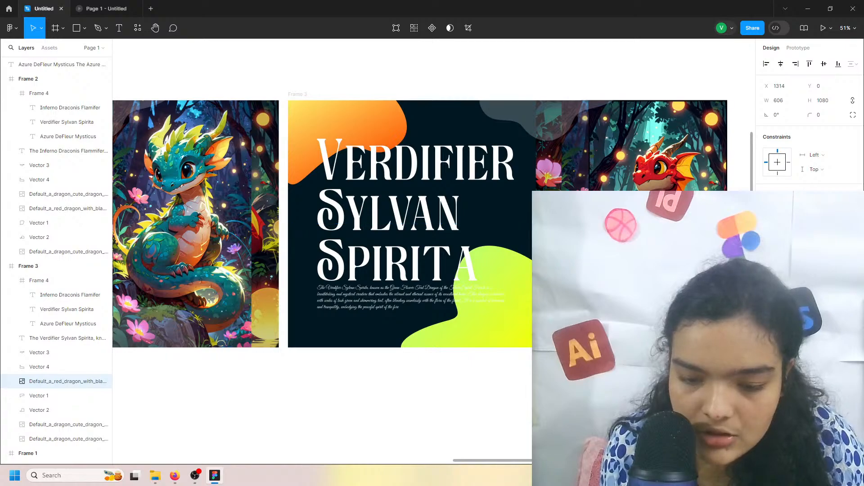
key(Down)
key(Down)
key(Up)
key(Up)
key(Up)
key(Up)
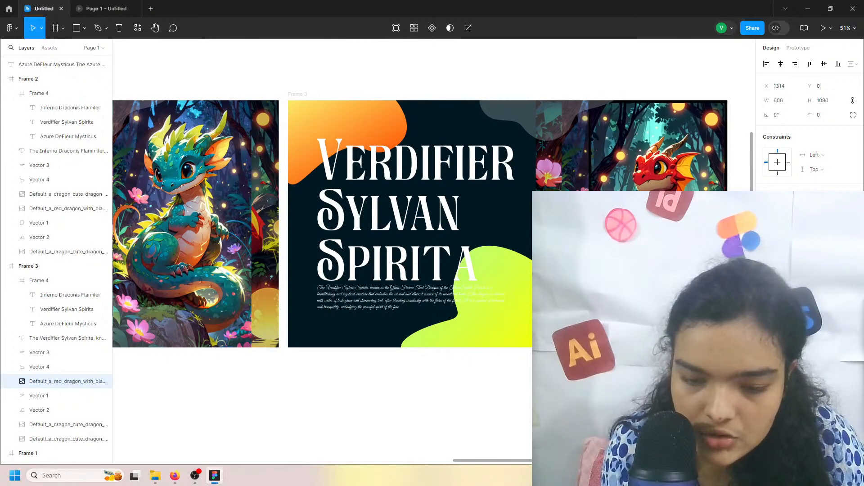
key(Return)
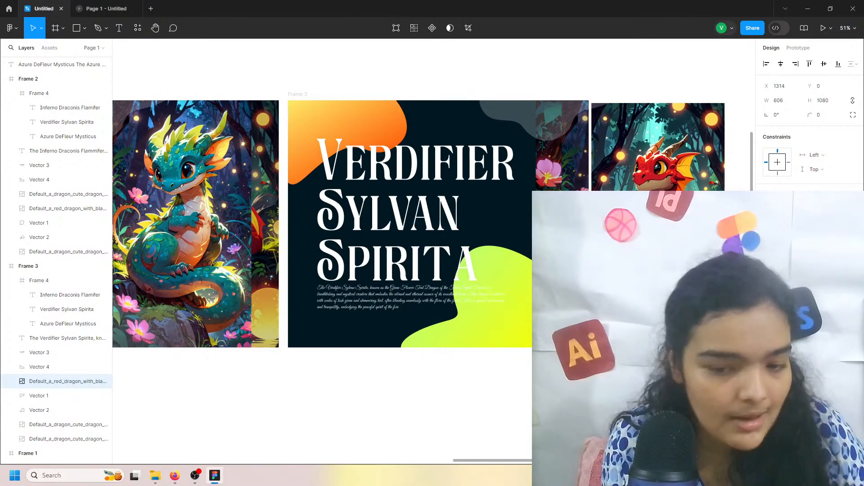
Step: Add a white stroke around the teal dragon image in Frame 2
scroll(466, 370, left, 5)
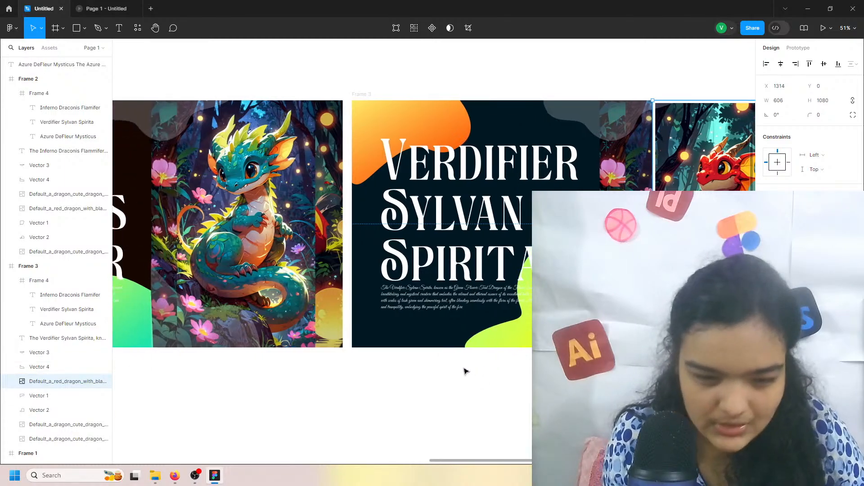
click(398, 265)
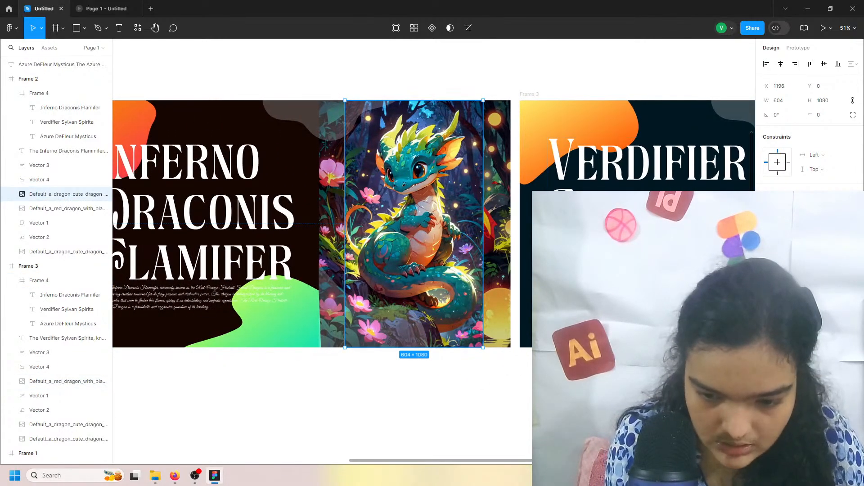
key(Return)
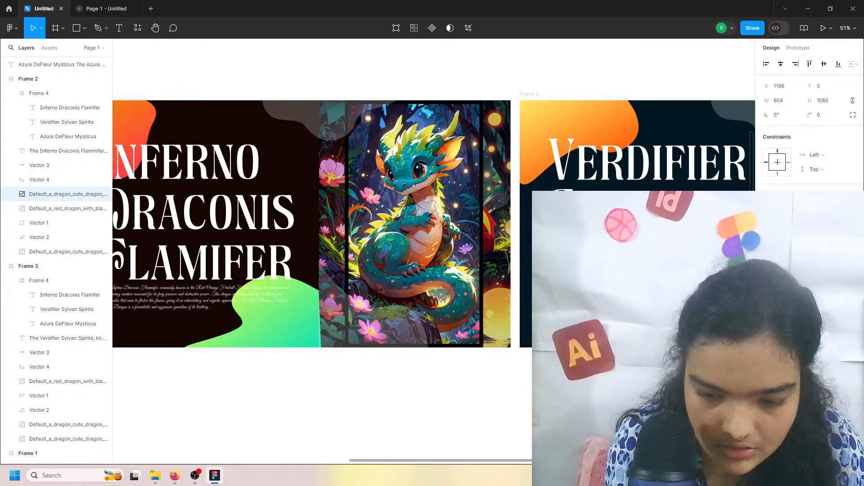
Step: Add a white stroke with a weight of 15 around the blue dragon image in Frame 1
scroll(419, 361, left, 5)
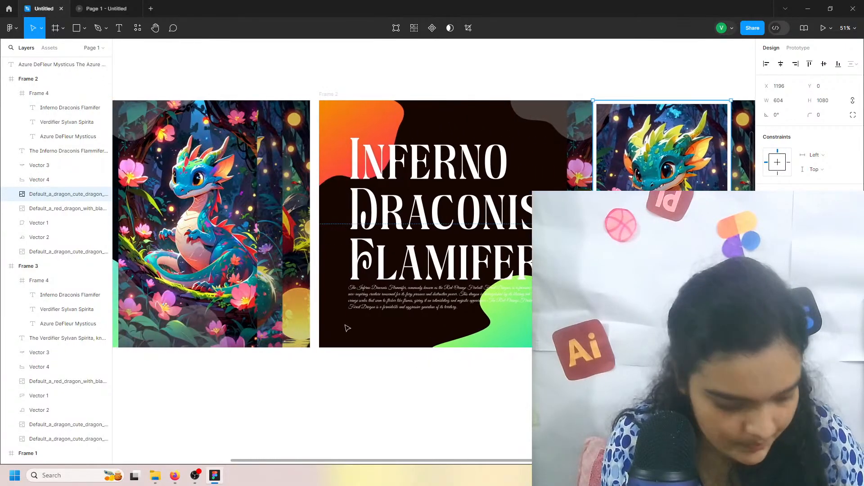
scroll(348, 328, left, 2)
scroll(333, 322, left, 1)
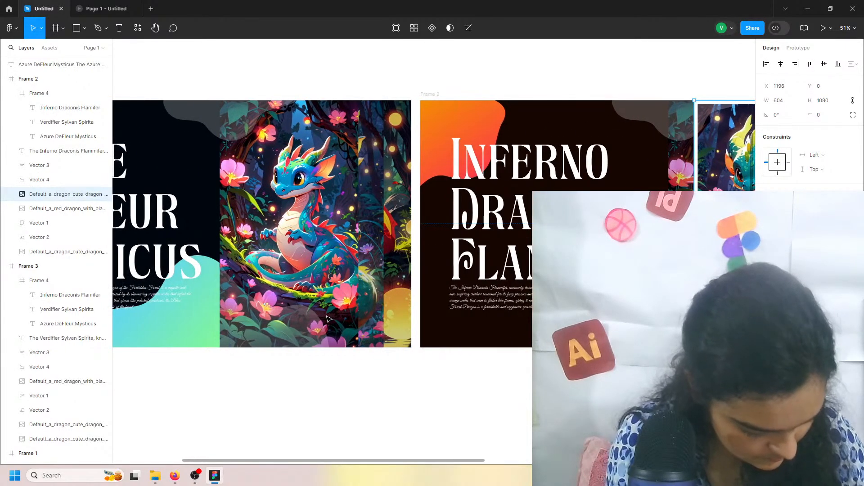
click(275, 229)
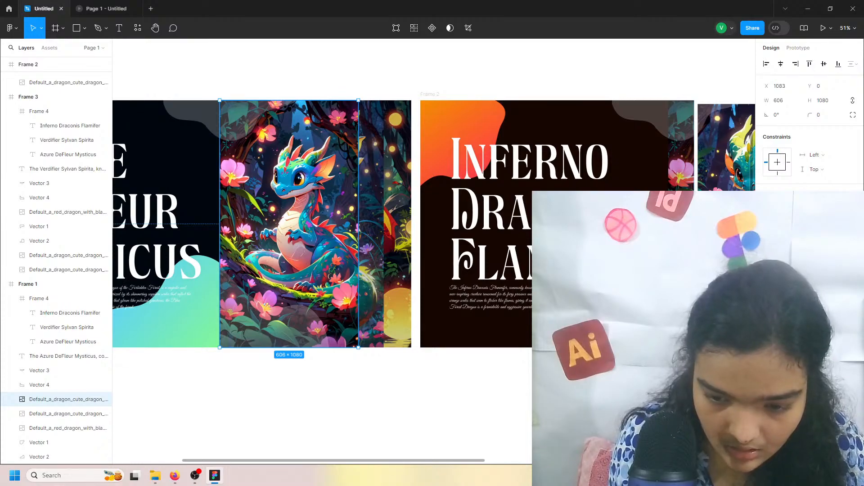
key(ctrl+c)
text(15)
key(Return)
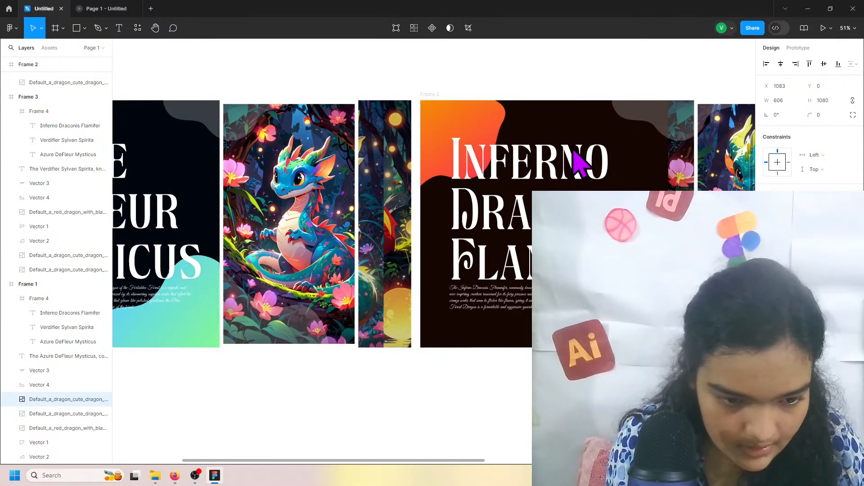
click(463, 390)
Step: Add an effect to the teal dragon image in Frame 2 and adjust its settings
scroll(464, 391, right, 4)
scroll(463, 392, down, 1)
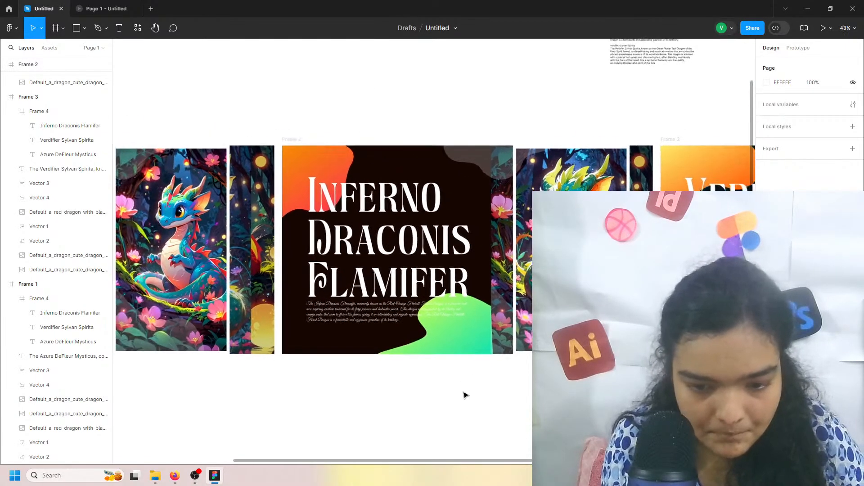
click(549, 337)
click(68, 93)
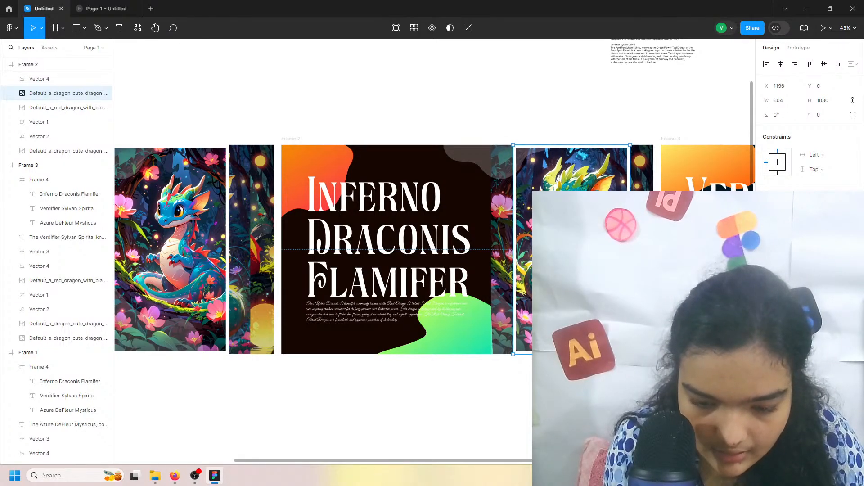
key(Up)
key(Up)
key(Up)
key(Up)
key(Up)
key(Up)
key(Up)
key(Up)
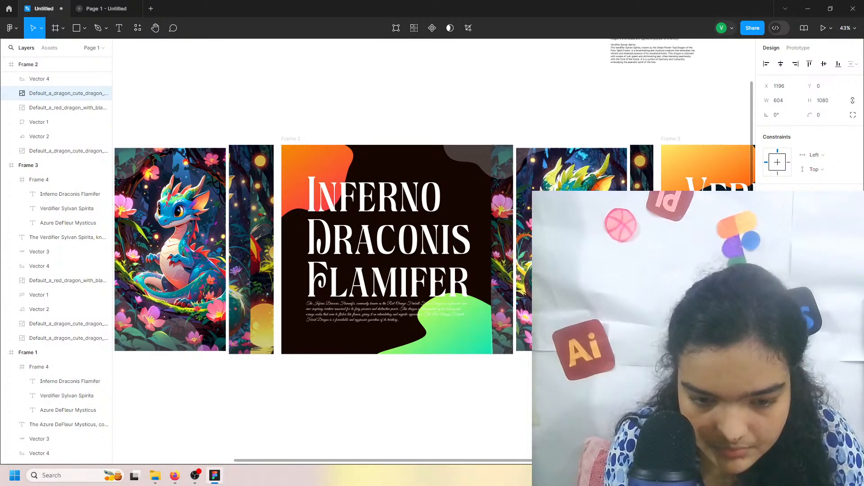
Step: Save the teal dragon image's effect as a local effect style named new Effect
click(586, 383)
click(580, 324)
click(573, 202)
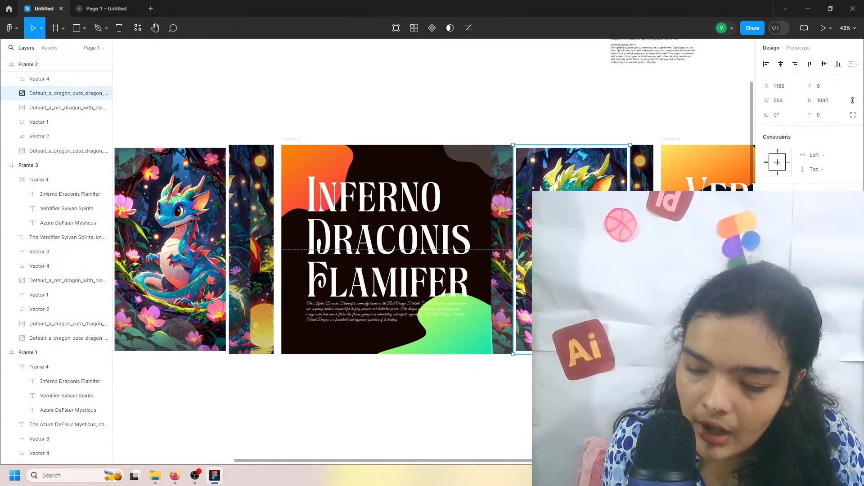
key(Return)
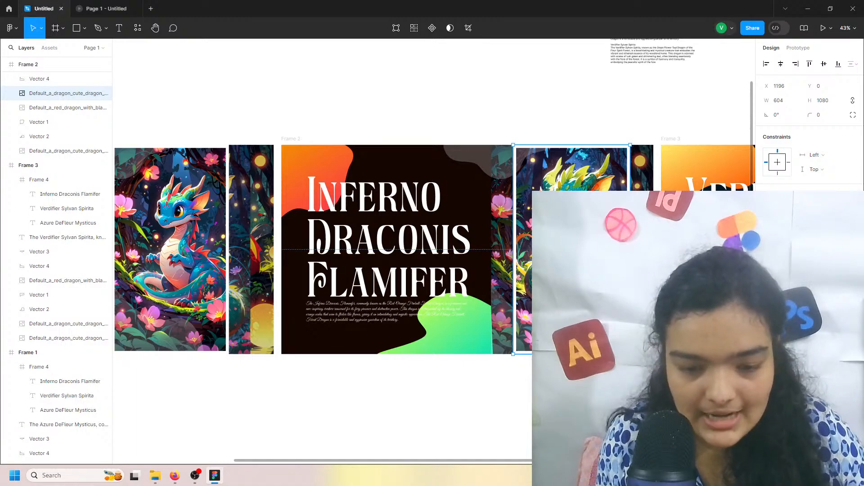
Step: Apply the new Effect style to the red dragon image in Frame 3
scroll(432, 247, right, 3)
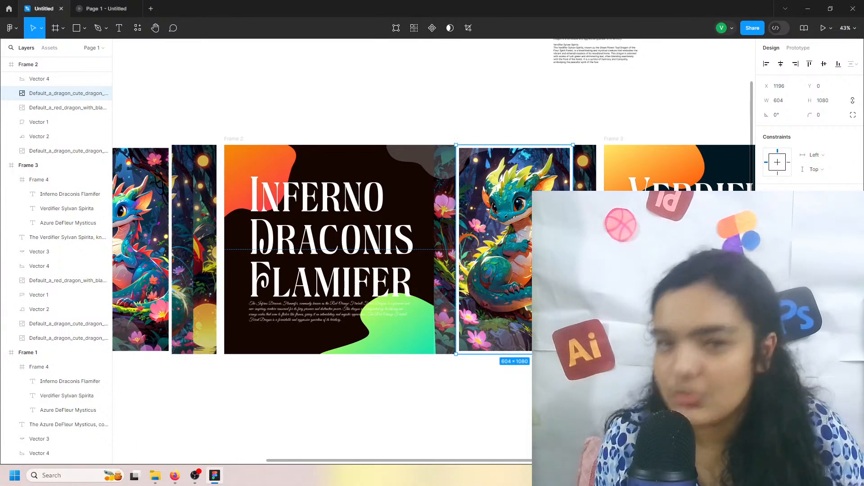
scroll(432, 247, right, 6)
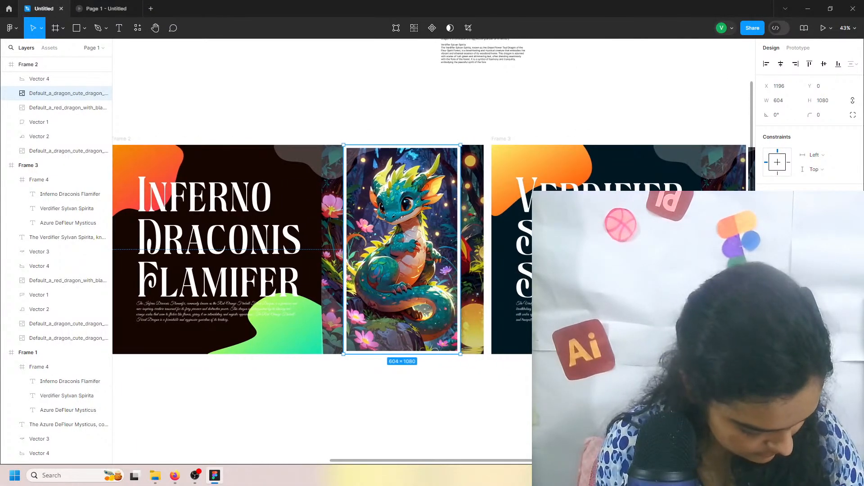
scroll(433, 247, right, 2)
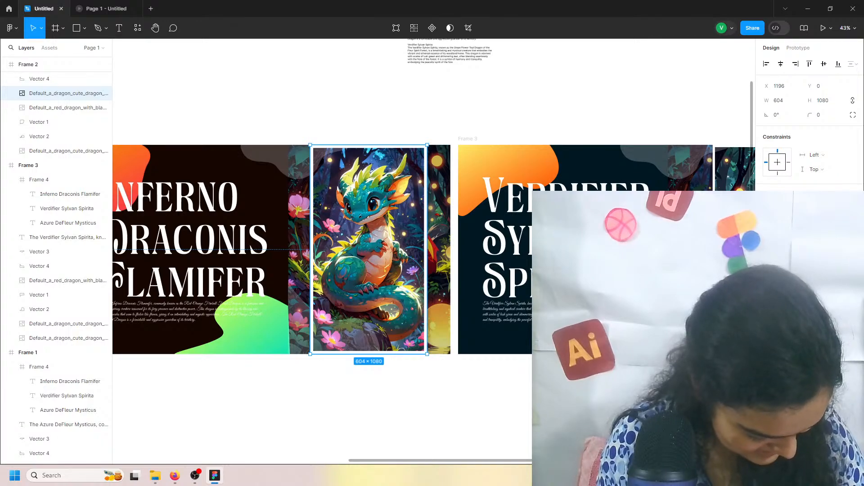
scroll(433, 247, right, 2)
scroll(322, 250, right, 3)
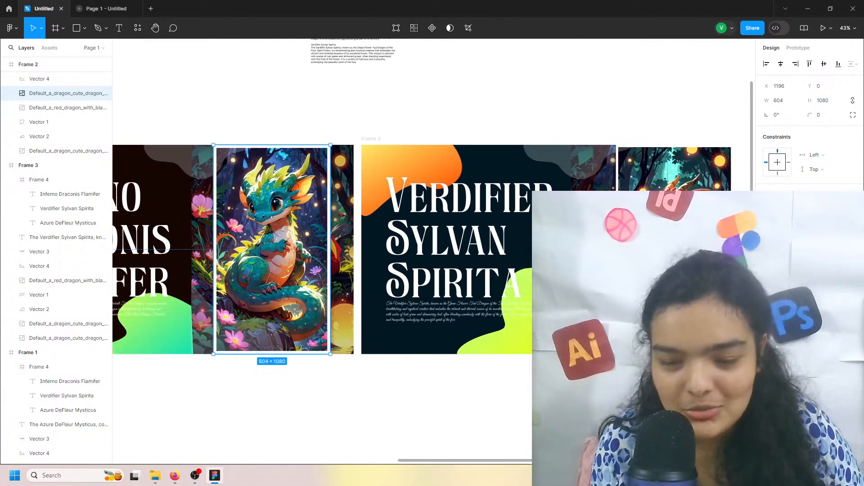
click(644, 270)
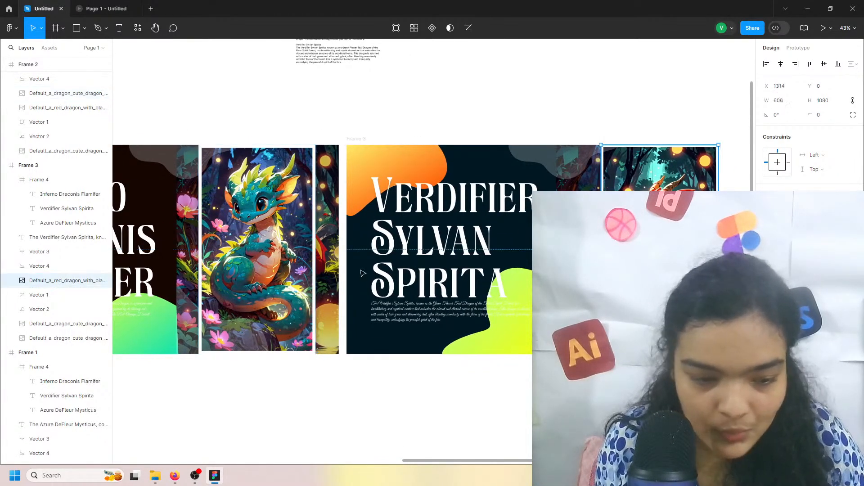
click(253, 230)
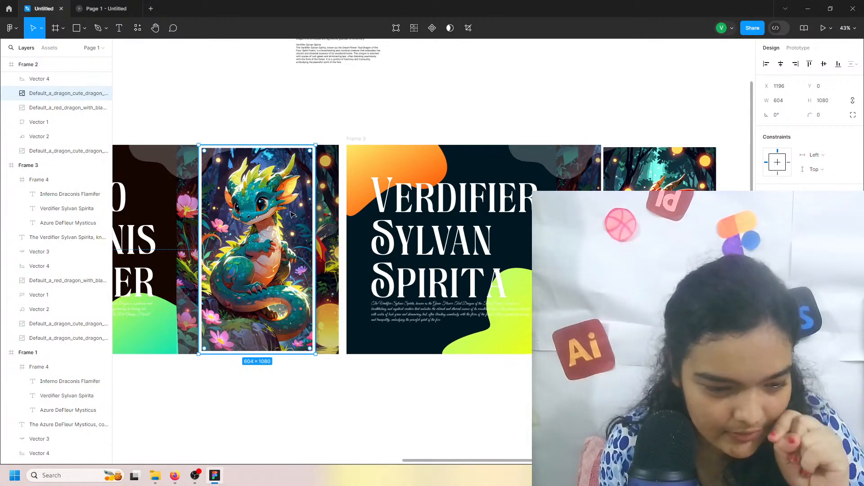
click(67, 280)
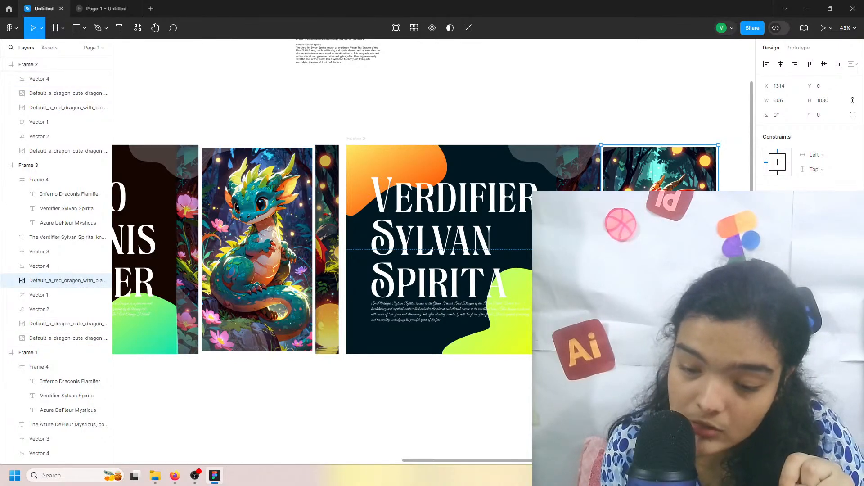
Step: Apply the new Effect style to the blue dragon image in Frame 1
scroll(519, 386, left, 8)
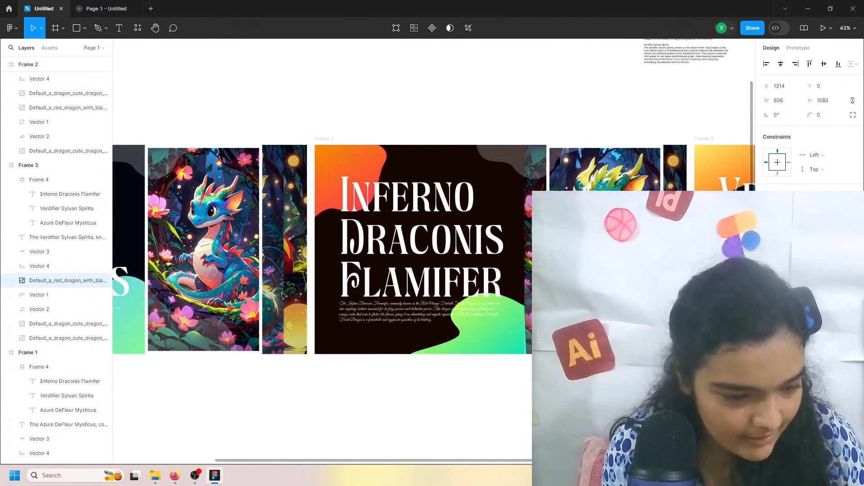
click(234, 250)
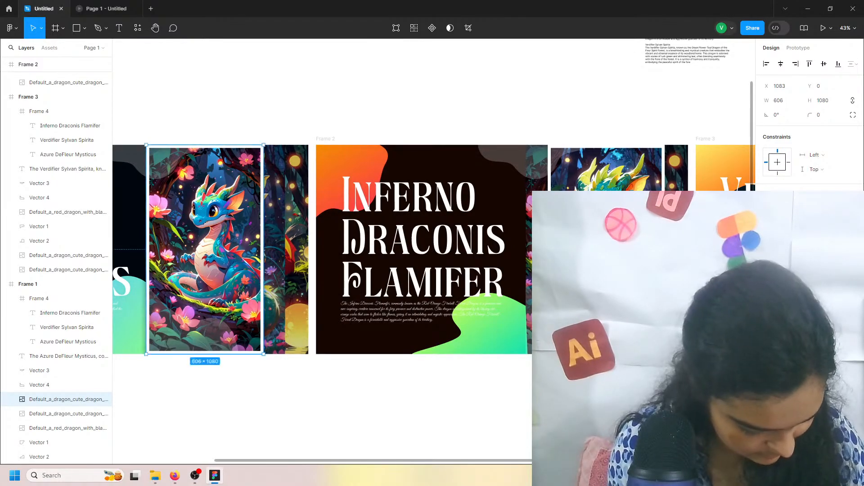
click(431, 447)
scroll(429, 447, left, 4)
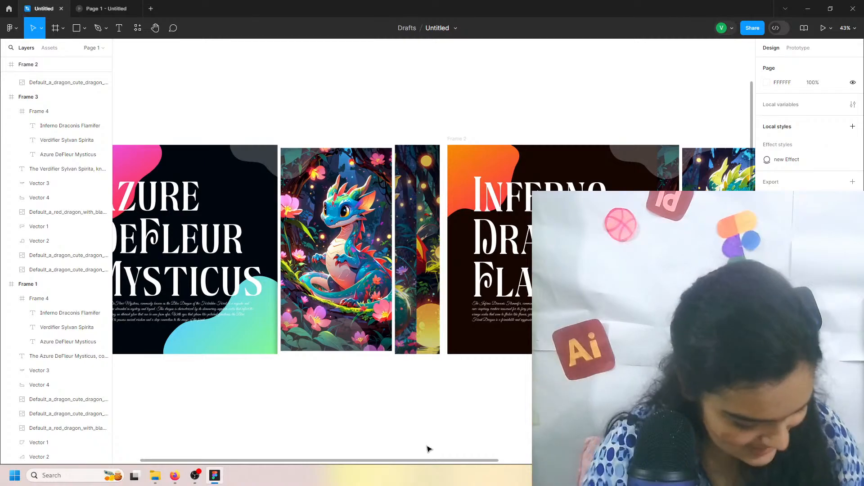
scroll(395, 433, left, 5)
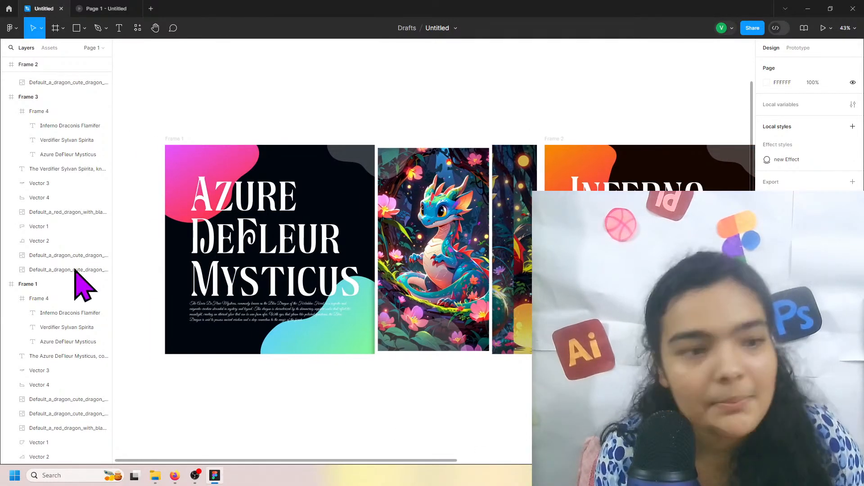
Step: Switch to the prototype preview and advance repeatedly through the three banners to check the scrolling titles and framed dragon images
click(89, 9)
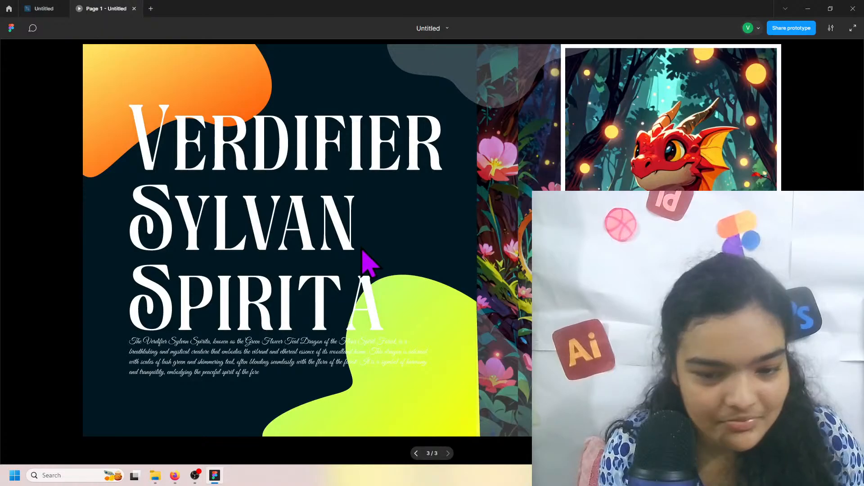
click(571, 230)
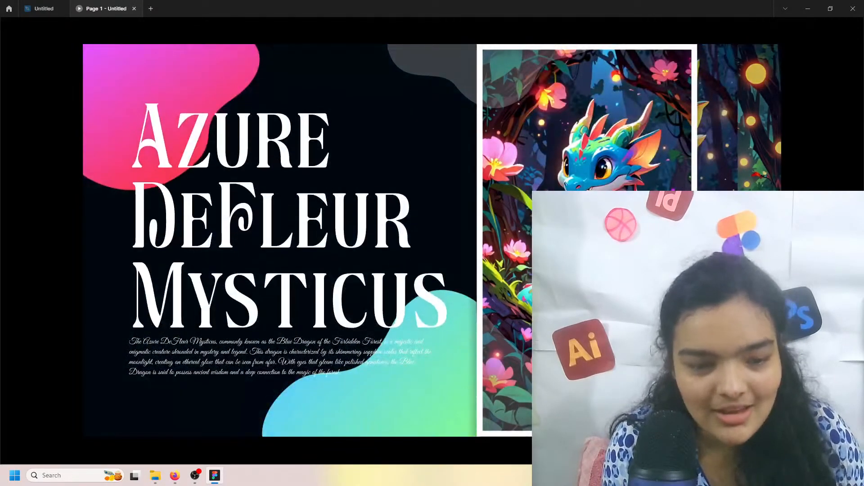
click(572, 231)
click(572, 230)
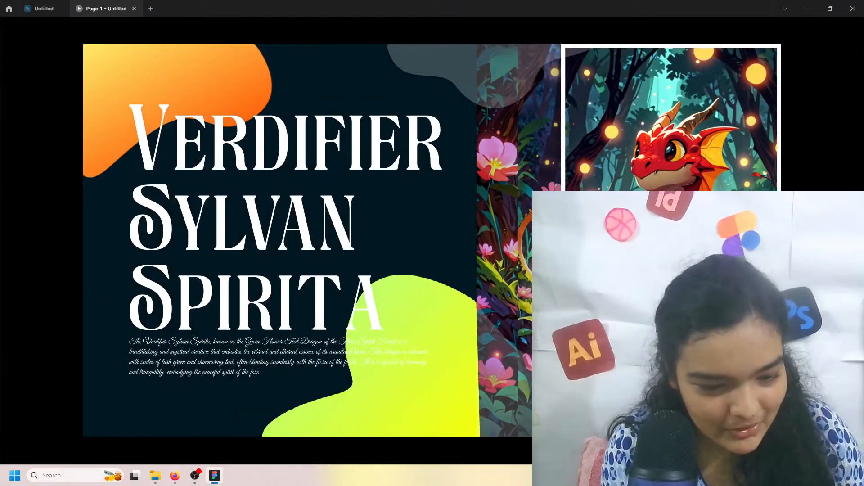
click(571, 230)
click(572, 230)
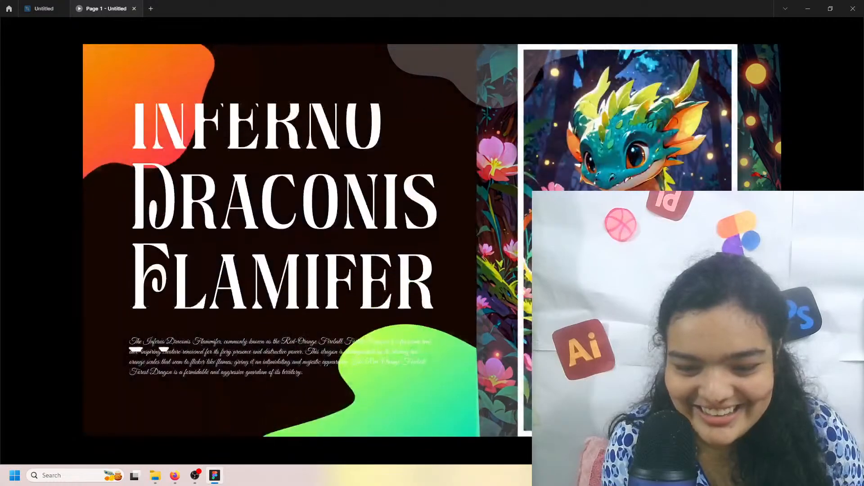
click(540, 232)
click(516, 233)
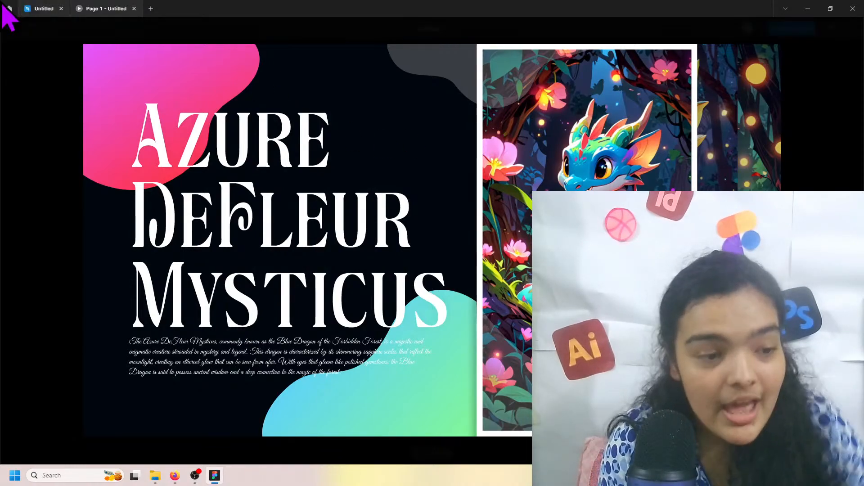
Step: Return to the dragon banner design file, review its share access settings, and copy the prototype link
click(36, 9)
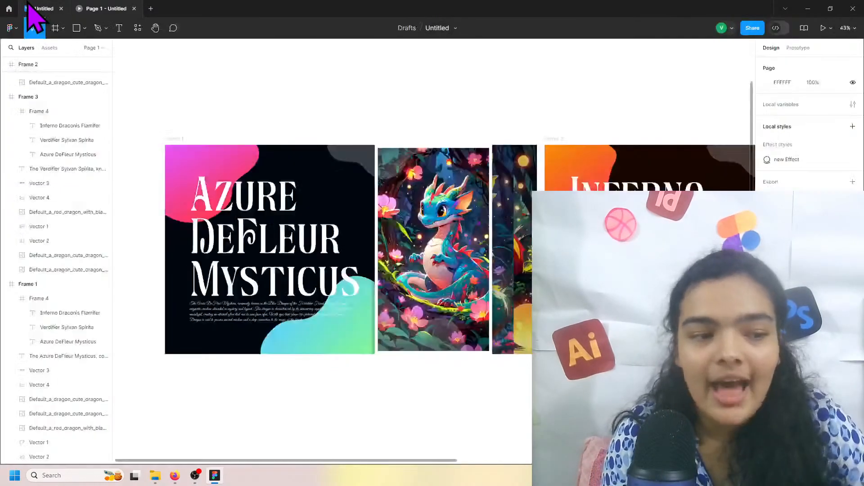
click(757, 29)
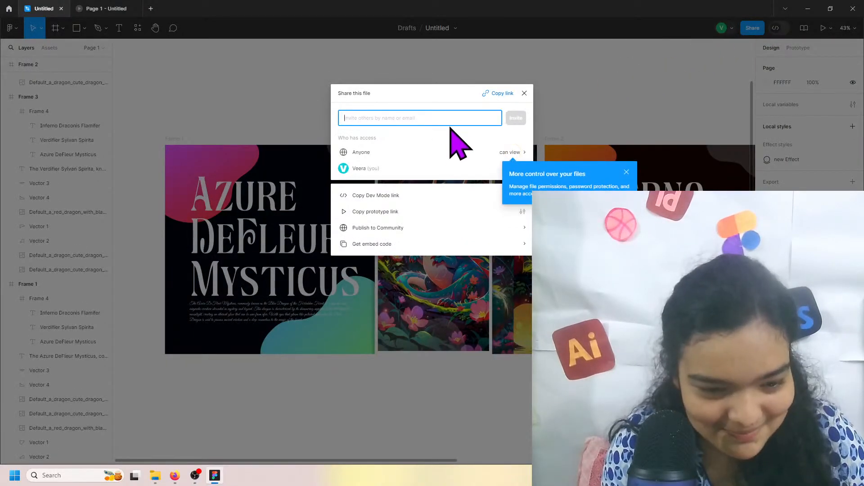
click(522, 153)
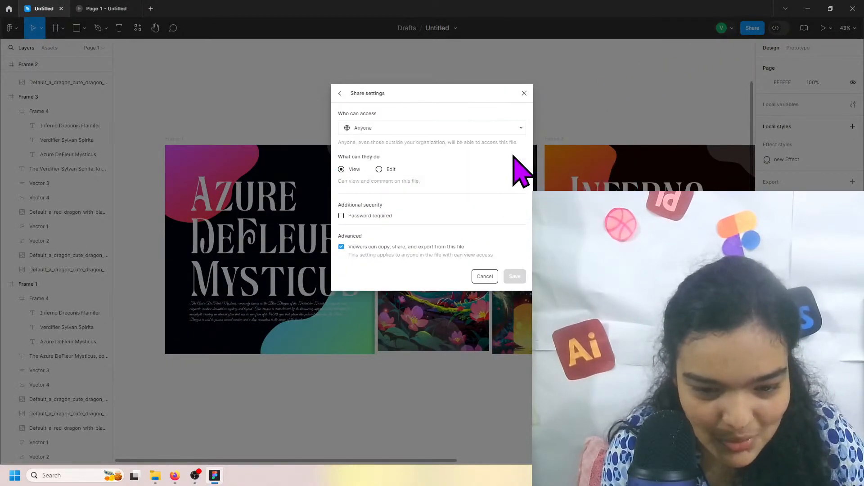
click(340, 94)
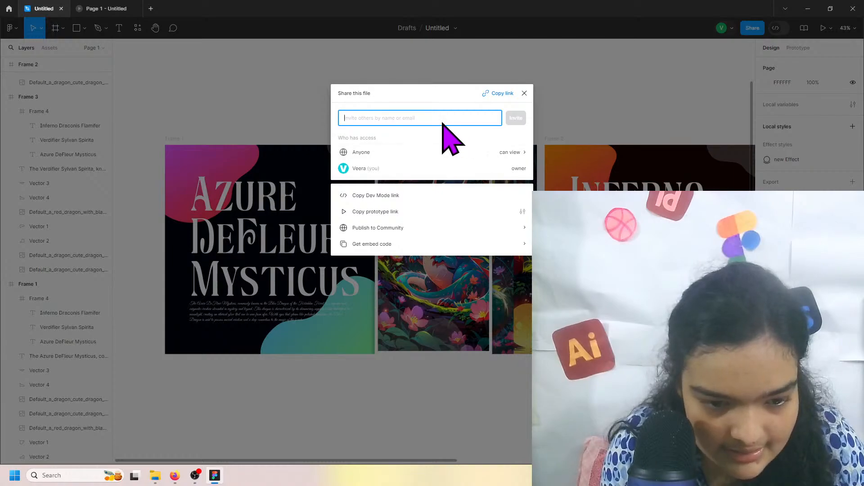
click(395, 212)
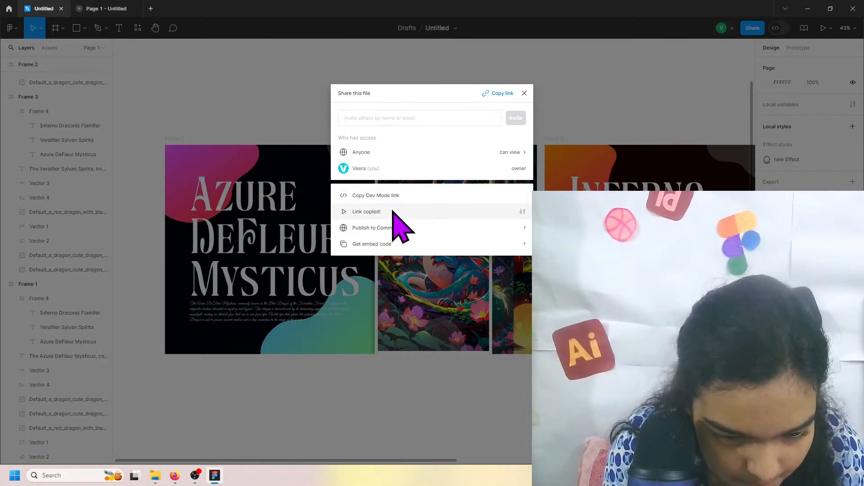
Step: Switch to OBS and send the copied prototype link in the live chat, then minimize OBS
click(175, 476)
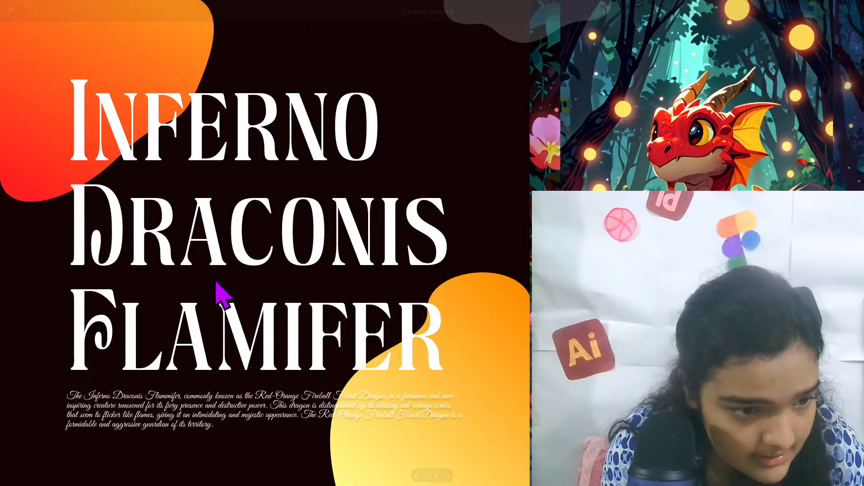
key(F11)
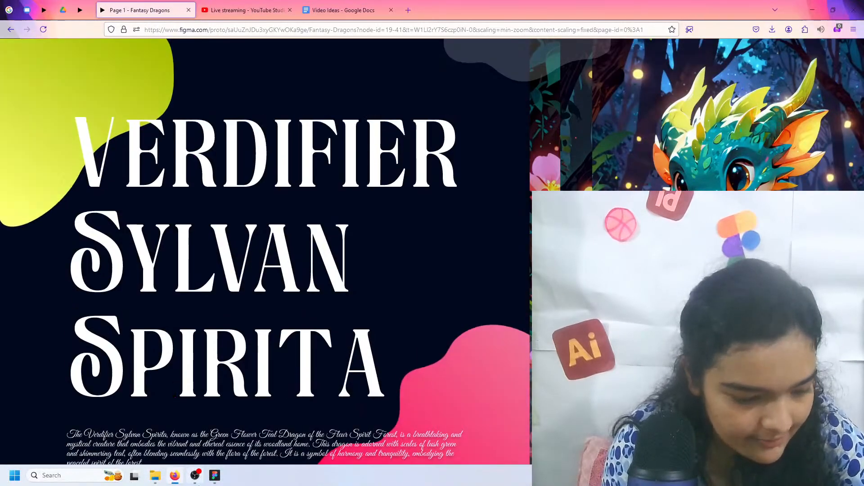
click(196, 476)
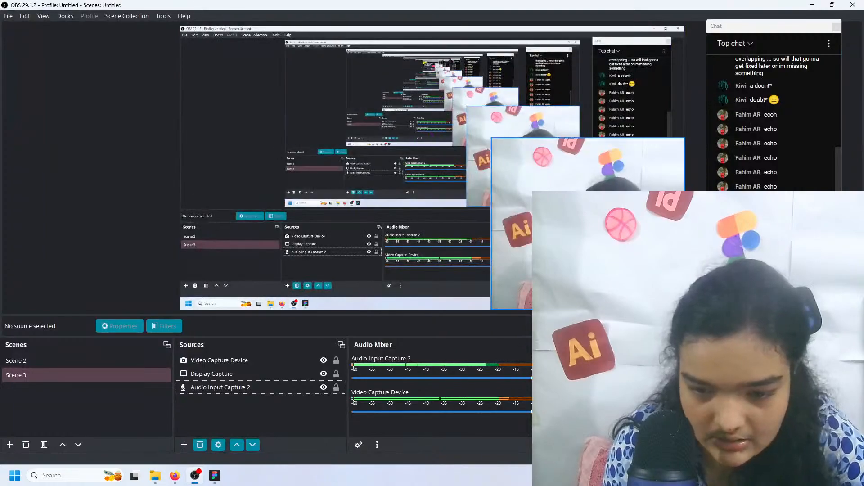
click(765, 252)
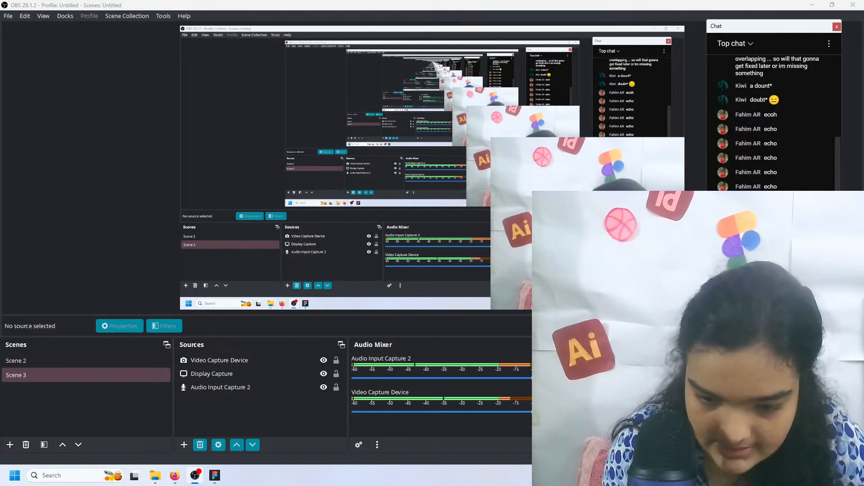
key(Return)
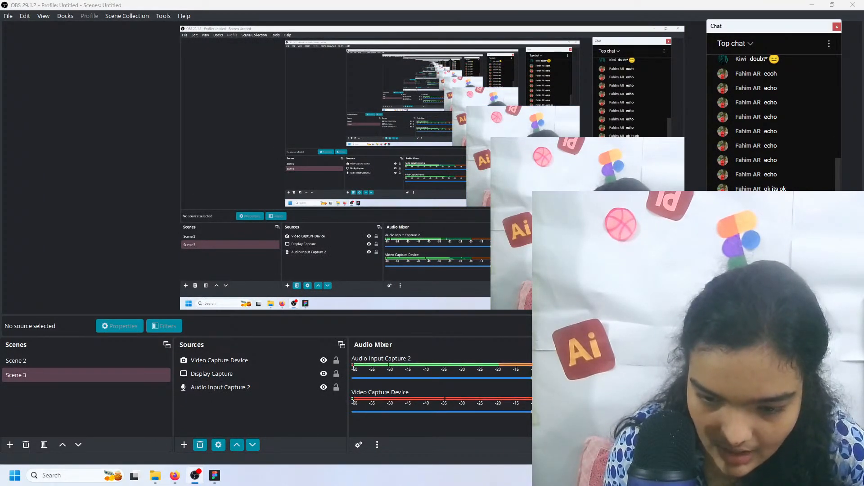
click(812, 4)
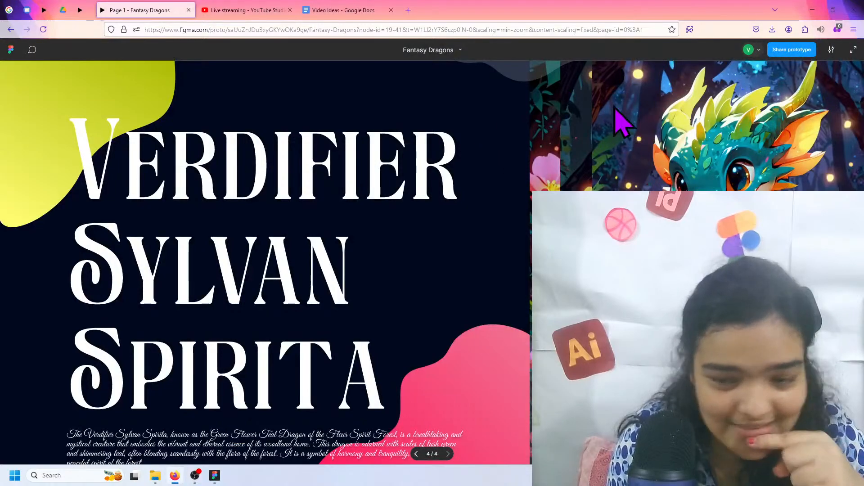
Step: Return to Figma's prototype preview and advance through the three dragon banners to check the looping transitions
click(214, 476)
click(649, 64)
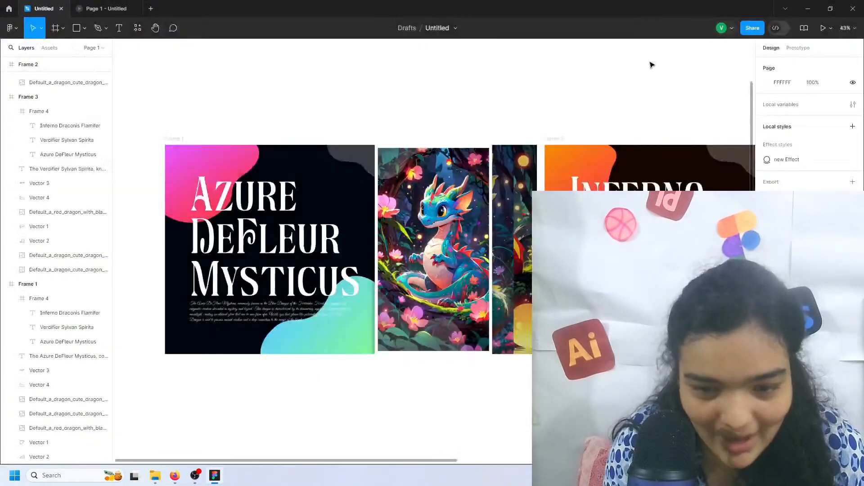
click(131, 9)
click(759, 29)
click(713, 33)
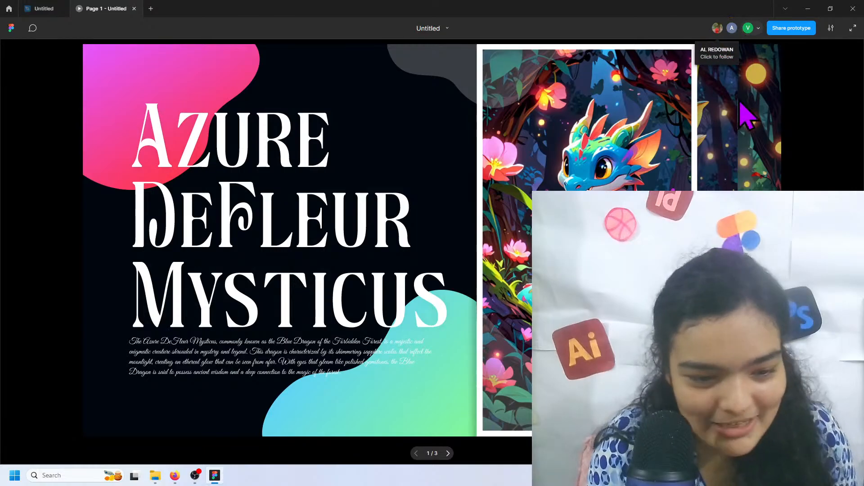
click(726, 216)
click(755, 171)
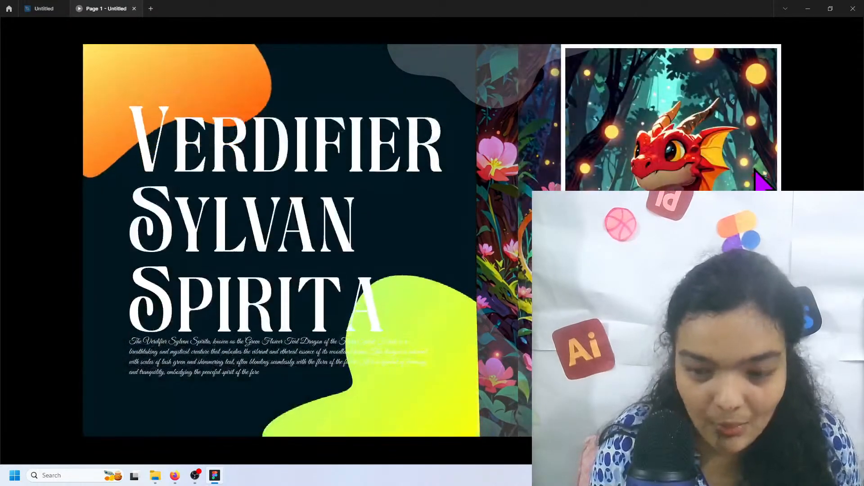
click(501, 135)
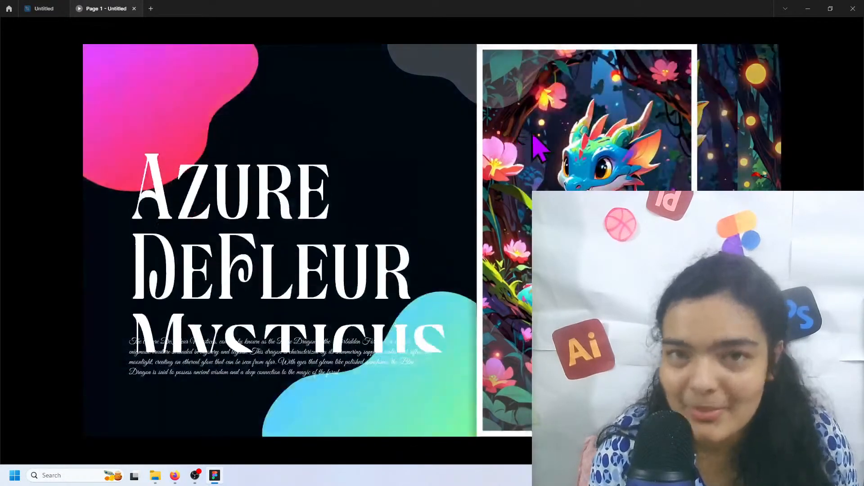
click(697, 122)
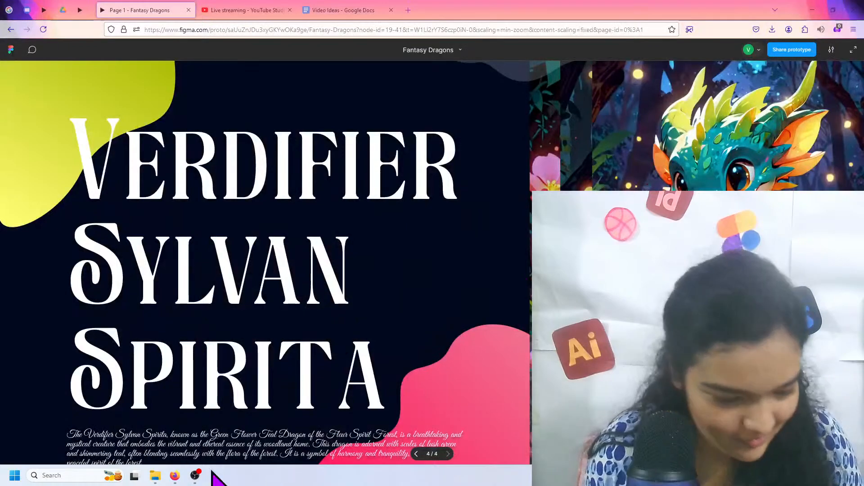
Step: Switch to OBS to view the recording scene and live chat
click(195, 475)
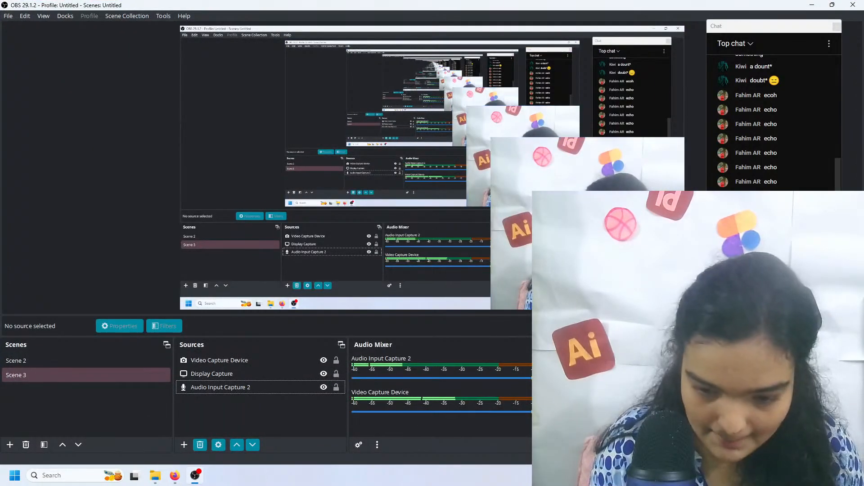